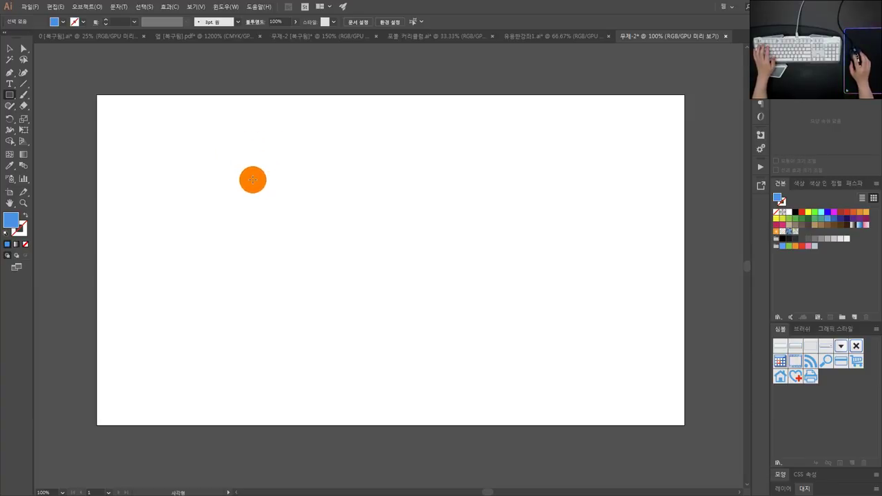
Draw two blue rectangles side by side, about 292 × 214 px and about 153 × 99 px, then deselect them
{"action": "left_click_drag", "start_coordinate": [273, 173], "coordinate": [408, 270]}
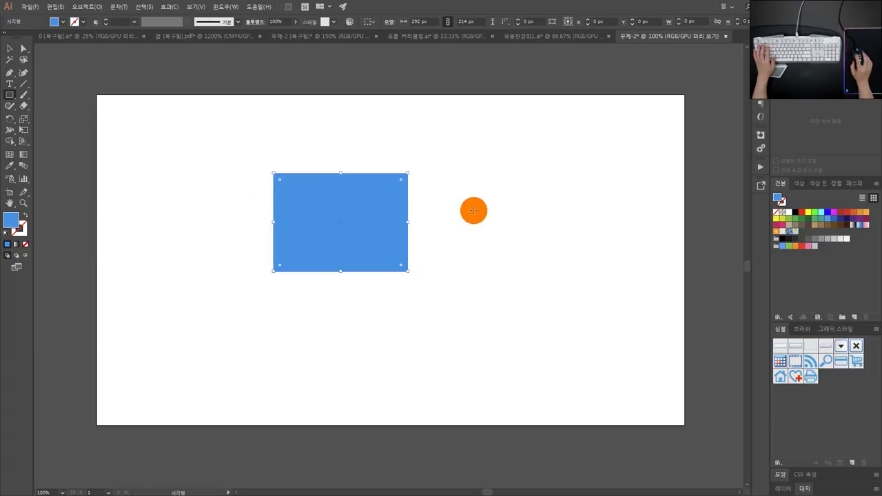
{"action": "left_click_drag", "start_coordinate": [466, 212], "coordinate": [521, 244]}
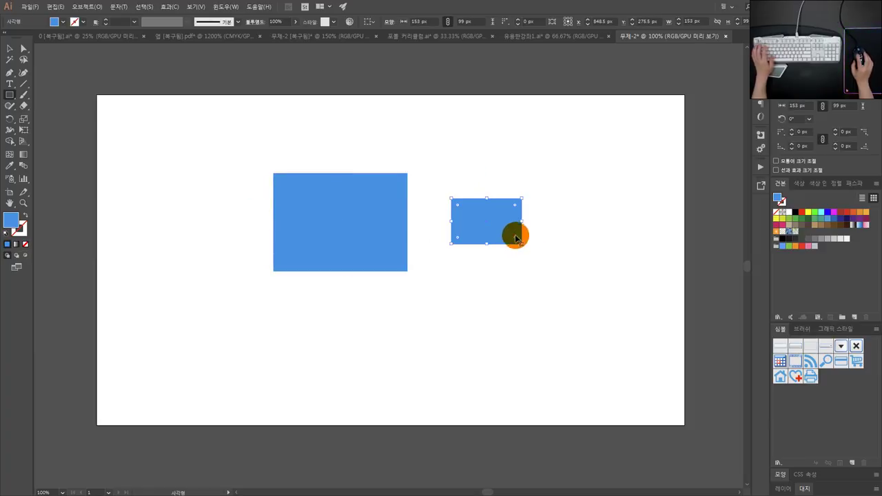
{"action": "key", "text": "v"}
{"action": "left_click", "coordinate": [512, 144]}
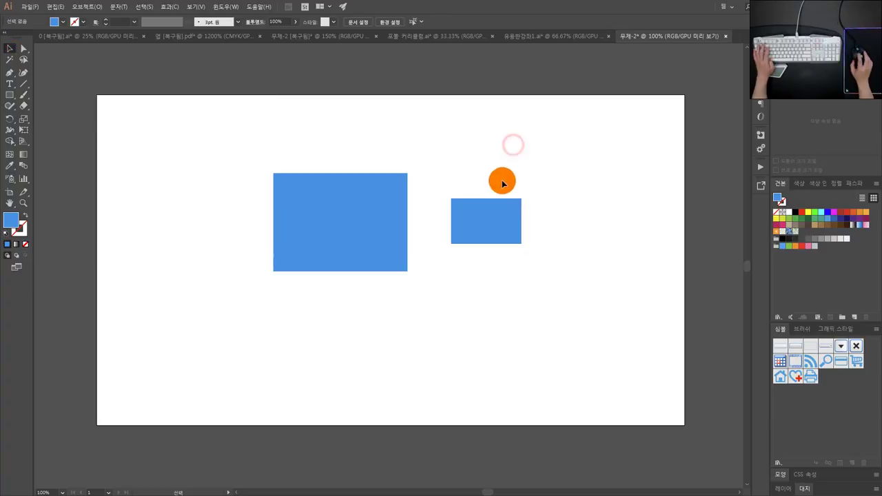
Go through the other open documents and switch to the 앱 [복구됨].pdf document containing the weather icons
{"action": "scroll", "coordinate": [501, 179], "scroll_direction": "up", "scroll_amount": 1}
{"action": "left_click", "coordinate": [526, 39]}
{"action": "left_click", "coordinate": [454, 36]}
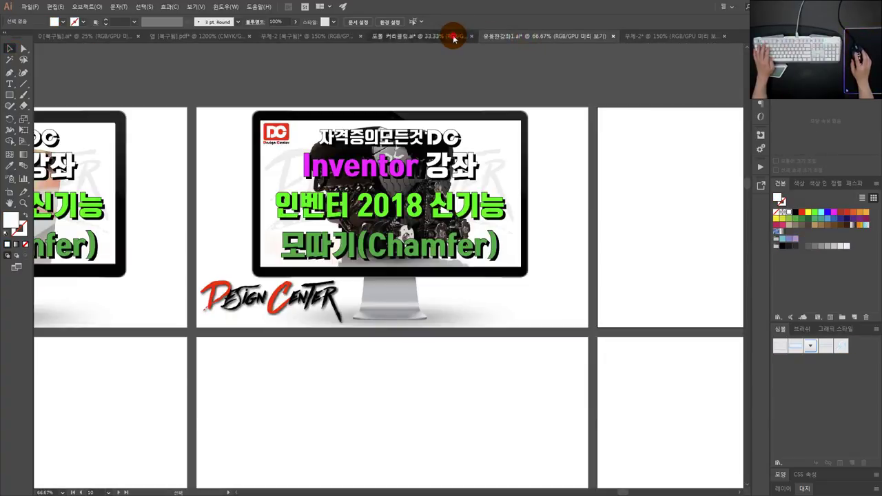
{"action": "left_click", "coordinate": [333, 38]}
{"action": "left_click", "coordinate": [333, 37]}
{"action": "left_click", "coordinate": [217, 35]}
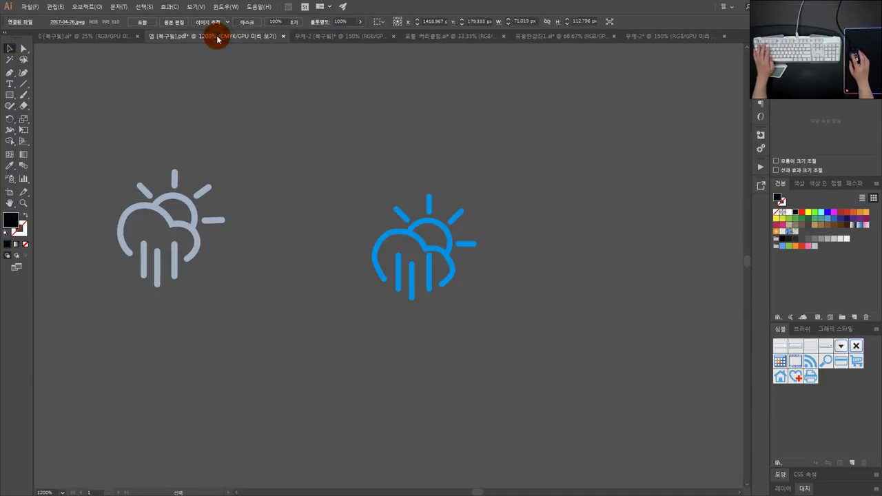
Select all parts of the blue sun-and-cloud weather icon beside the grey one and delete them
{"action": "left_click", "coordinate": [305, 205]}
{"action": "left_click_drag", "start_coordinate": [342, 206], "coordinate": [363, 209]}
{"action": "scroll", "coordinate": [356, 213], "scroll_direction": "down", "scroll_amount": 4}
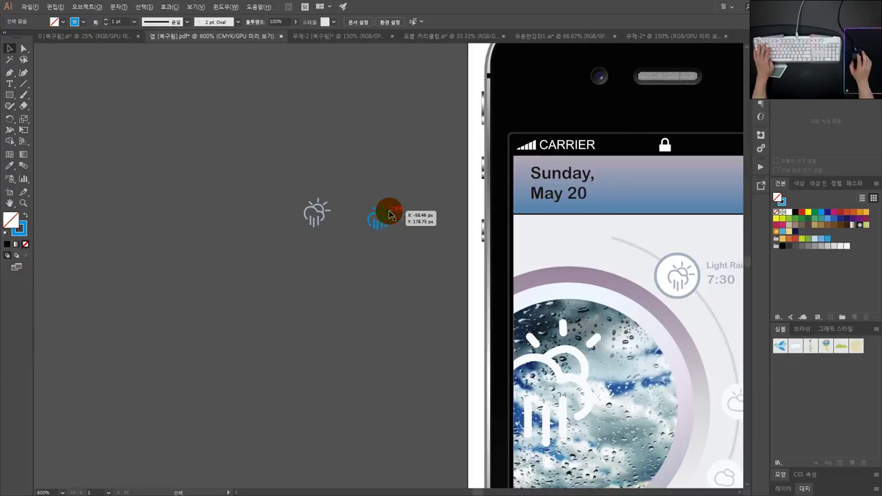
{"action": "scroll", "coordinate": [386, 212], "scroll_direction": "up", "scroll_amount": 5}
{"action": "scroll", "coordinate": [341, 210], "scroll_direction": "down", "scroll_amount": 2}
{"action": "left_click_drag", "start_coordinate": [259, 208], "coordinate": [303, 213]}
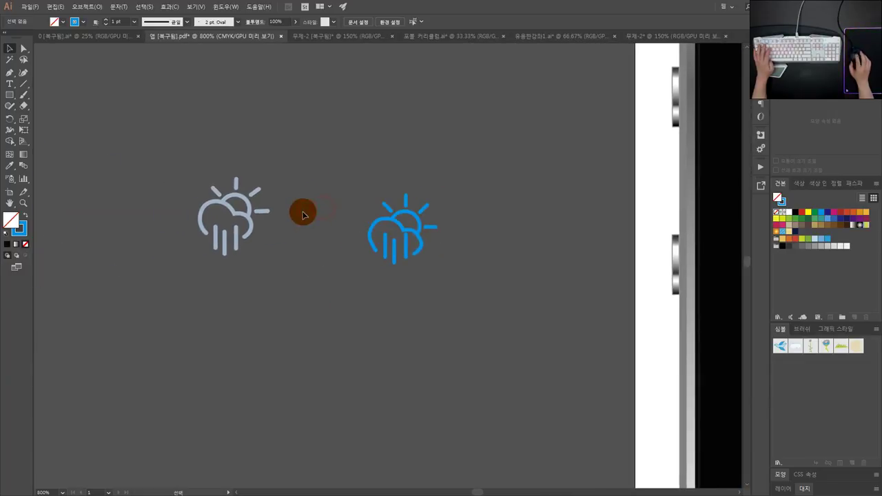
{"action": "scroll", "coordinate": [307, 210], "scroll_direction": "up", "scroll_amount": 1}
{"action": "left_click_drag", "start_coordinate": [512, 292], "coordinate": [386, 182]}
{"action": "scroll", "coordinate": [529, 210], "scroll_direction": "up", "scroll_amount": 2}
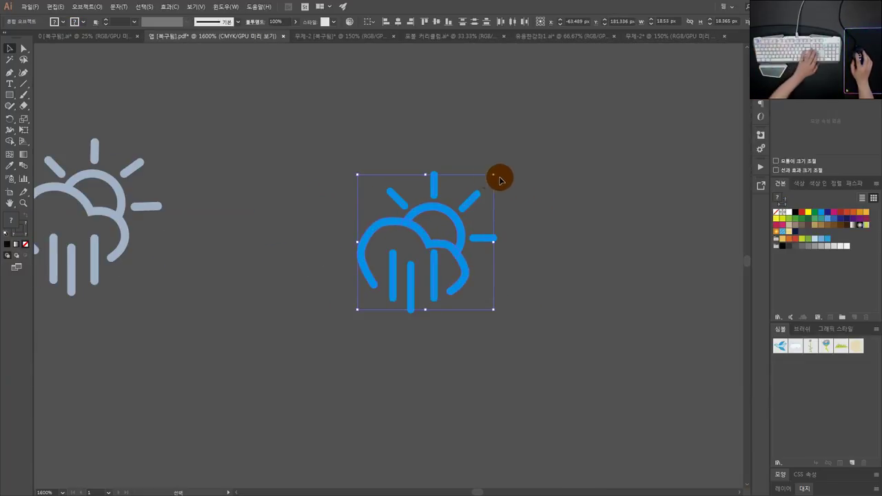
{"action": "key", "text": "Delete"}
Draw a blue outlined circle about 8.5 px wide and, with the Pen tool, a vertical line about 7 px long above it
{"action": "mouse_move", "coordinate": [12, 98]}
{"action": "left_mouse_down"}
{"action": "mouse_move", "coordinate": [64, 110]}
{"action": "mouse_move", "coordinate": [61, 119]}
{"action": "left_mouse_up"}
{"action": "left_click_drag", "start_coordinate": [427, 215], "coordinate": [491, 277]}
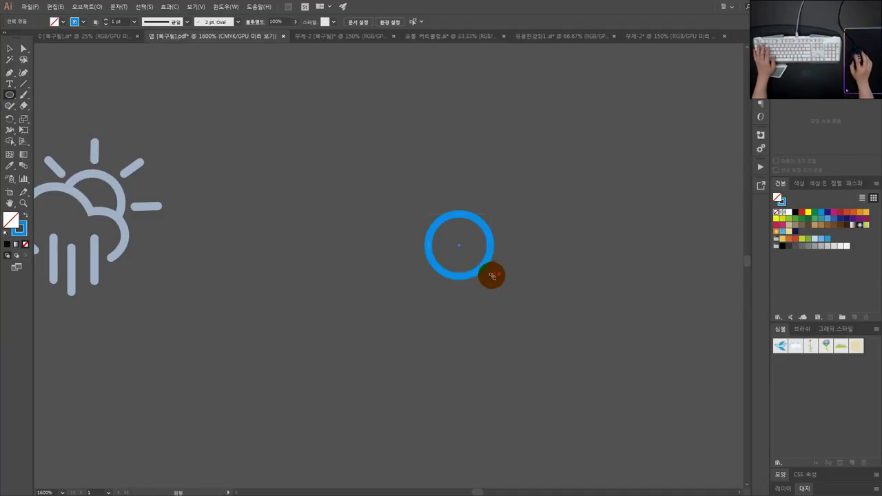
{"action": "left_click", "coordinate": [10, 72]}
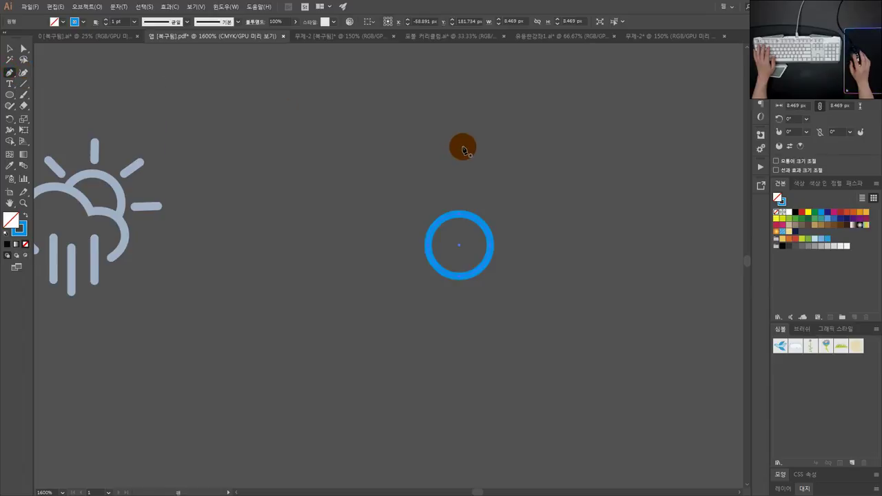
{"action": "left_click_drag", "start_coordinate": [460, 146], "coordinate": [459, 195]}
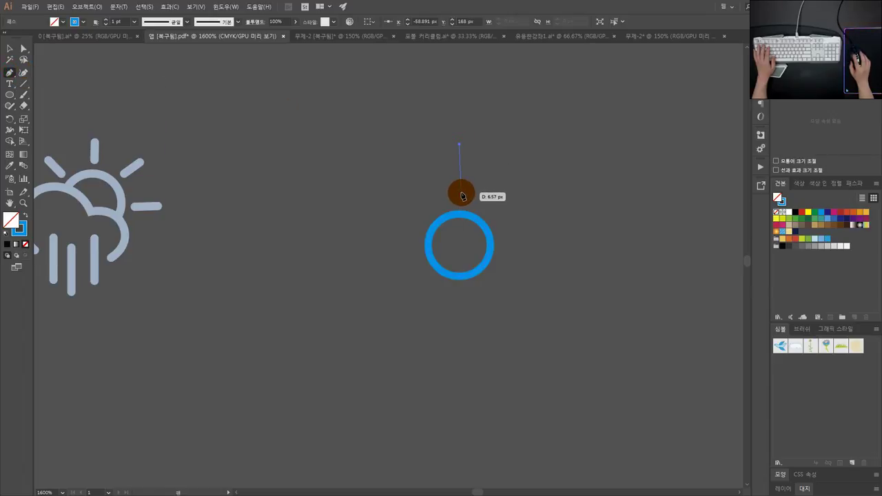
{"action": "left_click", "coordinate": [460, 195]}
{"action": "left_click", "coordinate": [10, 48]}
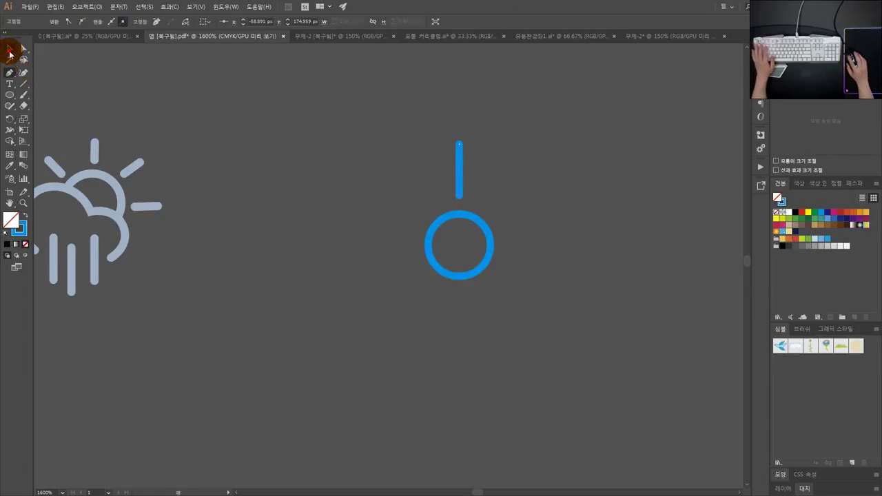
{"action": "left_click", "coordinate": [484, 187]}
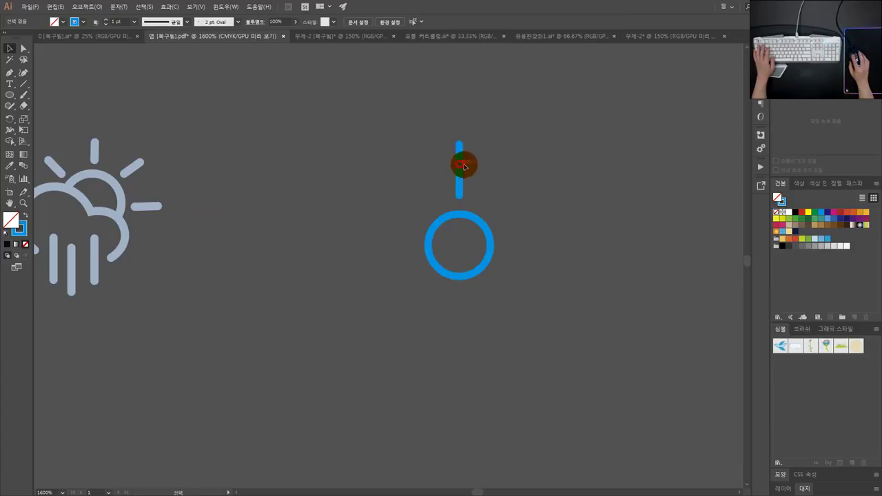
Bring up the alignment options, and separate the shapes by moving the line to the circle's upper right and the circle slightly down
{"action": "left_click_drag", "start_coordinate": [464, 165], "coordinate": [501, 199]}
{"action": "left_click", "coordinate": [544, 165]}
{"action": "left_click", "coordinate": [566, 202]}
{"action": "left_click", "coordinate": [839, 187]}
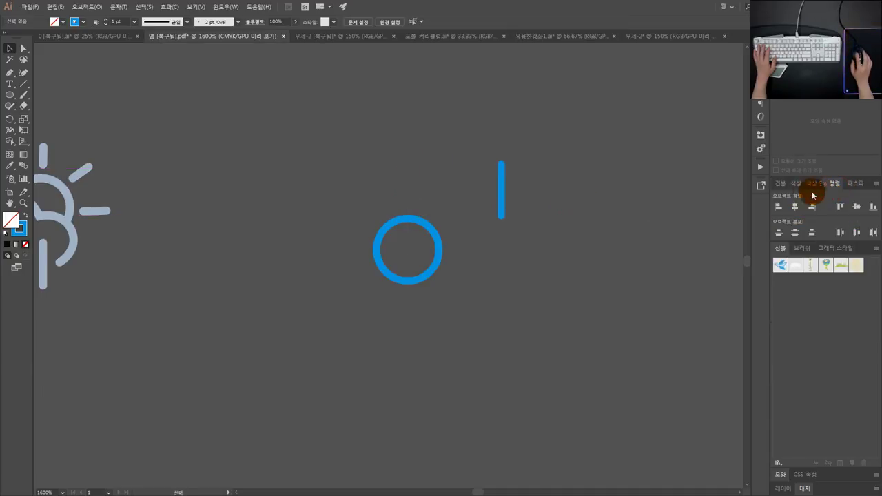
{"action": "left_click", "coordinate": [171, 7]}
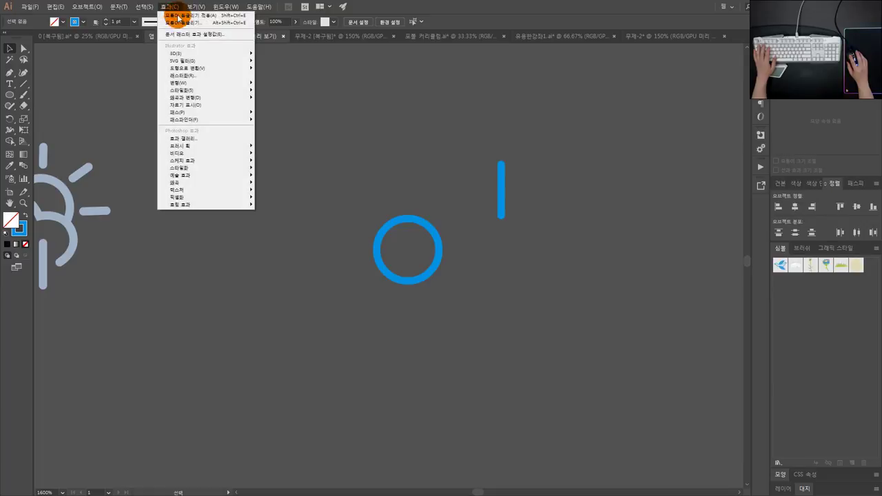
{"action": "mouse_move", "coordinate": [222, 8]}
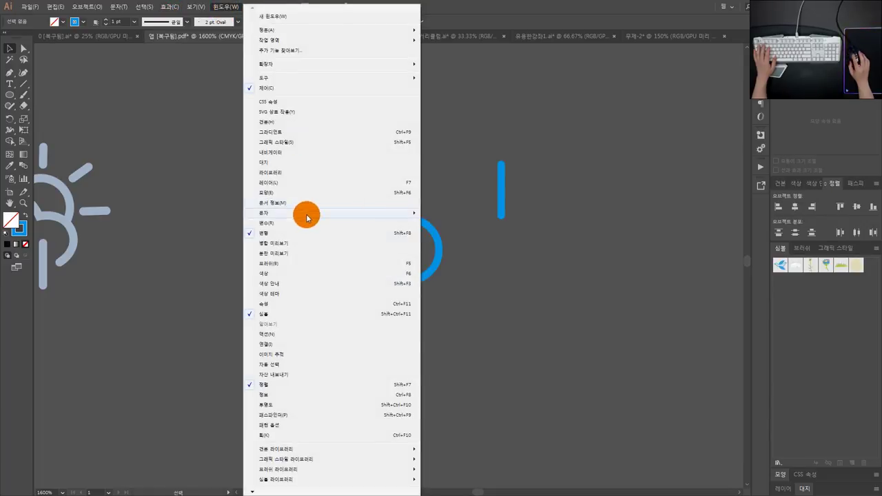
{"action": "left_click", "coordinate": [510, 250]}
{"action": "left_click_drag", "start_coordinate": [437, 253], "coordinate": [447, 270]}
{"action": "left_click", "coordinate": [598, 269]}
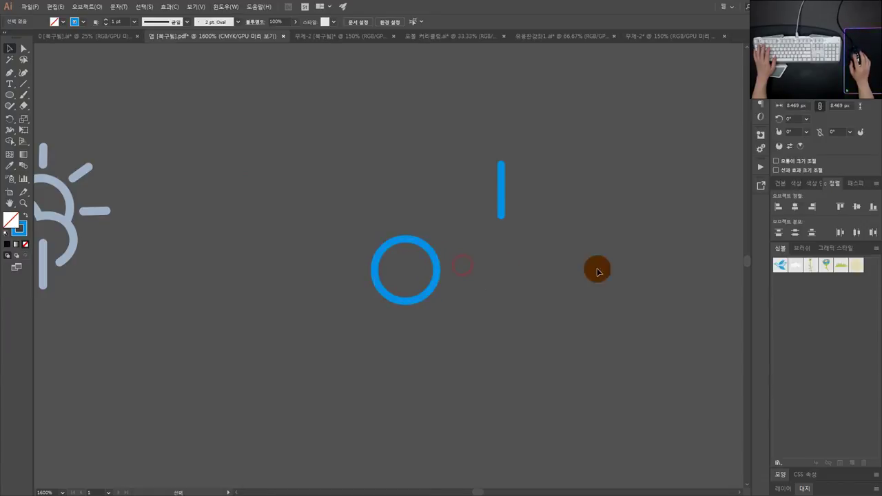
Select the line and the circle and align them by their left edges, then by their right edges
{"action": "left_click_drag", "start_coordinate": [597, 335], "coordinate": [357, 155]}
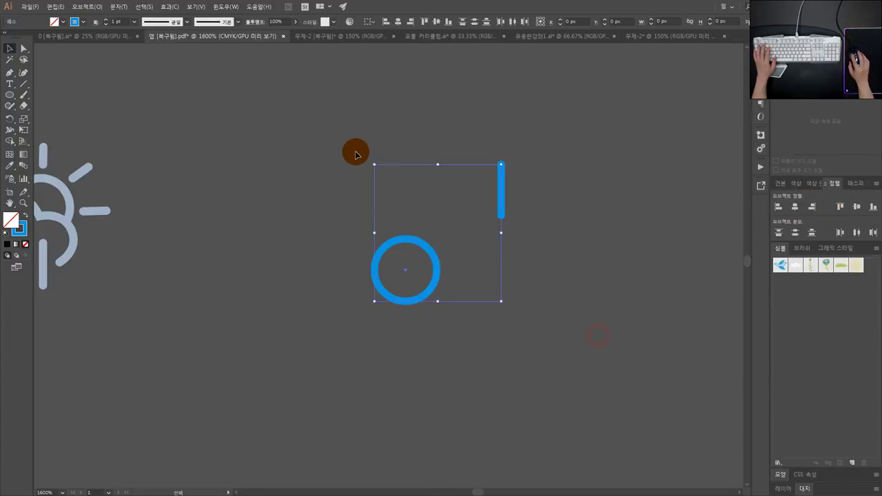
{"action": "left_click", "coordinate": [779, 208]}
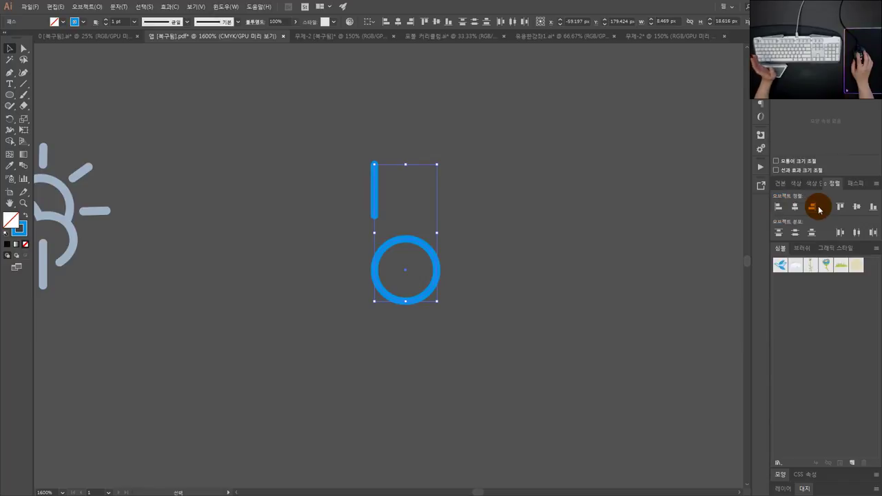
{"action": "left_click", "coordinate": [813, 208]}
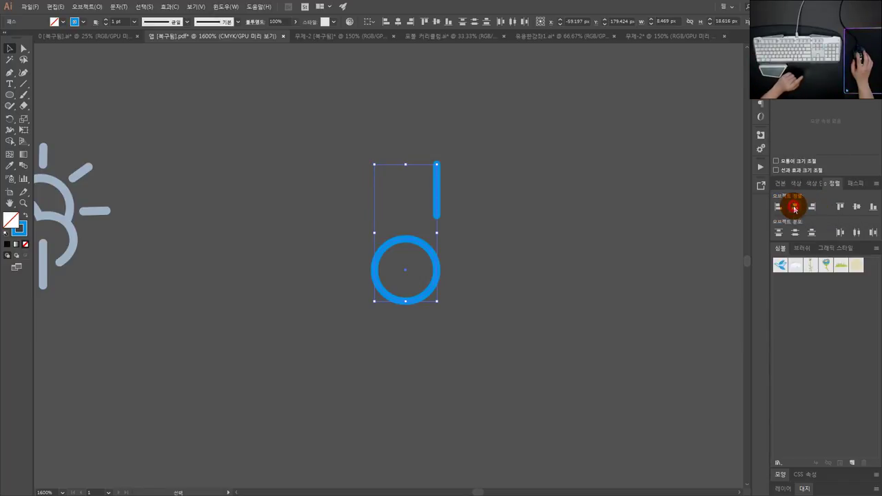
Center the line and the circle on each other horizontally and vertically, and leave both deselected
{"action": "left_click", "coordinate": [794, 207]}
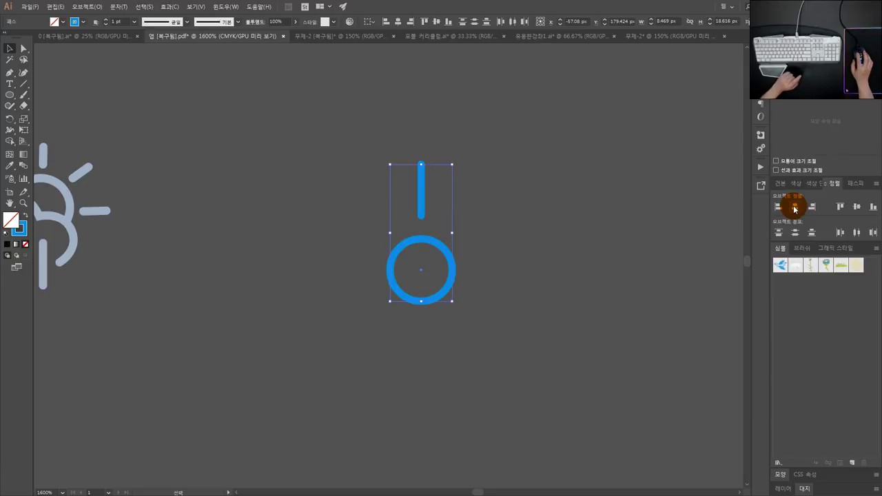
{"action": "left_click", "coordinate": [858, 208]}
{"action": "left_click", "coordinate": [575, 189]}
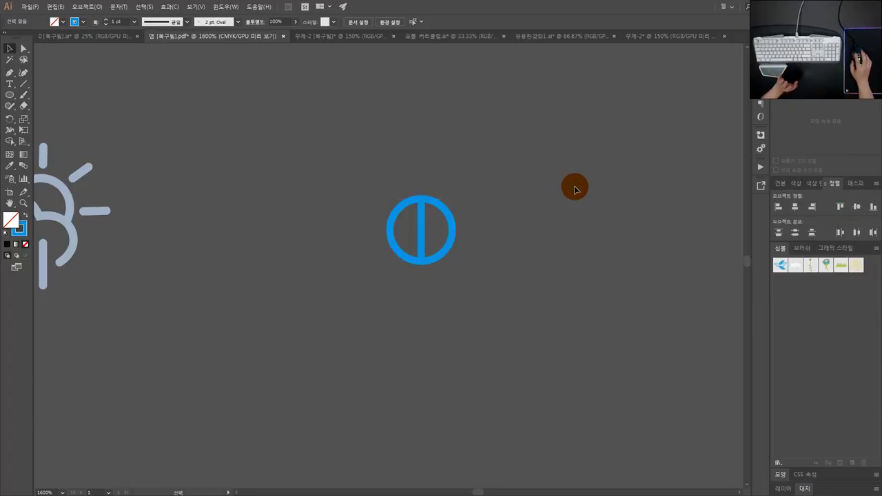
{"action": "left_click_drag", "start_coordinate": [550, 284], "coordinate": [196, 122]}
{"action": "left_click", "coordinate": [314, 137]}
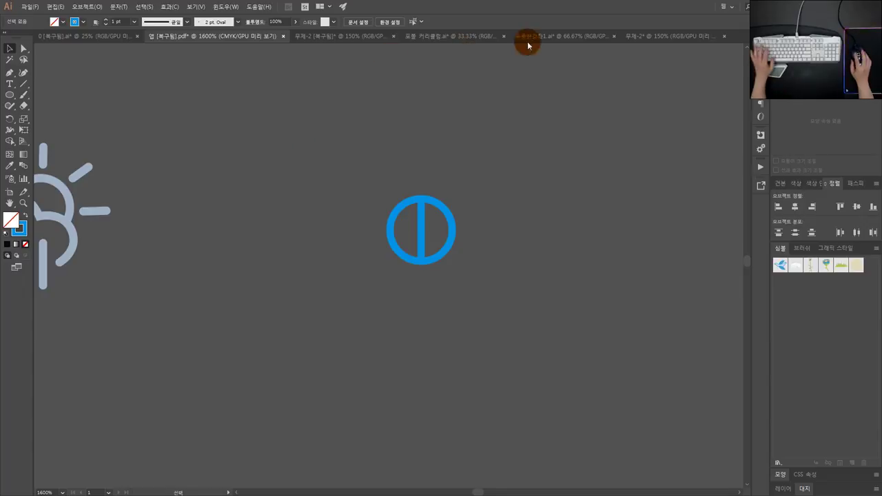
Switch to the 무제-2 document with the two blue rectangles, move the smaller one slightly up and fill it bright green
{"action": "left_click", "coordinate": [653, 36]}
{"action": "left_click_drag", "start_coordinate": [471, 255], "coordinate": [467, 227]}
{"action": "left_click", "coordinate": [780, 184]}
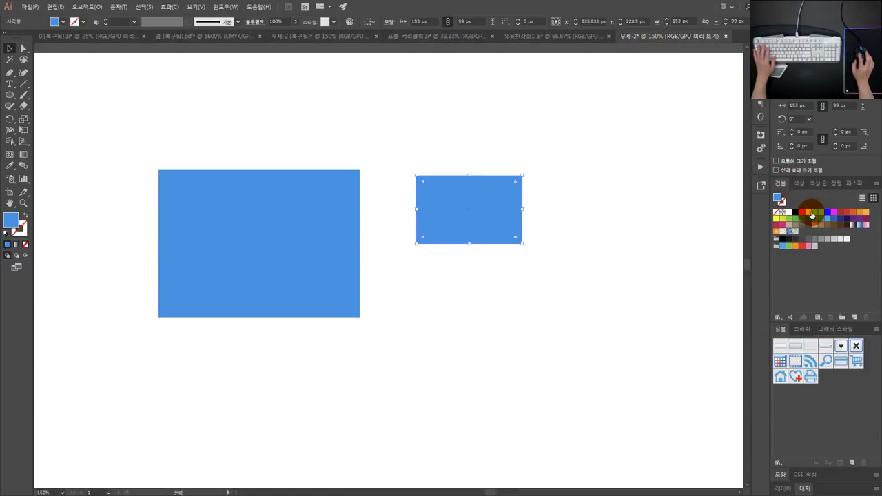
{"action": "left_click", "coordinate": [820, 214]}
{"action": "left_click", "coordinate": [828, 213]}
{"action": "left_click", "coordinate": [835, 213]}
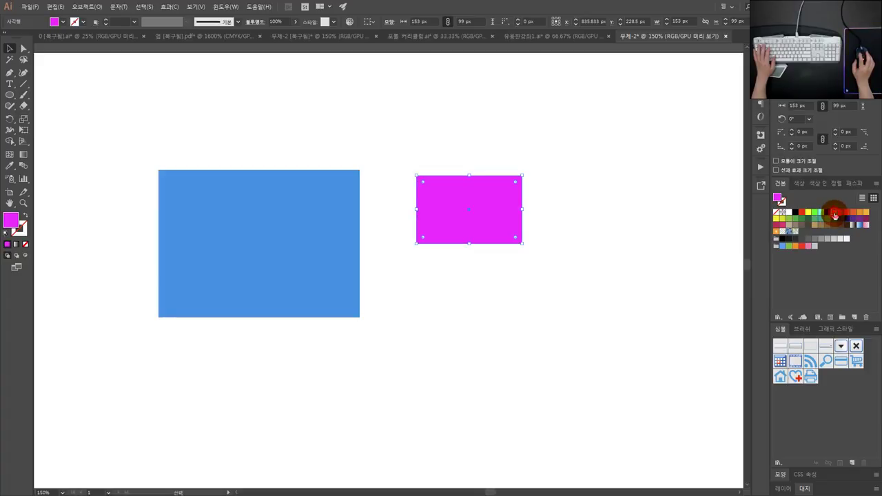
{"action": "left_click", "coordinate": [813, 212]}
Select both rectangles and cycle twice through left, right and horizontal center alignment, ending with them centered
{"action": "left_click_drag", "start_coordinate": [537, 306], "coordinate": [238, 163]}
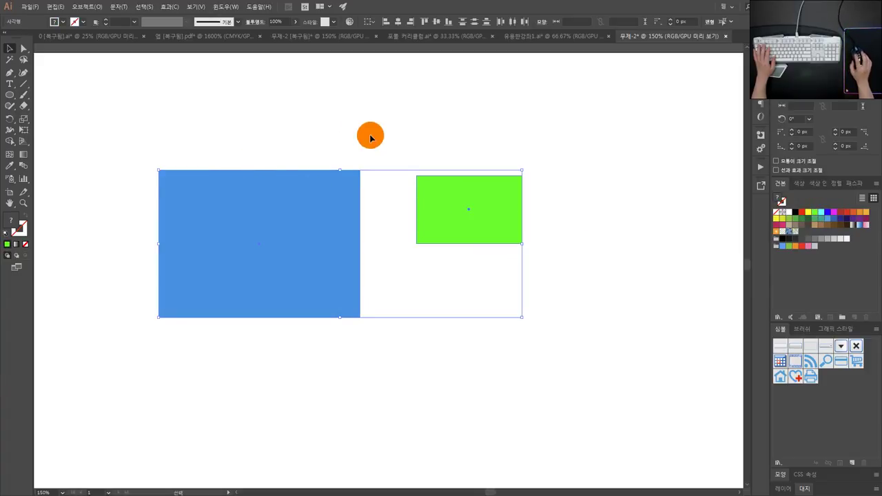
{"action": "left_click", "coordinate": [800, 184]}
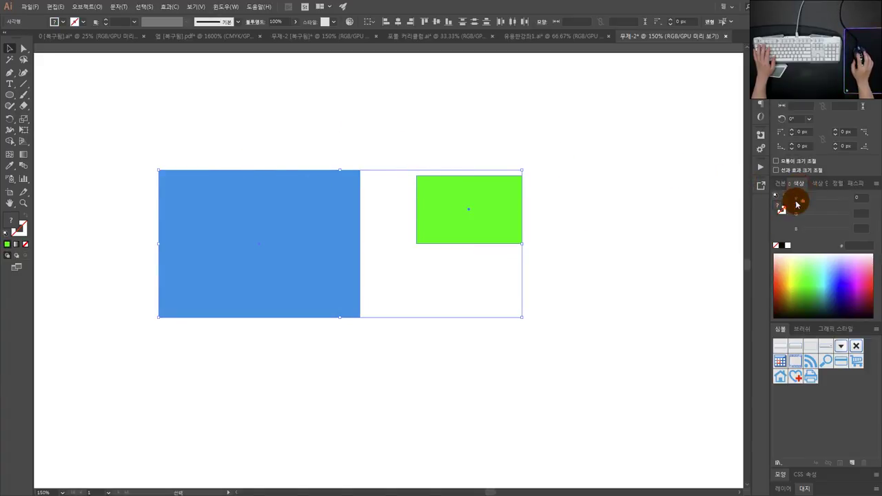
{"action": "left_click", "coordinate": [835, 183]}
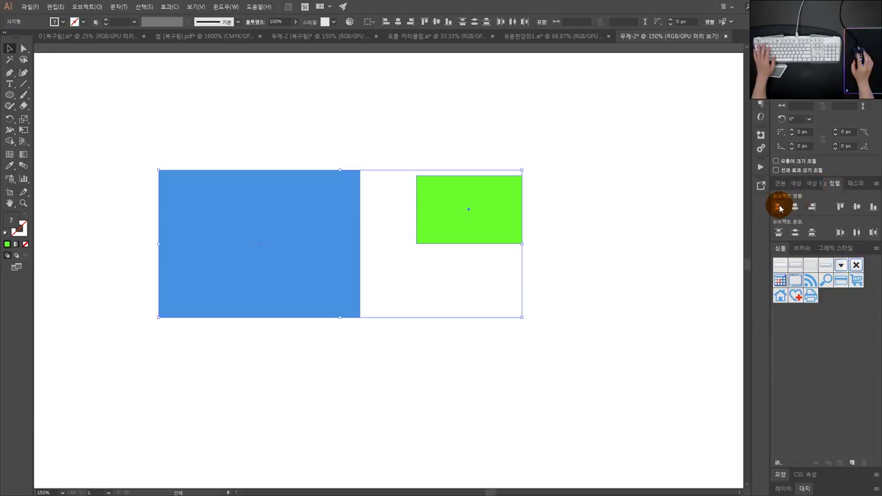
{"action": "left_click", "coordinate": [779, 207]}
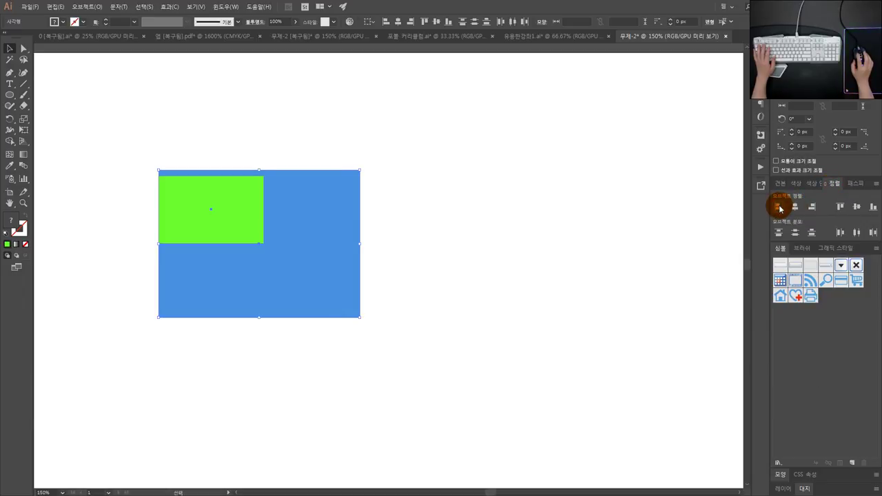
{"action": "left_click", "coordinate": [813, 207]}
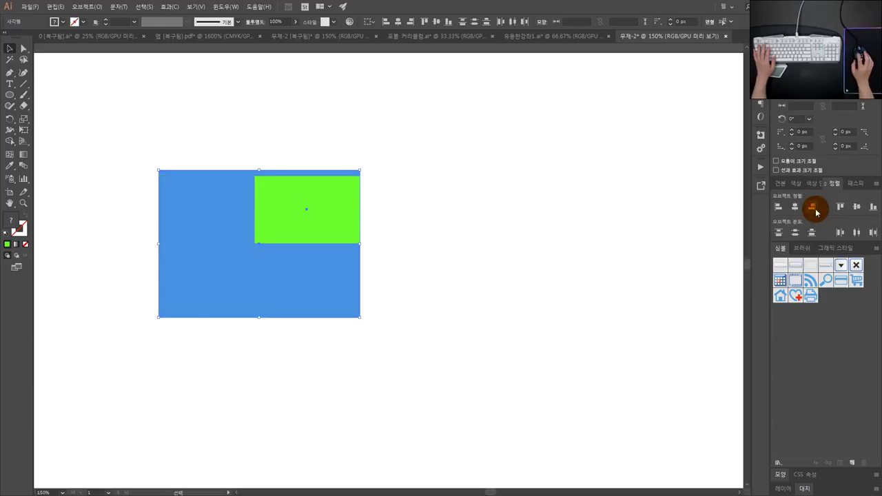
{"action": "left_click", "coordinate": [796, 211]}
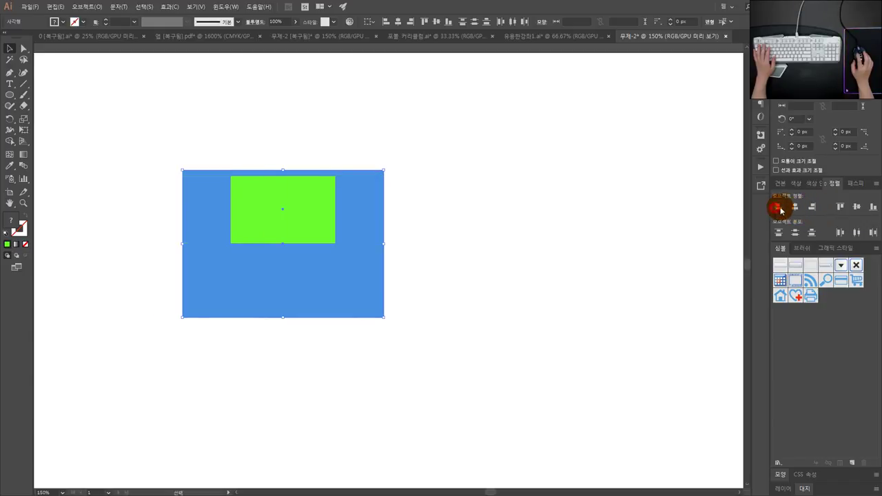
{"action": "left_click", "coordinate": [778, 207]}
{"action": "left_click", "coordinate": [812, 207]}
{"action": "left_click", "coordinate": [797, 207]}
{"action": "left_click_drag", "start_coordinate": [520, 172], "coordinate": [543, 183]}
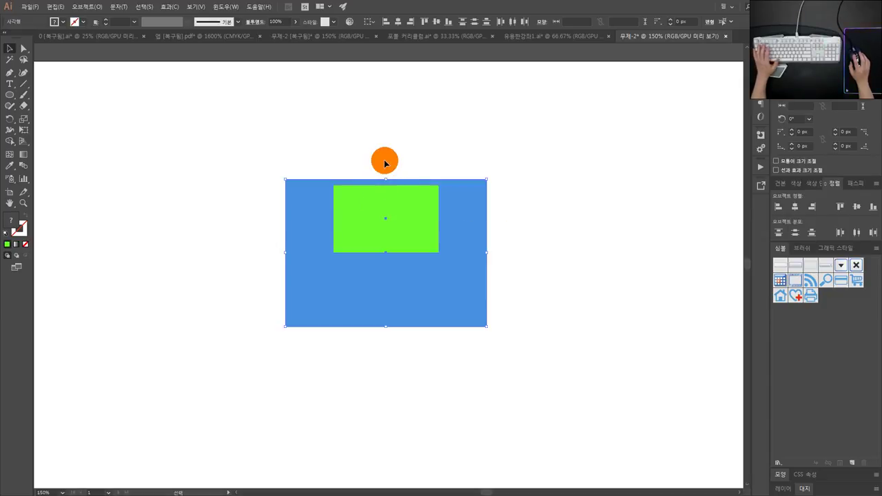
{"action": "left_click_drag", "start_coordinate": [384, 162], "coordinate": [417, 179]}
{"action": "left_click", "coordinate": [432, 189]}
{"action": "scroll", "coordinate": [441, 201], "scroll_direction": "down", "scroll_amount": 1}
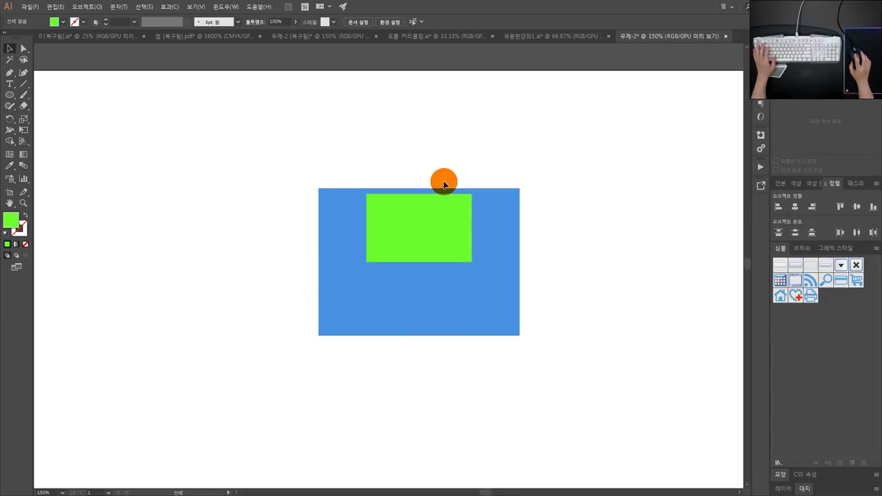
{"action": "left_click_drag", "start_coordinate": [181, 223], "coordinate": [654, 229]}
{"action": "left_click", "coordinate": [441, 118]}
{"action": "left_click_drag", "start_coordinate": [426, 77], "coordinate": [442, 372]}
{"action": "left_click", "coordinate": [417, 208]}
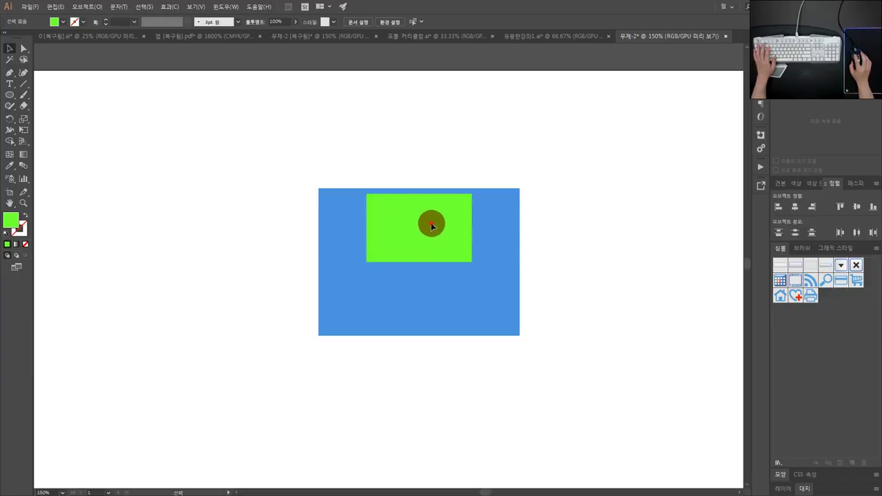
{"action": "left_click", "coordinate": [559, 201]}
Select the green and blue rectangles and align them by their bottom edges, by their top edges, and finally by their vertical centers
{"action": "left_click_drag", "start_coordinate": [579, 297], "coordinate": [379, 172]}
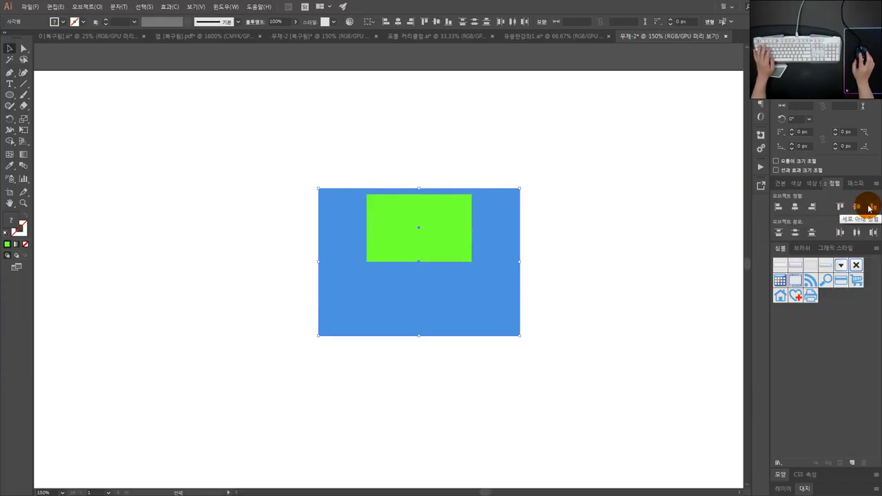
{"action": "left_click", "coordinate": [870, 207]}
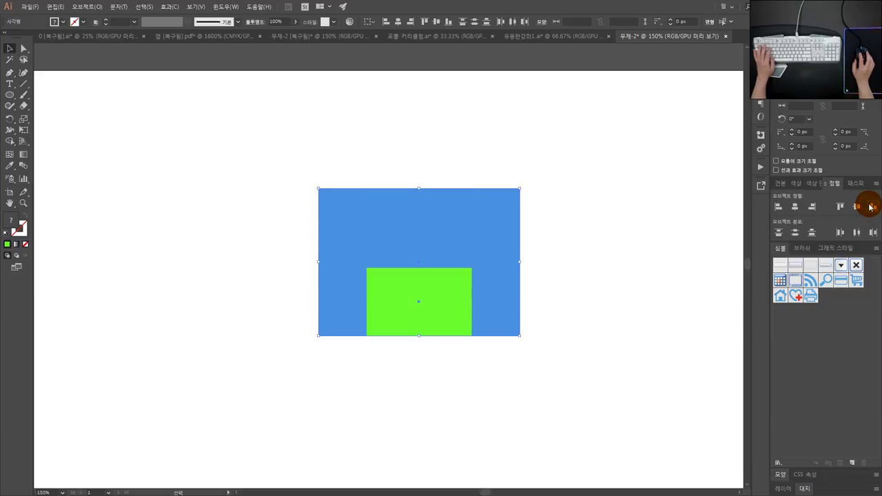
{"action": "left_click", "coordinate": [840, 207]}
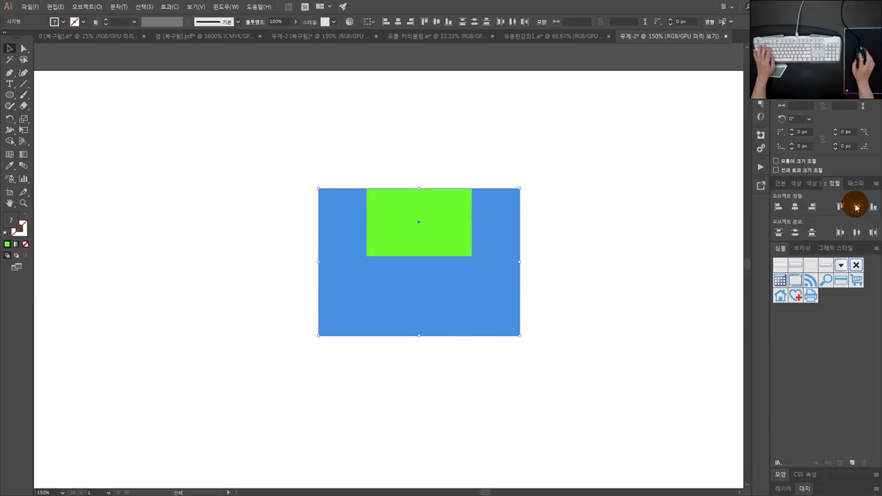
{"action": "left_click", "coordinate": [857, 207]}
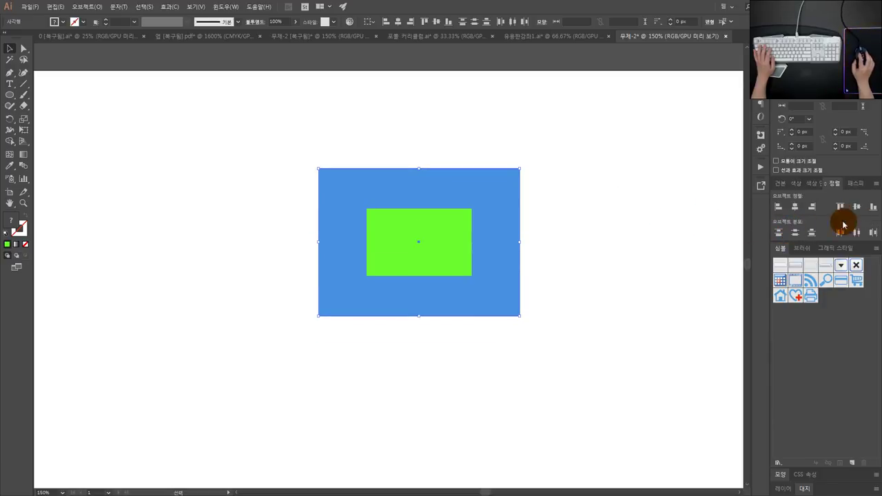
{"action": "left_click", "coordinate": [587, 187]}
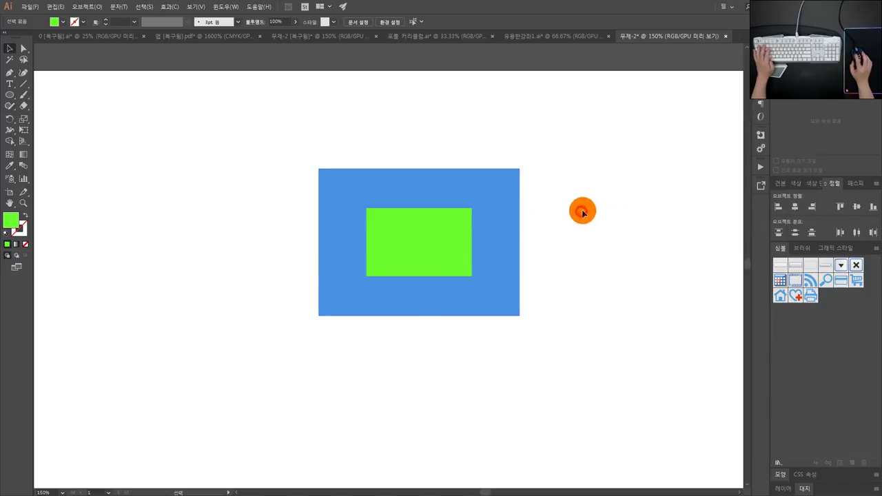
Move the green rectangle out of the blue one to the empty area on its right
{"action": "key", "text": "ctrl+1"}
{"action": "left_click_drag", "start_coordinate": [585, 206], "coordinate": [539, 213]}
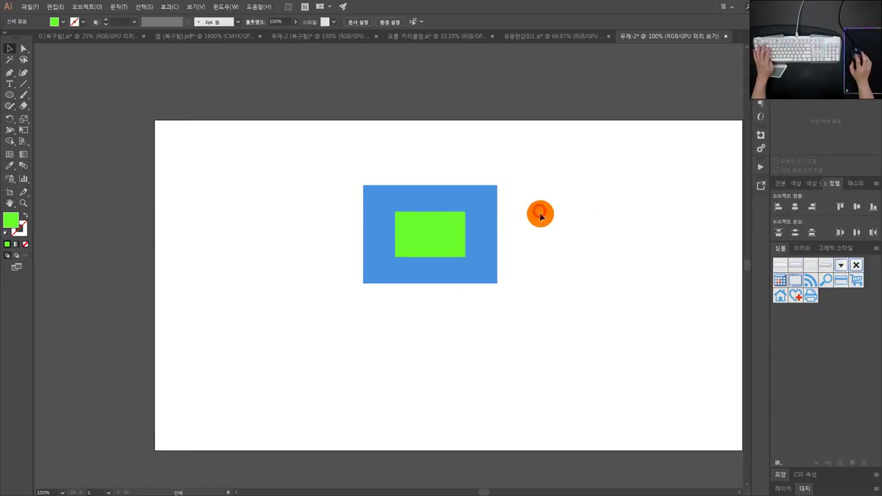
{"action": "scroll", "coordinate": [540, 215], "scroll_direction": "up", "scroll_amount": 1}
{"action": "left_click", "coordinate": [423, 227]}
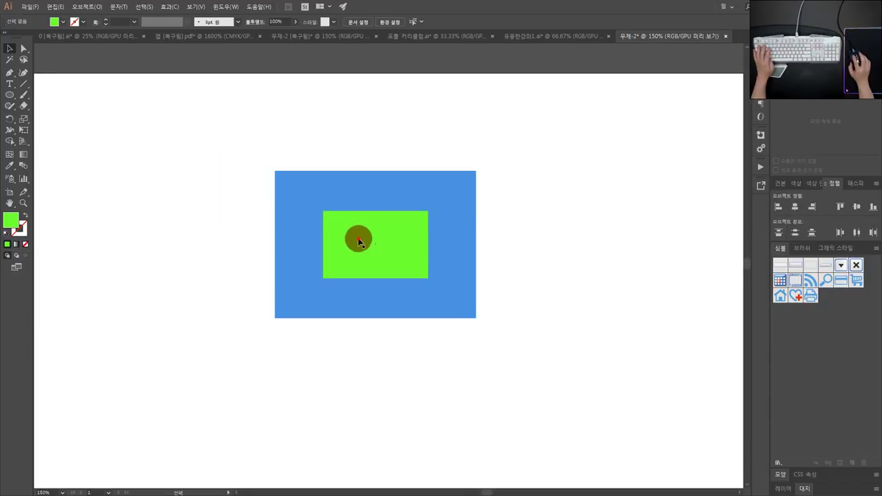
{"action": "left_click_drag", "start_coordinate": [356, 239], "coordinate": [701, 226]}
{"action": "left_click_drag", "start_coordinate": [612, 236], "coordinate": [487, 230]}
{"action": "left_click", "coordinate": [509, 230]}
{"action": "scroll", "coordinate": [539, 245], "scroll_direction": "down", "scroll_amount": 1}
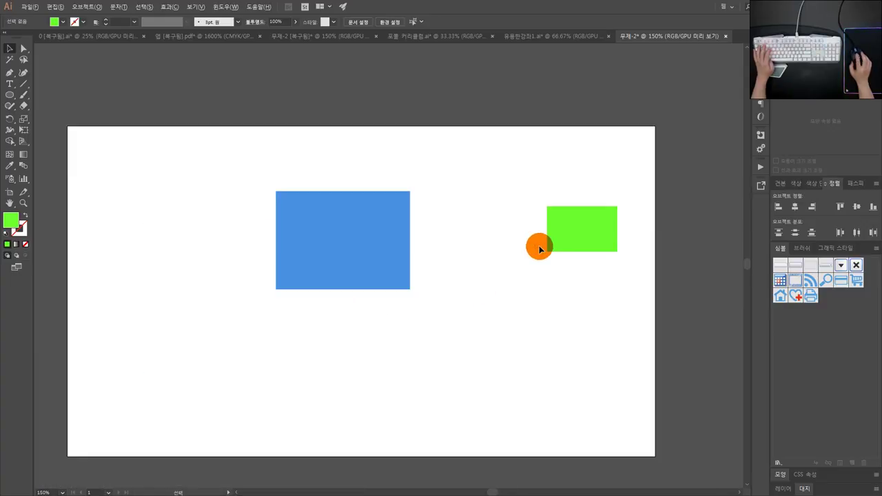
Select both rectangles and center them on each other horizontally and vertically, then deselect them
{"action": "left_click_drag", "start_coordinate": [606, 313], "coordinate": [289, 144]}
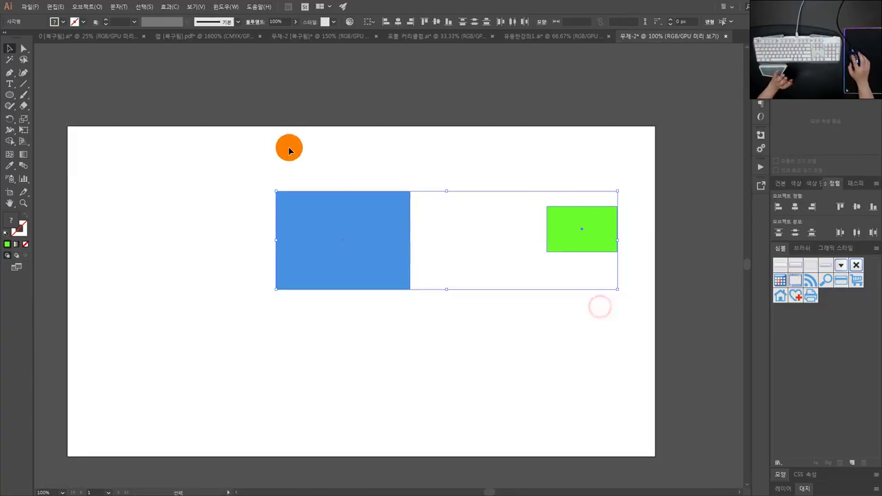
{"action": "left_click", "coordinate": [794, 208]}
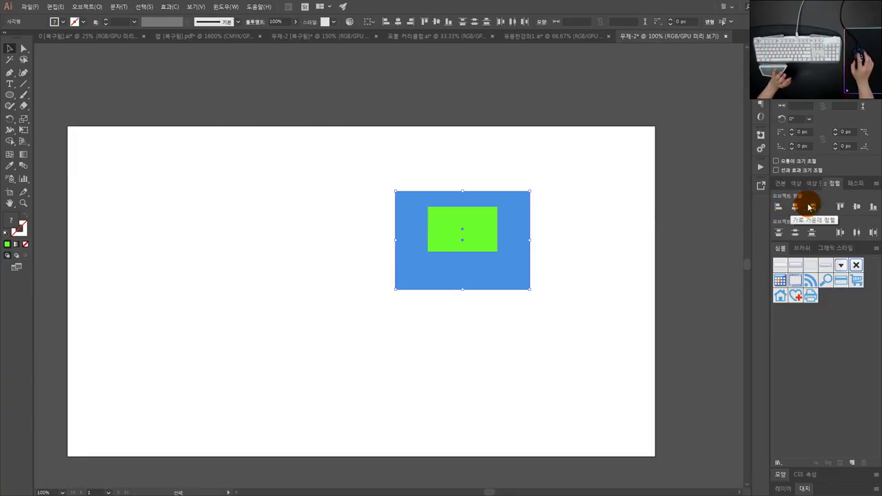
{"action": "left_click", "coordinate": [856, 207]}
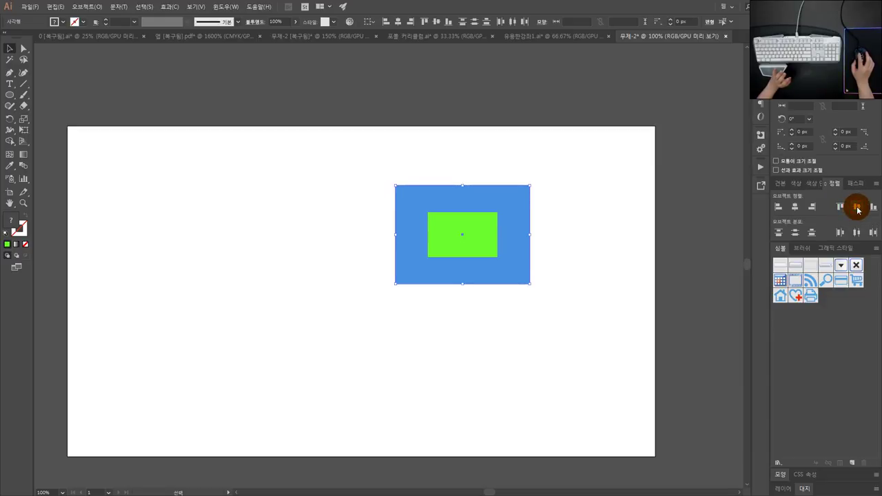
{"action": "left_click", "coordinate": [581, 200]}
{"action": "scroll", "coordinate": [517, 244], "scroll_direction": "up", "scroll_amount": 1}
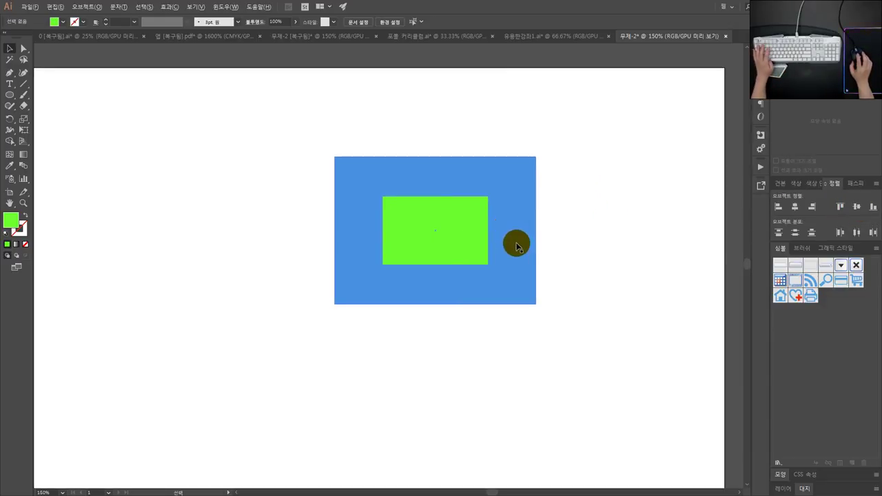
Try Pathfinder Unite on the two rectangles, undo it, cut the green rectangle out of the blue one with Minus Front, and undo the cut
{"action": "left_click_drag", "start_coordinate": [577, 306], "coordinate": [439, 184]}
{"action": "left_click", "coordinate": [846, 183]}
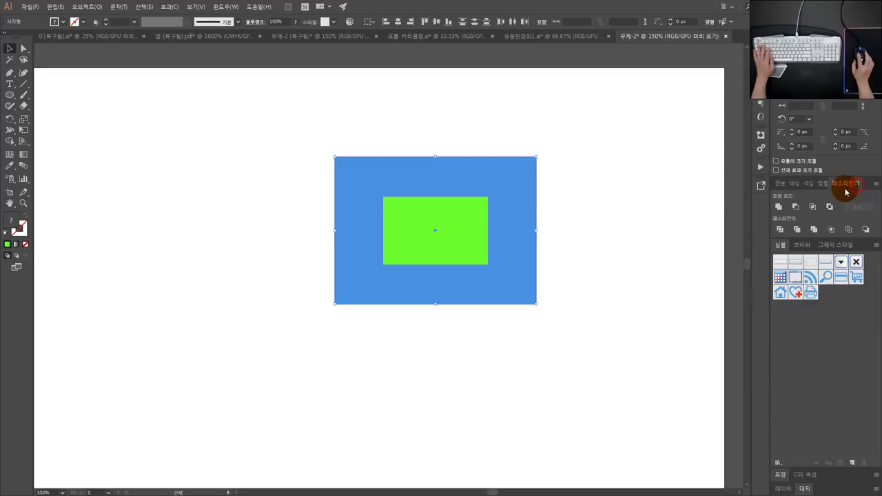
{"action": "left_click", "coordinate": [779, 207]}
{"action": "key", "text": "ctrl+z"}
{"action": "left_click", "coordinate": [796, 207]}
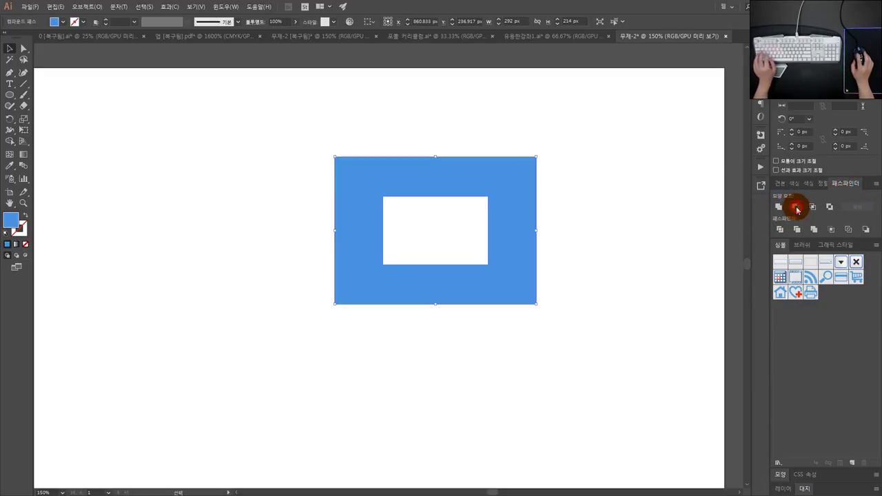
{"action": "left_click", "coordinate": [609, 196]}
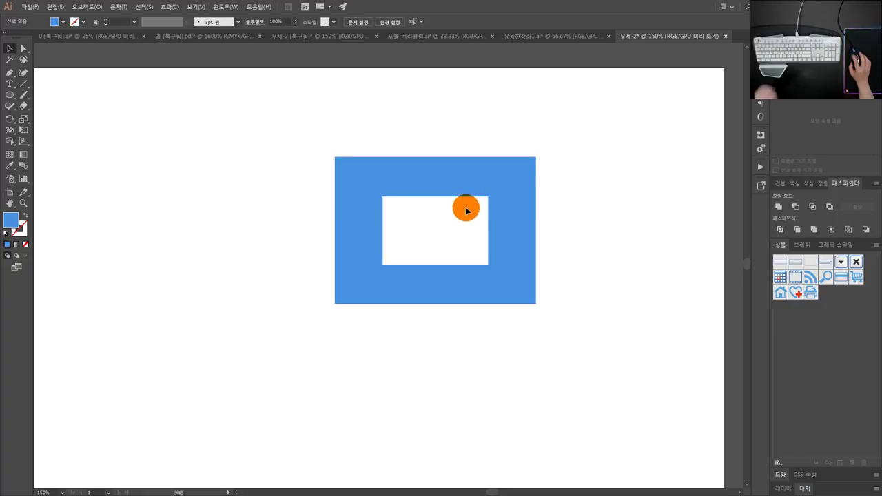
{"action": "left_click", "coordinate": [434, 158]}
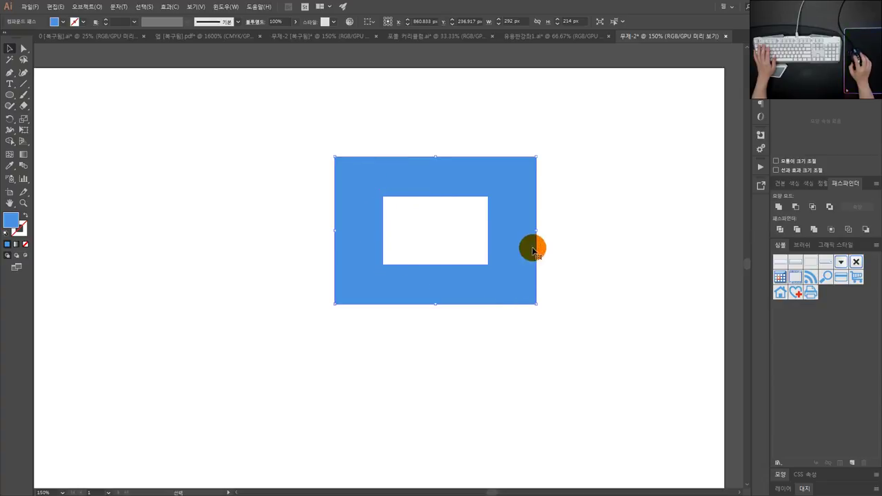
{"action": "left_click", "coordinate": [421, 151]}
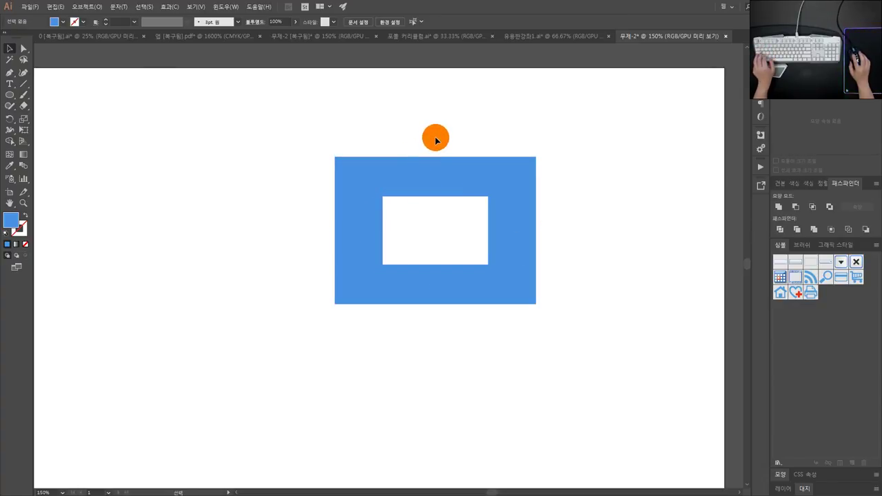
{"action": "key", "text": "ctrl+z"}
{"action": "left_click", "coordinate": [436, 138]}
Move the green rectangle out to the right of the blue rectangle
{"action": "left_click", "coordinate": [443, 202]}
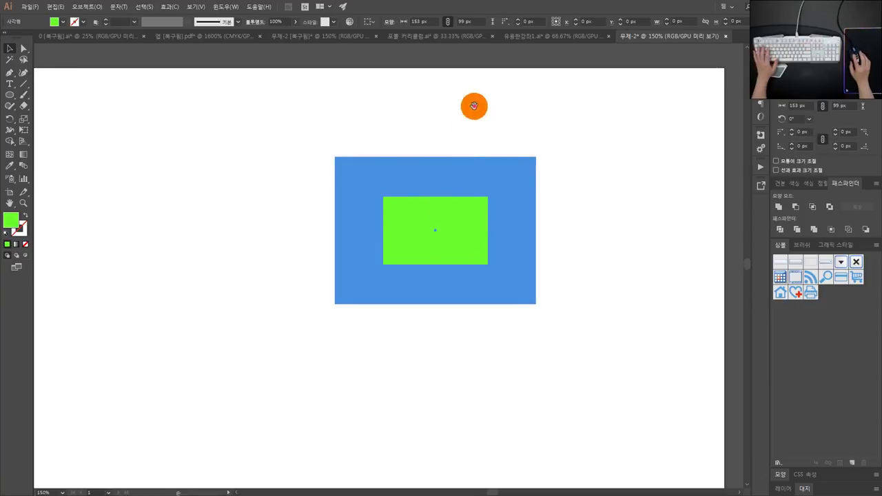
{"action": "left_click_drag", "start_coordinate": [474, 106], "coordinate": [383, 117]}
{"action": "left_click_drag", "start_coordinate": [342, 235], "coordinate": [551, 236]}
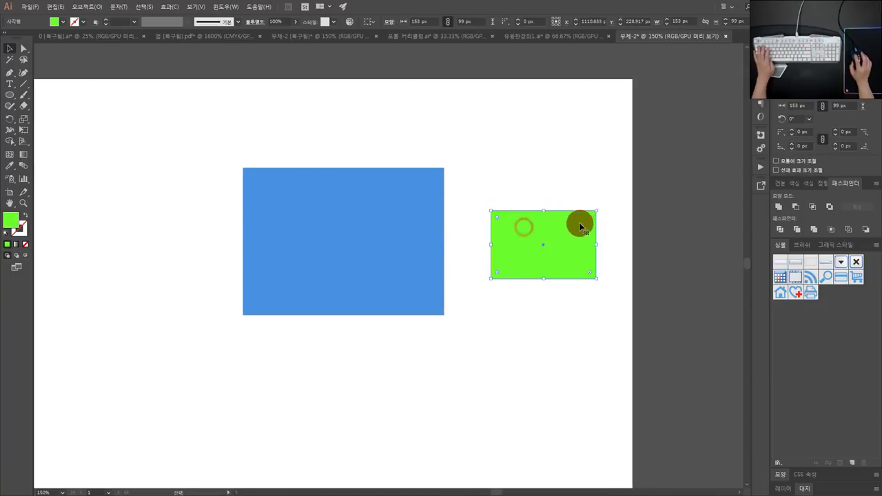
{"action": "scroll", "coordinate": [600, 229], "scroll_direction": "up", "scroll_amount": 2}
{"action": "scroll", "coordinate": [521, 194], "scroll_direction": "down", "scroll_amount": 1}
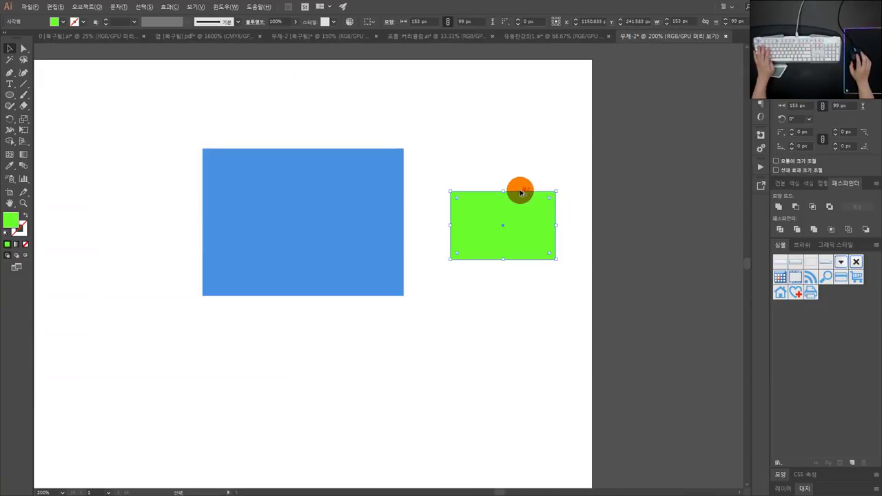
{"action": "scroll", "coordinate": [521, 193], "scroll_direction": "down", "scroll_amount": 1}
Reshape the blue rectangle into a tall one about 187 × 454 px and delete the green rectangle
{"action": "left_click", "coordinate": [420, 224]}
{"action": "left_click_drag", "start_coordinate": [419, 224], "coordinate": [490, 163]}
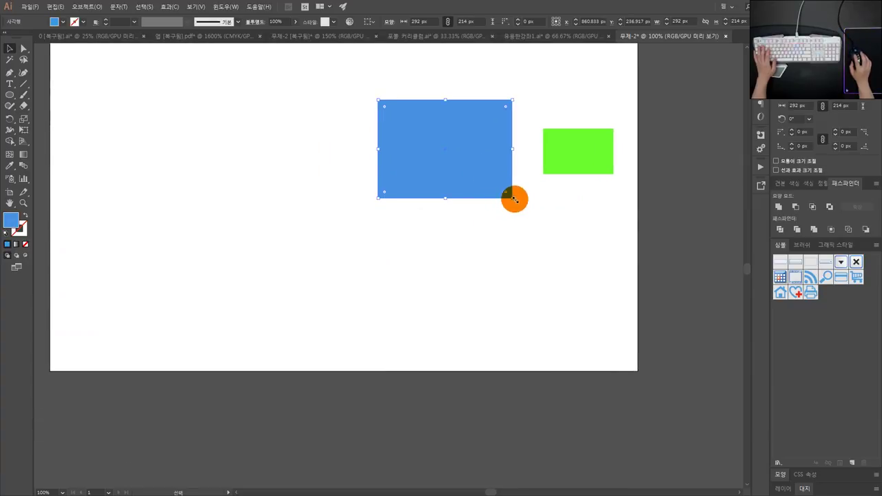
{"action": "left_click_drag", "start_coordinate": [512, 198], "coordinate": [464, 310]}
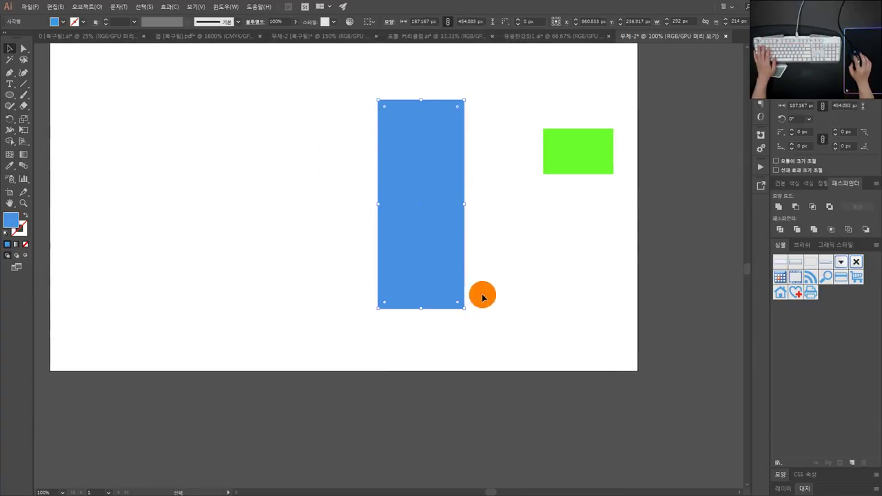
{"action": "left_click", "coordinate": [510, 246]}
{"action": "left_click", "coordinate": [571, 171]}
{"action": "key", "text": "Delete"}
Place a scaled-down copy of the tall blue rectangle, about 161 × 390 px, just to its right
{"action": "left_click", "coordinate": [427, 154]}
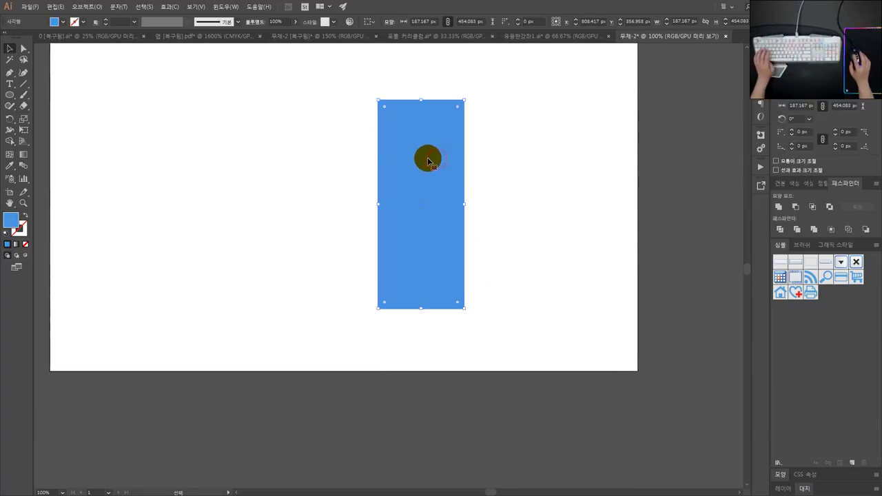
{"action": "left_click_drag", "start_coordinate": [420, 154], "coordinate": [544, 114]}
{"action": "left_click", "coordinate": [396, 151], "text": "shift"}
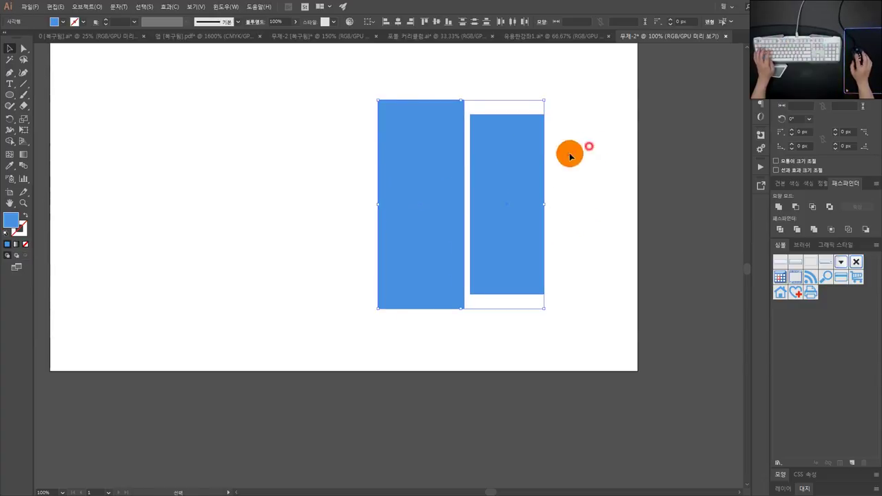
Fill the smaller tall rectangle with the yellow swatch
{"action": "left_click", "coordinate": [496, 171]}
{"action": "left_click", "coordinate": [791, 184]}
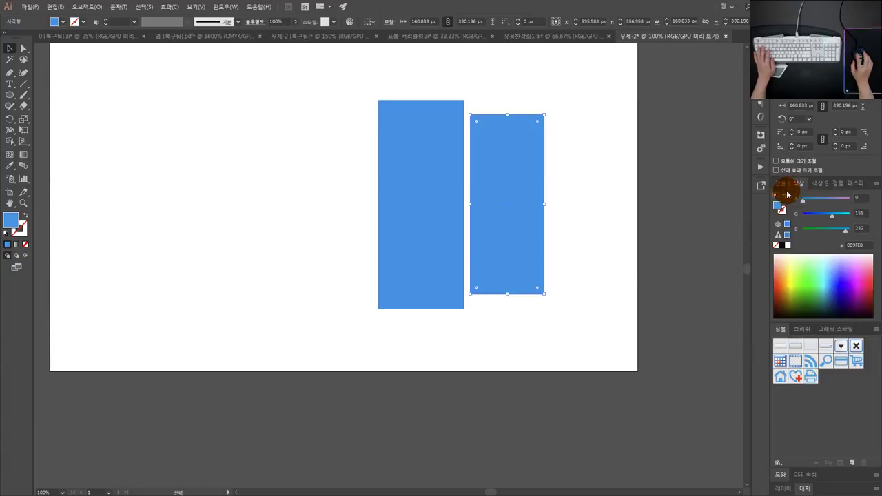
{"action": "left_click", "coordinate": [783, 184]}
{"action": "left_click", "coordinate": [810, 214]}
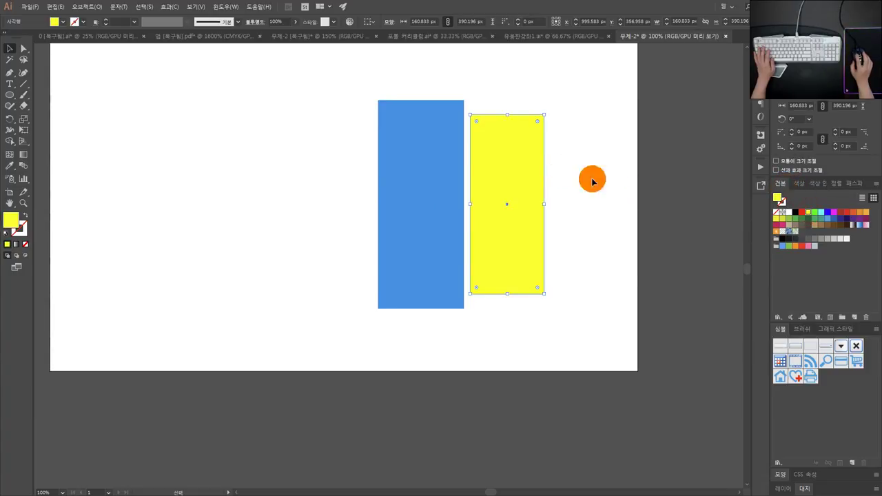
Select the blue and yellow rectangles, align them by their horizontal centers and deselect them
{"action": "left_click_drag", "start_coordinate": [576, 243], "coordinate": [388, 138]}
{"action": "left_click", "coordinate": [847, 184]}
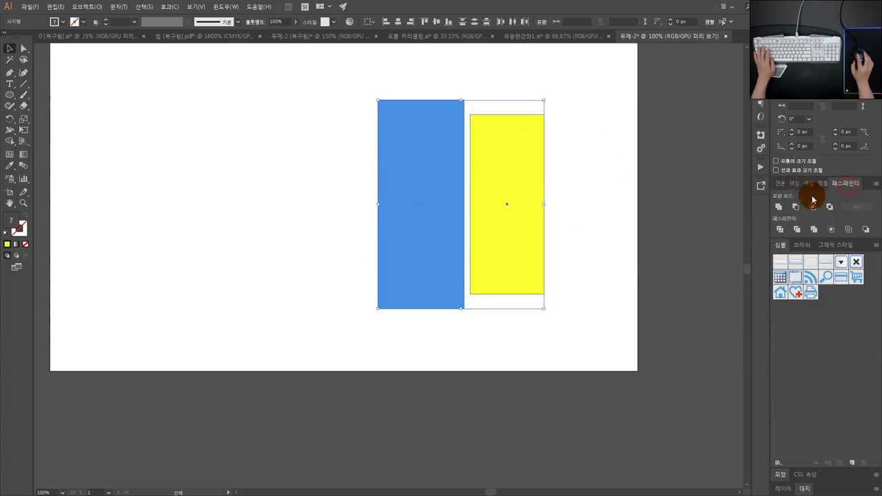
{"action": "left_click", "coordinate": [822, 184]}
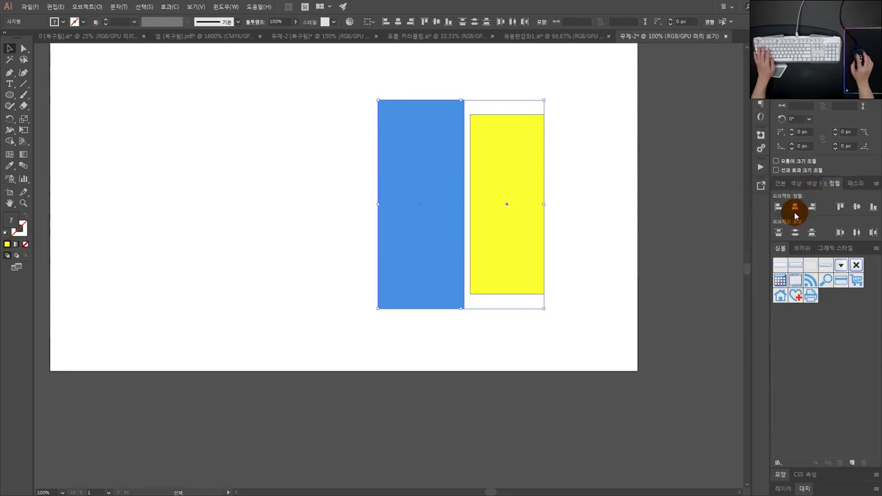
{"action": "left_click", "coordinate": [795, 208]}
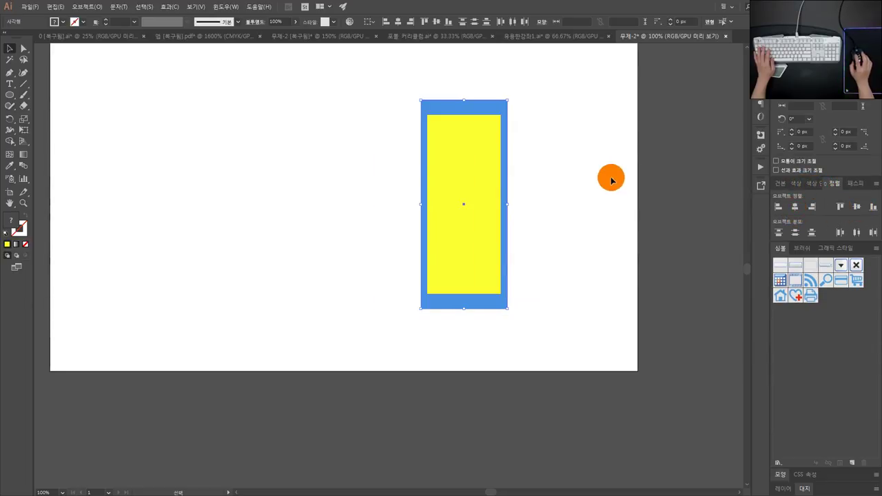
{"action": "left_click", "coordinate": [596, 175]}
Stretch the yellow rectangle slightly upward and downward so that narrower blue margins remain above and below it
{"action": "scroll", "coordinate": [516, 151], "scroll_direction": "up", "scroll_amount": 1}
{"action": "left_click", "coordinate": [454, 149]}
{"action": "left_click", "coordinate": [433, 100]}
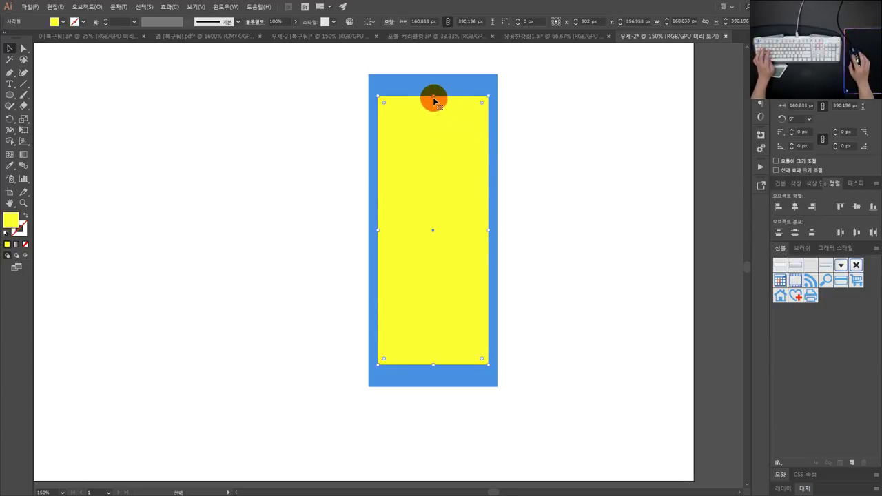
{"action": "left_click_drag", "start_coordinate": [434, 94], "coordinate": [435, 84]}
{"action": "left_click_drag", "start_coordinate": [434, 365], "coordinate": [434, 373]}
{"action": "left_click", "coordinate": [555, 348]}
Center the yellow rectangle and the blue rectangle on each other horizontally and vertically
{"action": "left_click", "coordinate": [477, 269]}
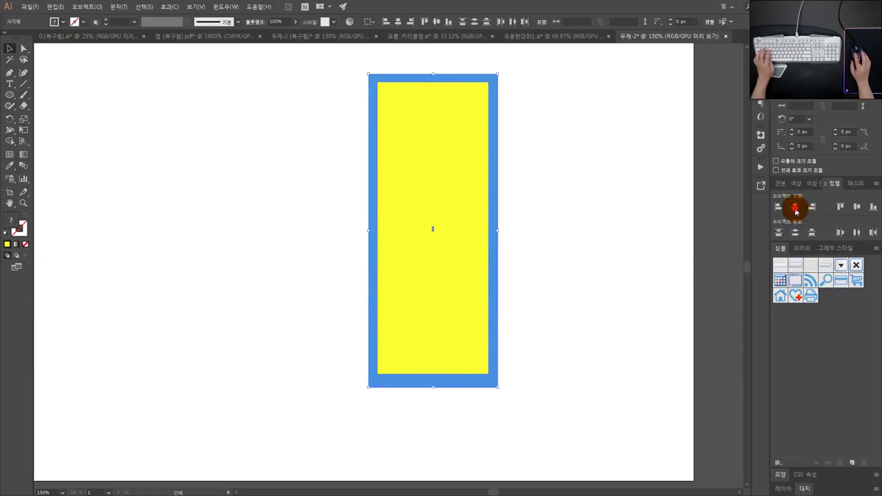
{"action": "left_click", "coordinate": [857, 206]}
{"action": "left_click", "coordinate": [516, 239]}
{"action": "key", "text": "ctrl+a"}
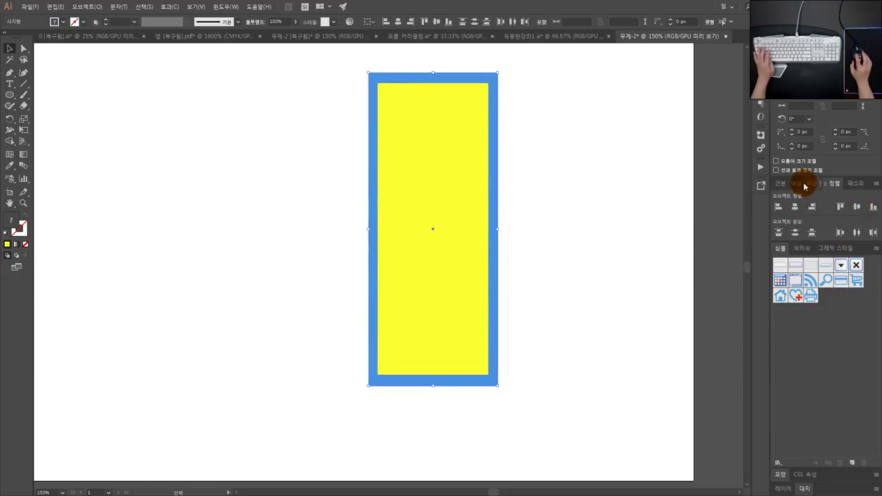
{"action": "left_click", "coordinate": [810, 184]}
{"action": "left_click", "coordinate": [793, 184]}
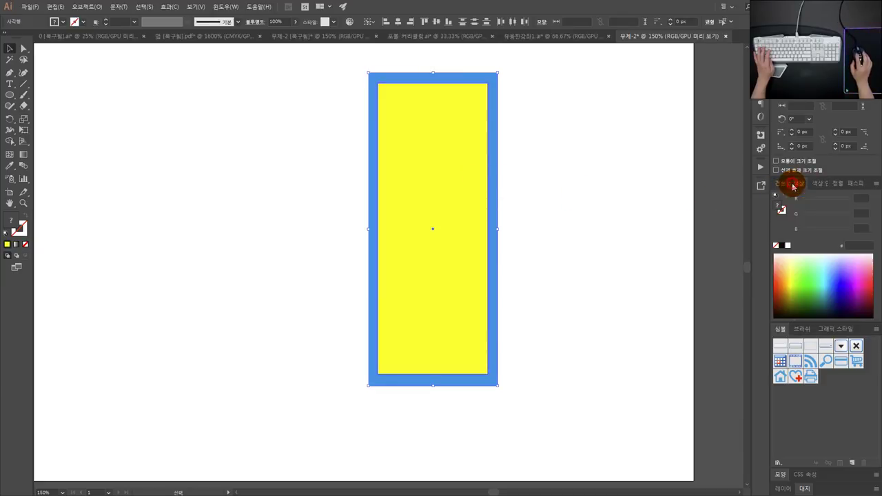
{"action": "left_click", "coordinate": [780, 184]}
{"action": "left_click", "coordinate": [814, 185]}
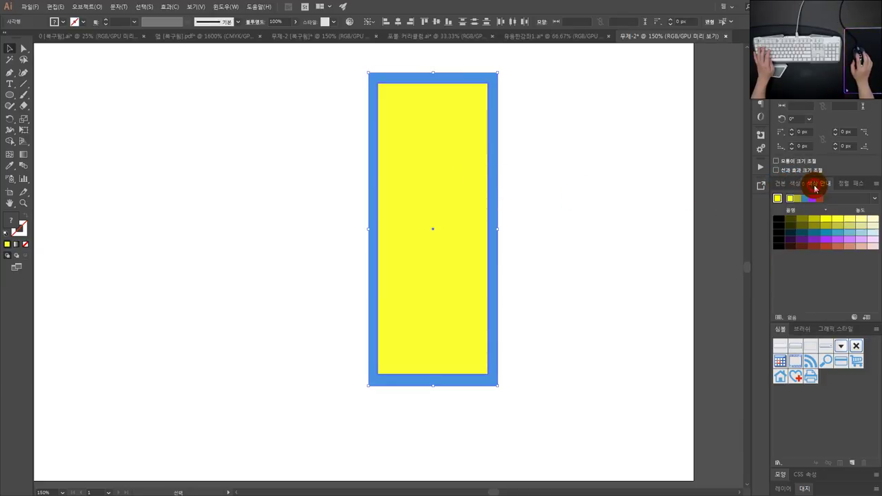
{"action": "left_click", "coordinate": [797, 185]}
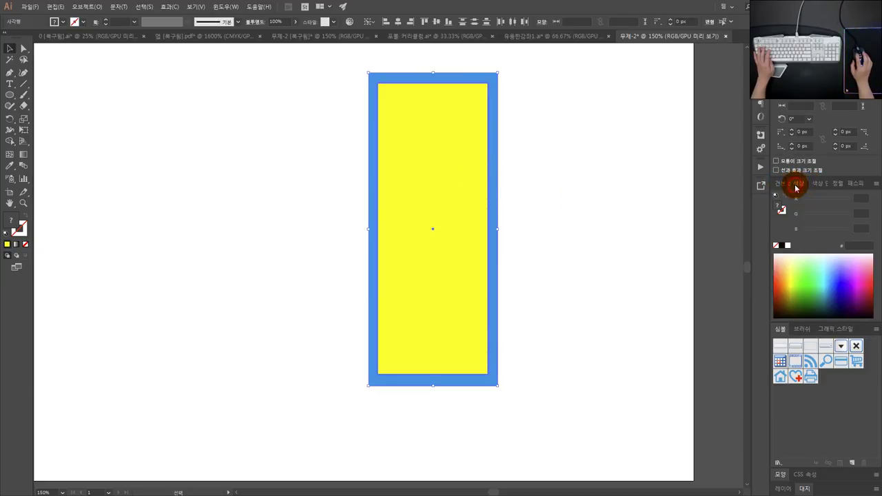
Subtract the yellow rectangle from the blue one with Pathfinder Minus Front, and undo the resulting frame
{"action": "key", "text": "space"}
{"action": "left_click_drag", "start_coordinate": [533, 193], "coordinate": [519, 205]}
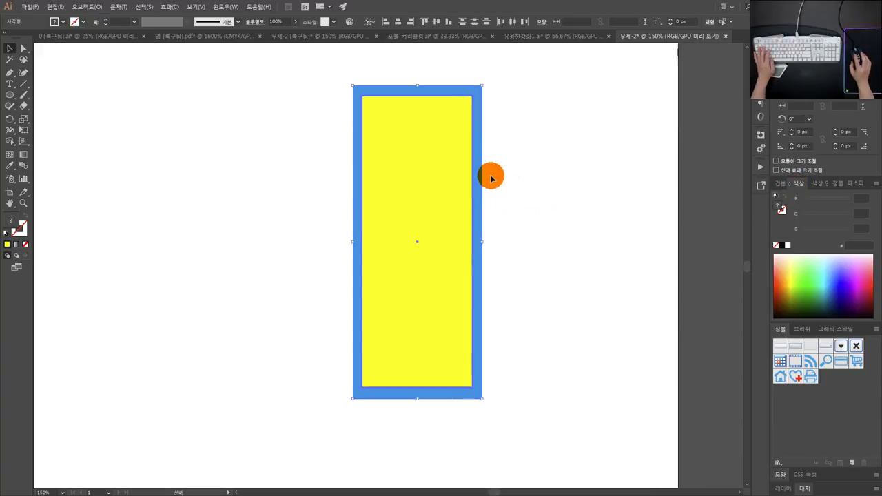
{"action": "left_click_drag", "start_coordinate": [492, 175], "coordinate": [508, 186]}
{"action": "left_click", "coordinate": [529, 196]}
{"action": "left_click_drag", "start_coordinate": [542, 215], "coordinate": [408, 173]}
{"action": "left_click", "coordinate": [834, 184]}
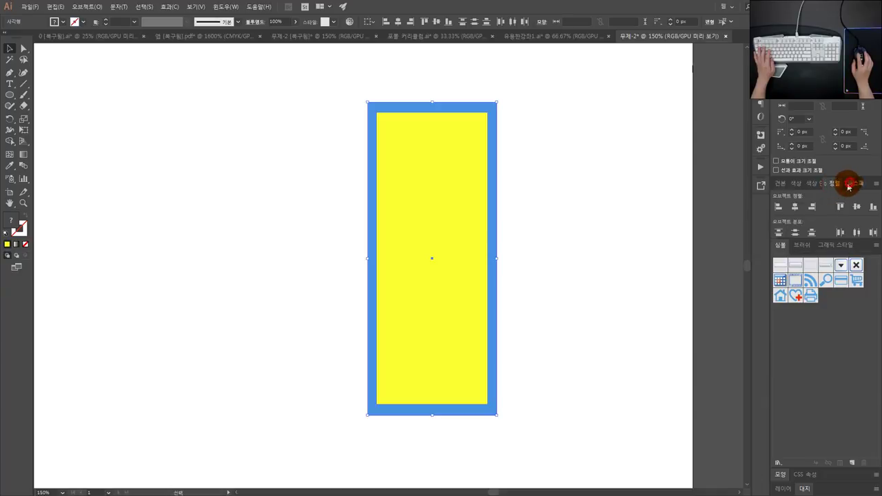
{"action": "left_click", "coordinate": [849, 185]}
{"action": "left_click", "coordinate": [794, 205]}
{"action": "left_click", "coordinate": [612, 193]}
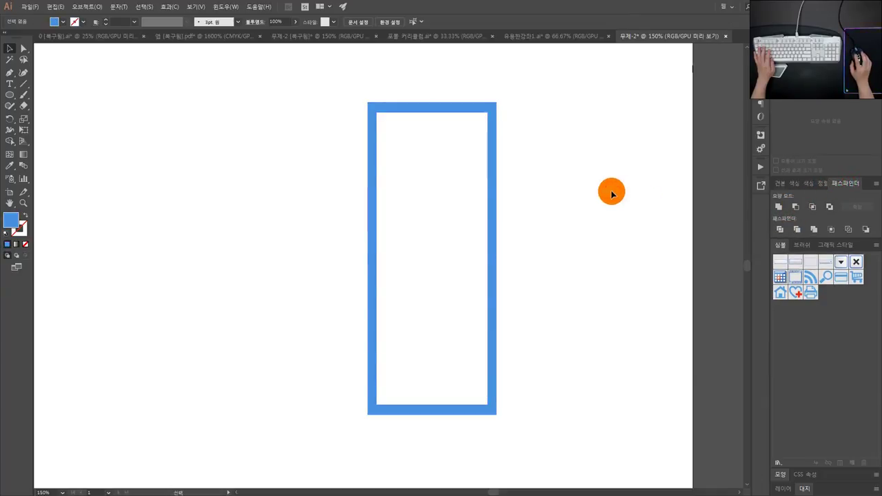
{"action": "key", "text": "ctrl+z"}
Place a copy of the yellow rectangle to the right of the blue rectangle and deselect it
{"action": "left_click_drag", "start_coordinate": [441, 189], "coordinate": [640, 197]}
{"action": "left_click_drag", "start_coordinate": [610, 195], "coordinate": [408, 178]}
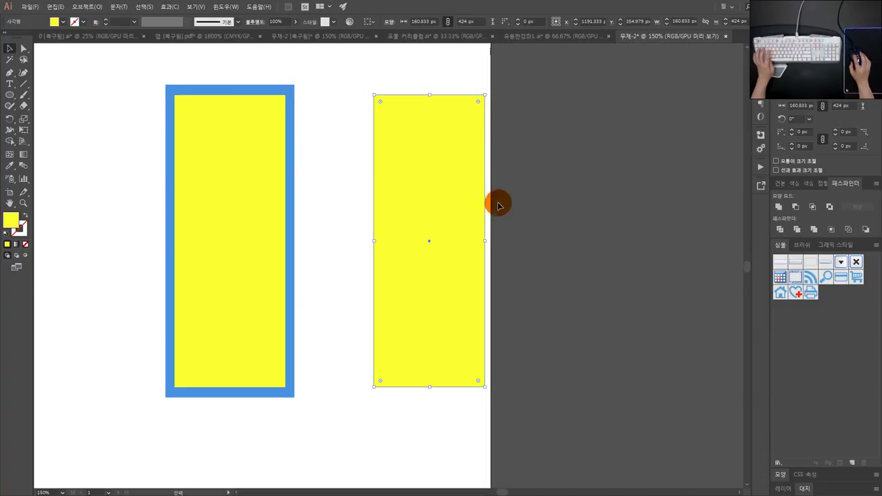
{"action": "left_click", "coordinate": [524, 207]}
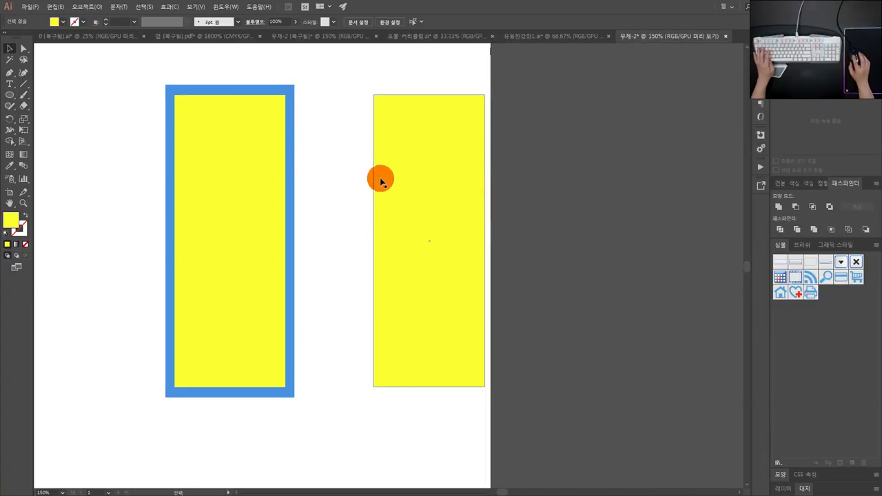
Add an anchor point on the copied yellow rectangle's left edge and bend that edge into an S-shaped curve with the Anchor Point tool
{"action": "left_click", "coordinate": [10, 75]}
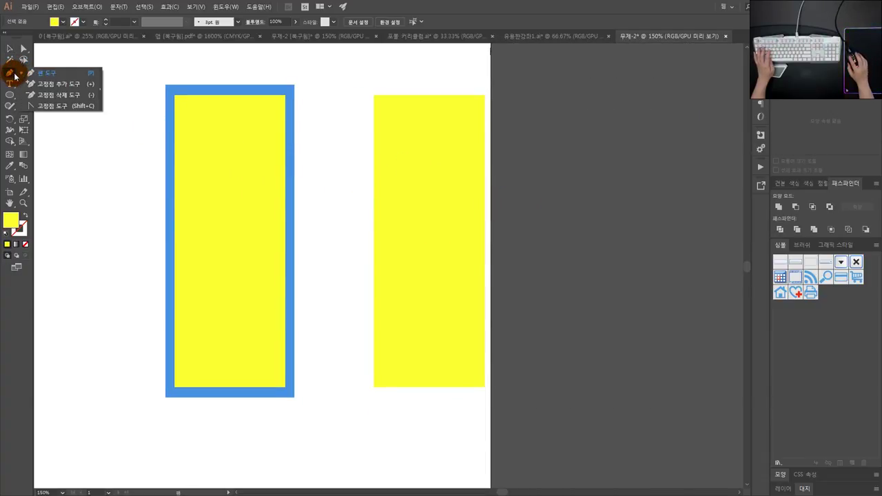
{"action": "left_click", "coordinate": [43, 84]}
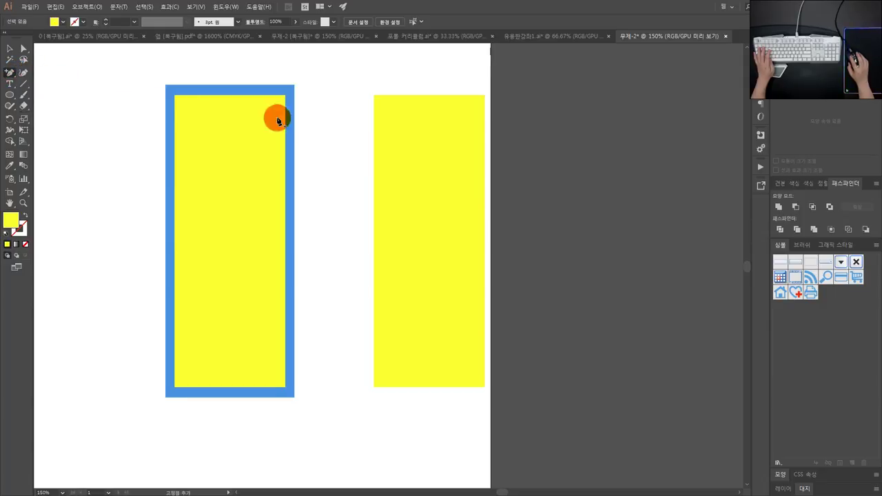
{"action": "left_click", "coordinate": [374, 225]}
{"action": "left_click_drag", "start_coordinate": [5, 78], "coordinate": [69, 107]}
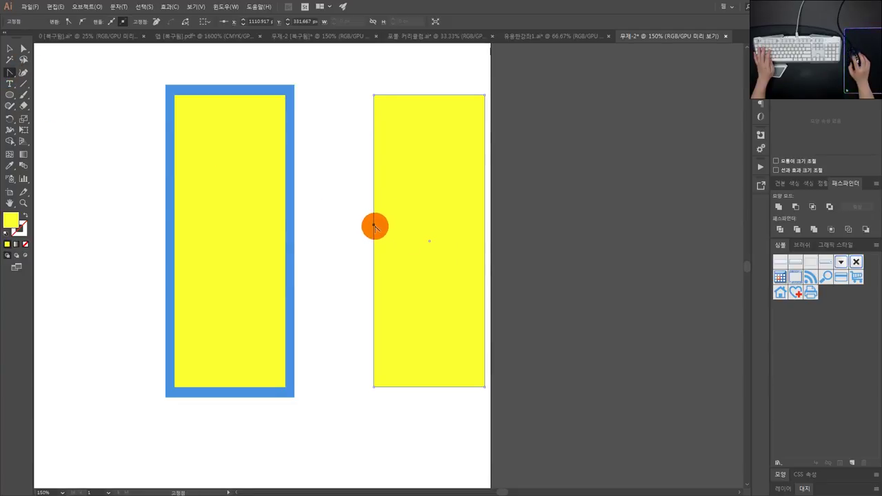
{"action": "left_click_drag", "start_coordinate": [374, 225], "coordinate": [392, 157]}
Move the curved yellow shape slightly left and delete the yellow rectangle lying on the blue one
{"action": "left_click", "coordinate": [12, 47]}
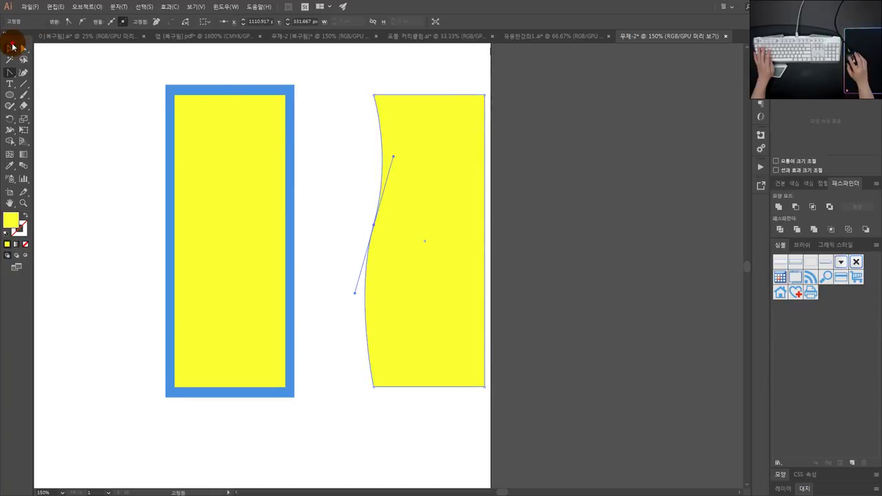
{"action": "left_click_drag", "start_coordinate": [377, 100], "coordinate": [371, 100]}
{"action": "left_click", "coordinate": [262, 134]}
{"action": "key", "text": "Delete"}
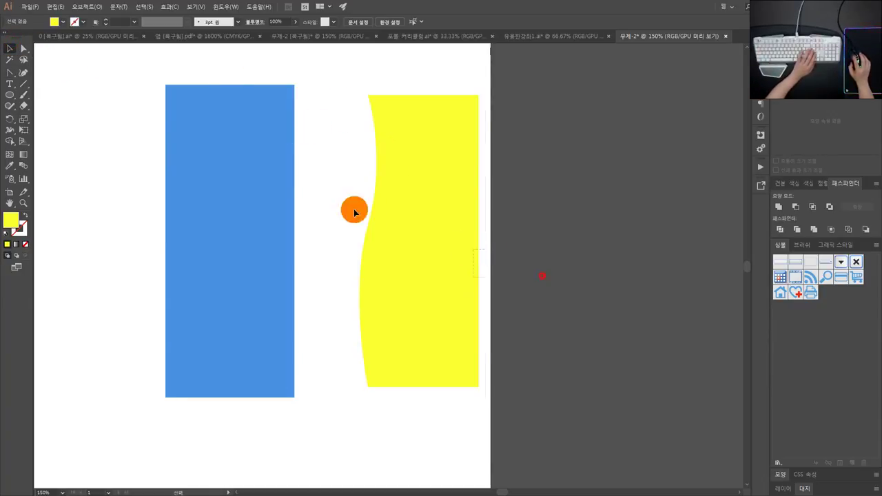
Select the blue rectangle and the curved yellow shape and center them on each other horizontally and vertically
{"action": "key", "text": "ctrl+a"}
{"action": "left_click", "coordinate": [797, 184]}
{"action": "left_click", "coordinate": [839, 185]}
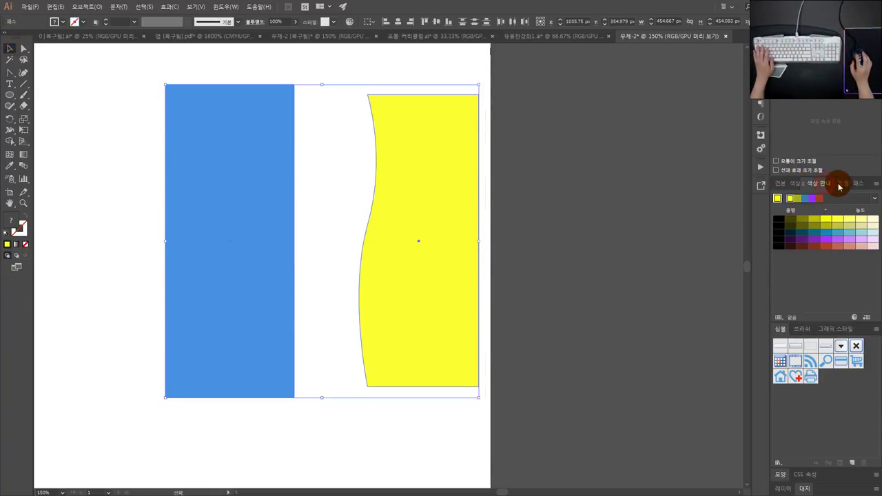
{"action": "left_click", "coordinate": [853, 184]}
{"action": "left_click", "coordinate": [827, 185]}
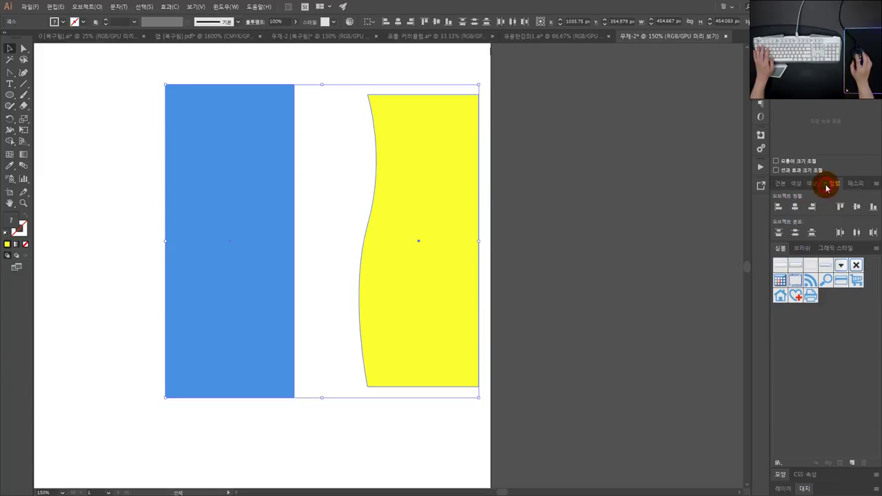
{"action": "left_click", "coordinate": [797, 208]}
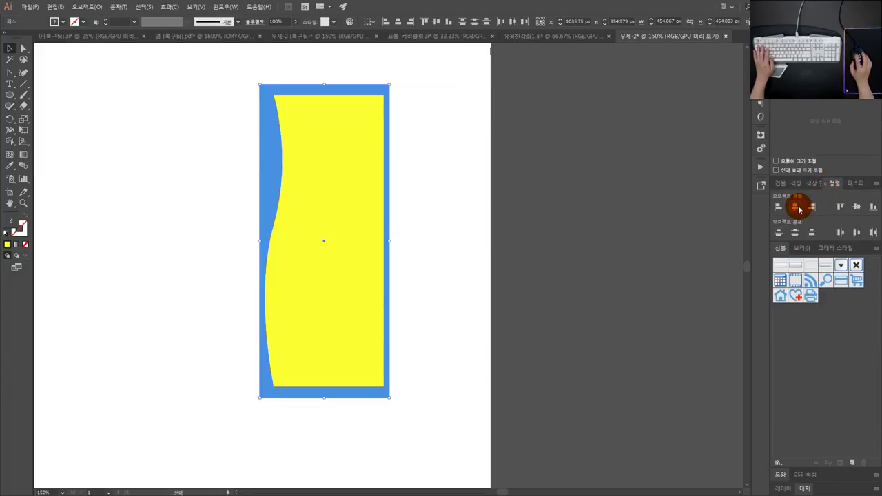
{"action": "left_click", "coordinate": [859, 207]}
Subtract the curved yellow shape from the blue rectangle with Pathfinder Minus Front
{"action": "left_click_drag", "start_coordinate": [485, 244], "coordinate": [300, 152]}
{"action": "left_click", "coordinate": [852, 184]}
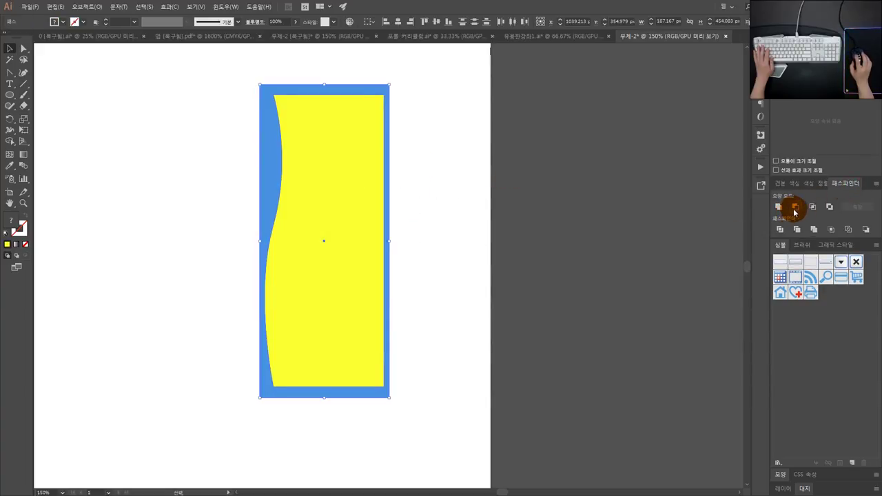
{"action": "left_click", "coordinate": [794, 208]}
{"action": "scroll", "coordinate": [441, 183], "scroll_direction": "down", "scroll_amount": 1}
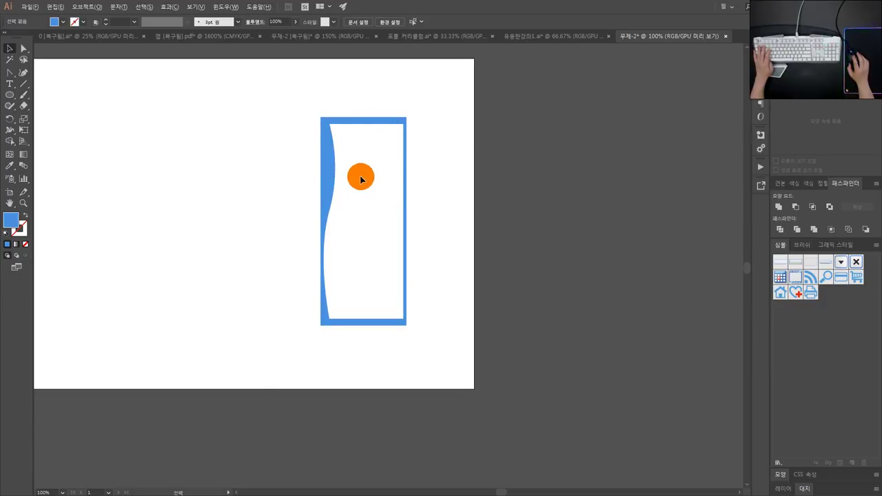
{"action": "scroll", "coordinate": [360, 179], "scroll_direction": "up", "scroll_amount": 1}
Undo the subtraction and the centering of the two shapes, and deselect them
{"action": "key", "text": "ctrl+z"}
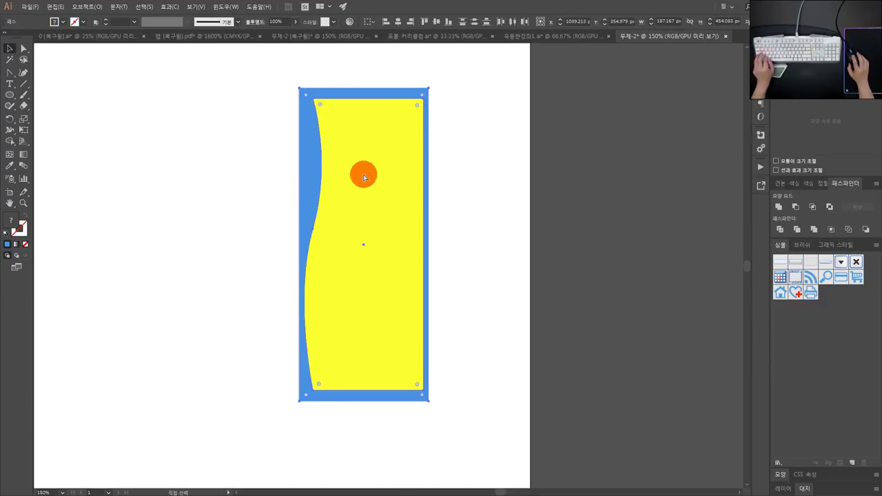
{"action": "key", "text": "ctrl+z"}
{"action": "left_click", "coordinate": [831, 184]}
{"action": "key", "text": "v"}
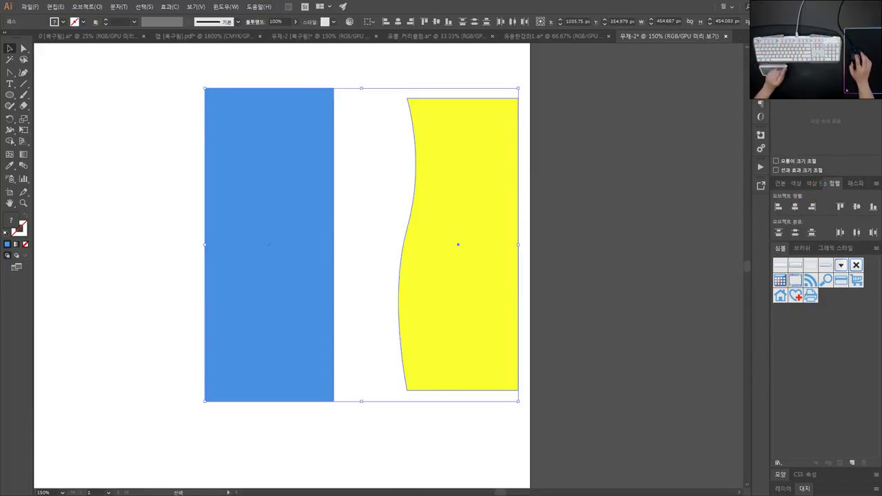
{"action": "left_click", "coordinate": [596, 193]}
{"action": "scroll", "coordinate": [592, 194], "scroll_direction": "down", "scroll_amount": 2}
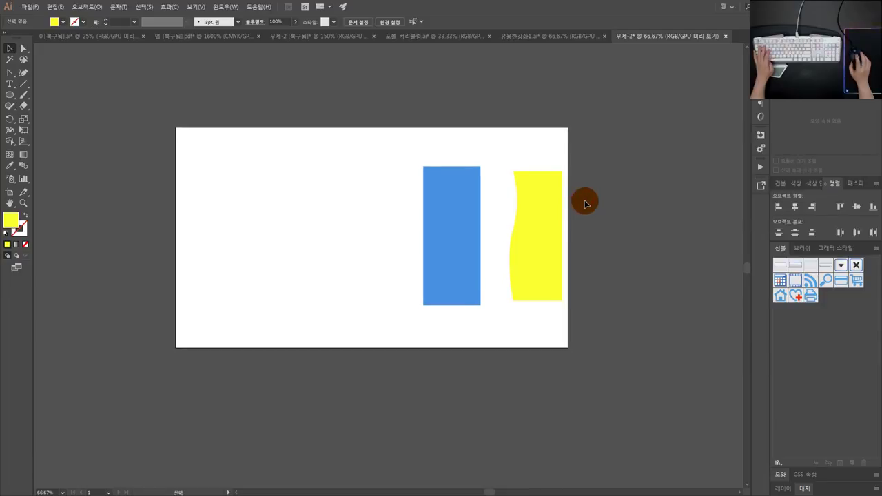
{"action": "scroll", "coordinate": [584, 204], "scroll_direction": "up", "scroll_amount": 1}
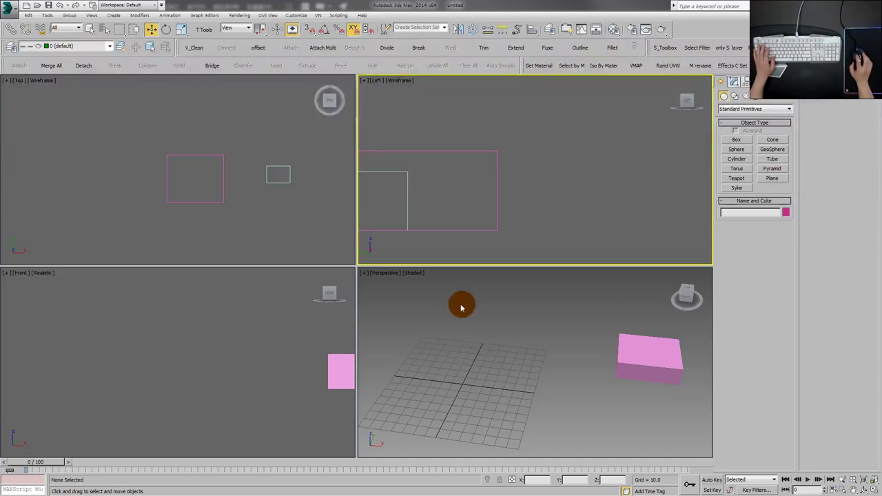
Switch to 3ds Max, select the large pink box and start aligning it to the small light-blue box
{"action": "key", "text": "ctrl+shift+z"}
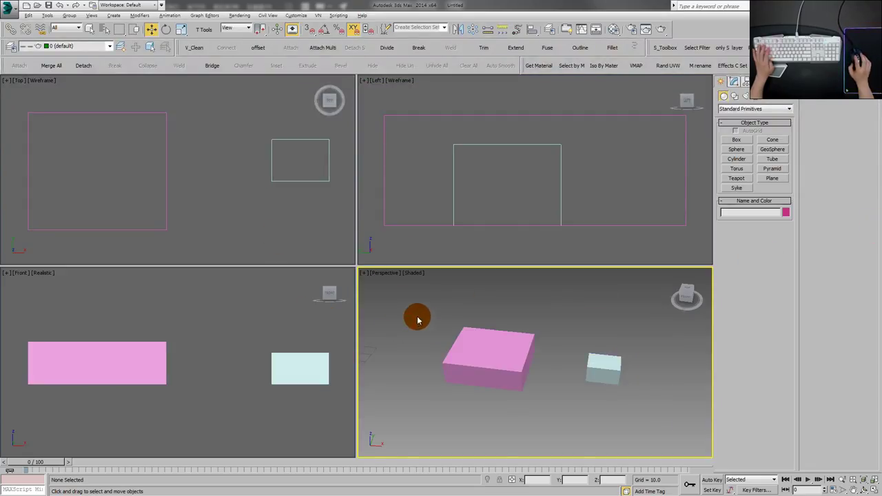
{"action": "left_click", "coordinate": [276, 206]}
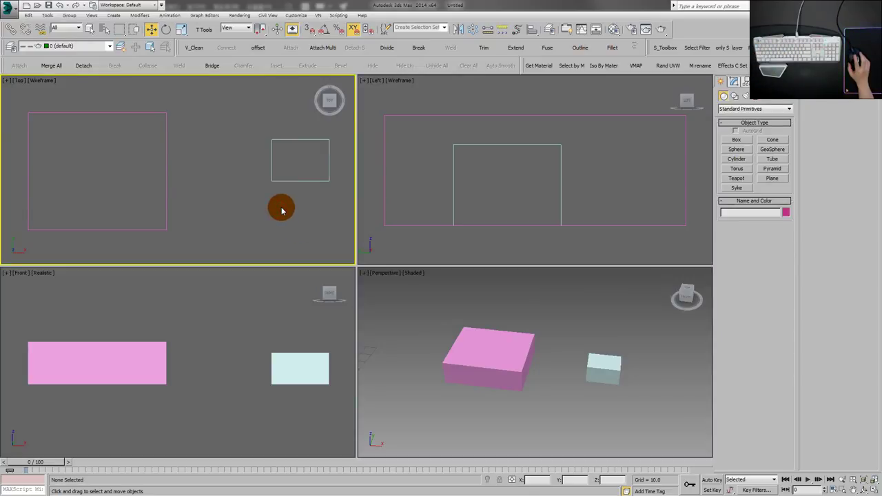
{"action": "left_click_drag", "start_coordinate": [288, 223], "coordinate": [130, 151]}
{"action": "left_click", "coordinate": [228, 146]}
{"action": "key", "text": "alt+a"}
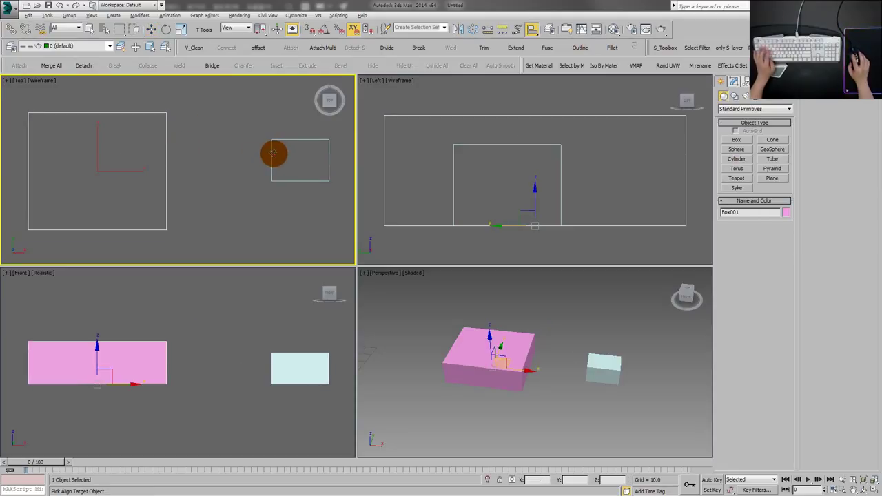
{"action": "left_click", "coordinate": [270, 157]}
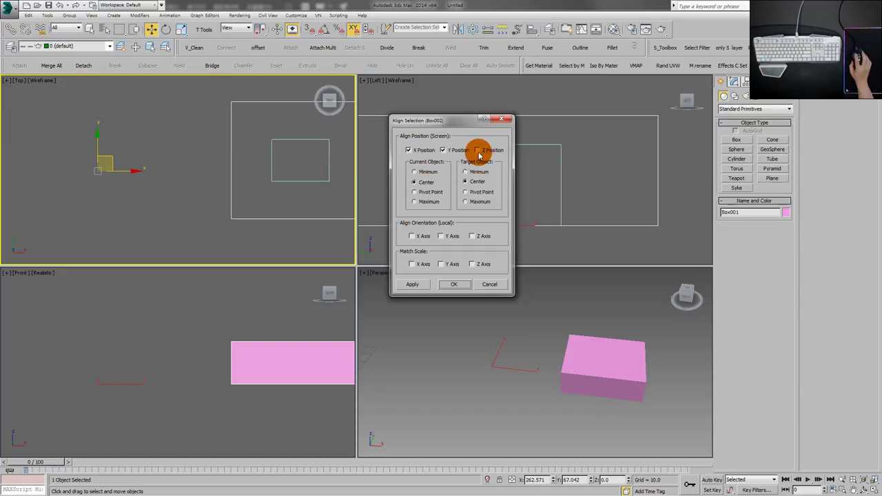
Restrict the pink box's alignment to the X position only
{"action": "left_click_drag", "start_coordinate": [459, 122], "coordinate": [650, 126]}
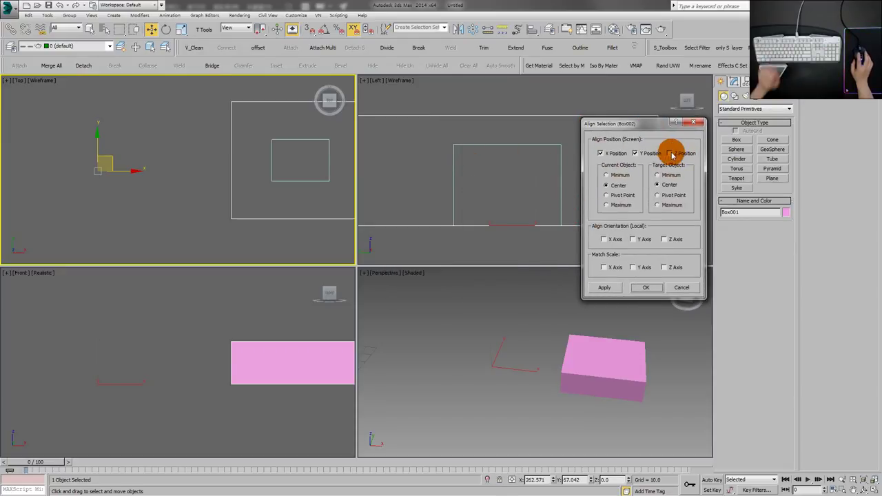
{"action": "left_click", "coordinate": [647, 154]}
{"action": "left_click", "coordinate": [618, 156]}
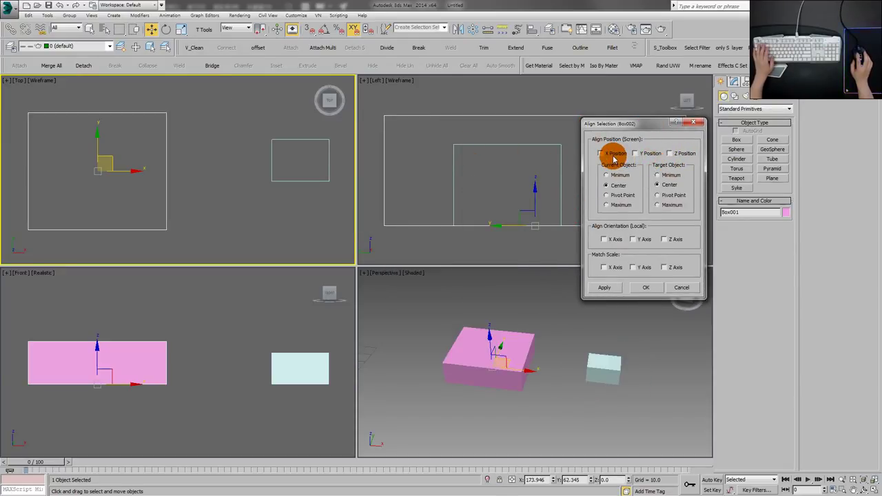
{"action": "left_click", "coordinate": [615, 155]}
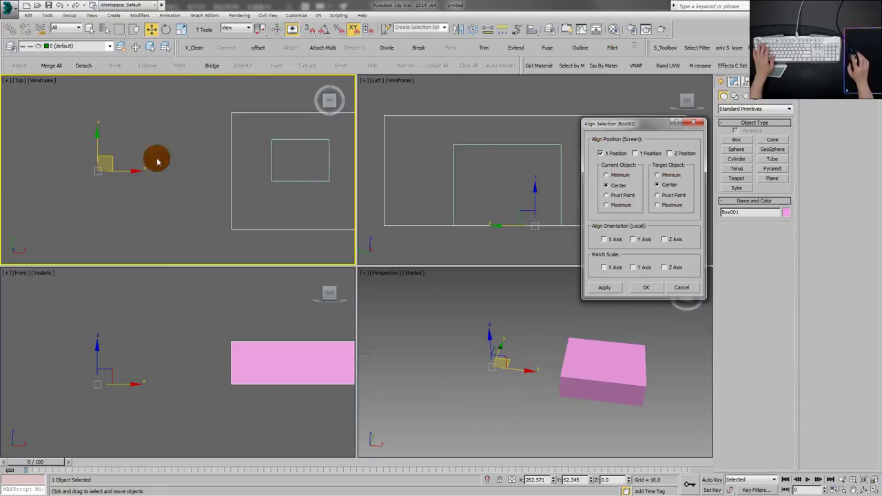
Try the X alignment with current Minimum to target Maximum, and with Center to Center
{"action": "left_click", "coordinate": [618, 178]}
{"action": "left_click", "coordinate": [660, 204]}
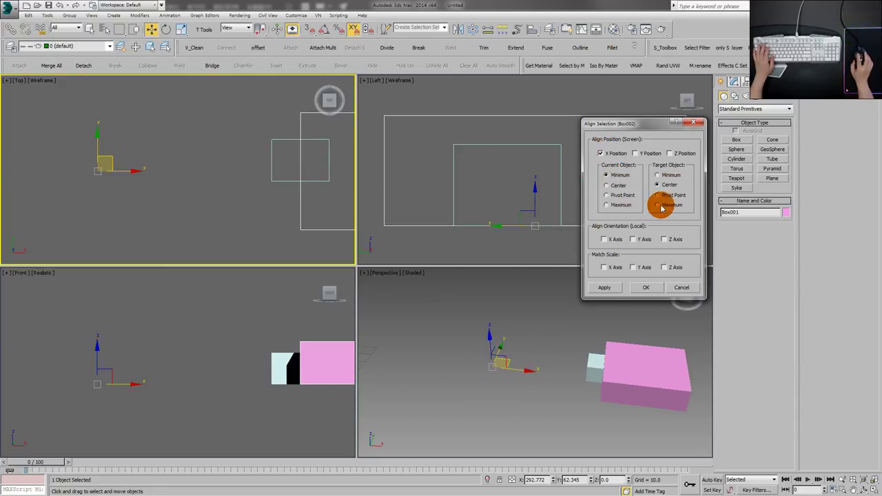
{"action": "left_click", "coordinate": [230, 190]}
{"action": "left_click", "coordinate": [301, 169]}
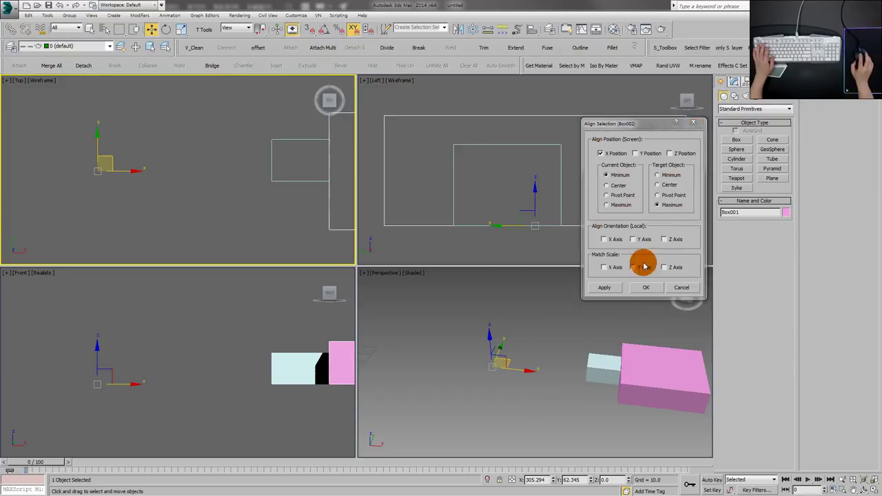
{"action": "left_click", "coordinate": [618, 185]}
{"action": "left_click", "coordinate": [662, 184]}
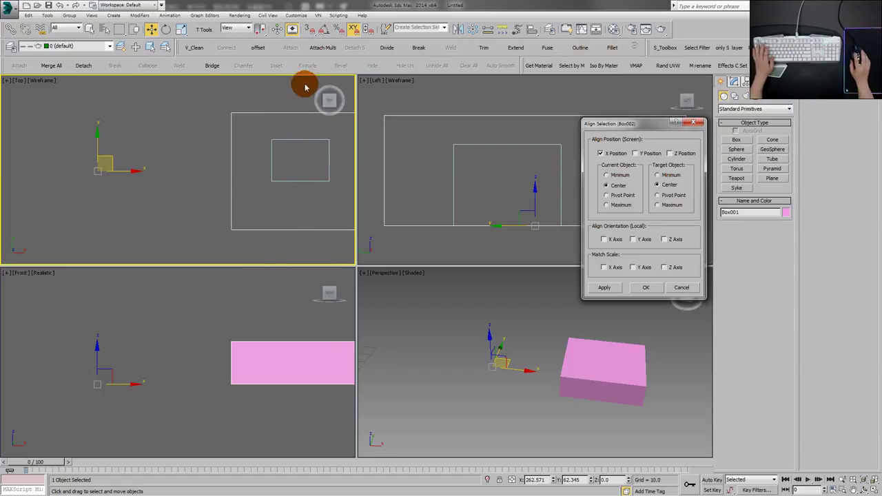
Align the pink box's Maximum to the small box's Maximum on the X position and accept it
{"action": "left_click", "coordinate": [620, 208]}
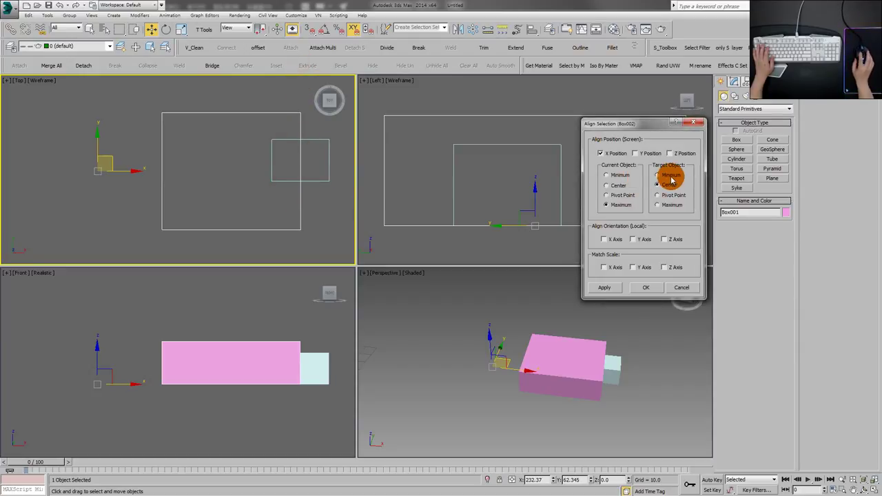
{"action": "left_click", "coordinate": [660, 206]}
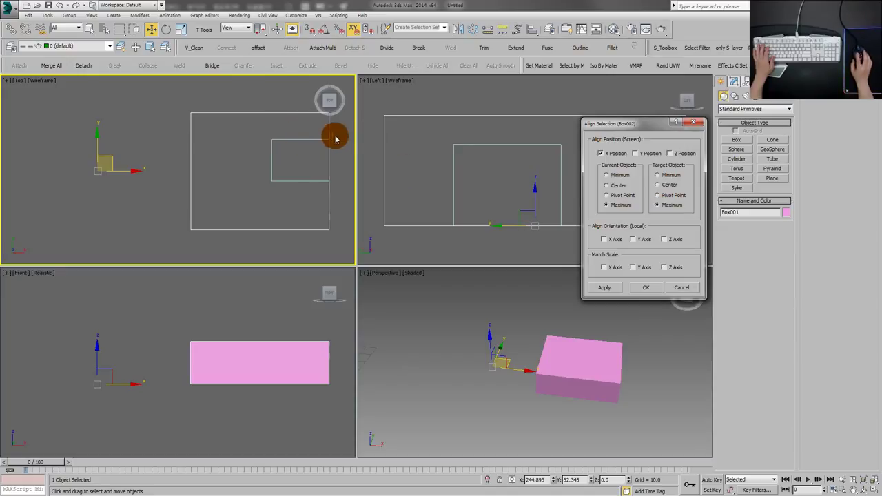
{"action": "left_click", "coordinate": [645, 289]}
Start aligning the large pink box to the small light-blue box again, restricted to the Y position with Maximum to Maximum
{"action": "left_click", "coordinate": [279, 124]}
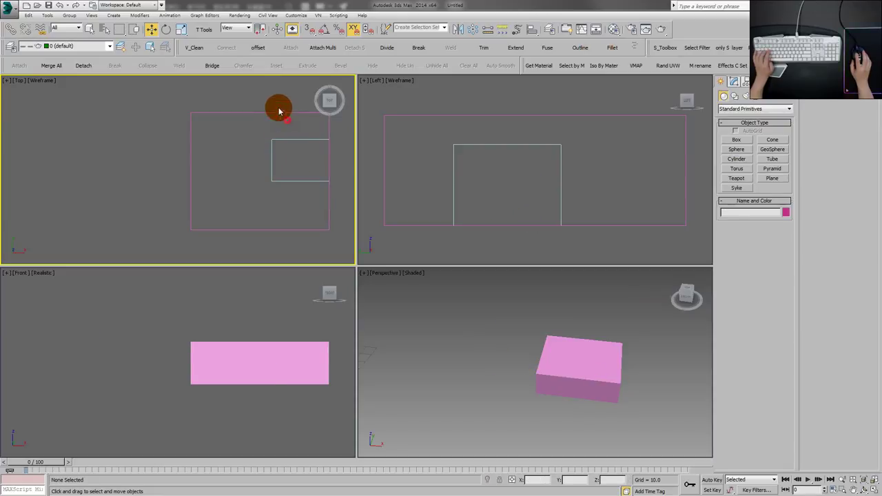
{"action": "left_click", "coordinate": [280, 111]}
{"action": "key", "text": "alt+a"}
{"action": "left_click", "coordinate": [301, 140]}
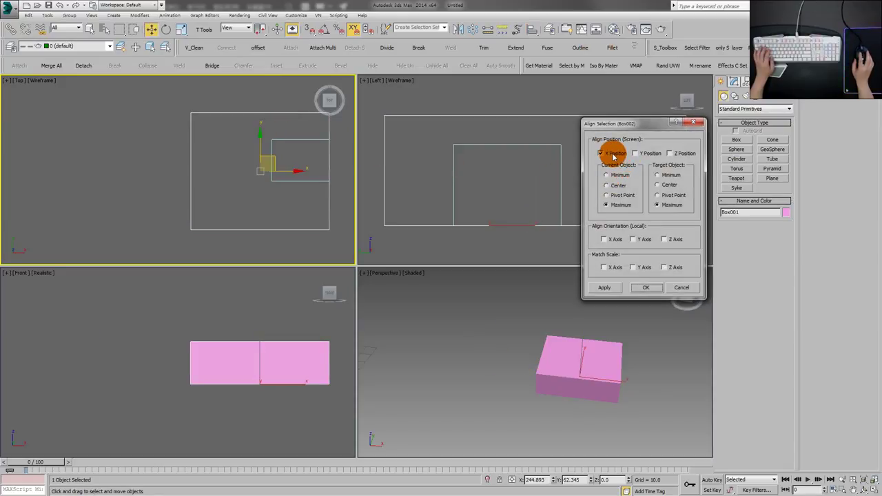
{"action": "left_click", "coordinate": [612, 153]}
{"action": "left_click", "coordinate": [645, 154]}
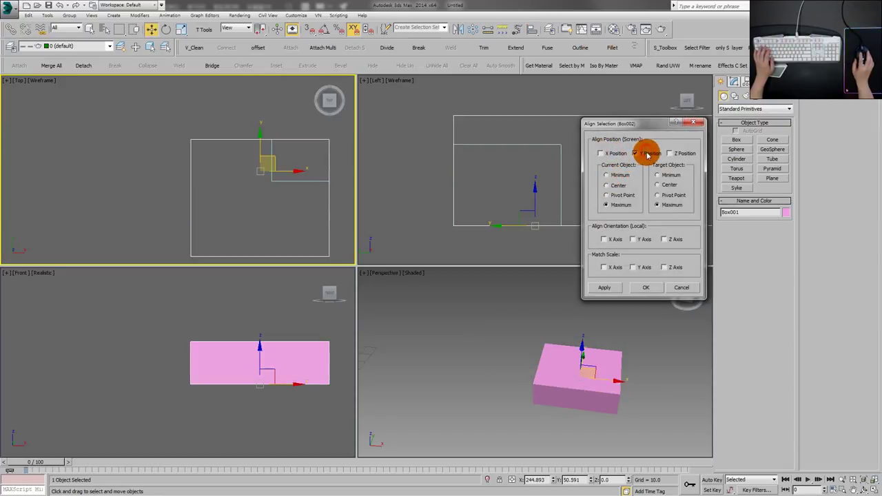
Try the Y alignment with Center to Center, and apply it with current Minimum to target Minimum
{"action": "left_click", "coordinate": [606, 186]}
{"action": "left_click", "coordinate": [658, 185]}
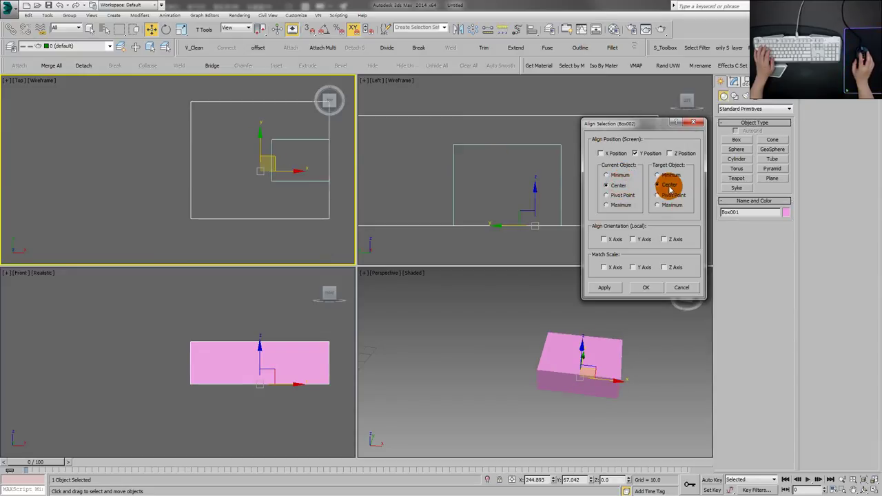
{"action": "left_click", "coordinate": [606, 175]}
{"action": "left_click", "coordinate": [658, 175]}
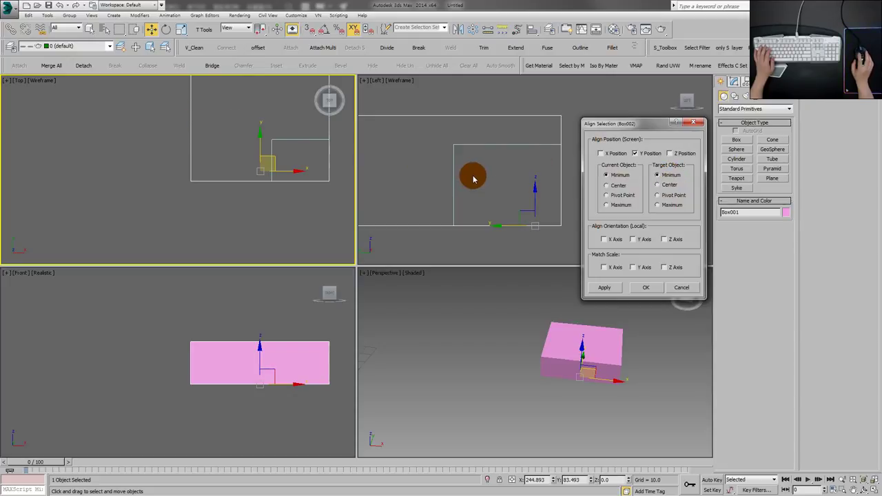
{"action": "left_click", "coordinate": [604, 287]}
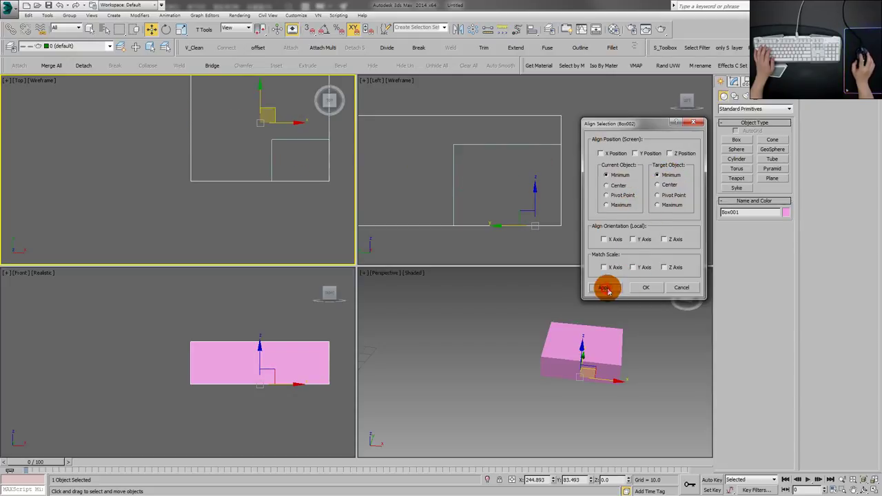
Align the pink box's Center to the small box's Center on the X, Y and Z positions and accept it
{"action": "left_click", "coordinate": [669, 153]}
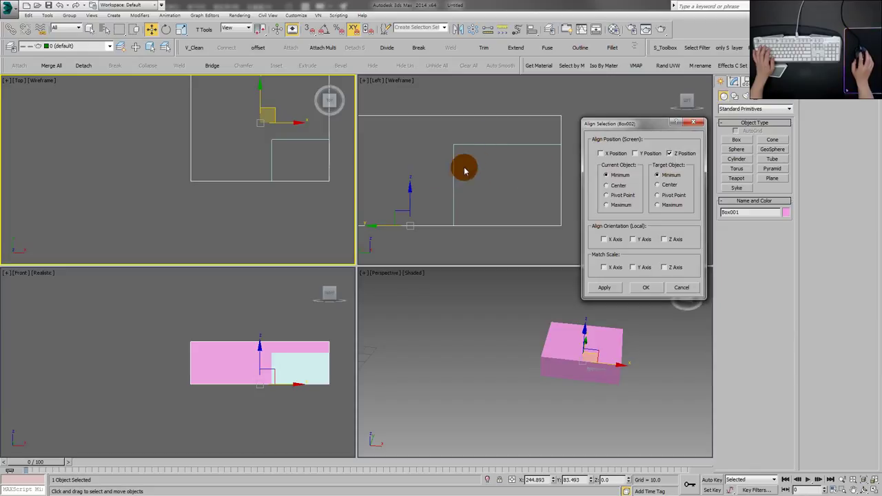
{"action": "left_click", "coordinate": [607, 185]}
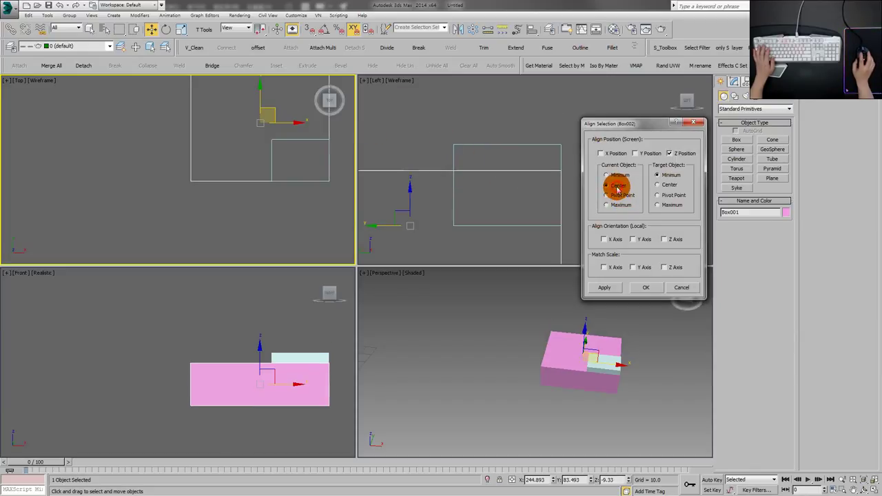
{"action": "left_click", "coordinate": [656, 185]}
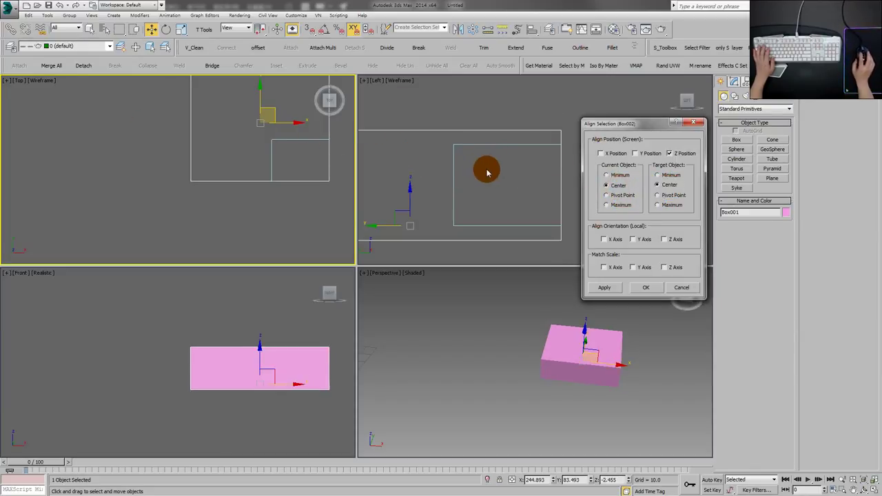
{"action": "left_click", "coordinate": [600, 153]}
{"action": "left_click", "coordinate": [645, 154]}
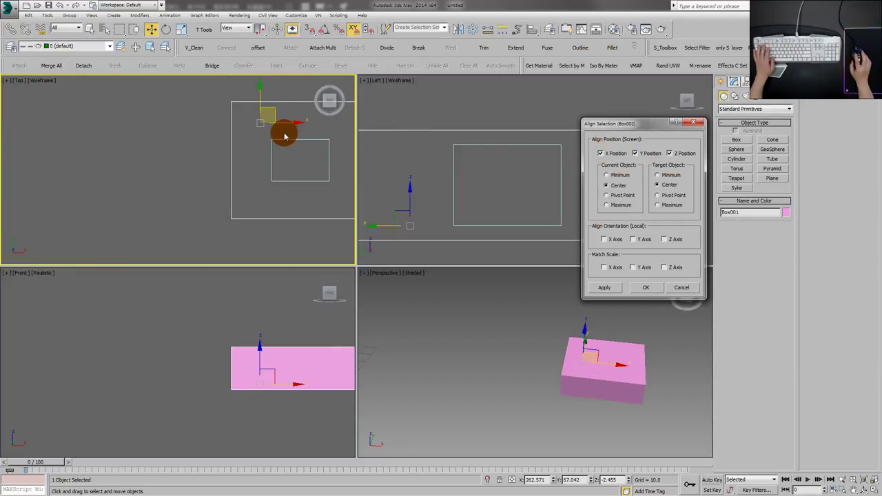
{"action": "left_click", "coordinate": [651, 289]}
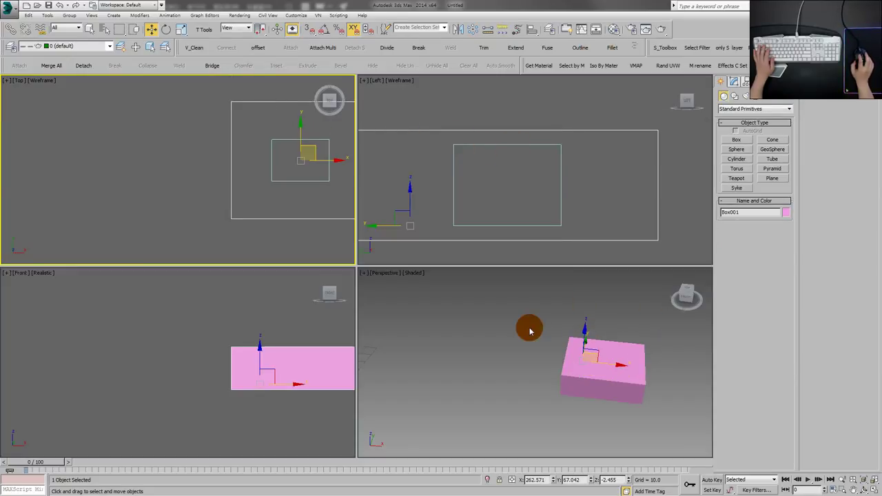
Maximize the perspective view in wireframe and examine how the two boxes sit relative to each other
{"action": "middle_click", "coordinate": [516, 332]}
{"action": "key", "text": "alt+w"}
{"action": "key", "text": "F3"}
{"action": "mouse_move", "coordinate": [518, 327]}
{"action": "left_mouse_down"}
{"action": "mouse_move", "coordinate": [540, 271]}
{"action": "mouse_move", "coordinate": [495, 317]}
{"action": "left_mouse_up"}
{"action": "left_click_drag", "start_coordinate": [496, 264], "coordinate": [586, 187]}
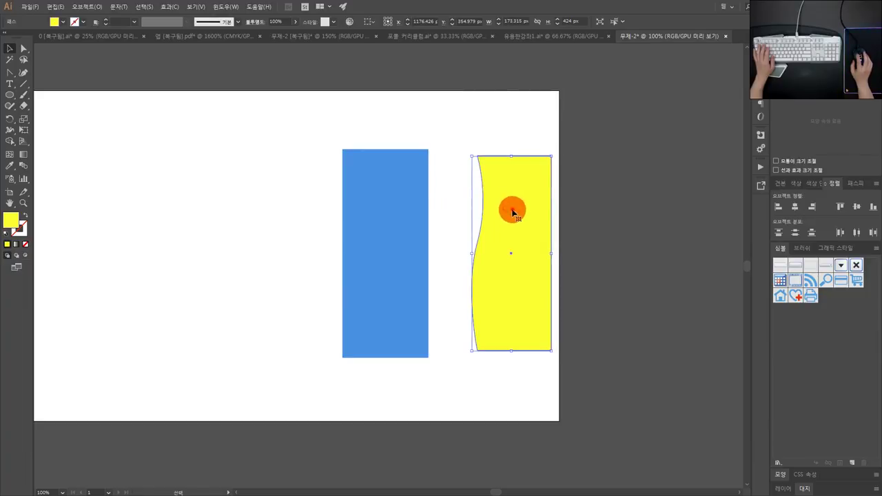
Switch to Illustrator, move the yellow wavy shape and undo the last changes to the yellow shapes
{"action": "left_click_drag", "start_coordinate": [512, 207], "coordinate": [473, 211]}
{"action": "key", "text": "ctrl+z"}
{"action": "key", "text": "ctrl+z"}
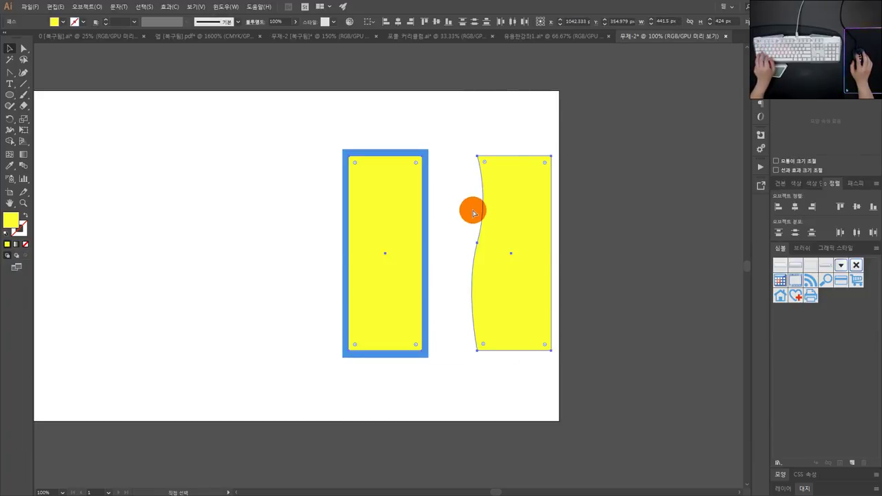
{"action": "left_click", "coordinate": [465, 206]}
Clear the artboard by deleting the blue rectangle and both yellow shapes
{"action": "mouse_move", "coordinate": [614, 289]}
{"action": "left_mouse_down"}
{"action": "mouse_move", "coordinate": [504, 217]}
{"action": "mouse_move", "coordinate": [485, 244]}
{"action": "left_mouse_up"}
{"action": "key", "text": "space"}
{"action": "key", "text": "space"}
{"action": "left_click_drag", "start_coordinate": [482, 196], "coordinate": [555, 180]}
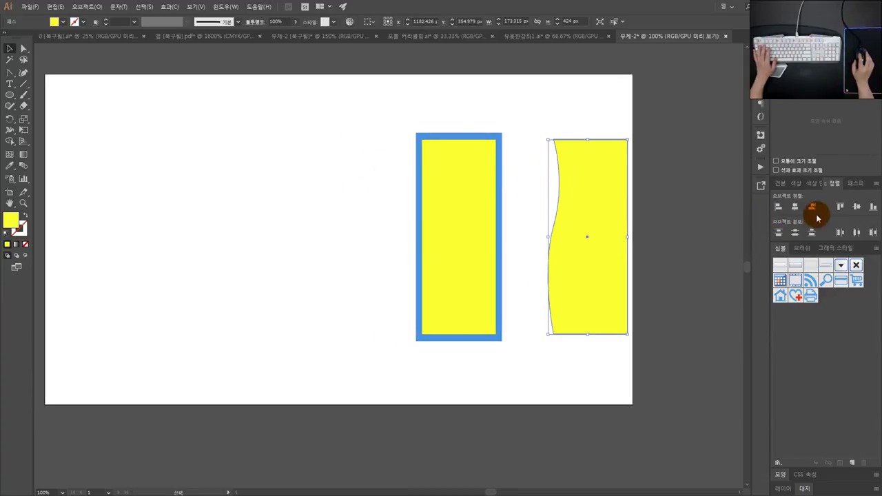
{"action": "left_click", "coordinate": [539, 169]}
{"action": "left_click_drag", "start_coordinate": [610, 355], "coordinate": [379, 169]}
Bring up the 포폴 커리큘럼.ai document at its Design Center icon section
{"action": "left_click", "coordinate": [515, 38]}
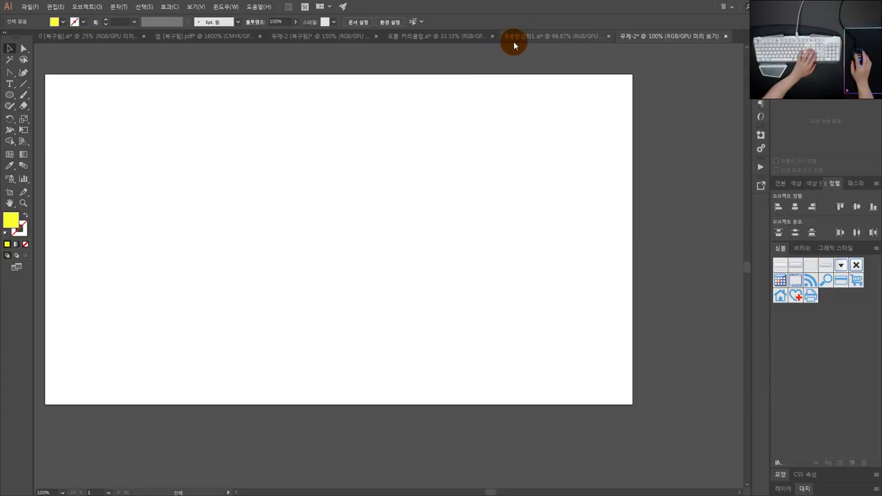
{"action": "left_click", "coordinate": [367, 38]}
{"action": "left_click", "coordinate": [334, 36]}
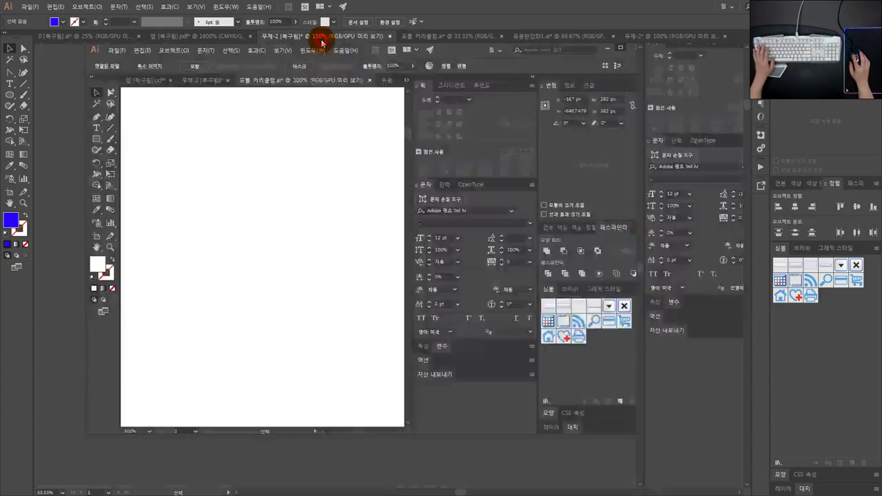
{"action": "left_click", "coordinate": [426, 37]}
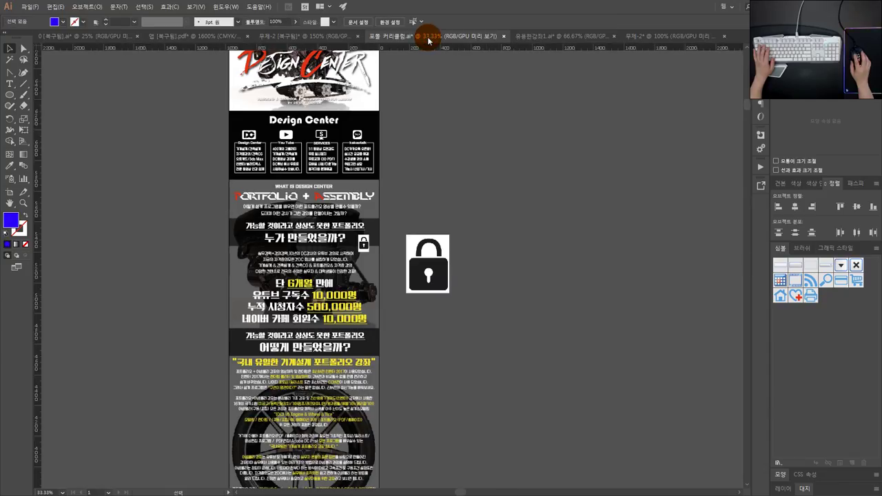
{"action": "left_click", "coordinate": [276, 115]}
{"action": "scroll", "coordinate": [264, 145], "scroll_direction": "up", "scroll_amount": 1}
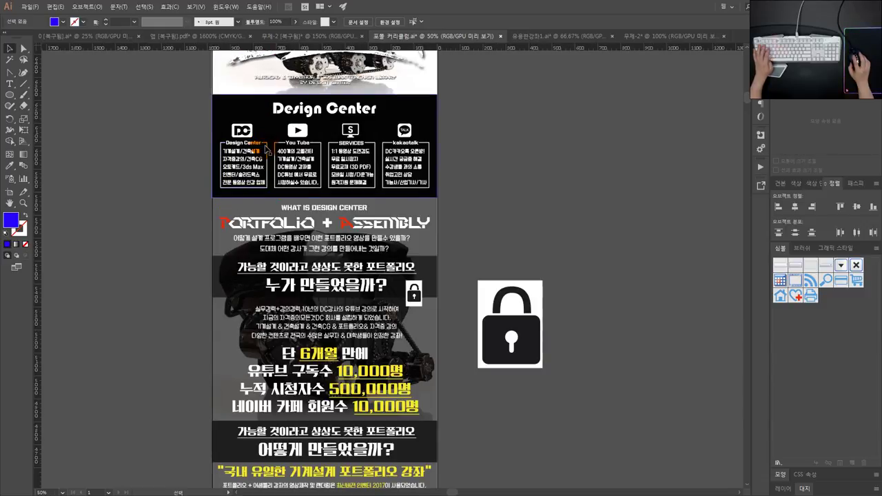
Place the DC, YouTube, monitor and TALK icons together in the empty space outside the artboard
{"action": "left_click", "coordinate": [268, 150]}
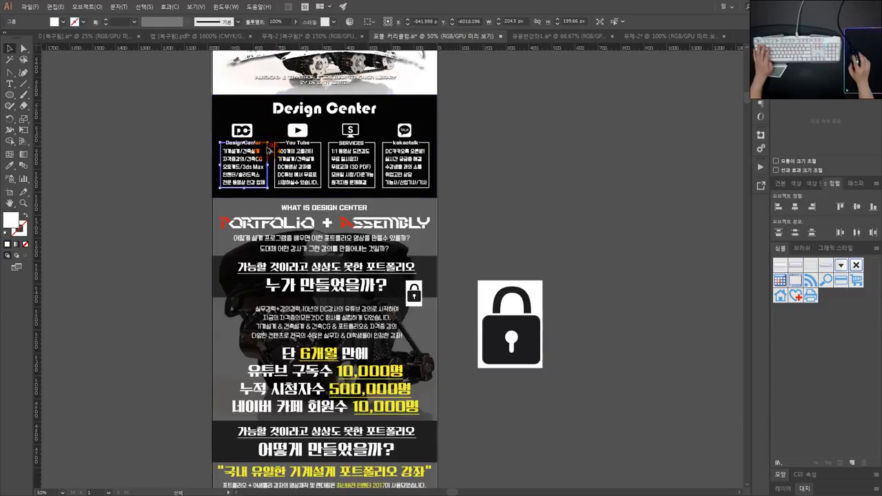
{"action": "left_click", "coordinate": [243, 130]}
{"action": "left_click", "coordinate": [297, 130], "text": "shift"}
{"action": "left_click", "coordinate": [350, 130], "text": "shift"}
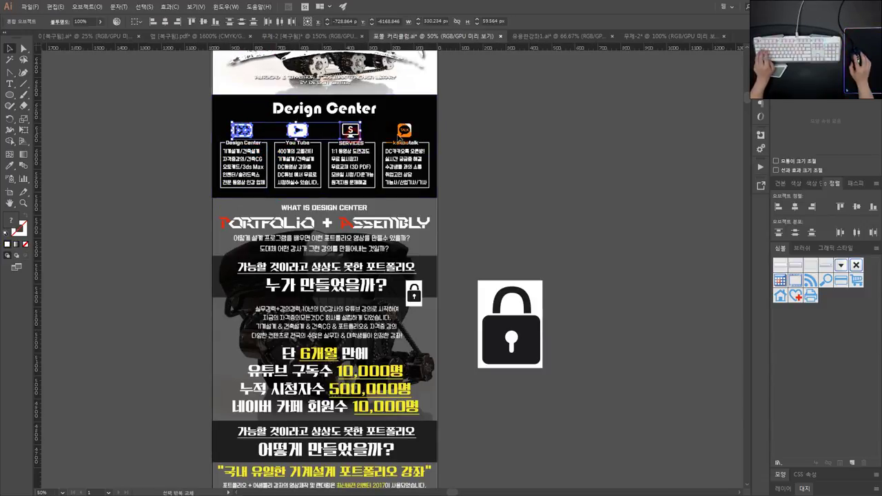
{"action": "left_click_drag", "start_coordinate": [417, 142], "coordinate": [237, 156]}
{"action": "left_click_drag", "start_coordinate": [121, 146], "coordinate": [594, 171]}
{"action": "left_click_drag", "start_coordinate": [695, 128], "coordinate": [431, 138]}
{"action": "left_click", "coordinate": [344, 164]}
{"action": "scroll", "coordinate": [344, 164], "scroll_direction": "up", "scroll_amount": 1}
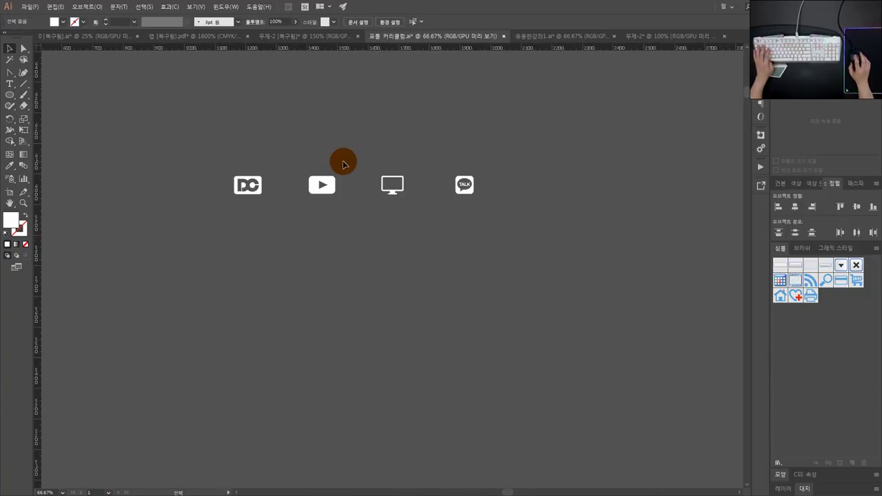
Scatter the play-button, monitor and TALK icons to different heights and spacings
{"action": "left_click_drag", "start_coordinate": [329, 182], "coordinate": [355, 142]}
{"action": "left_click_drag", "start_coordinate": [399, 194], "coordinate": [410, 216]}
{"action": "left_click_drag", "start_coordinate": [463, 189], "coordinate": [521, 157]}
{"action": "left_click", "coordinate": [516, 210]}
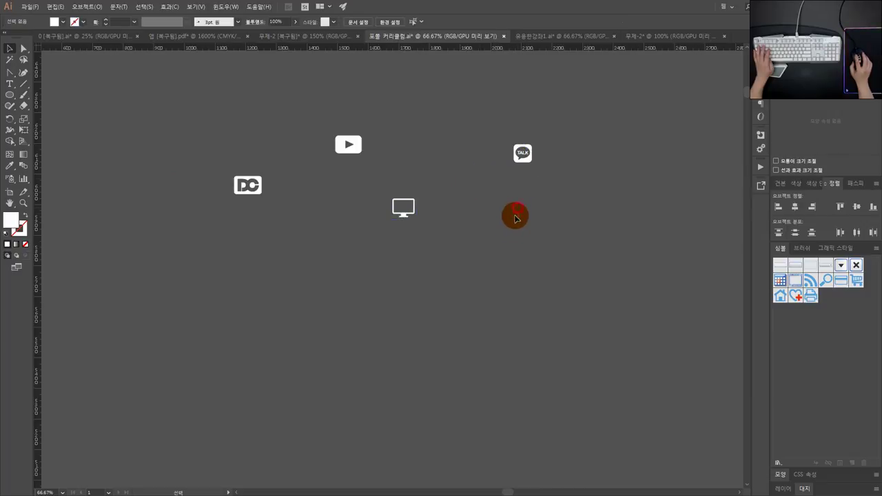
Align all four scattered icons to one another by their vertical centers
{"action": "left_click_drag", "start_coordinate": [528, 254], "coordinate": [203, 116]}
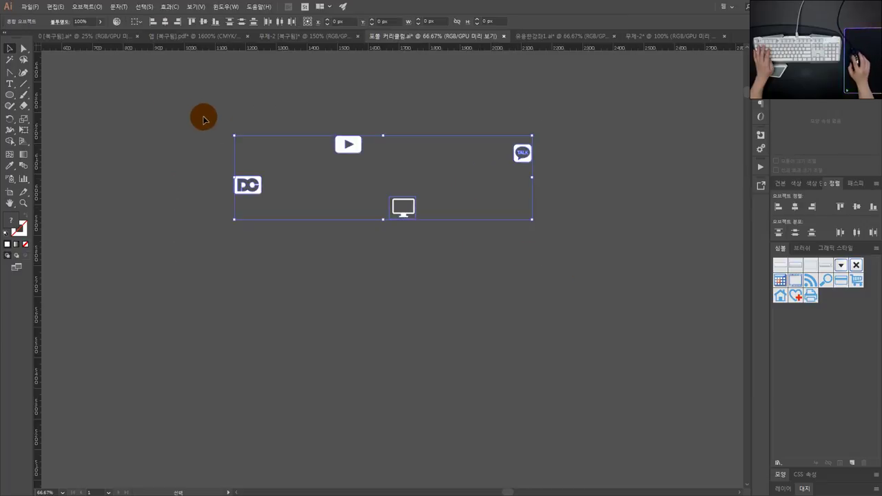
{"action": "left_click", "coordinate": [858, 209]}
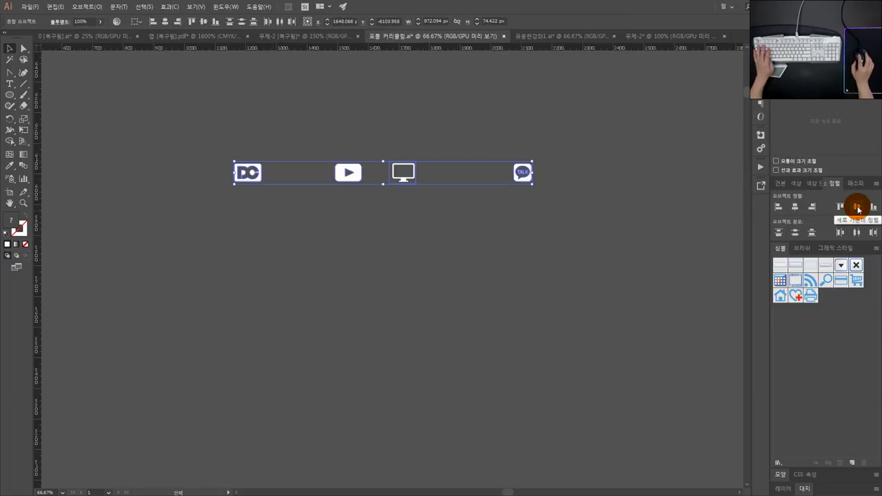
{"action": "left_click", "coordinate": [600, 206]}
Shift the play-button and TALK icons sideways along the row to space the four icons roughly evenly
{"action": "left_click_drag", "start_coordinate": [354, 174], "coordinate": [326, 181]}
{"action": "left_click", "coordinate": [402, 175]}
{"action": "left_click", "coordinate": [525, 176]}
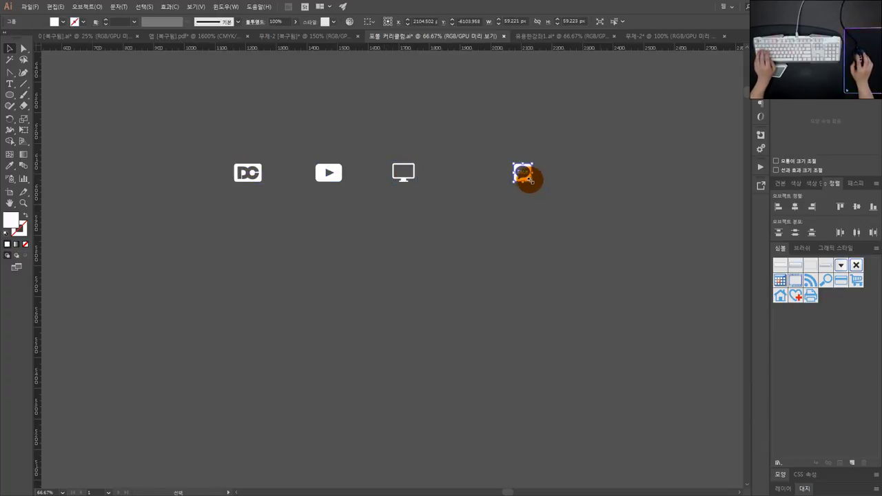
{"action": "left_click_drag", "start_coordinate": [525, 177], "coordinate": [471, 182]}
{"action": "left_click", "coordinate": [386, 199]}
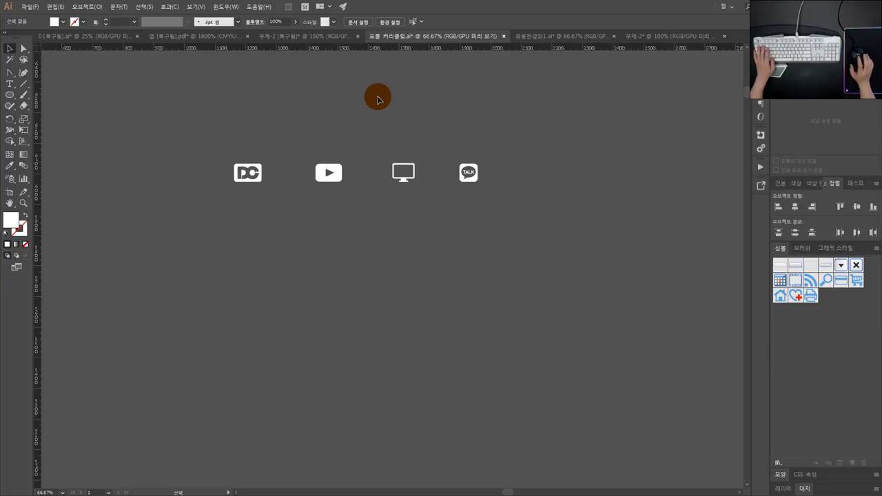
Move the monitor icon slightly down, out of the icon row
{"action": "scroll", "coordinate": [407, 188], "scroll_direction": "up", "scroll_amount": 4}
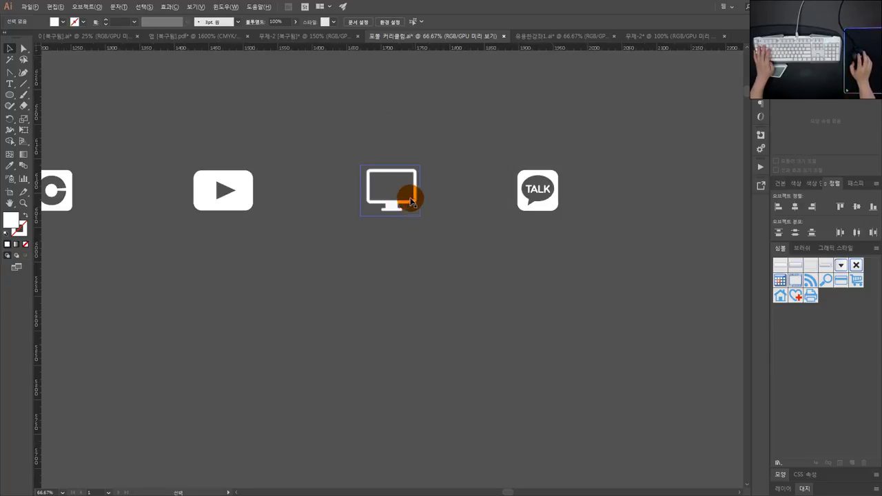
{"action": "left_click_drag", "start_coordinate": [380, 208], "coordinate": [409, 238]}
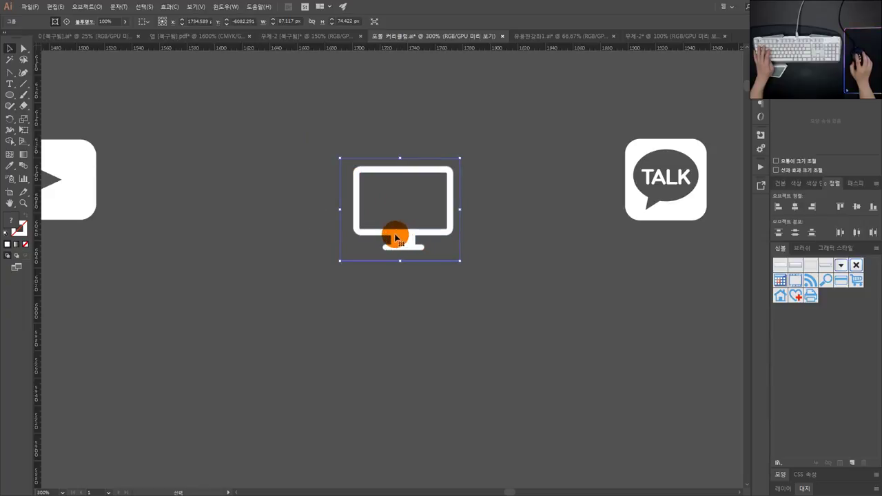
{"action": "scroll", "coordinate": [395, 238], "scroll_direction": "down", "scroll_amount": 1}
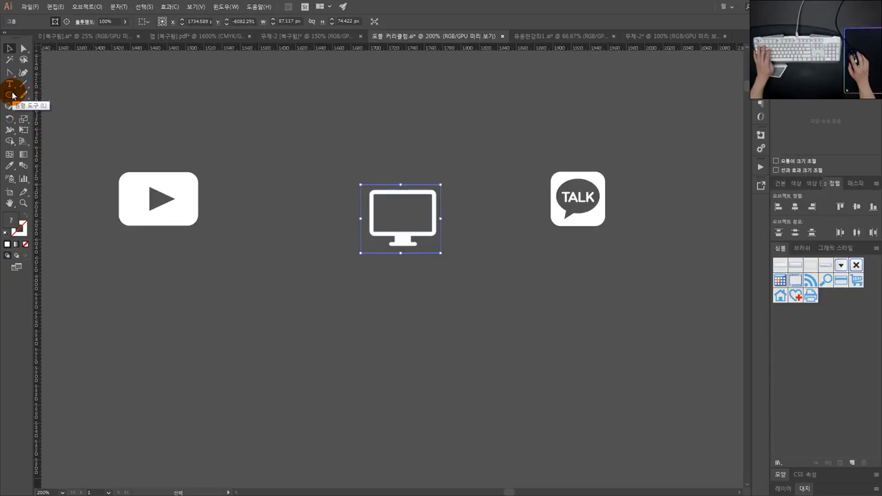
Draw a wide white rectangle above the monitor icon and a small one, about 14 × 24.5 px, overlapping its lower edge
{"action": "left_click_drag", "start_coordinate": [12, 95], "coordinate": [42, 94]}
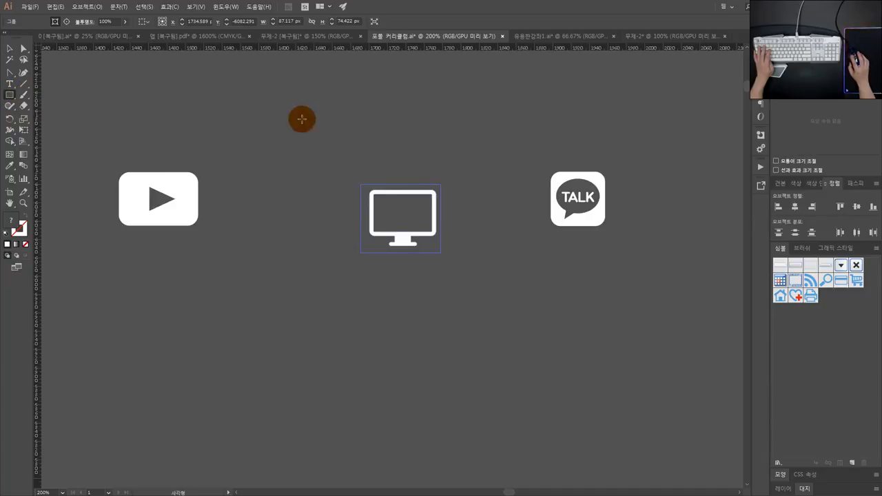
{"action": "mouse_move", "coordinate": [362, 106]}
{"action": "left_mouse_down"}
{"action": "mouse_move", "coordinate": [441, 143]}
{"action": "mouse_move", "coordinate": [410, 159]}
{"action": "left_mouse_up"}
{"action": "scroll", "coordinate": [419, 147], "scroll_direction": "up", "scroll_amount": 1}
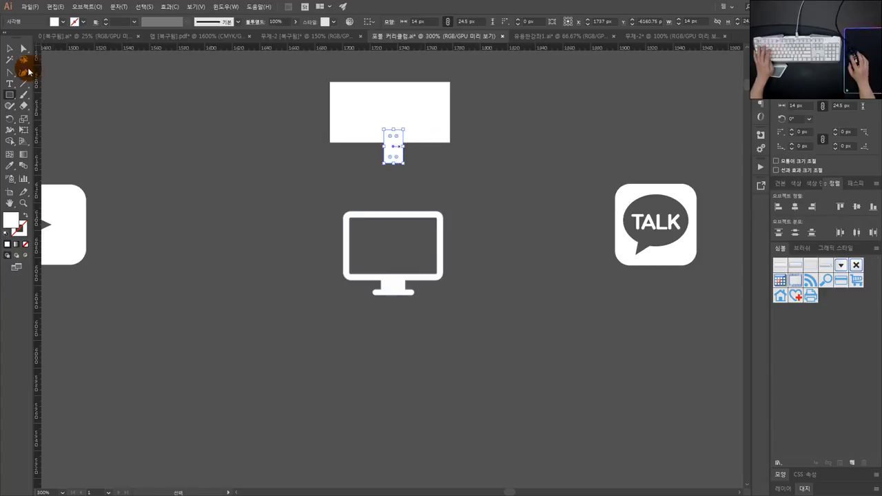
Align the wide and the small rectangle to each other by their horizontal centers
{"action": "left_click", "coordinate": [16, 49]}
{"action": "left_click", "coordinate": [463, 177]}
{"action": "left_click_drag", "start_coordinate": [485, 184], "coordinate": [348, 108]}
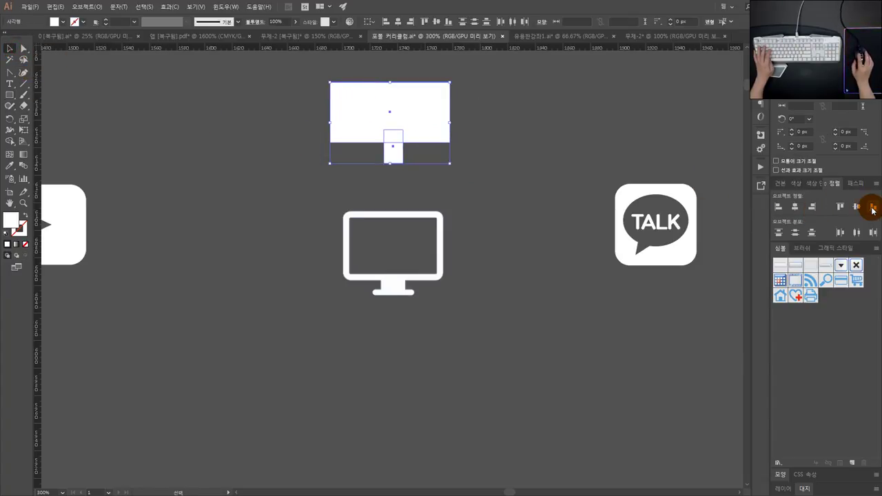
{"action": "left_click", "coordinate": [795, 206]}
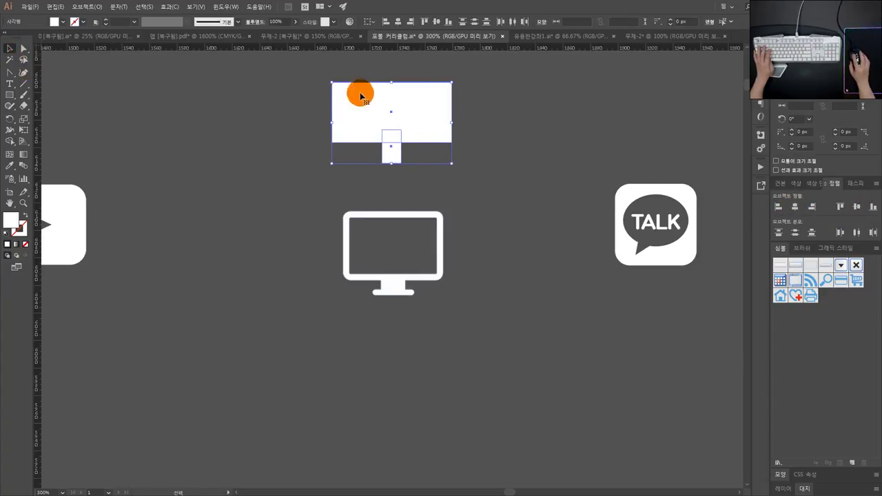
{"action": "left_click", "coordinate": [467, 169]}
Turn the wide rectangle into an unfilled white outline of 1.1 pt, set apart from the small rectangle
{"action": "left_click", "coordinate": [390, 124]}
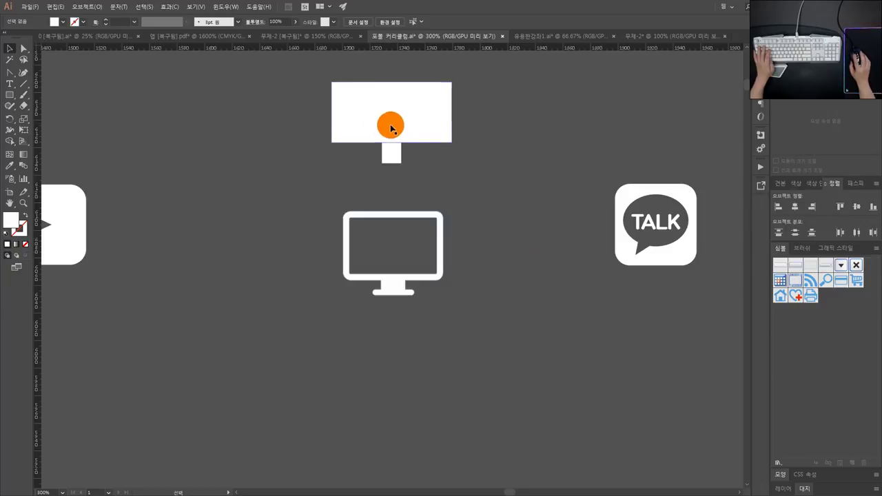
{"action": "left_click", "coordinate": [638, 36]}
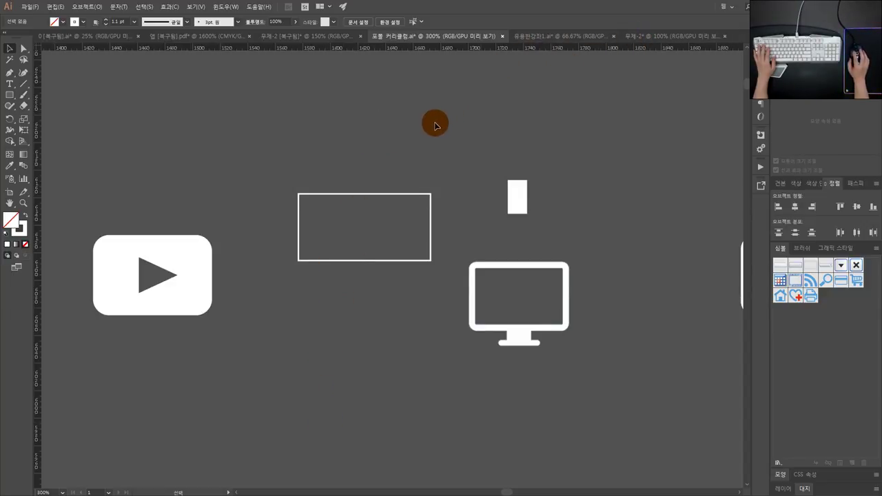
Draw a tall rectangle about 66.7 × 130.3 px above the outlined rectangle, filled white without a stroke
{"action": "left_click", "coordinate": [417, 164]}
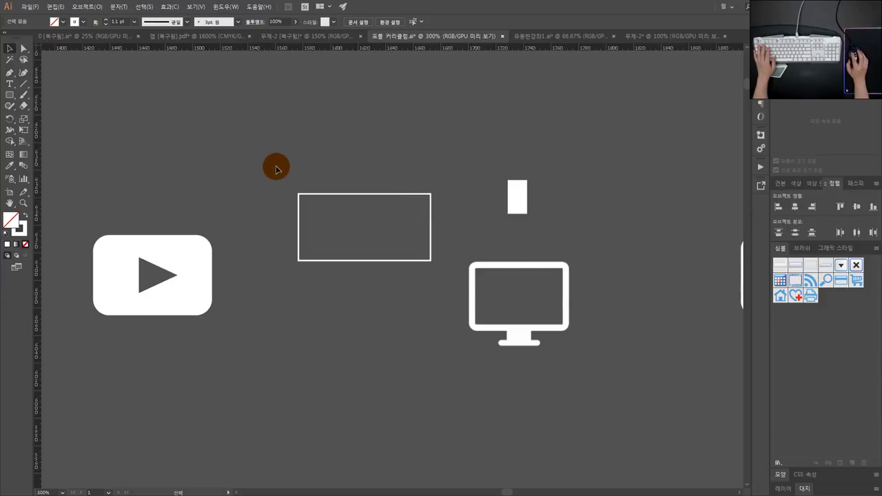
{"action": "left_click_drag", "start_coordinate": [368, 157], "coordinate": [343, 195]}
{"action": "left_click", "coordinate": [340, 237]}
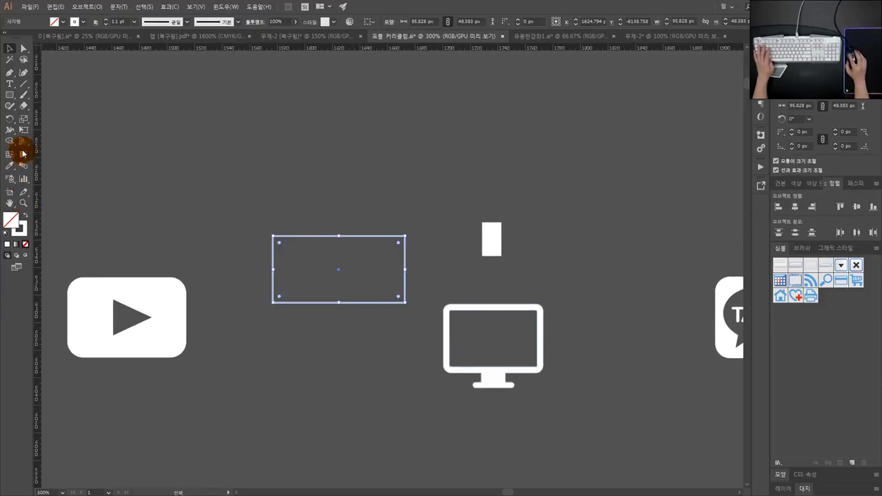
{"action": "left_click", "coordinate": [11, 94]}
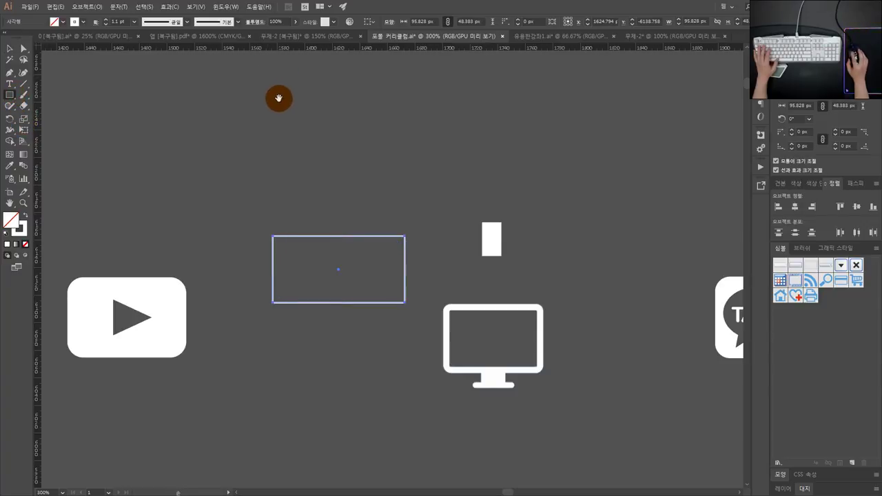
{"action": "left_click_drag", "start_coordinate": [278, 98], "coordinate": [346, 177]}
{"action": "left_click_drag", "start_coordinate": [313, 88], "coordinate": [406, 268]}
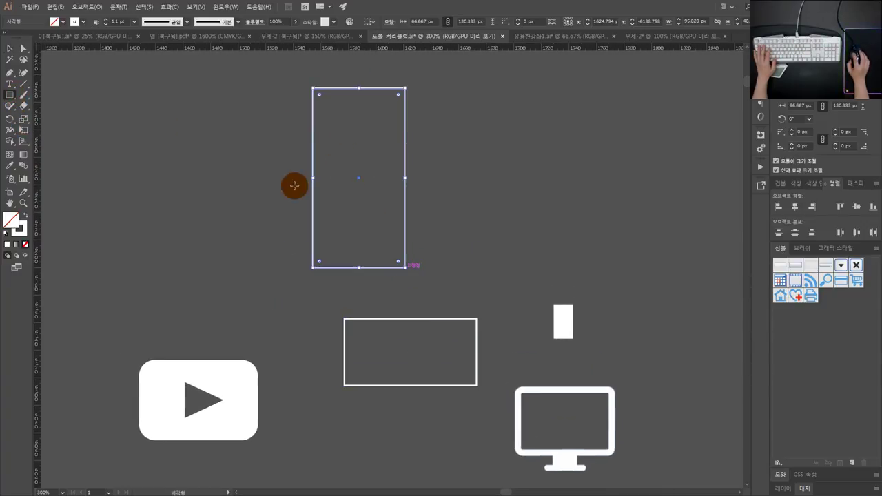
{"action": "left_click", "coordinate": [25, 215]}
{"action": "left_click", "coordinate": [13, 49]}
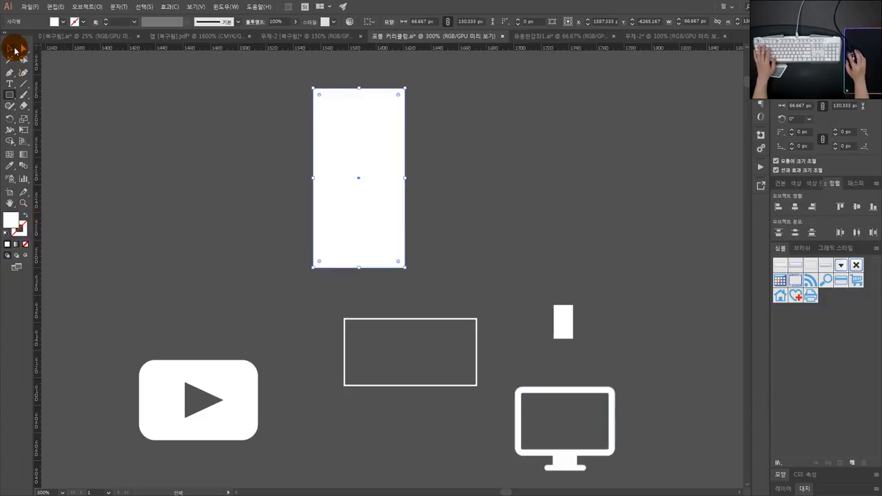
Duplicate the tall white rectangle and scale the copy down to about 57.1 × 111.7 px beside the original
{"action": "left_click", "coordinate": [391, 141]}
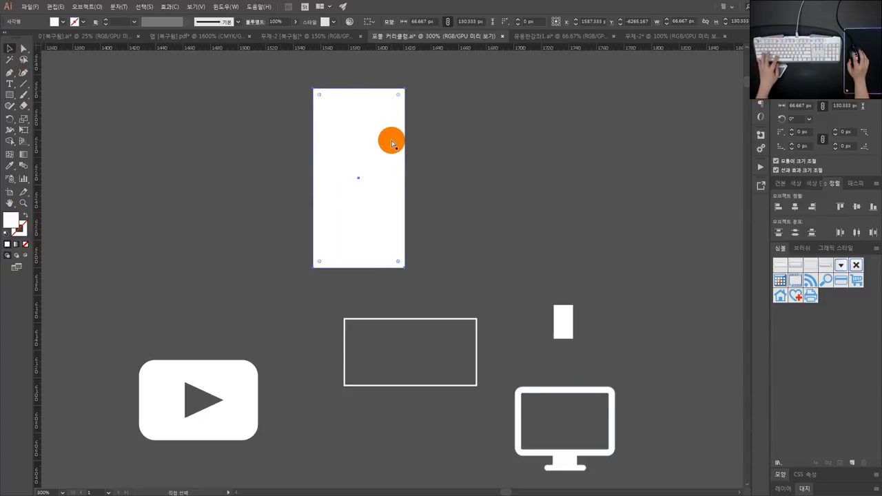
{"action": "key", "text": "ctrl+v"}
{"action": "left_click_drag", "start_coordinate": [429, 211], "coordinate": [566, 99]}
{"action": "left_click", "coordinate": [536, 154]}
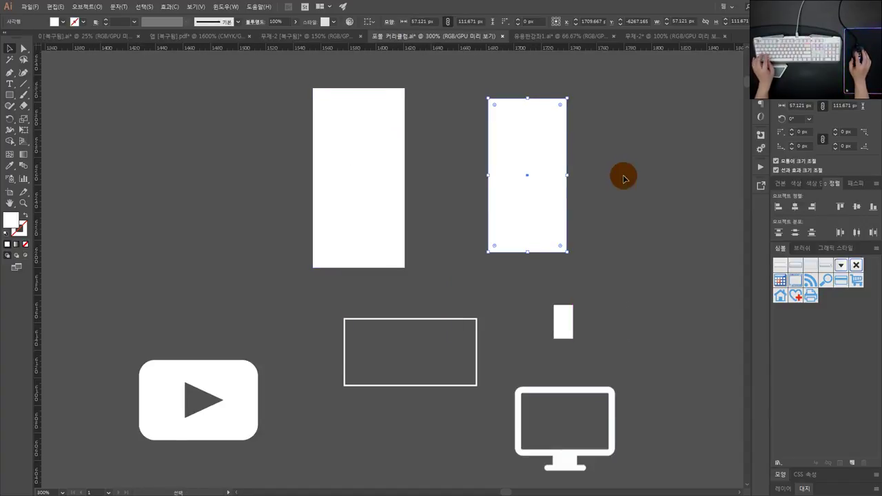
Center the two tall rectangles on each other horizontally and vertically, and cut the smaller one out with Minus Front
{"action": "left_click", "coordinate": [324, 142], "text": "shift"}
{"action": "left_click", "coordinate": [796, 208]}
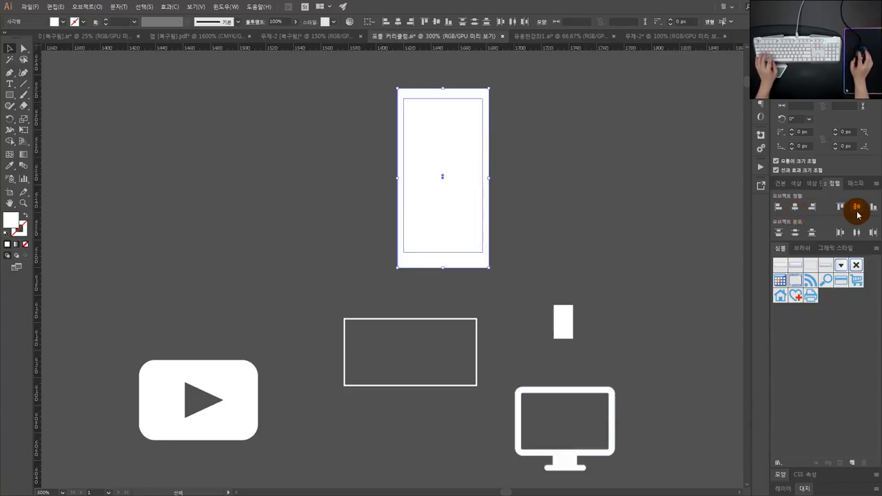
{"action": "left_click", "coordinate": [855, 184]}
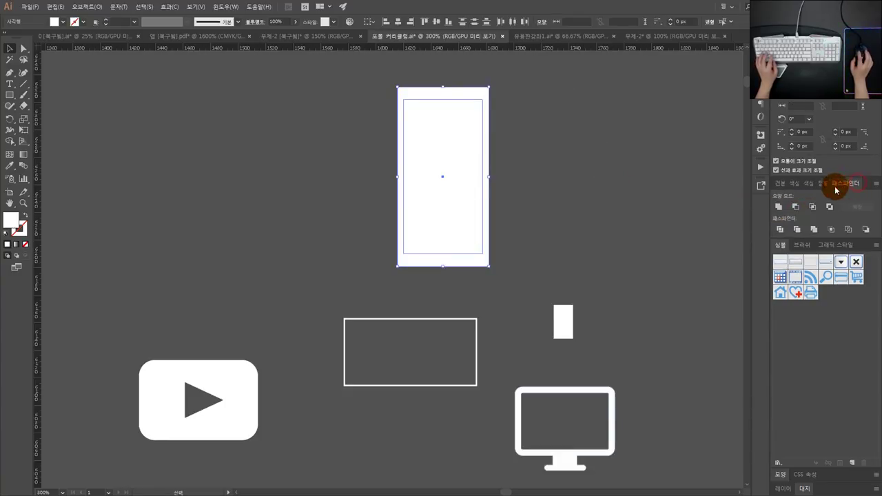
{"action": "left_click", "coordinate": [796, 206]}
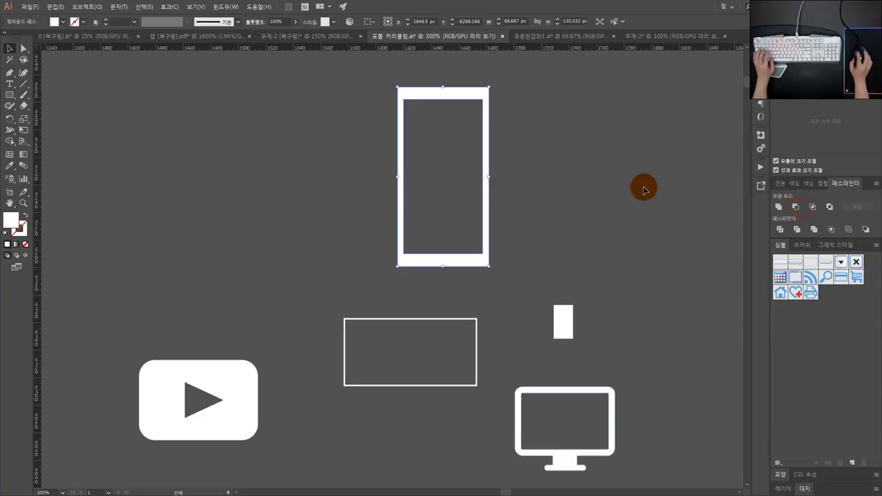
Examine whether the border of the cut-out frame is equally thick along its sides, upper edge and lower edge
{"action": "left_click", "coordinate": [581, 174]}
{"action": "scroll", "coordinate": [487, 132], "scroll_direction": "up", "scroll_amount": 1}
{"action": "left_click_drag", "start_coordinate": [438, 109], "coordinate": [423, 140]}
{"action": "left_click", "coordinate": [423, 128]}
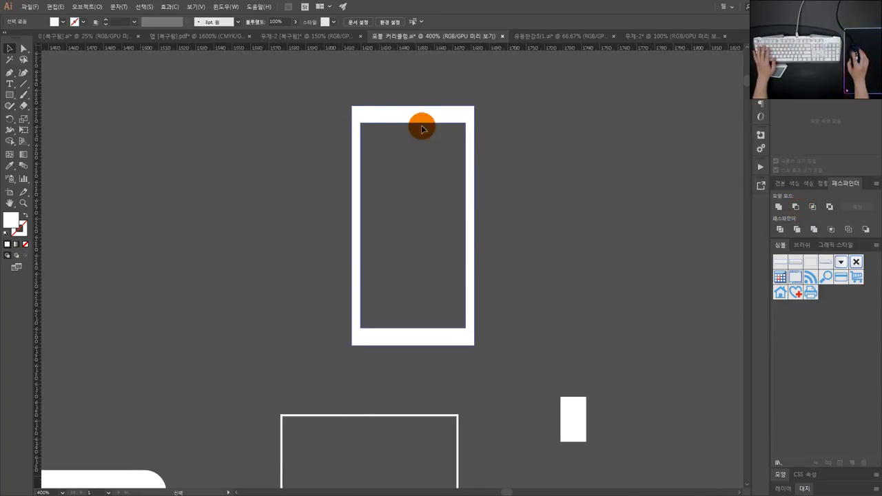
{"action": "left_click", "coordinate": [410, 155]}
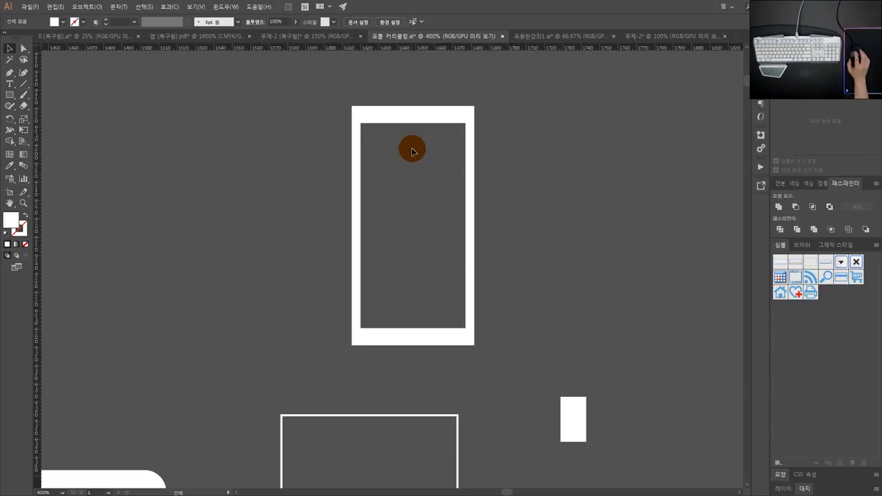
{"action": "left_click", "coordinate": [425, 122]}
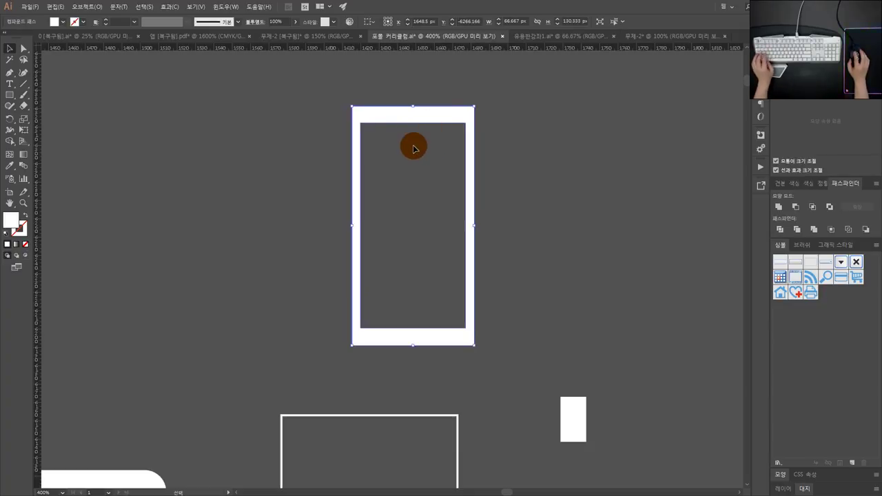
{"action": "scroll", "coordinate": [413, 146], "scroll_direction": "down", "scroll_amount": 1}
{"action": "left_click_drag", "start_coordinate": [414, 156], "coordinate": [436, 128]}
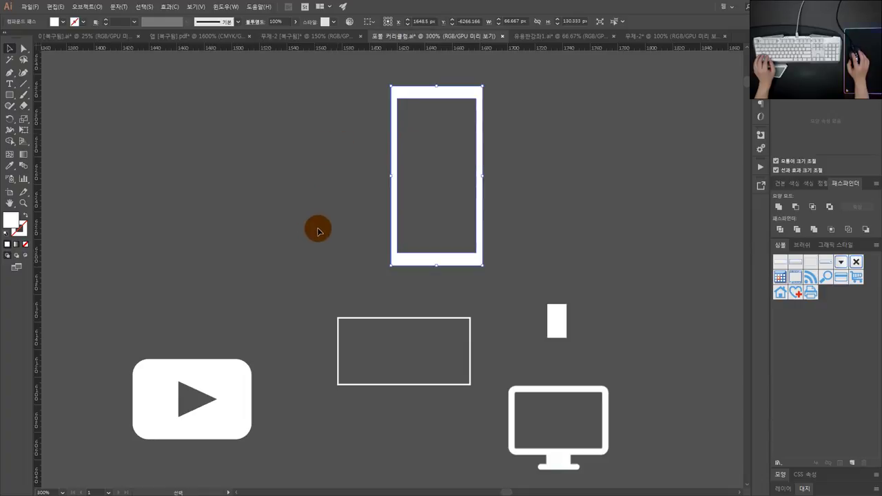
{"action": "left_click_drag", "start_coordinate": [321, 202], "coordinate": [266, 229]}
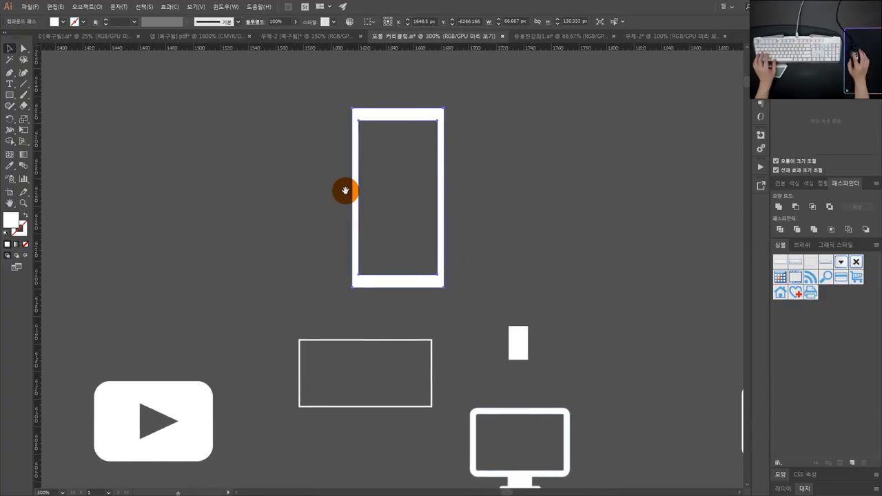
{"action": "left_click", "coordinate": [343, 196]}
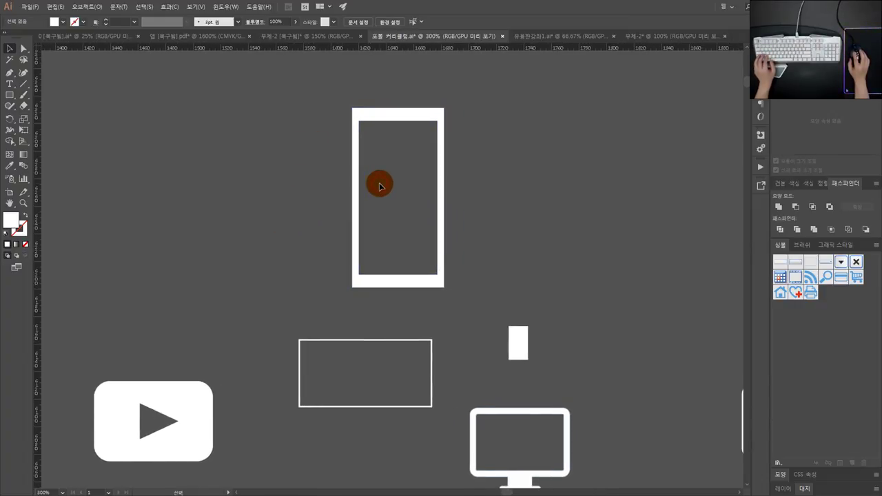
{"action": "left_click", "coordinate": [378, 189]}
Undo the cut-out and delete the two tall white rectangles
{"action": "left_click", "coordinate": [489, 187]}
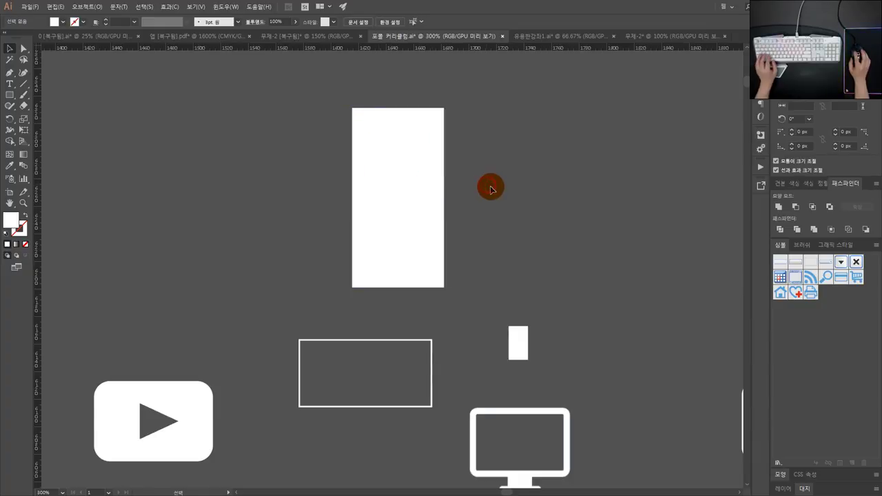
{"action": "left_click", "coordinate": [387, 163]}
{"action": "key", "text": "Delete"}
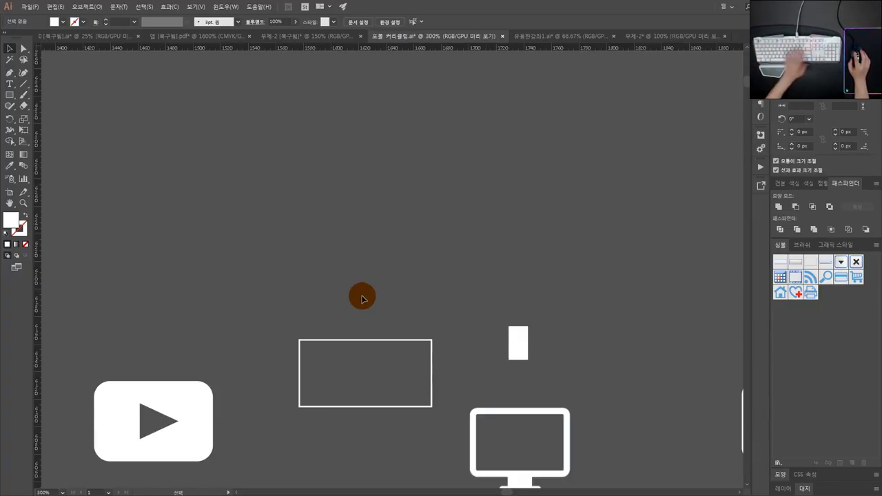
Open Offset Path for the outlined wide rectangle and turn on its preview
{"action": "scroll", "coordinate": [345, 271], "scroll_direction": "down", "scroll_amount": 3}
{"action": "scroll", "coordinate": [346, 285], "scroll_direction": "up", "scroll_amount": 2}
{"action": "left_click_drag", "start_coordinate": [389, 308], "coordinate": [318, 230]}
{"action": "left_click_drag", "start_coordinate": [409, 290], "coordinate": [386, 247]}
{"action": "left_click", "coordinate": [387, 276]}
{"action": "left_click", "coordinate": [328, 200]}
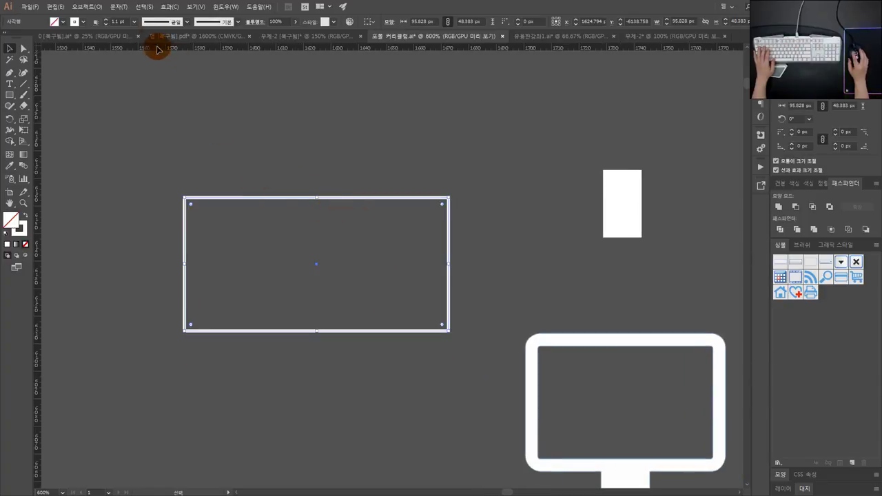
{"action": "left_click", "coordinate": [95, 12]}
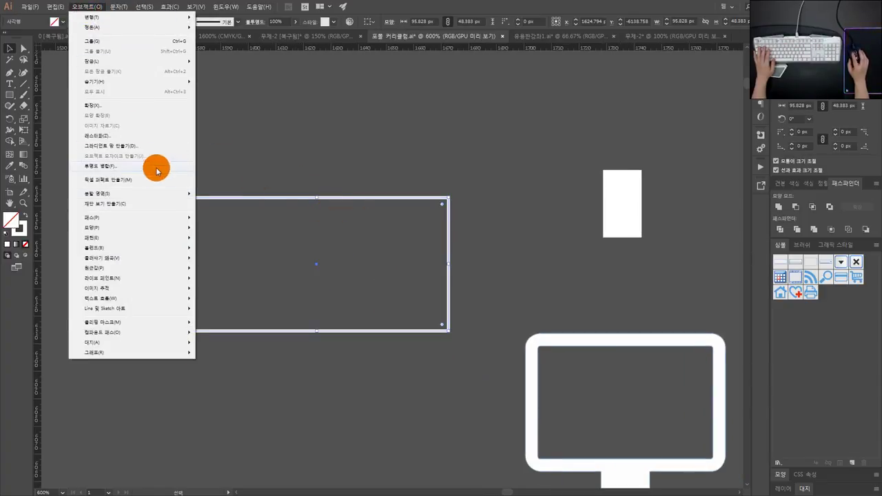
{"action": "mouse_move", "coordinate": [132, 216]}
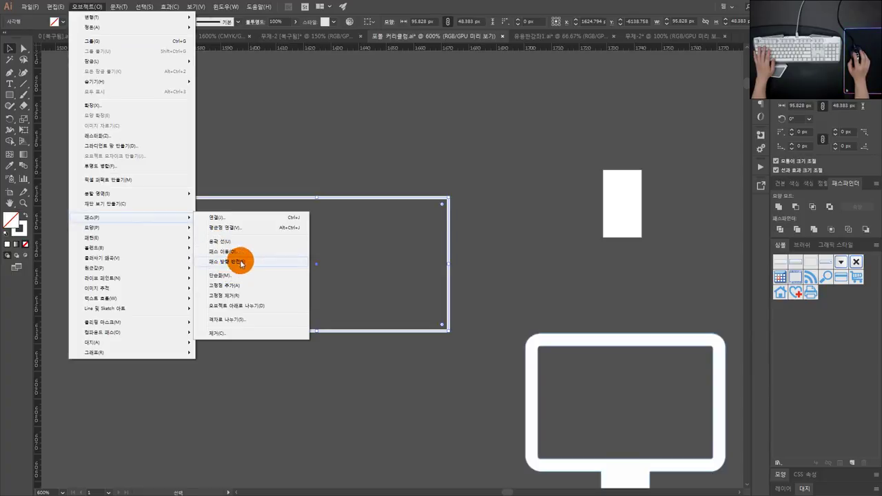
{"action": "left_click", "coordinate": [243, 254]}
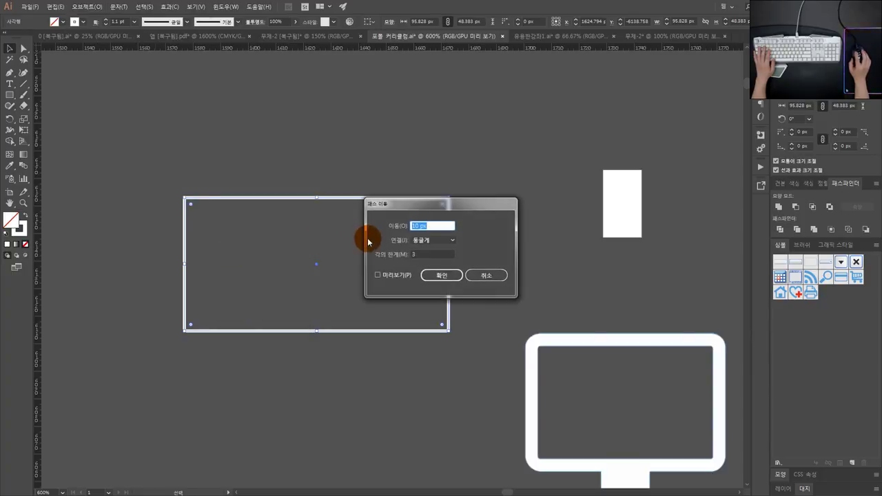
{"action": "left_click", "coordinate": [378, 275]}
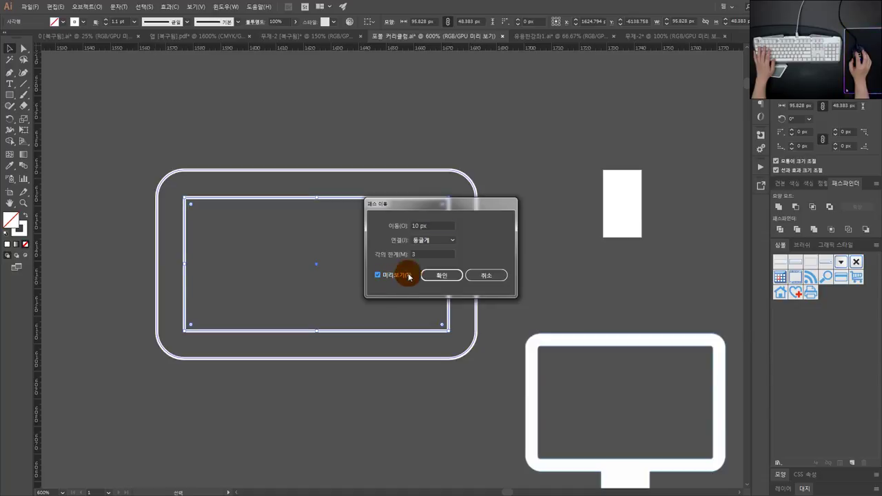
Try the path offset with mitered (각지게) joins and a distance of 5 px
{"action": "left_click", "coordinate": [436, 241]}
{"action": "left_click", "coordinate": [441, 252]}
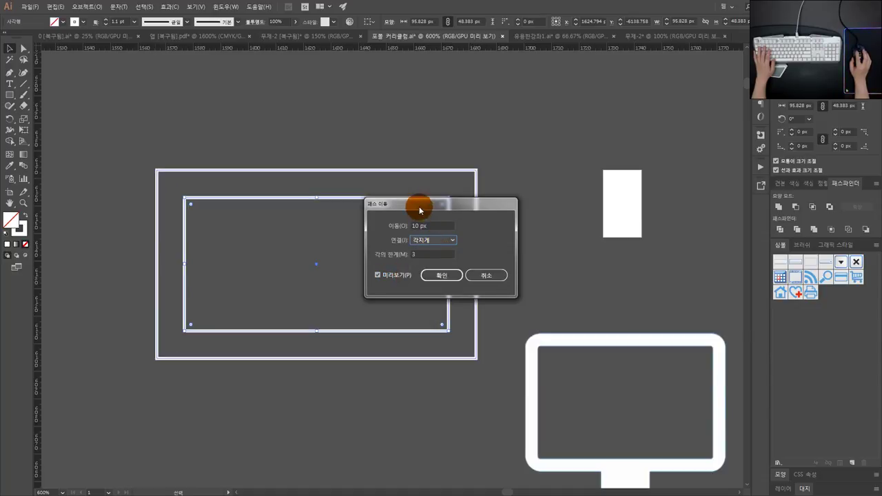
{"action": "left_click_drag", "start_coordinate": [419, 204], "coordinate": [546, 166]}
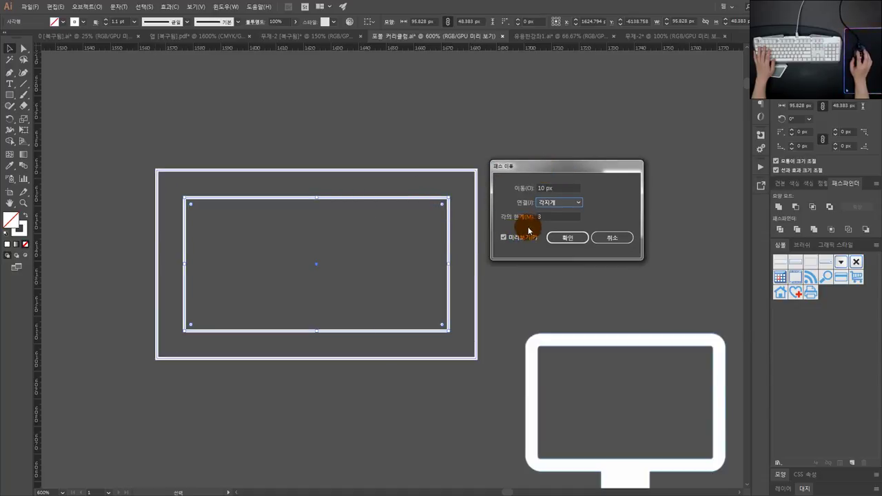
{"action": "left_click", "coordinate": [557, 188]}
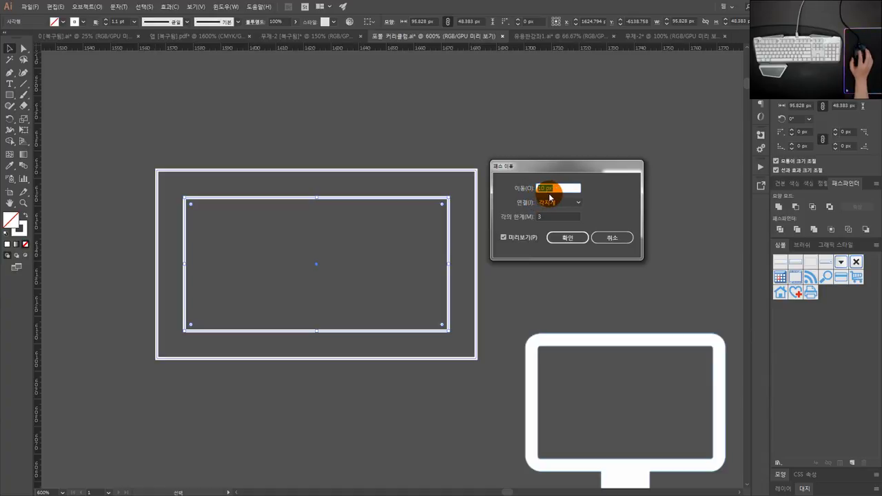
{"action": "type", "text": "5"}
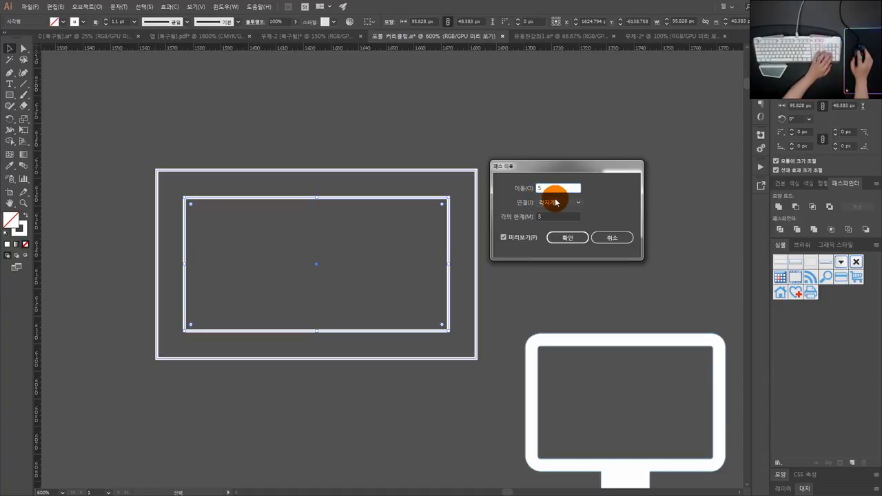
{"action": "left_click", "coordinate": [551, 216]}
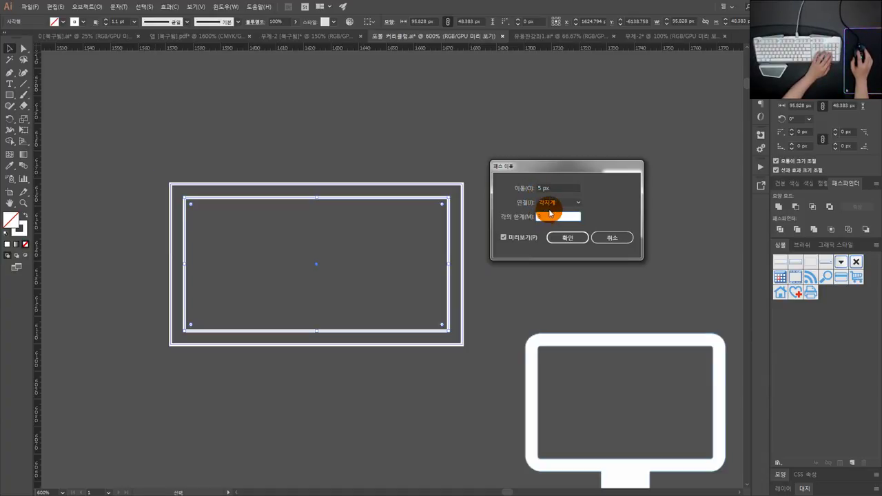
{"action": "left_click", "coordinate": [556, 187]}
{"action": "left_click", "coordinate": [521, 239]}
{"action": "left_click", "coordinate": [516, 238]}
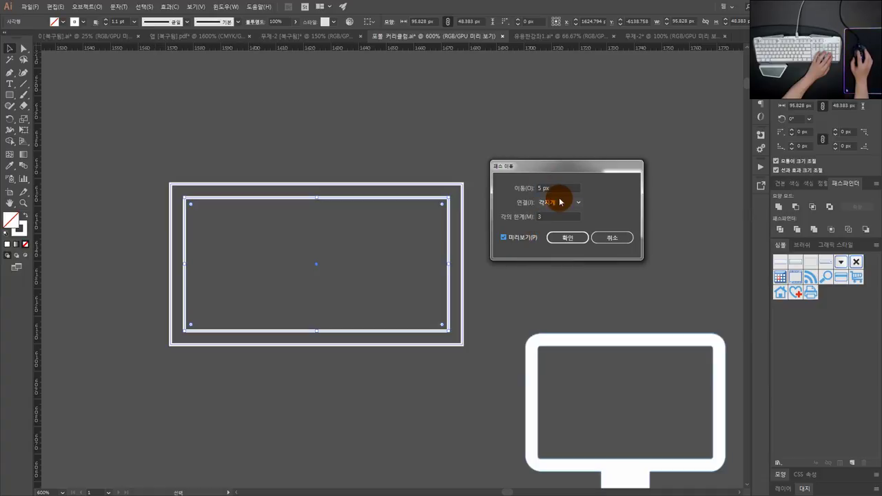
Try an offset distance of 15 px and compare it with the original by toggling the preview
{"action": "left_click", "coordinate": [553, 192]}
{"action": "left_click", "coordinate": [555, 187]}
{"action": "type", "text": "15"}
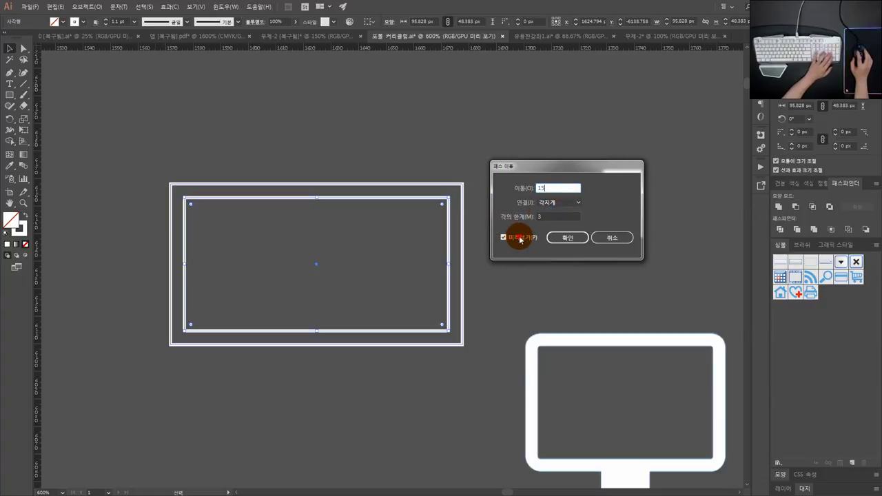
{"action": "left_click", "coordinate": [517, 238]}
{"action": "left_click", "coordinate": [517, 239]}
{"action": "left_click", "coordinate": [518, 238]}
{"action": "left_click", "coordinate": [524, 238]}
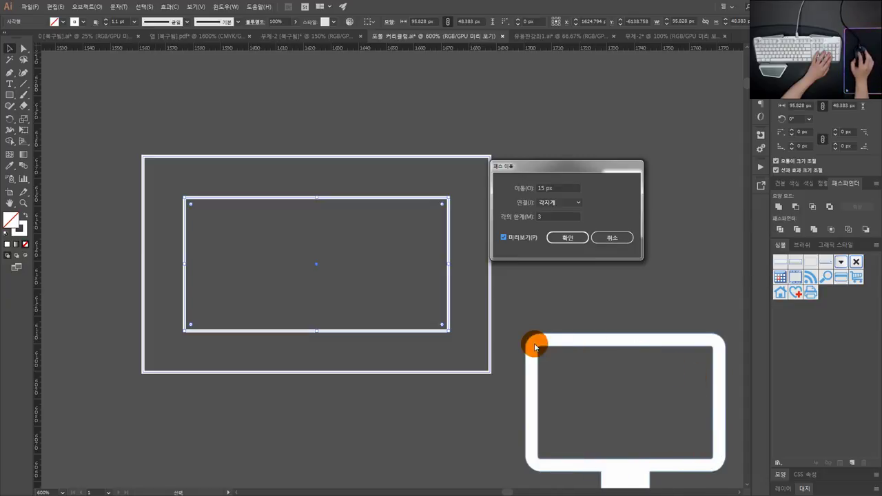
Set the path offset to 10 px with round (둥글게) joins and apply it to the outlined rectangle
{"action": "left_click_drag", "start_coordinate": [555, 188], "coordinate": [522, 185]}
{"action": "type", "text": "10"}
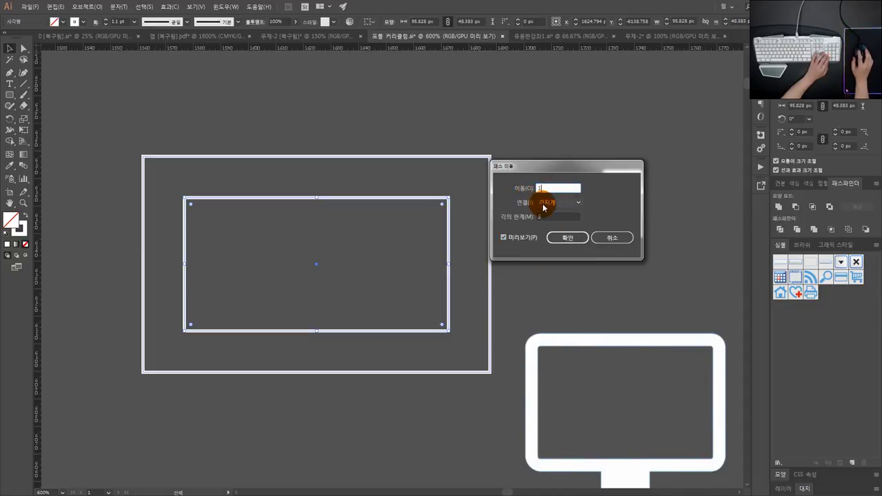
{"action": "left_click", "coordinate": [528, 237]}
{"action": "left_click", "coordinate": [527, 237]}
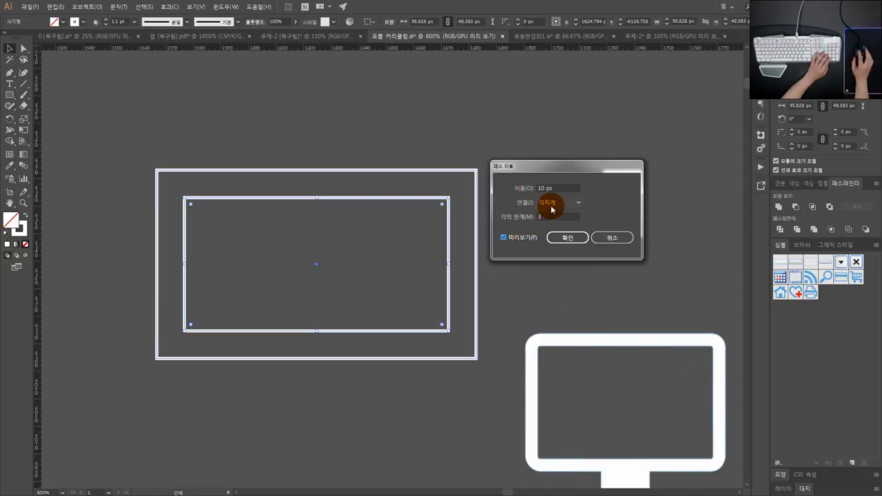
{"action": "left_click", "coordinate": [552, 204]}
{"action": "left_click", "coordinate": [556, 224]}
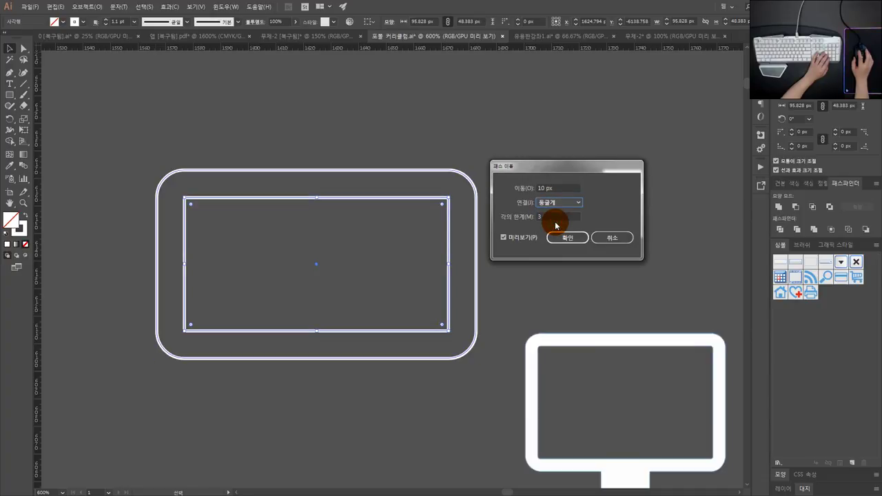
{"action": "left_click", "coordinate": [567, 237]}
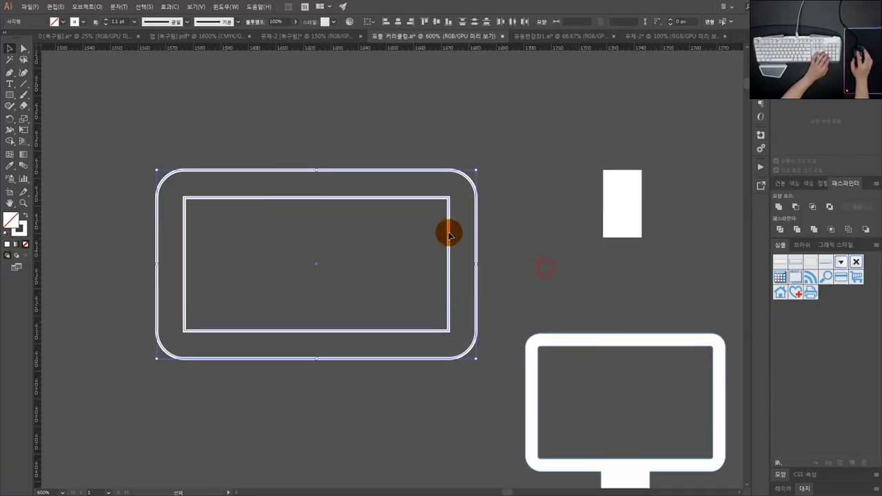
Move both outlines up slightly, swap their stroke and fill, and subtract the inner rectangle from the rounded shape to form a frame
{"action": "left_click_drag", "start_coordinate": [449, 228], "coordinate": [436, 202]}
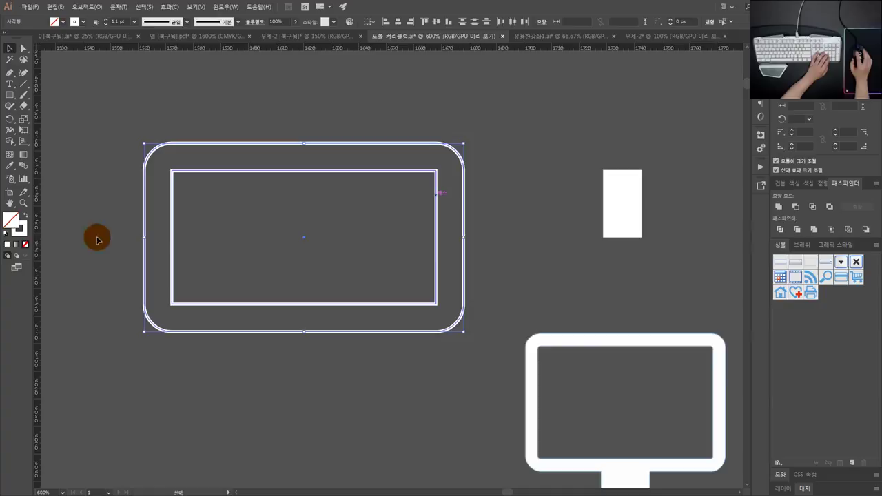
{"action": "left_click", "coordinate": [25, 215]}
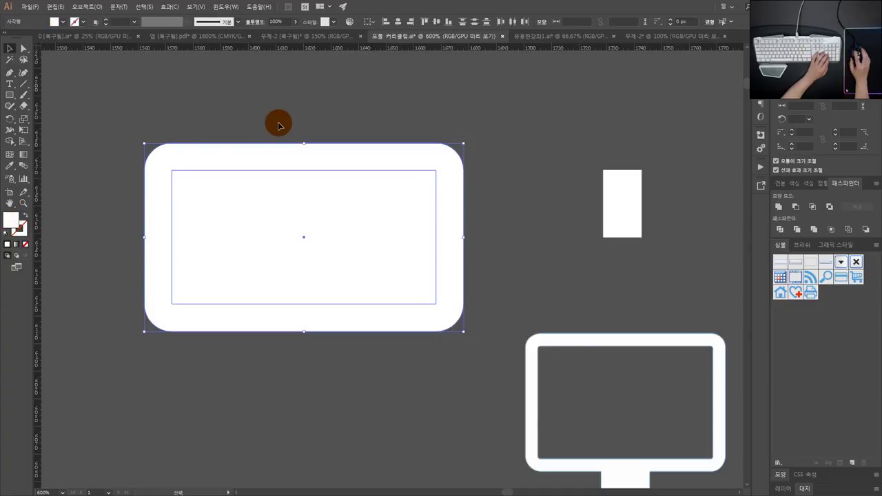
{"action": "left_click", "coordinate": [797, 208]}
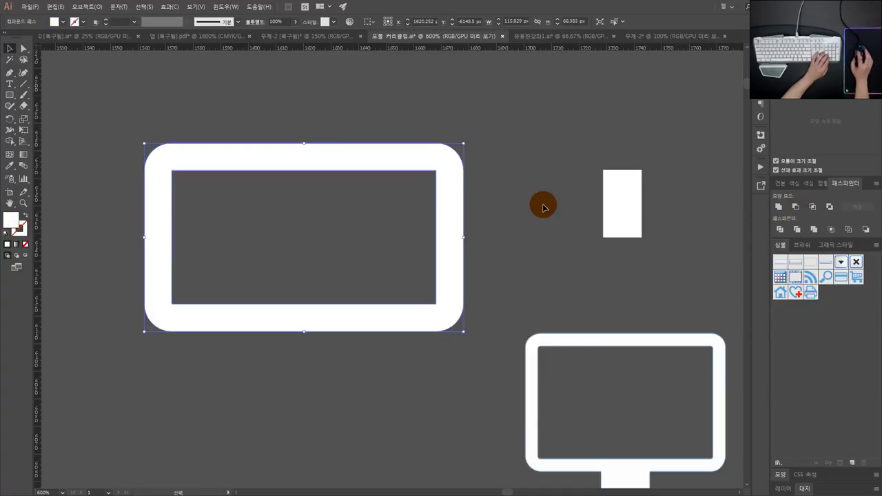
{"action": "left_click", "coordinate": [495, 217]}
{"action": "left_click", "coordinate": [90, 7]}
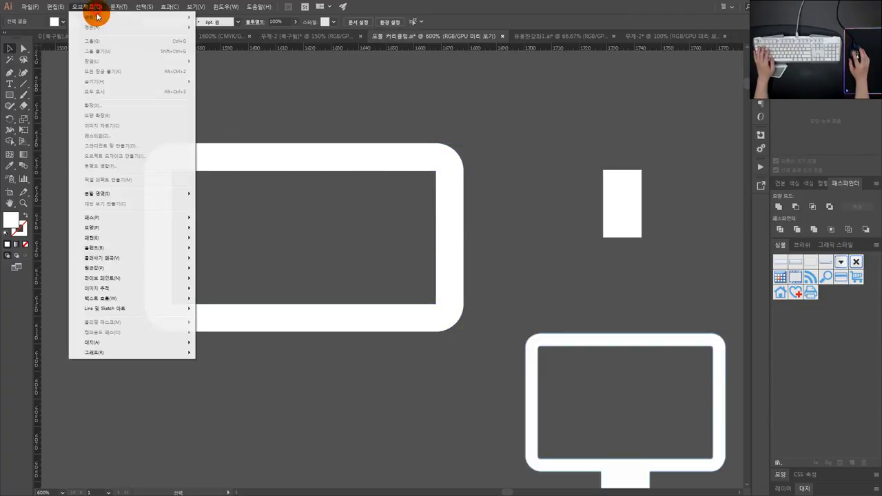
{"action": "left_click", "coordinate": [118, 217]}
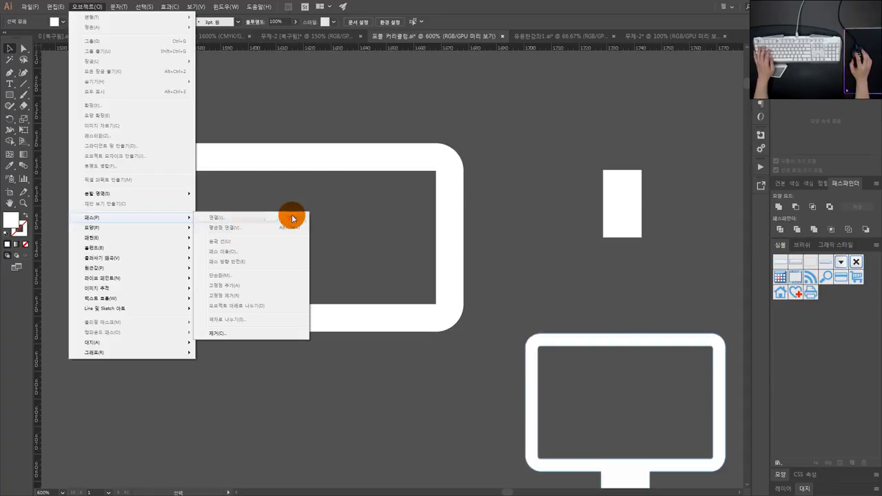
{"action": "left_click", "coordinate": [365, 202]}
{"action": "scroll", "coordinate": [297, 235], "scroll_direction": "down", "scroll_amount": 2}
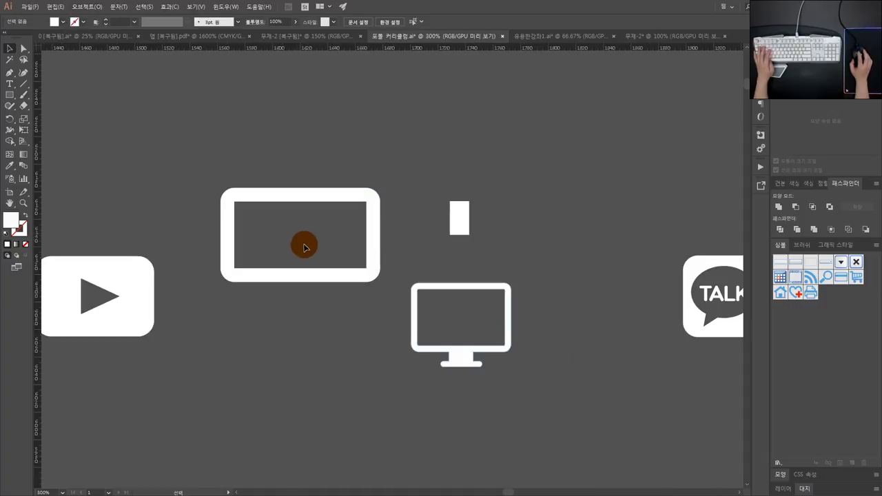
{"action": "left_click_drag", "start_coordinate": [322, 238], "coordinate": [388, 216]}
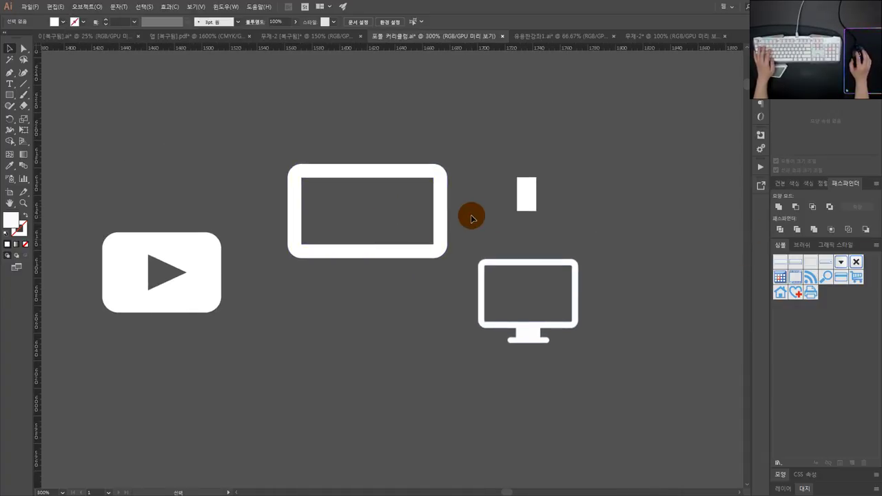
{"action": "mouse_move", "coordinate": [441, 195]}
{"action": "left_mouse_down"}
{"action": "mouse_move", "coordinate": [443, 209]}
{"action": "mouse_move", "coordinate": [439, 142]}
{"action": "mouse_move", "coordinate": [450, 181]}
{"action": "mouse_move", "coordinate": [439, 200]}
{"action": "left_mouse_up"}
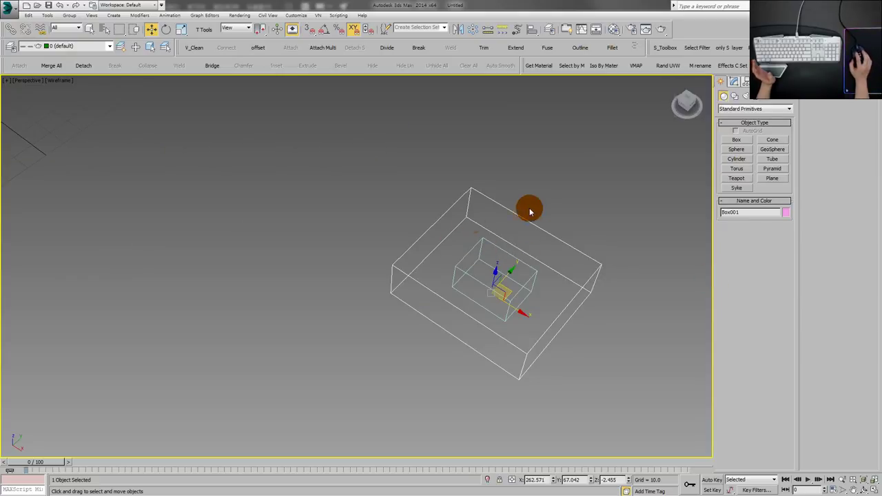
Start a new scene in 3ds Max and open the file 11-Door_Hand.max
{"action": "left_click", "coordinate": [541, 206]}
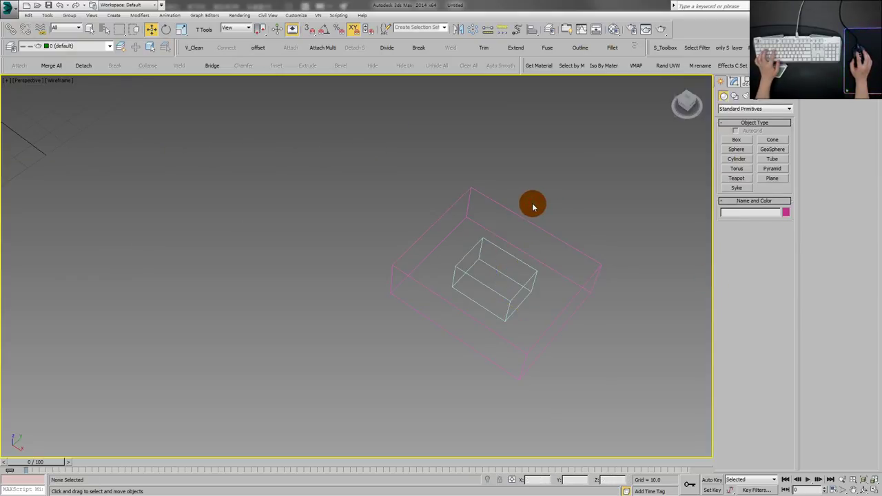
{"action": "key", "text": "ctrl+n"}
{"action": "left_click", "coordinate": [440, 270]}
{"action": "left_click", "coordinate": [418, 270]}
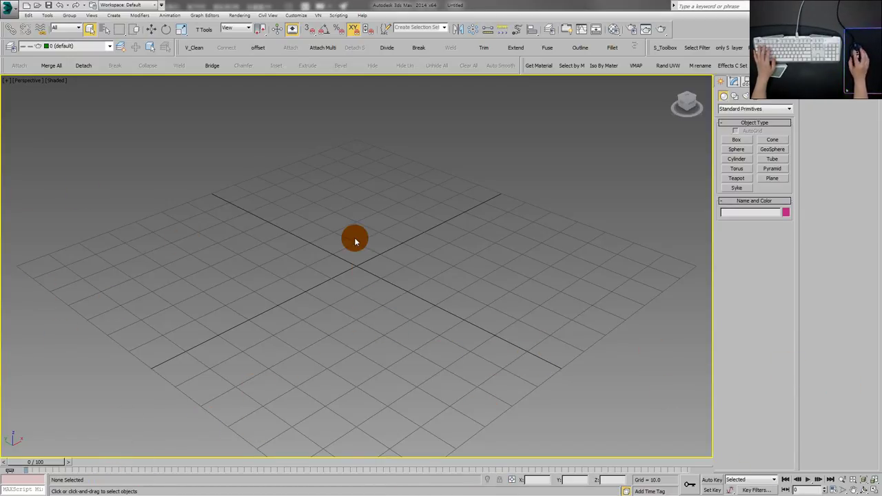
{"action": "left_click", "coordinate": [381, 243]}
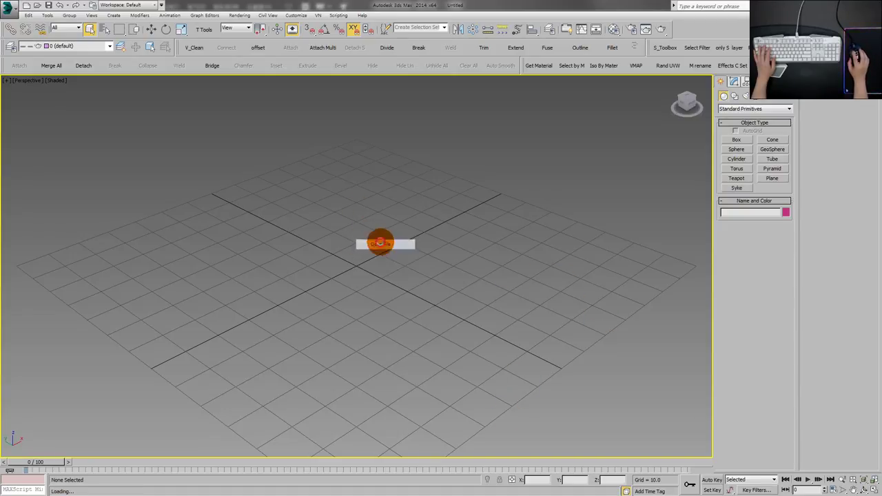
{"action": "left_click", "coordinate": [476, 279]}
{"action": "left_click", "coordinate": [248, 184]}
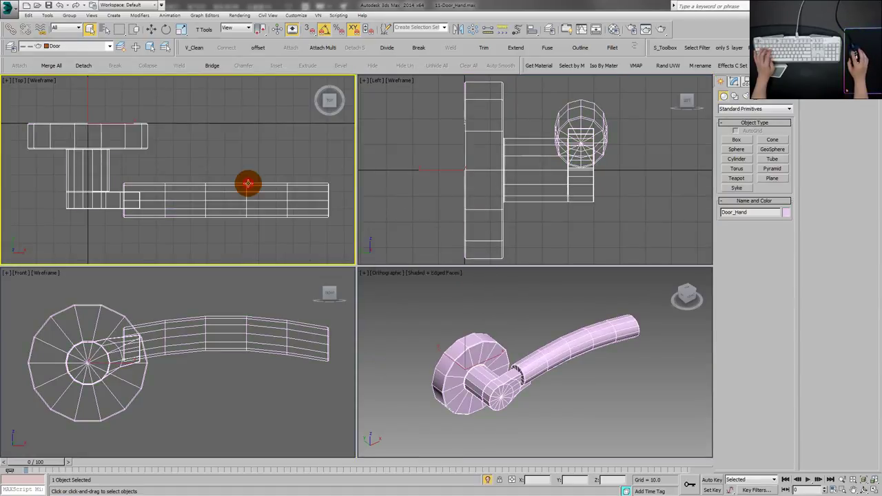
Maximize the orthographic view, shade the door handle without edges, and show its modifier stack
{"action": "key", "text": "alt+w"}
{"action": "key", "text": "alt+w"}
{"action": "left_click", "coordinate": [487, 346]}
{"action": "key", "text": "alt+w"}
{"action": "left_click_drag", "start_coordinate": [461, 324], "coordinate": [617, 319]}
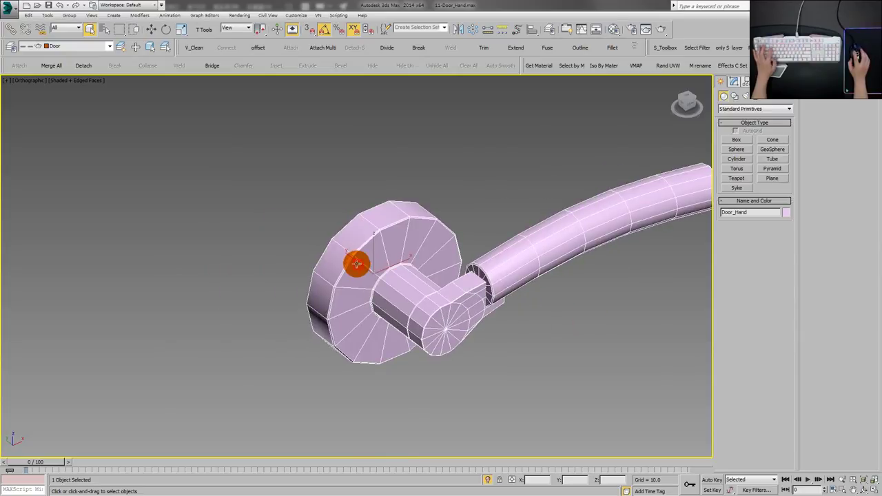
{"action": "key", "text": "F4"}
{"action": "left_click", "coordinate": [732, 81]}
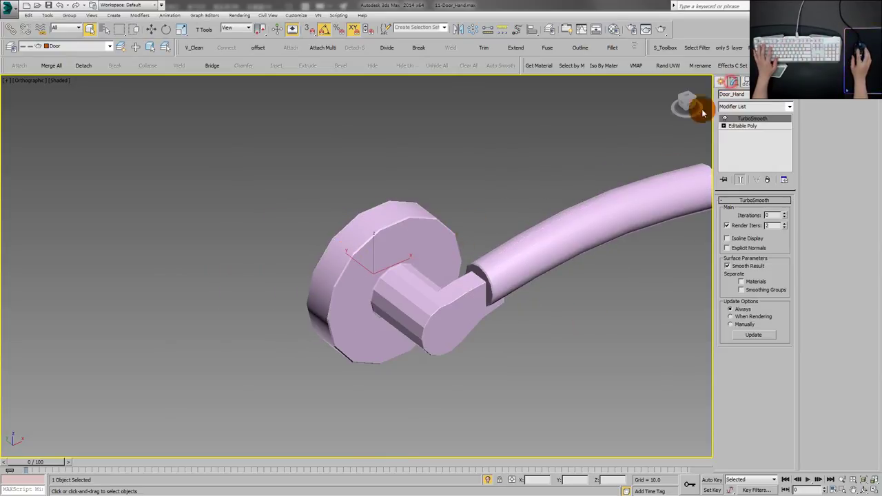
Try the door handle's TurboSmooth with Explicit Normals on and 2 iterations
{"action": "left_click_drag", "start_coordinate": [650, 206], "coordinate": [562, 202]}
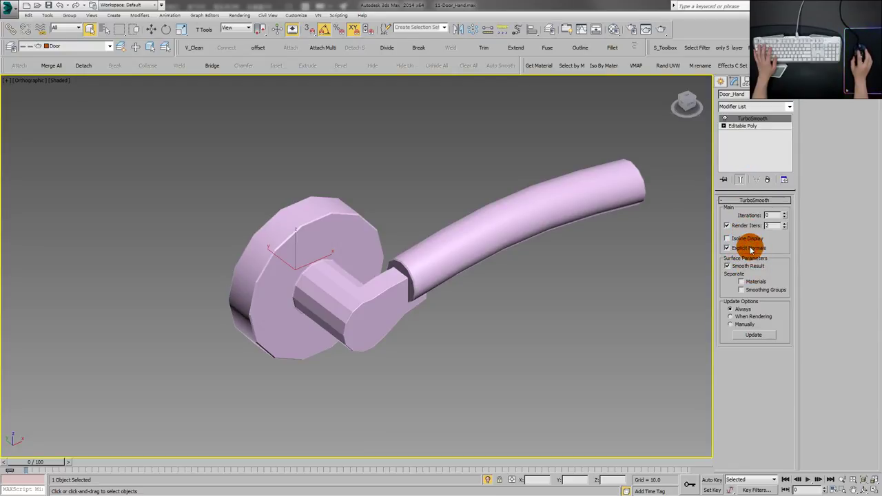
{"action": "left_click", "coordinate": [409, 197]}
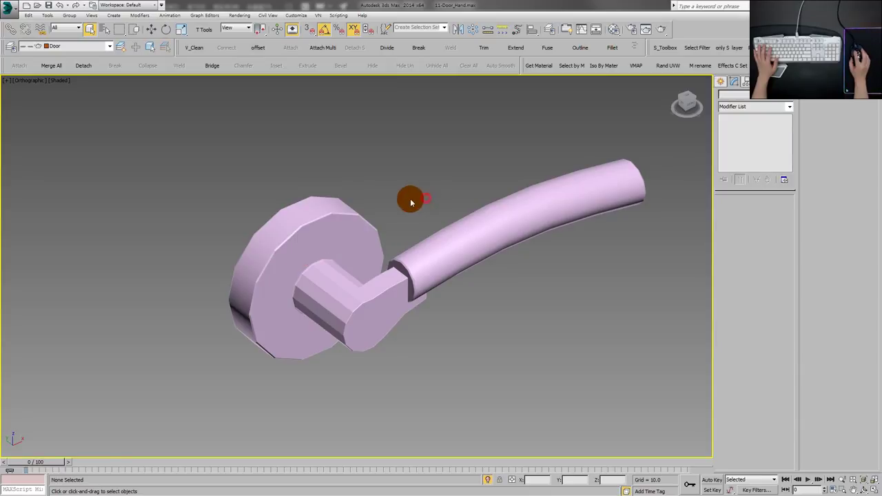
{"action": "left_click", "coordinate": [374, 227]}
{"action": "left_click", "coordinate": [753, 238]}
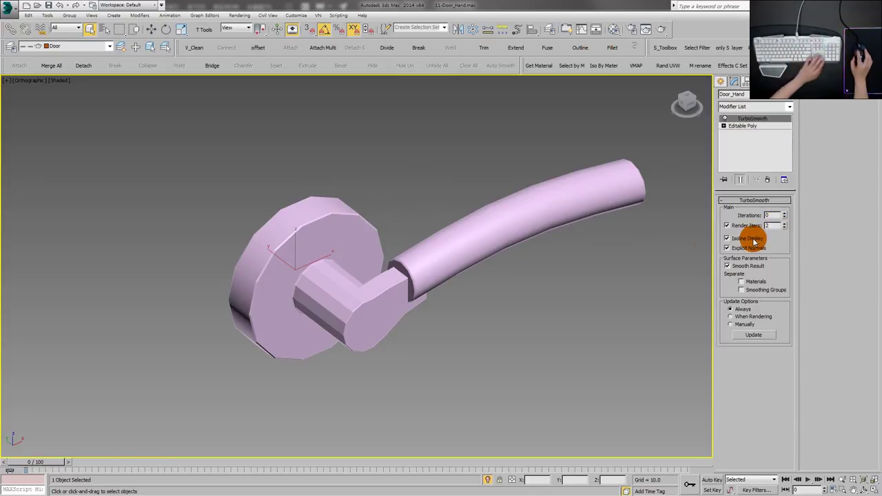
{"action": "left_click", "coordinate": [785, 215]}
{"action": "left_click", "coordinate": [785, 215]}
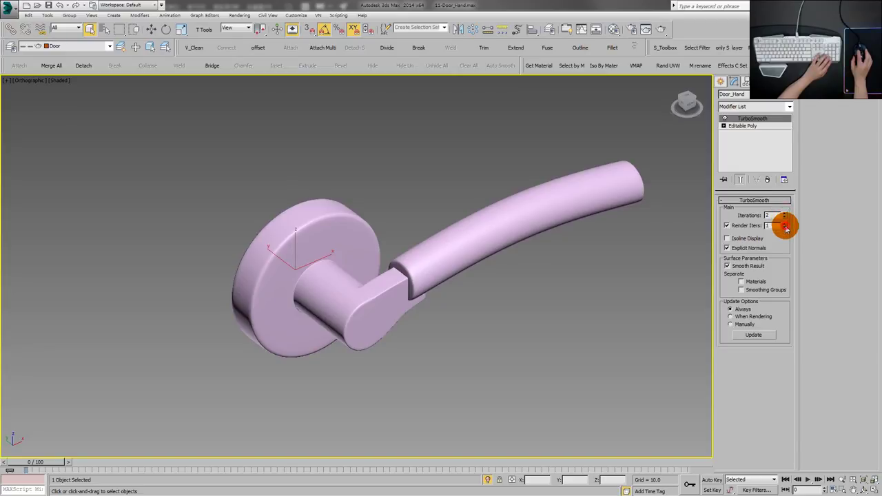
Examine the smoothed door handle's mesh density with edged faces toggled on and off
{"action": "scroll", "coordinate": [338, 200], "scroll_direction": "up", "scroll_amount": 5}
{"action": "key", "text": "F4"}
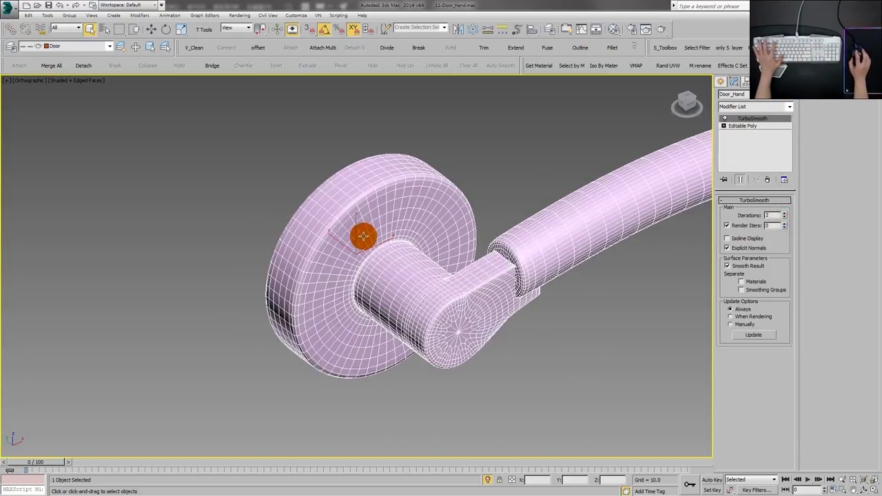
{"action": "key", "text": "F4"}
{"action": "key", "text": "F4"}
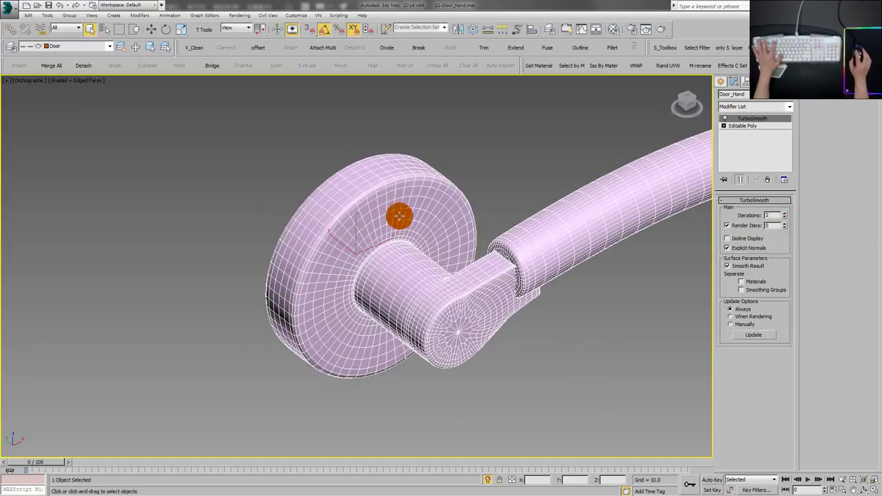
Remove the TurboSmooth modifier and delete the curved grip element from the door handle
{"action": "left_click", "coordinate": [767, 181]}
{"action": "scroll", "coordinate": [408, 203], "scroll_direction": "down", "scroll_amount": 5}
{"action": "key", "text": "5"}
{"action": "left_click", "coordinate": [522, 208]}
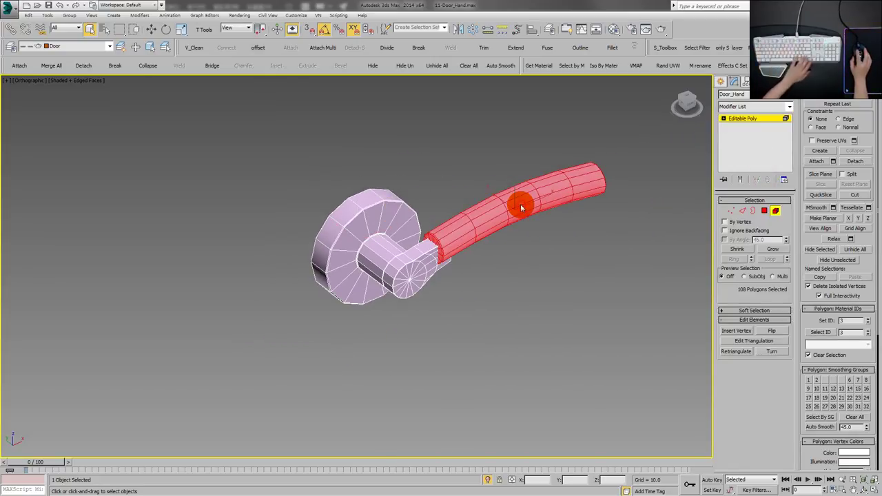
{"action": "key", "text": "Delete"}
{"action": "left_click", "coordinate": [775, 210]}
In the Front view, move the end vertices of the handle's neck outward and arrange them in a curved arc
{"action": "key", "text": "alt+w"}
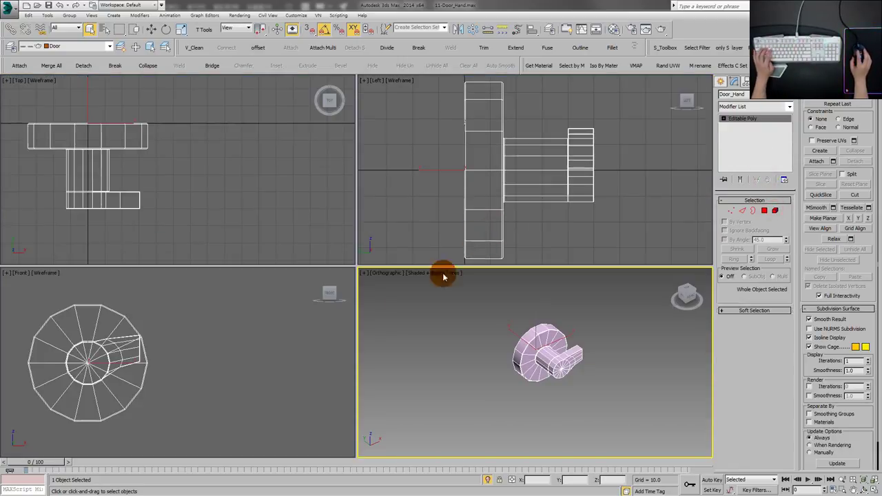
{"action": "key", "text": "alt+w"}
{"action": "scroll", "coordinate": [372, 295], "scroll_direction": "up", "scroll_amount": 4}
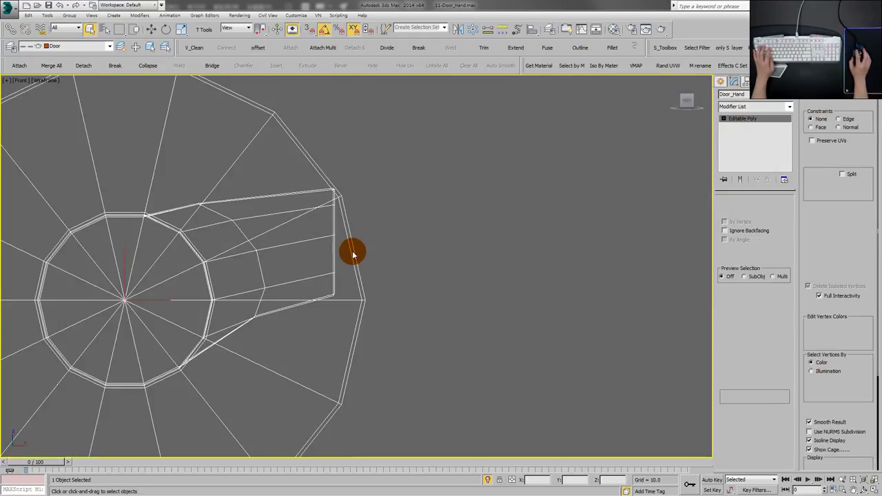
{"action": "key", "text": "1"}
{"action": "scroll", "coordinate": [344, 190], "scroll_direction": "up", "scroll_amount": 2}
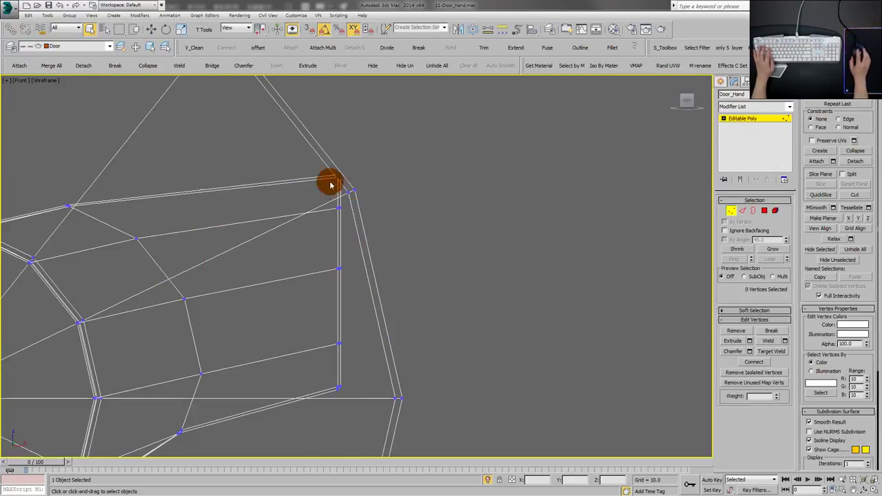
{"action": "left_click_drag", "start_coordinate": [321, 138], "coordinate": [347, 387]}
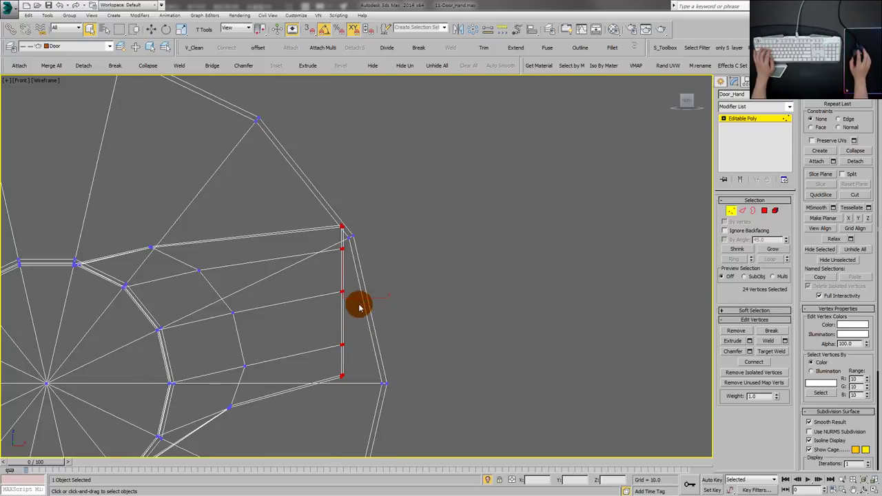
{"action": "scroll", "coordinate": [356, 301], "scroll_direction": "down", "scroll_amount": 3}
{"action": "key", "text": "w"}
{"action": "left_click_drag", "start_coordinate": [377, 270], "coordinate": [448, 290]}
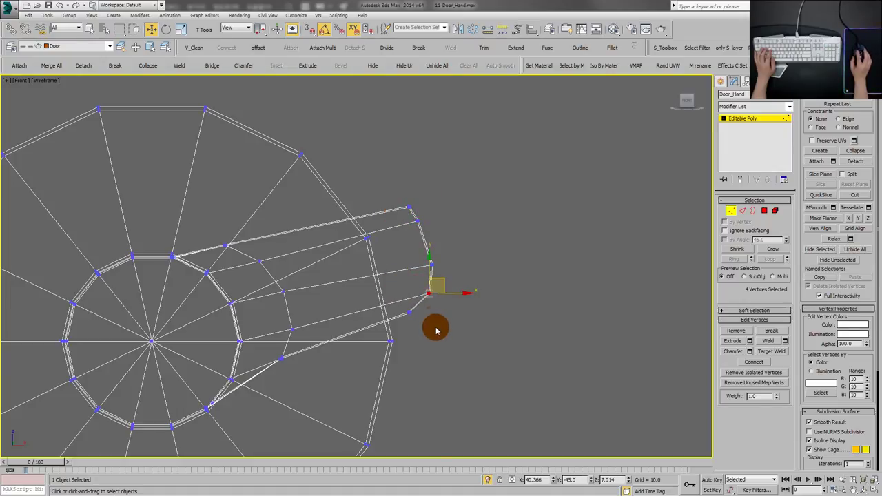
{"action": "left_click_drag", "start_coordinate": [405, 309], "coordinate": [442, 312]}
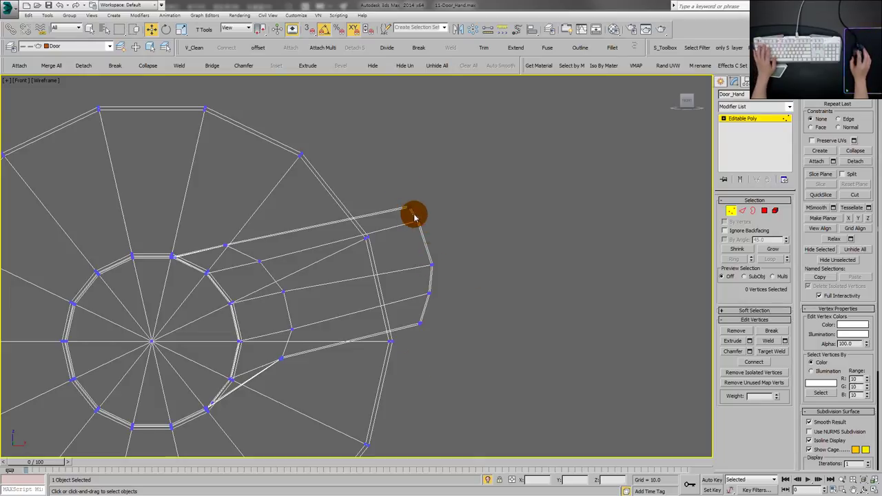
Try flattening all of the neck's end vertices with Make Planar along X, then undo it
{"action": "scroll", "coordinate": [411, 210], "scroll_direction": "up", "scroll_amount": 4}
{"action": "scroll", "coordinate": [372, 217], "scroll_direction": "down", "scroll_amount": 4}
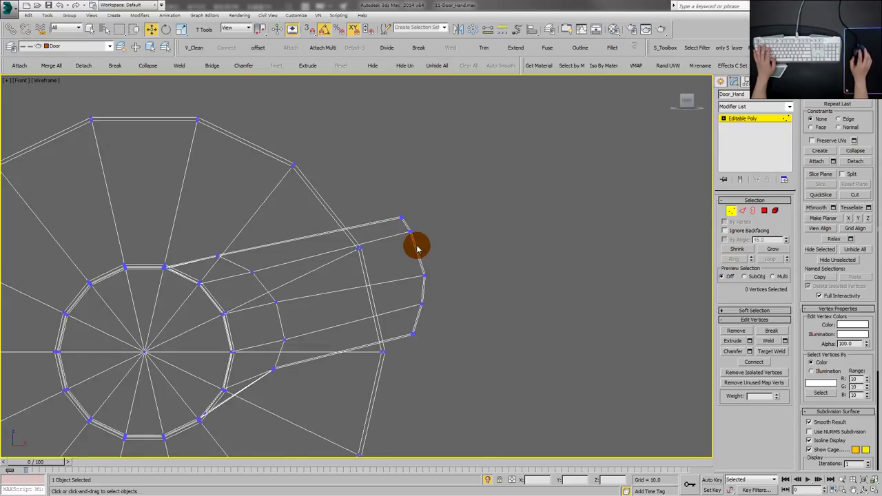
{"action": "scroll", "coordinate": [409, 231], "scroll_direction": "up", "scroll_amount": 3}
{"action": "scroll", "coordinate": [401, 248], "scroll_direction": "down", "scroll_amount": 3}
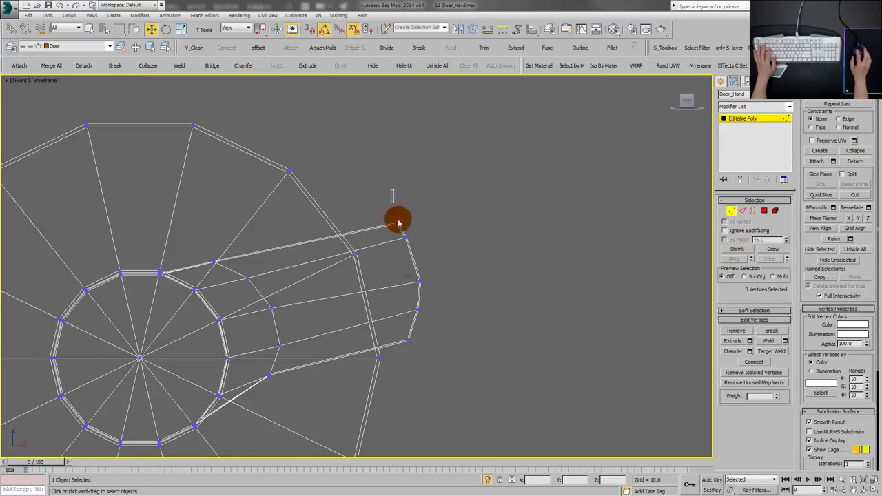
{"action": "left_click_drag", "start_coordinate": [390, 191], "coordinate": [431, 339]}
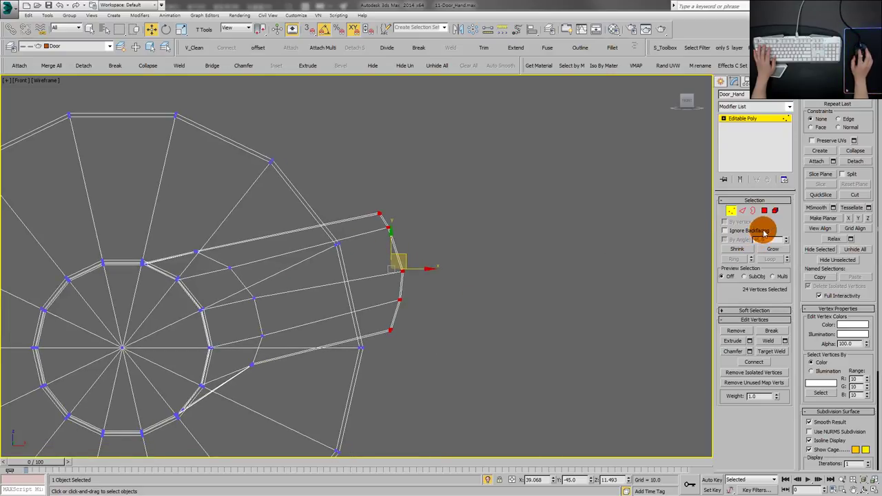
{"action": "left_click", "coordinate": [850, 219]}
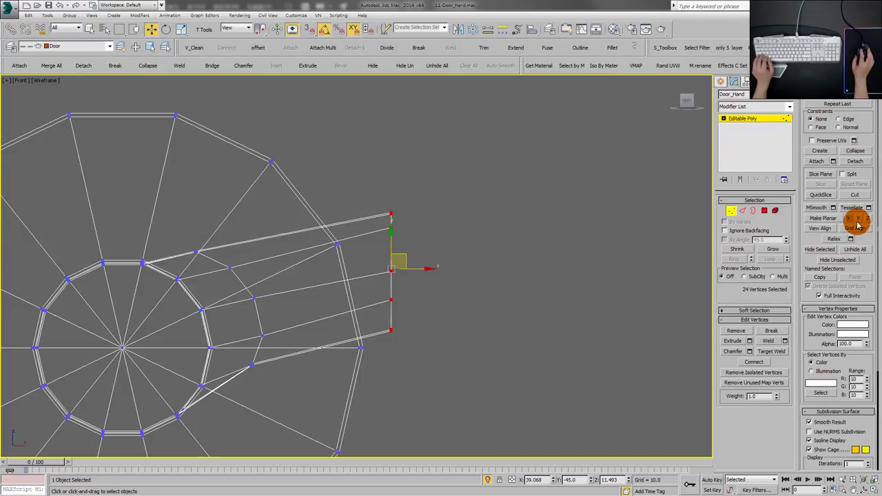
{"action": "key", "text": "ctrl+z"}
{"action": "left_click", "coordinate": [494, 208]}
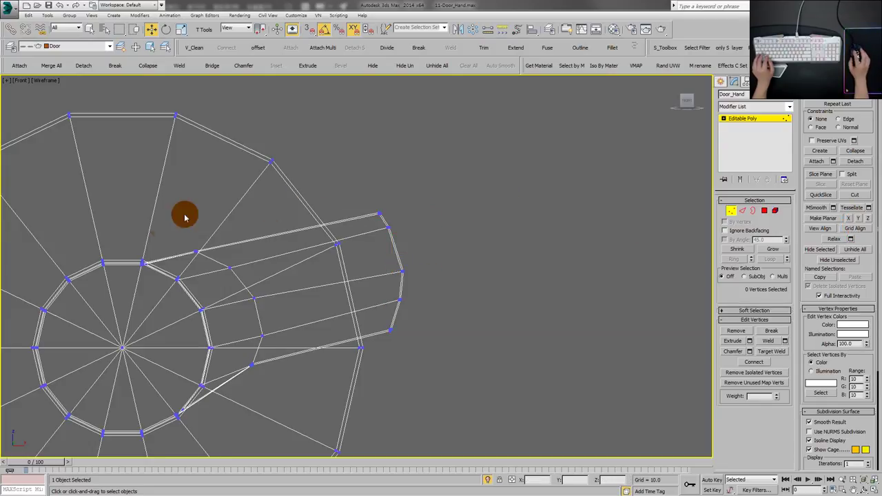
Try leveling the vertices at both ends of the neck's upper edge with planar alignment along Y, then undo it
{"action": "left_click_drag", "start_coordinate": [195, 255], "coordinate": [197, 256]}
{"action": "left_click", "coordinate": [387, 223], "text": "ctrl"}
{"action": "left_click", "coordinate": [834, 240]}
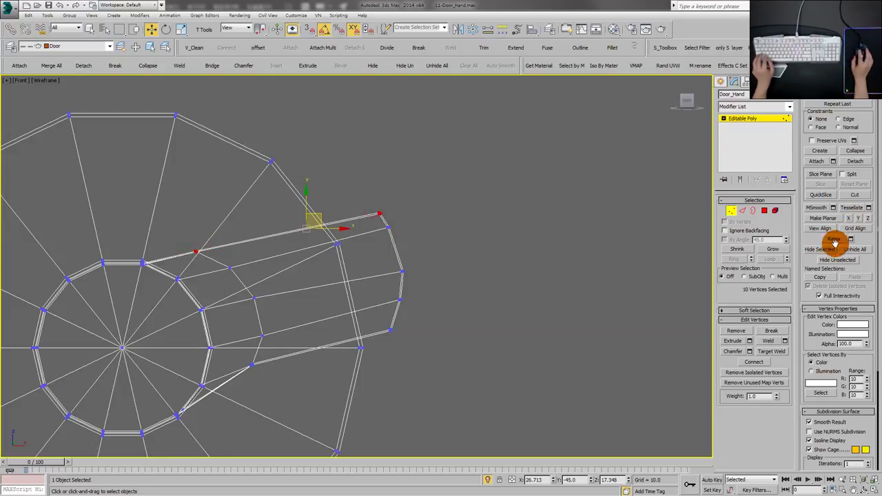
{"action": "left_click", "coordinate": [858, 220]}
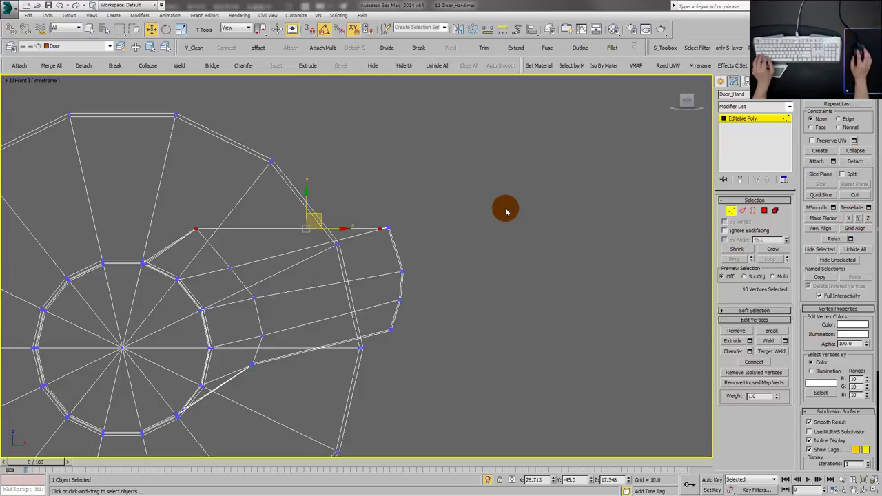
{"action": "key", "text": "ctrl+z"}
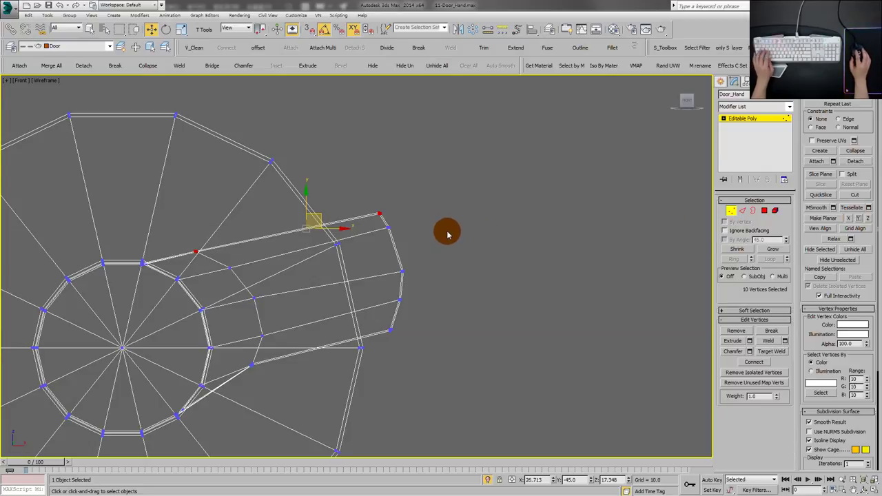
Flatten all of the neck's outer end vertices into one plane with Make Planar along X
{"action": "left_click_drag", "start_coordinate": [374, 190], "coordinate": [431, 362]}
{"action": "left_click", "coordinate": [849, 217]}
{"action": "left_click", "coordinate": [489, 228]}
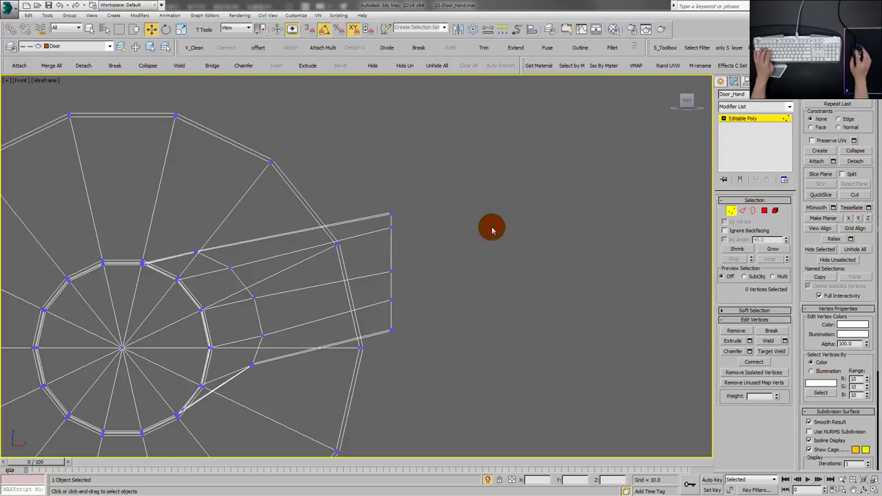
{"action": "key", "text": "alt+w"}
{"action": "left_click", "coordinate": [517, 309]}
{"action": "key", "text": "alt+w"}
{"action": "left_click_drag", "start_coordinate": [517, 314], "coordinate": [388, 296]}
{"action": "scroll", "coordinate": [371, 275], "scroll_direction": "up", "scroll_amount": 5}
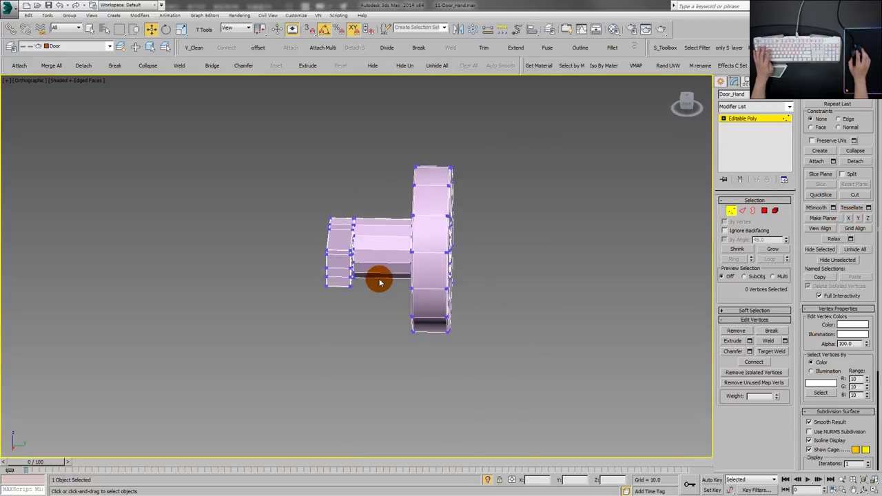
{"action": "left_click_drag", "start_coordinate": [352, 260], "coordinate": [465, 272]}
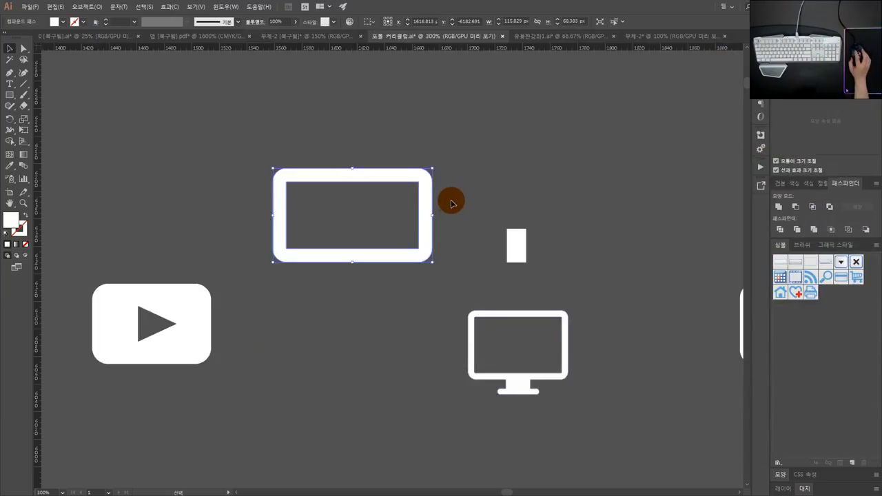
Switch to Illustrator and draw a closed, white seven-point irregular polygon about 154 by 116 px with the Pen tool above the icons
{"action": "scroll", "coordinate": [476, 252], "scroll_direction": "down", "scroll_amount": 1}
{"action": "left_click", "coordinate": [511, 213]}
{"action": "scroll", "coordinate": [524, 194], "scroll_direction": "down", "scroll_amount": 1}
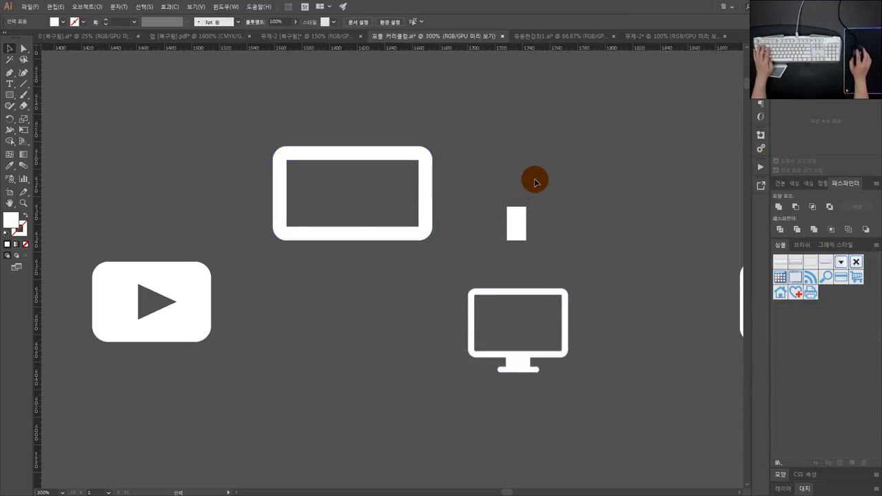
{"action": "scroll", "coordinate": [535, 178], "scroll_direction": "down", "scroll_amount": 1}
{"action": "left_click_drag", "start_coordinate": [546, 161], "coordinate": [478, 235]}
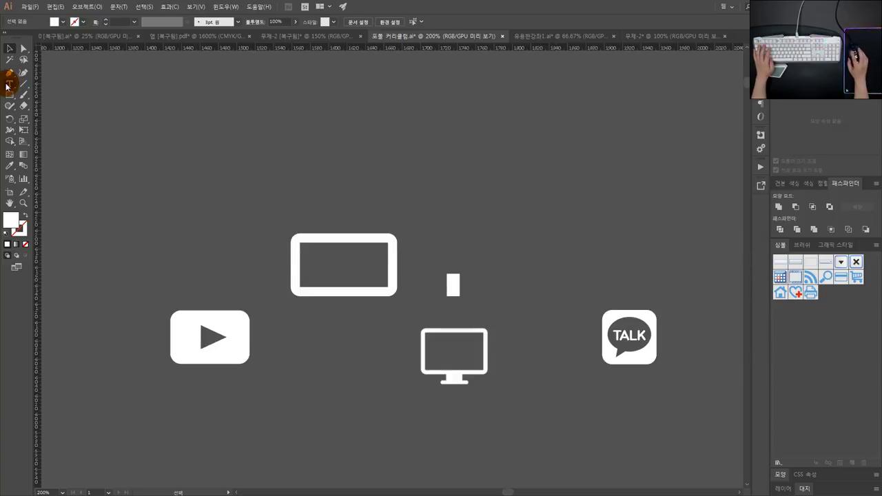
{"action": "left_click", "coordinate": [10, 72]}
{"action": "left_click_drag", "start_coordinate": [258, 111], "coordinate": [331, 141]}
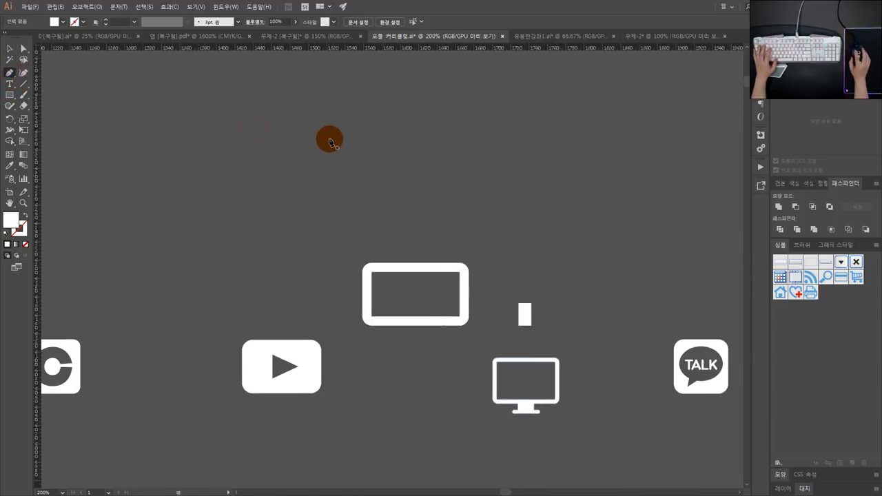
{"action": "left_click", "coordinate": [333, 126]}
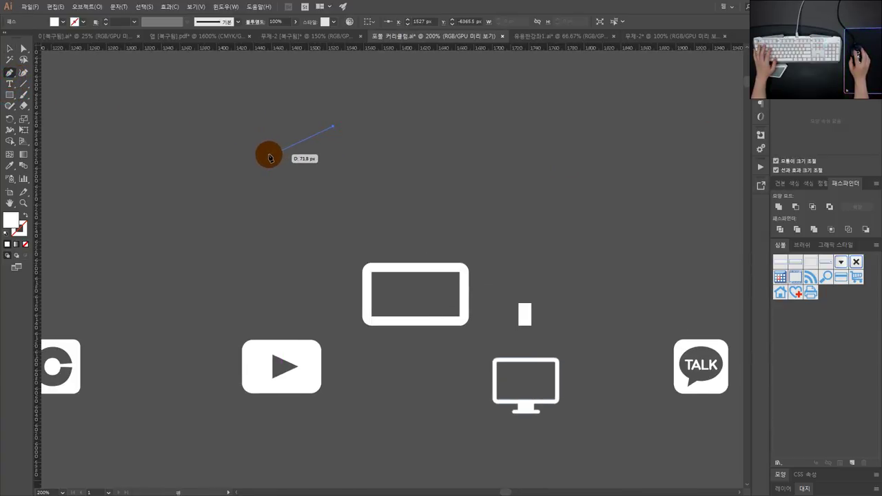
{"action": "left_click", "coordinate": [257, 155]}
{"action": "left_click", "coordinate": [257, 232]}
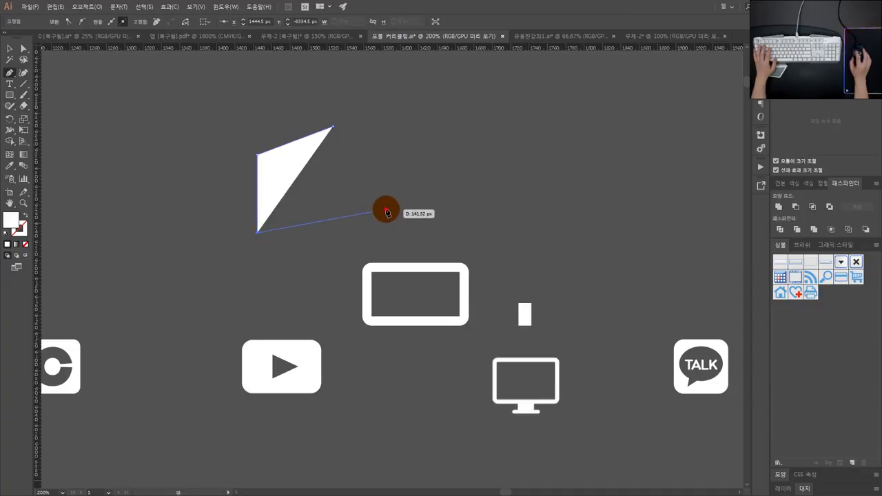
{"action": "left_click", "coordinate": [386, 208]}
{"action": "left_click", "coordinate": [394, 175]}
{"action": "left_click", "coordinate": [398, 152]}
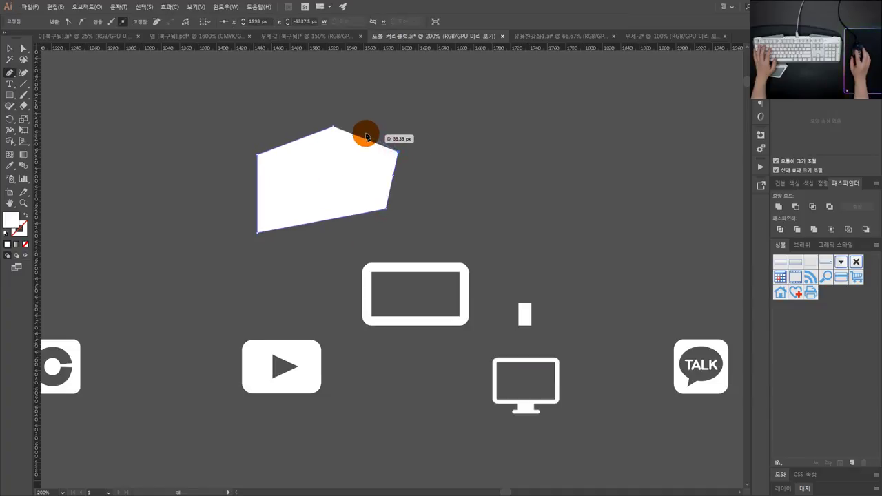
{"action": "left_click", "coordinate": [365, 135]}
{"action": "left_click", "coordinate": [334, 127]}
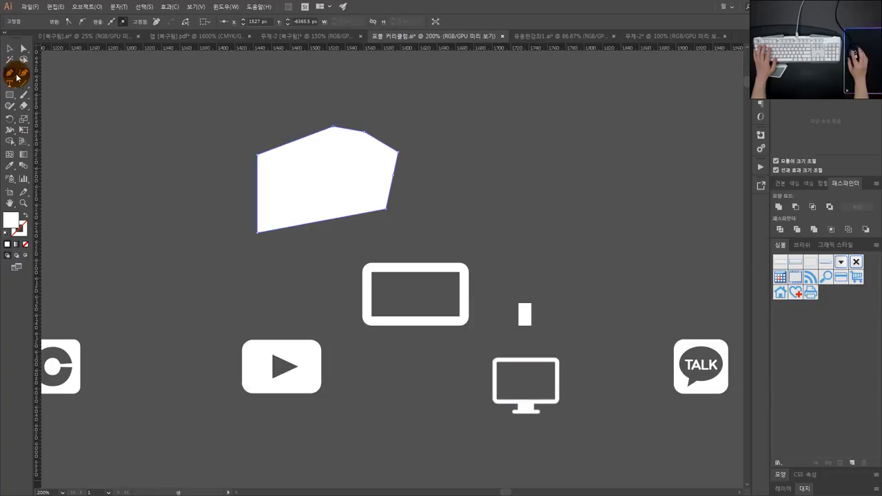
Try averaging the polygon's three upper-right anchor points along the vertical axis, then undo it
{"action": "left_click_drag", "start_coordinate": [351, 178], "coordinate": [308, 148]}
{"action": "key", "text": "space"}
{"action": "left_click_drag", "start_coordinate": [381, 149], "coordinate": [437, 177]}
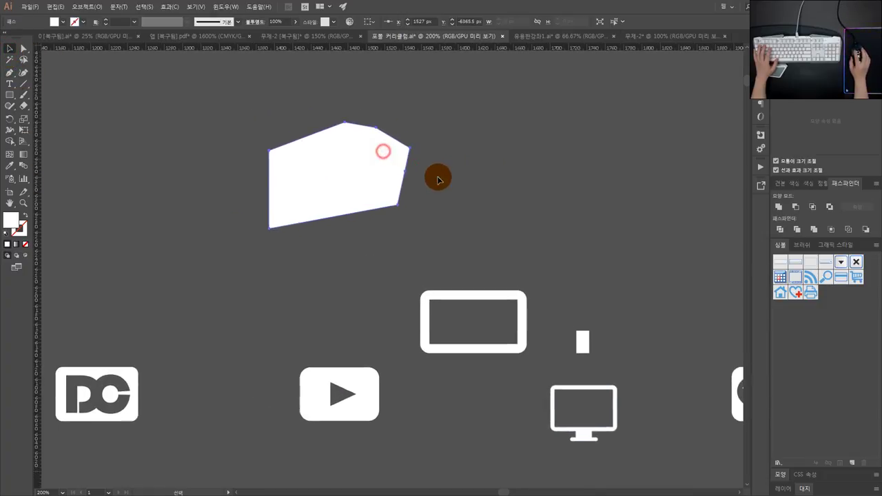
{"action": "left_click", "coordinate": [366, 144]}
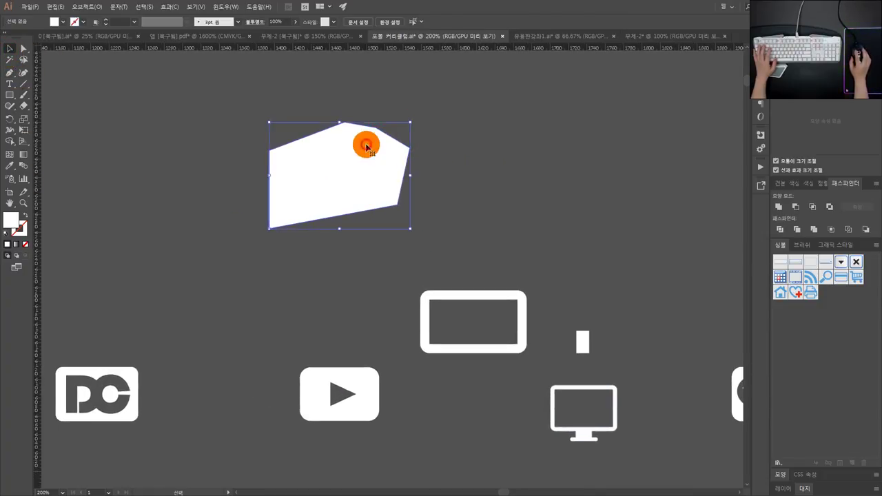
{"action": "left_click", "coordinate": [22, 53]}
{"action": "left_click", "coordinate": [23, 51]}
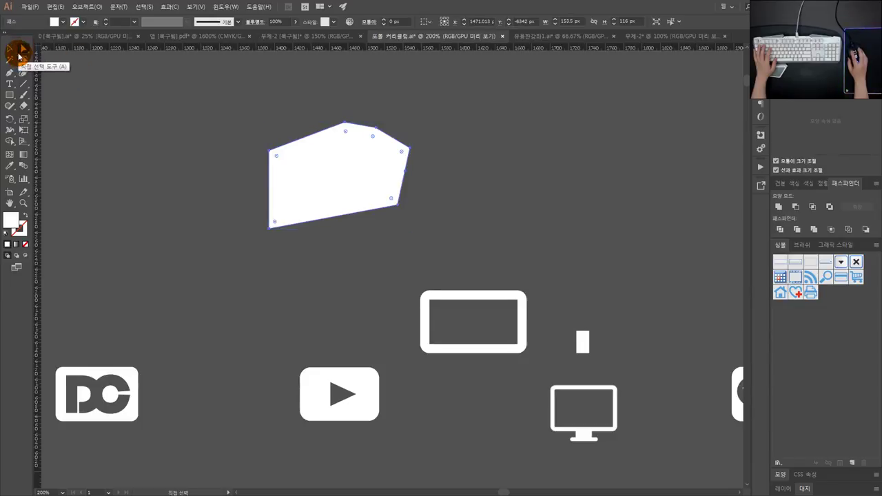
{"action": "left_click", "coordinate": [341, 110]}
{"action": "left_click_drag", "start_coordinate": [314, 86], "coordinate": [448, 169]}
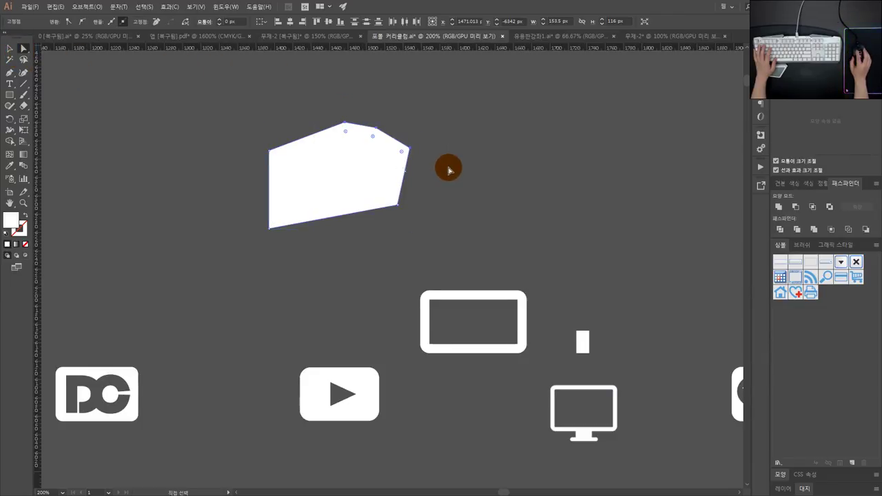
{"action": "left_click", "coordinate": [362, 121]}
{"action": "left_click_drag", "start_coordinate": [331, 127], "coordinate": [424, 158]}
{"action": "right_click", "coordinate": [398, 128]}
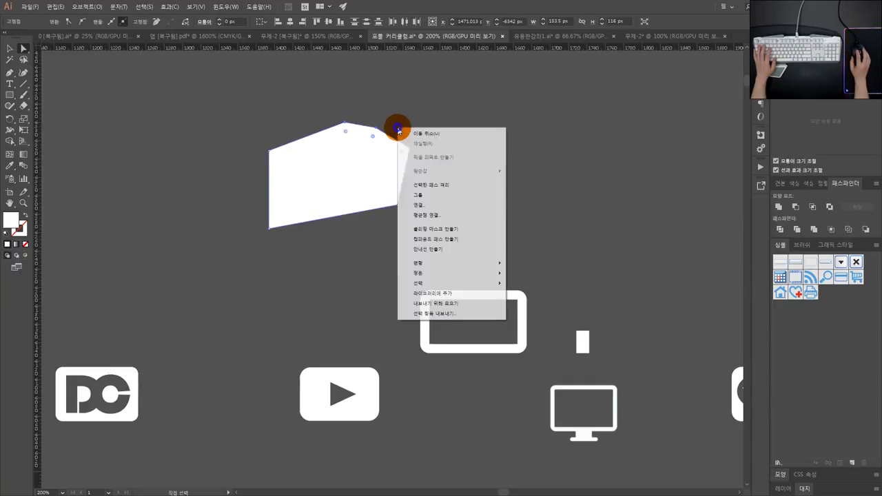
{"action": "left_click", "coordinate": [433, 217]}
{"action": "left_click_drag", "start_coordinate": [456, 198], "coordinate": [496, 193]}
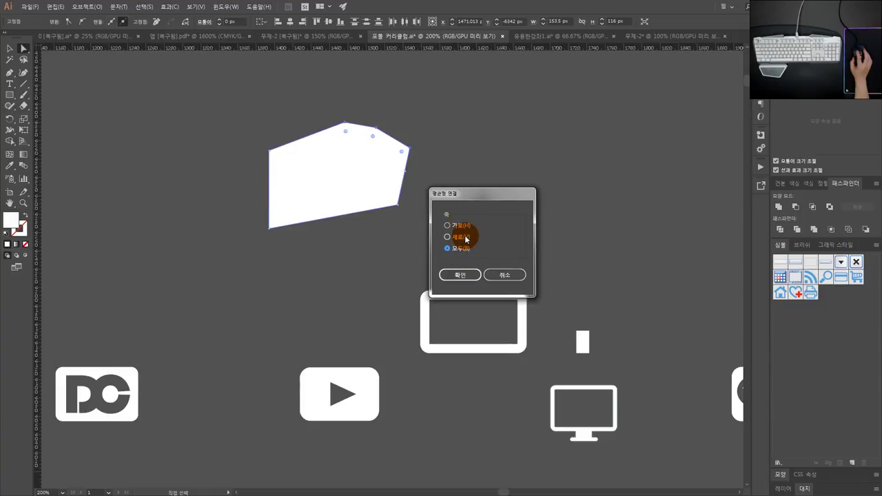
{"action": "left_click", "coordinate": [467, 275]}
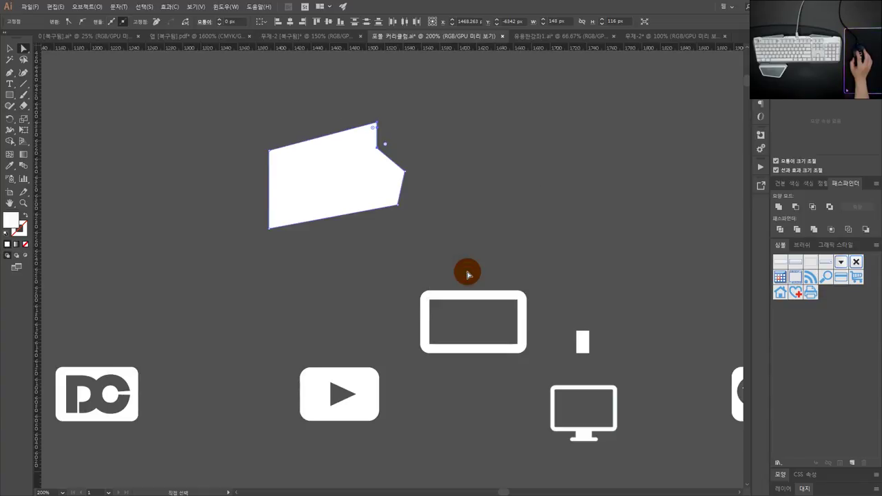
{"action": "left_click", "coordinate": [366, 144]}
{"action": "scroll", "coordinate": [378, 136], "scroll_direction": "up", "scroll_amount": 1}
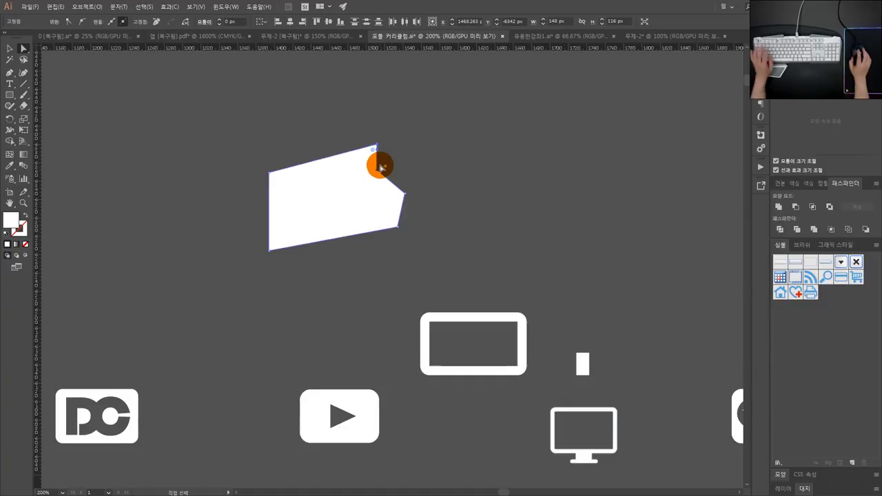
{"action": "scroll", "coordinate": [378, 161], "scroll_direction": "up", "scroll_amount": 3}
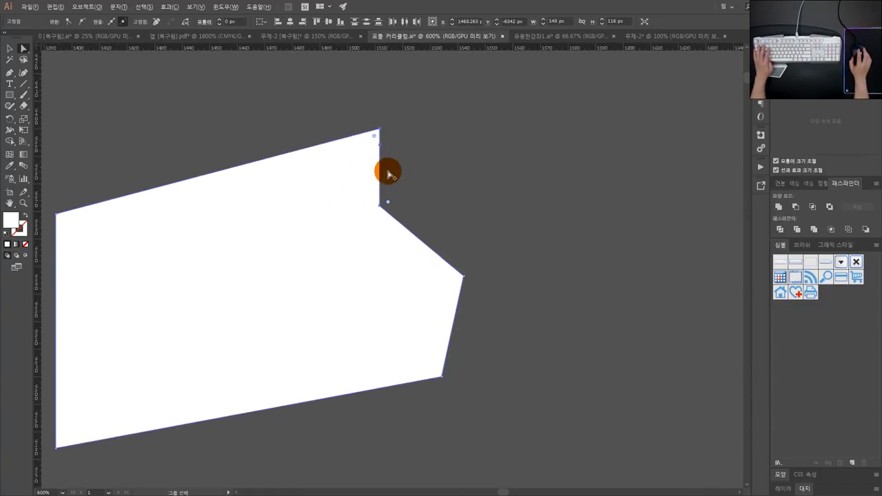
{"action": "scroll", "coordinate": [387, 174], "scroll_direction": "down", "scroll_amount": 1}
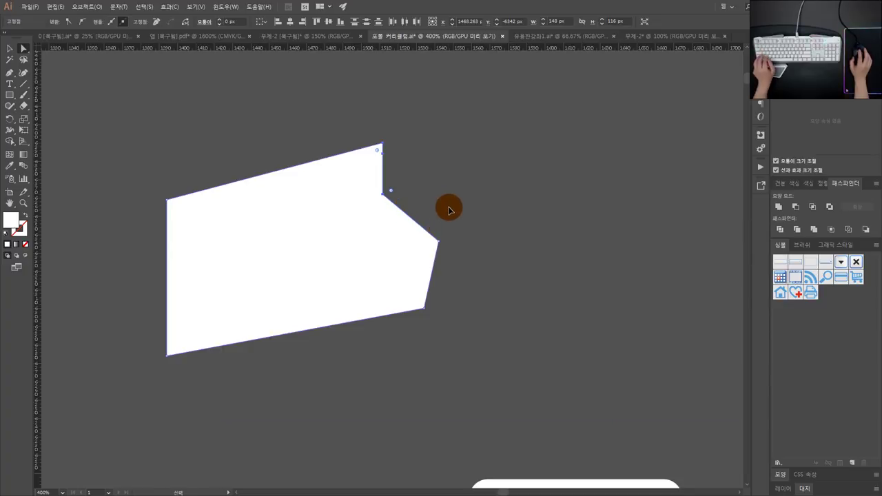
{"action": "key", "text": "ctrl+z"}
Try averaging the polygon's five right-side anchor points along the vertical axis, then undo it
{"action": "left_click_drag", "start_coordinate": [302, 104], "coordinate": [489, 372]}
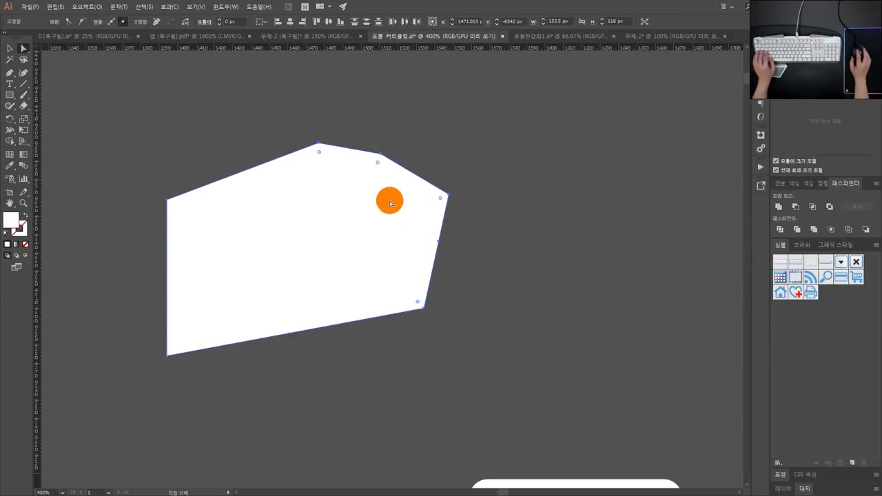
{"action": "right_click", "coordinate": [434, 180]}
{"action": "left_click", "coordinate": [475, 280]}
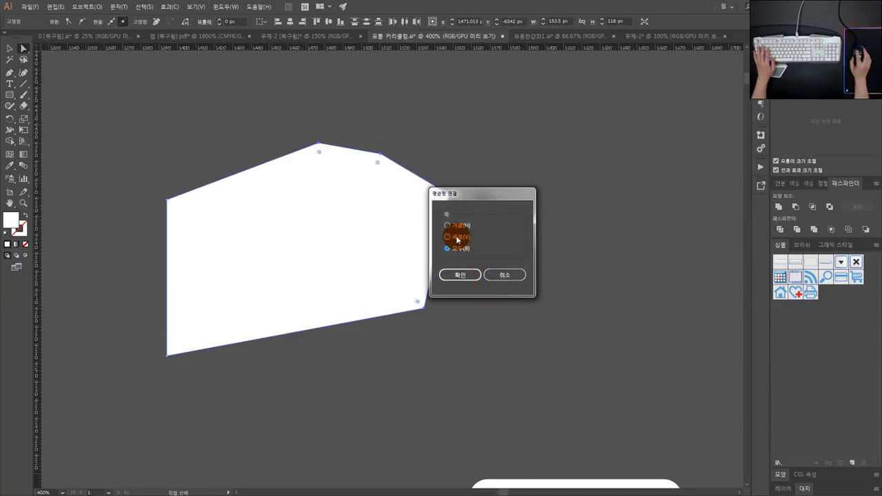
{"action": "left_click", "coordinate": [457, 238]}
{"action": "left_click", "coordinate": [461, 275]}
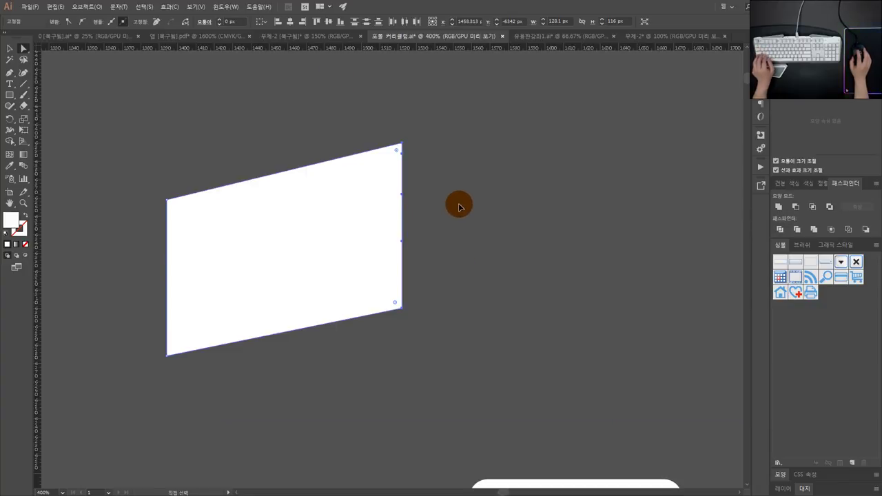
{"action": "key", "text": "ctrl+z"}
Try averaging the polygon's three upper anchor points along the horizontal axis, then undo it
{"action": "left_click", "coordinate": [442, 133]}
{"action": "left_click_drag", "start_coordinate": [264, 100], "coordinate": [476, 200]}
{"action": "right_click", "coordinate": [411, 167]}
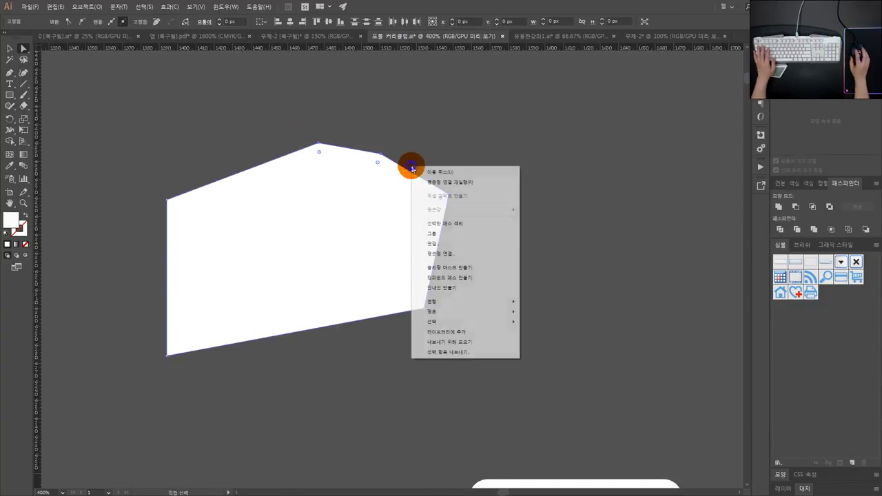
{"action": "left_click", "coordinate": [441, 253]}
{"action": "left_click", "coordinate": [461, 226]}
{"action": "left_click", "coordinate": [458, 274]}
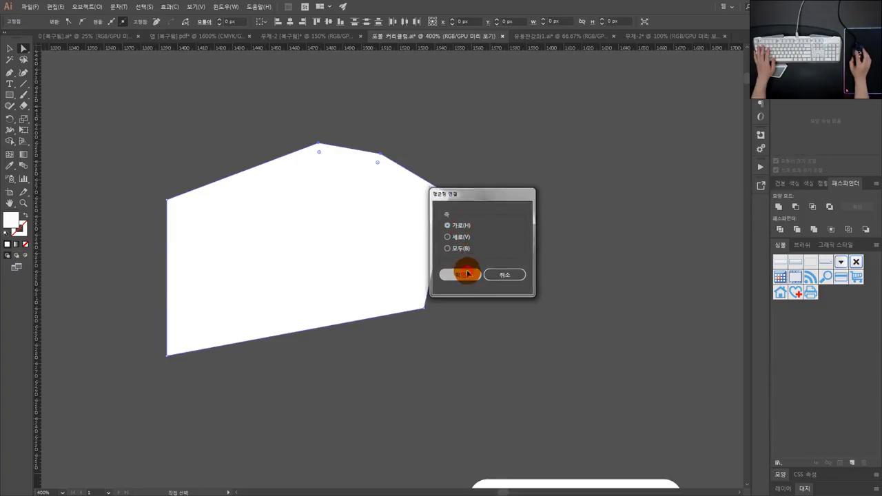
{"action": "left_click", "coordinate": [454, 172]}
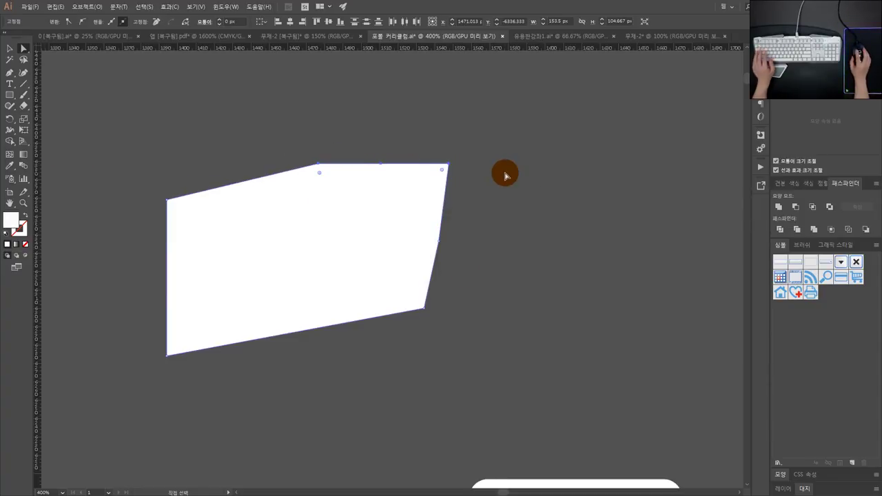
{"action": "key", "text": "ctrl+z"}
Average the polygon's five right-side anchor points along both axes so they meet at a single point
{"action": "left_click", "coordinate": [522, 201]}
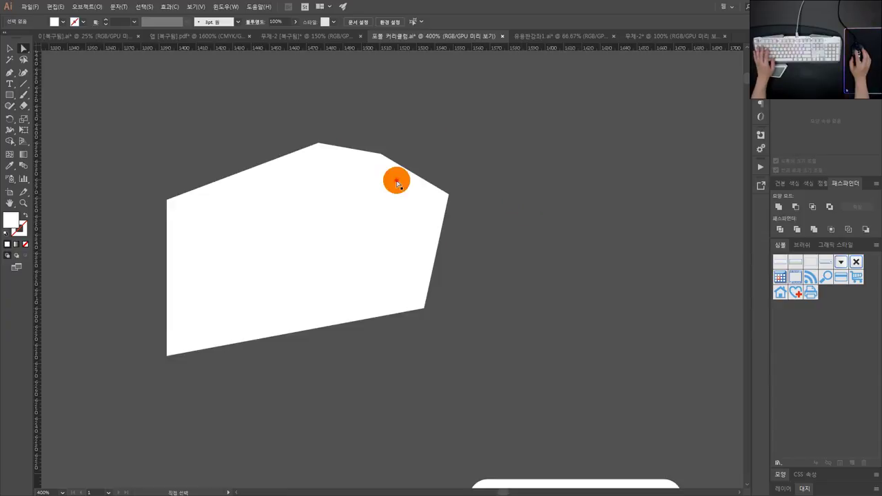
{"action": "left_click", "coordinate": [397, 182]}
{"action": "left_click_drag", "start_coordinate": [282, 101], "coordinate": [519, 383]}
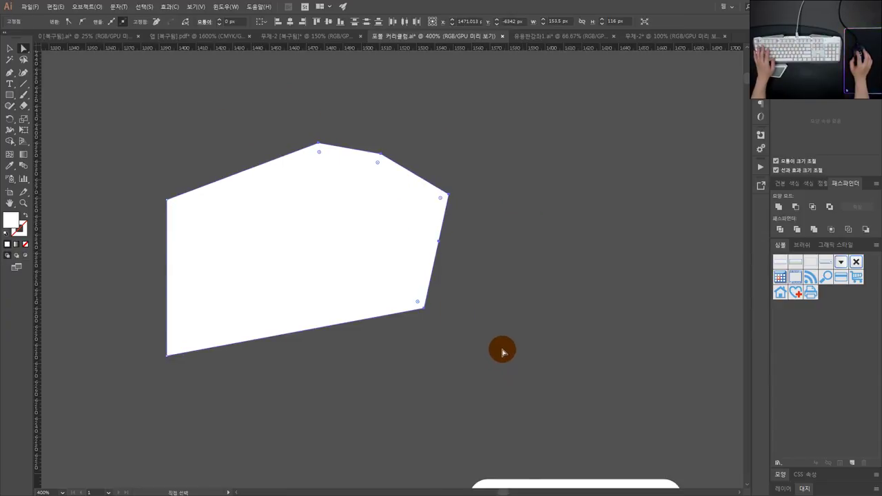
{"action": "right_click", "coordinate": [449, 196]}
{"action": "left_click", "coordinate": [492, 283]}
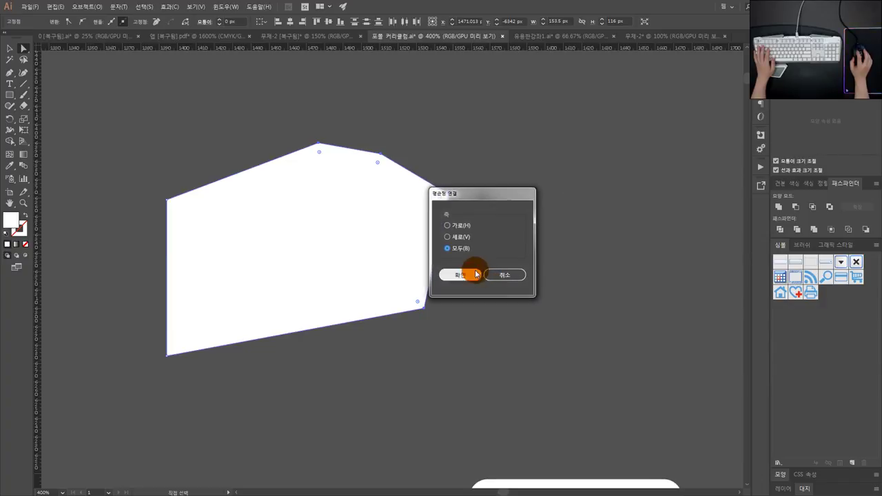
{"action": "left_click", "coordinate": [466, 274]}
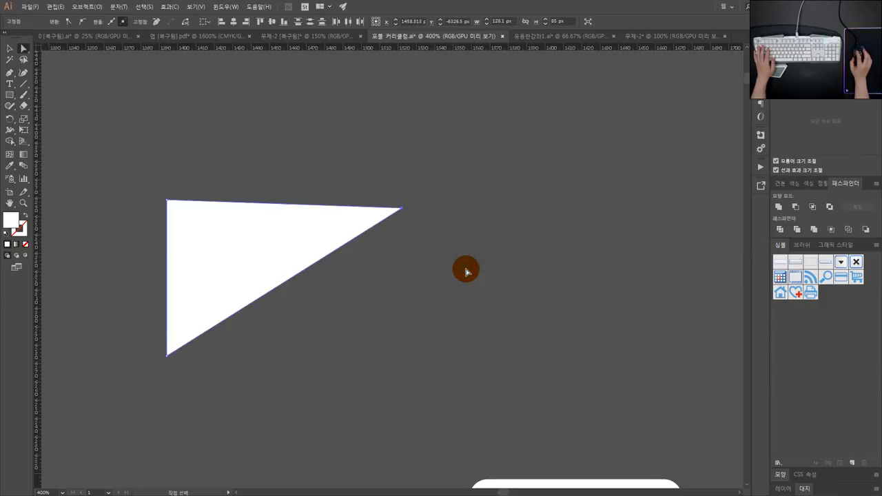
{"action": "left_click", "coordinate": [416, 256]}
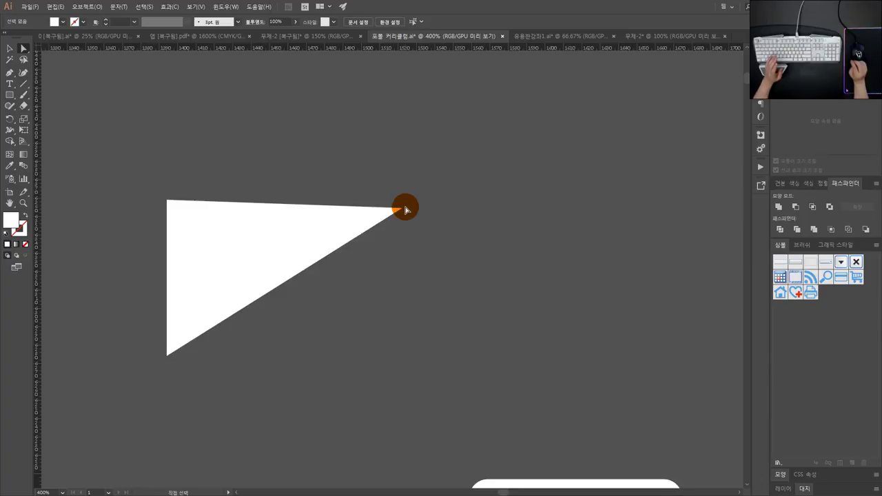
Pull three of the stacked anchor points at the triangle's tip apart, moving them upward, downward and outward to the right
{"action": "left_click", "coordinate": [368, 211]}
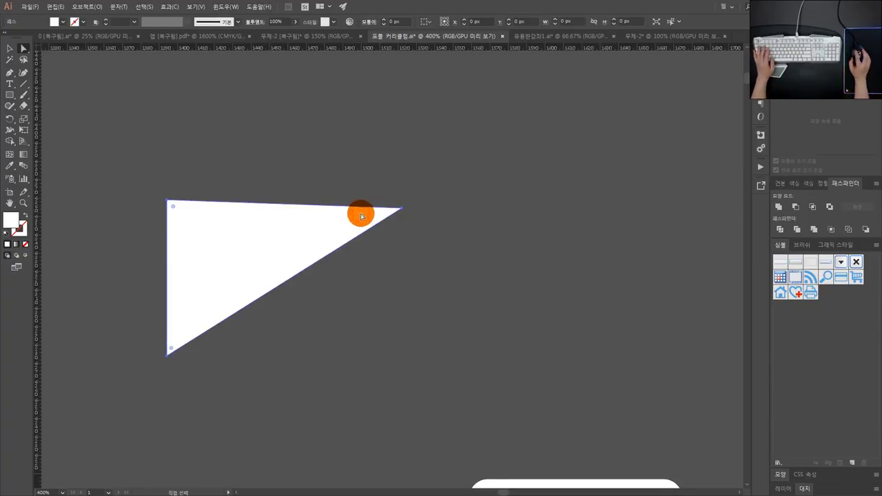
{"action": "left_click", "coordinate": [406, 218]}
{"action": "left_click", "coordinate": [403, 209]}
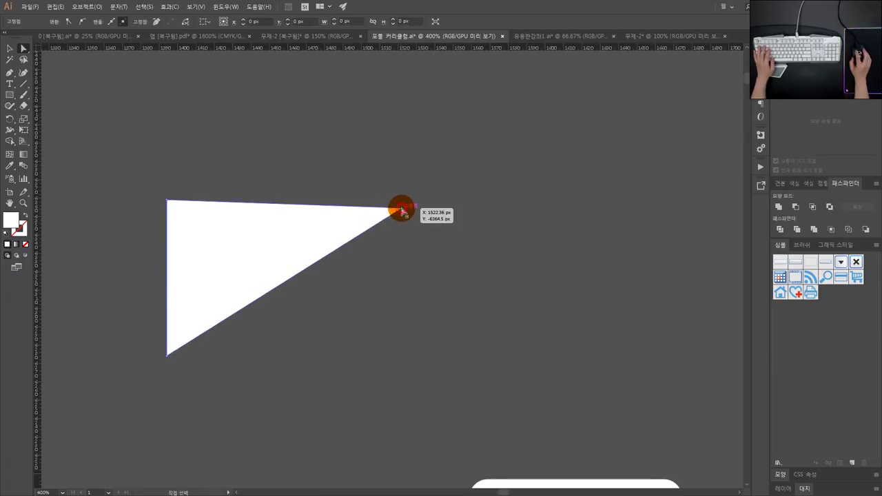
{"action": "left_click_drag", "start_coordinate": [403, 211], "coordinate": [428, 279]}
{"action": "left_click_drag", "start_coordinate": [419, 246], "coordinate": [370, 132]}
{"action": "left_click", "coordinate": [402, 210]}
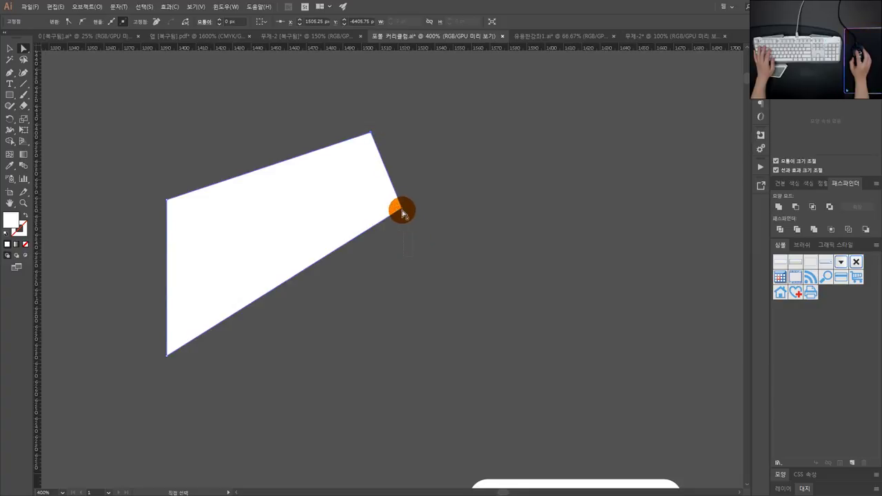
{"action": "left_click_drag", "start_coordinate": [402, 212], "coordinate": [416, 309]}
{"action": "left_click_drag", "start_coordinate": [403, 210], "coordinate": [500, 177]}
Average the polygon's separated right-side anchor points along both axes so they collapse into one tip
{"action": "left_click", "coordinate": [342, 95]}
{"action": "left_click", "coordinate": [485, 177]}
{"action": "right_click", "coordinate": [484, 178]}
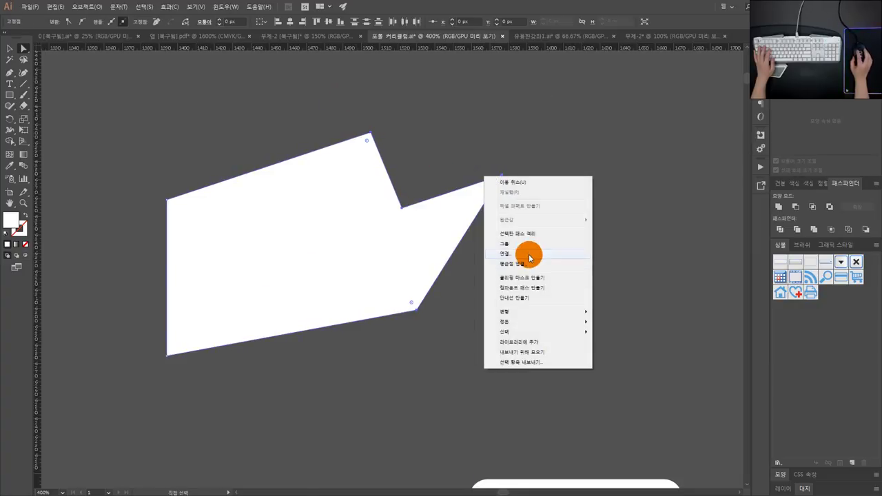
{"action": "left_click", "coordinate": [521, 261]}
{"action": "left_click", "coordinate": [467, 277]}
Try to join the stacked anchor points at the filled triangle's tip
{"action": "right_click", "coordinate": [417, 209]}
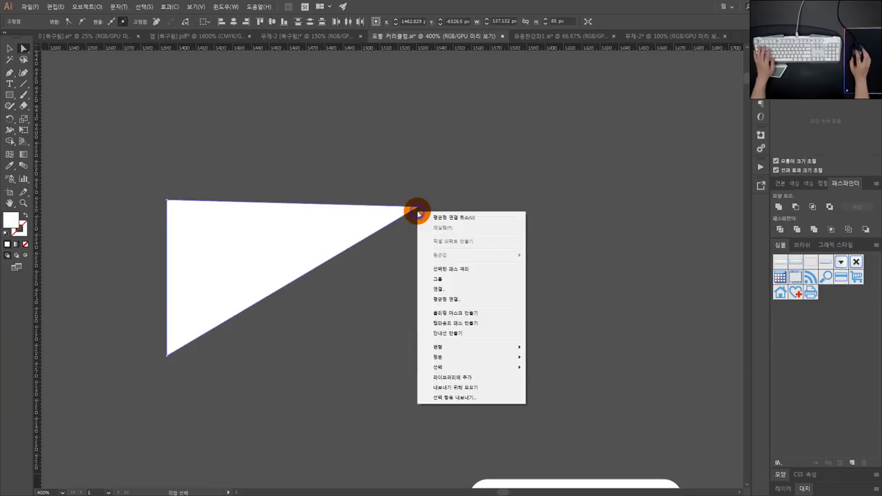
{"action": "left_click", "coordinate": [448, 290]}
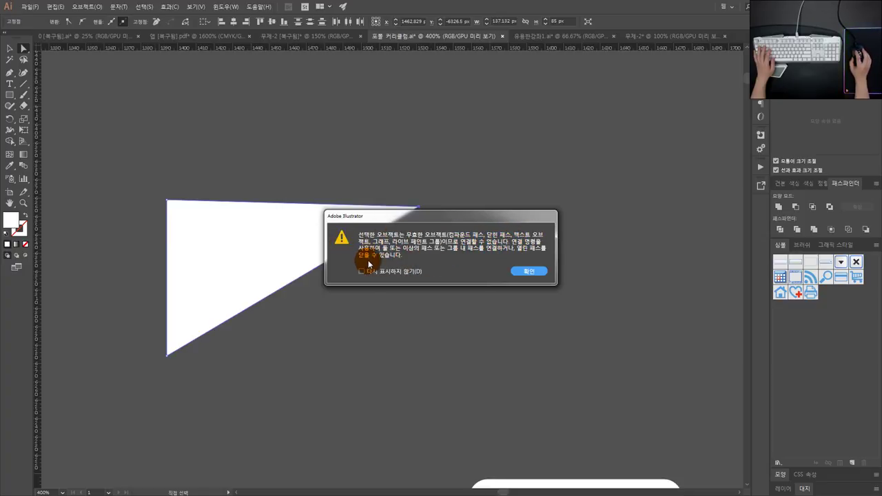
{"action": "left_click", "coordinate": [522, 273]}
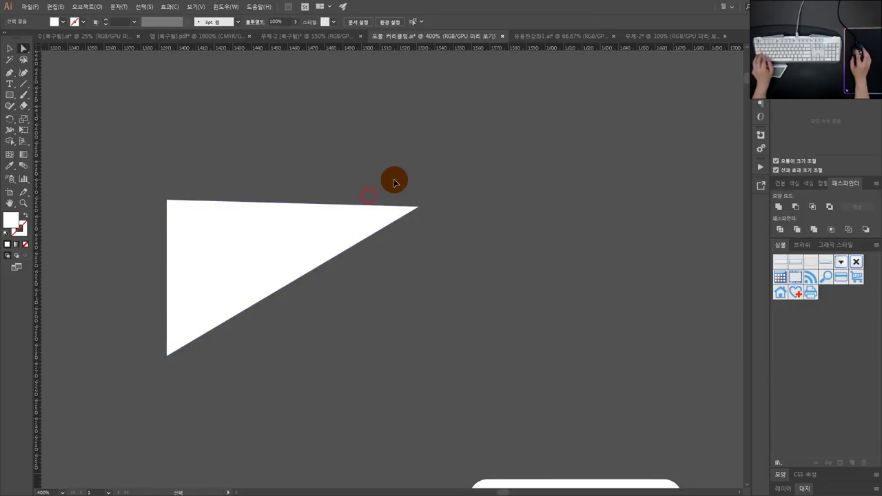
Undo the averaging and anchor point moves back to the original multi-sided polygon
{"action": "key", "text": "ctrl+z"}
{"action": "key", "text": "ctrl+z"}
{"action": "key", "text": "ctrl+z"}
{"action": "key", "text": "ctrl+z"}
{"action": "key", "text": "ctrl+z"}
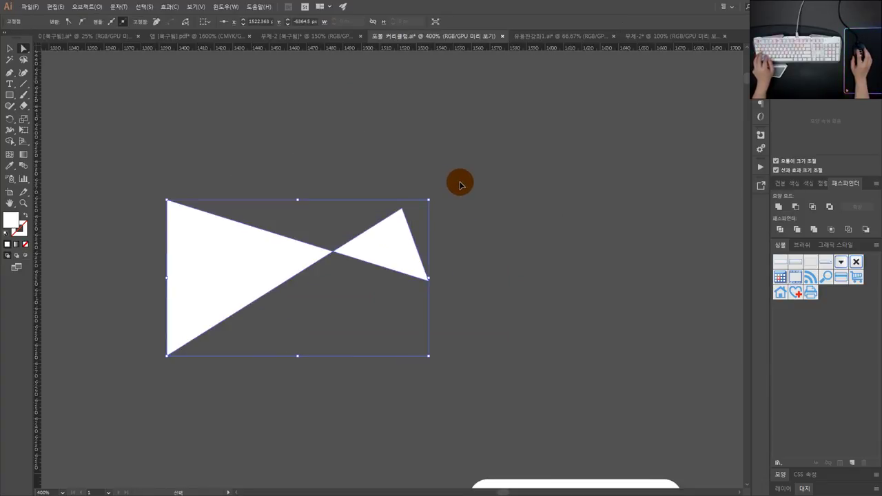
{"action": "key", "text": "a"}
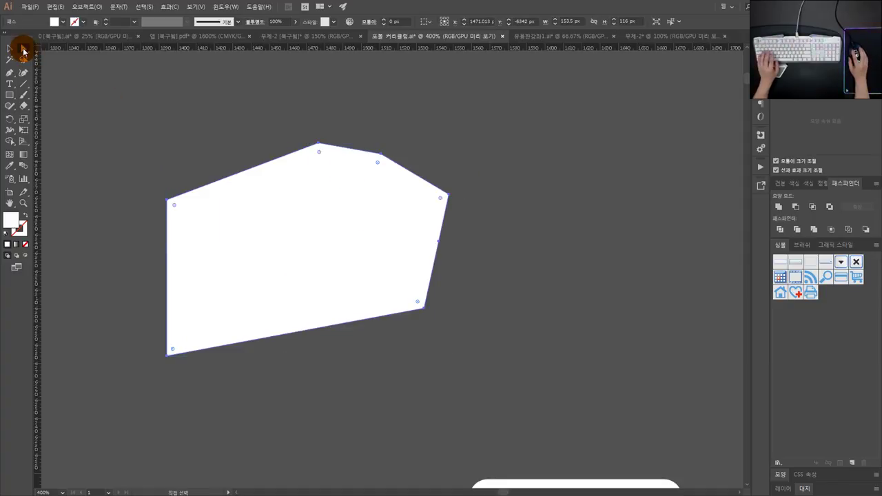
{"action": "left_click", "coordinate": [369, 120]}
{"action": "left_click", "coordinate": [329, 178]}
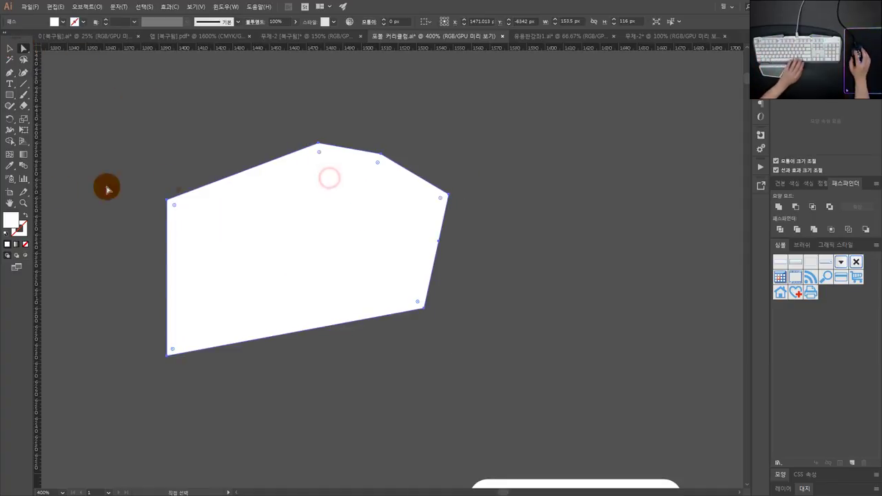
Swap the polygon's fill and stroke so it has a white outline and no fill, and deselect it
{"action": "left_click", "coordinate": [26, 216]}
{"action": "left_click", "coordinate": [198, 88]}
{"action": "left_click", "coordinate": [25, 51]}
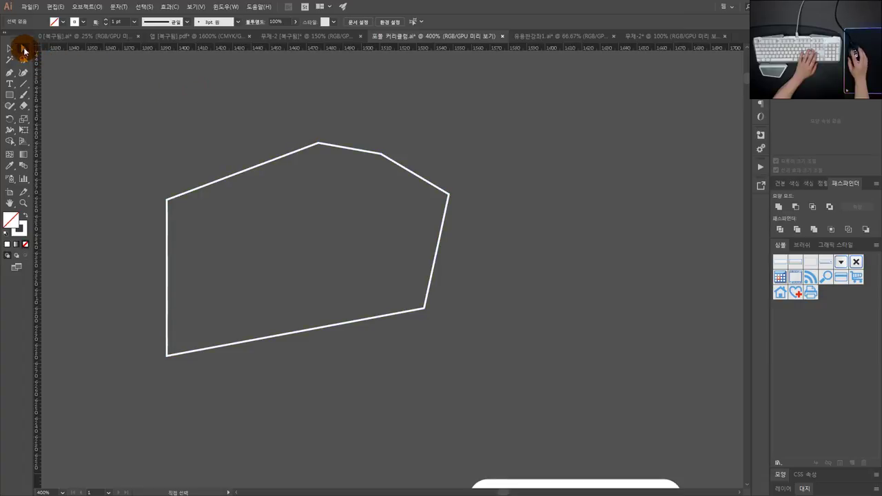
Delete three anchor points on the outline's right side, leaving an open path with two free ends
{"action": "left_click_drag", "start_coordinate": [481, 206], "coordinate": [434, 223]}
{"action": "key", "text": "Delete"}
{"action": "left_click_drag", "start_coordinate": [420, 137], "coordinate": [349, 167]}
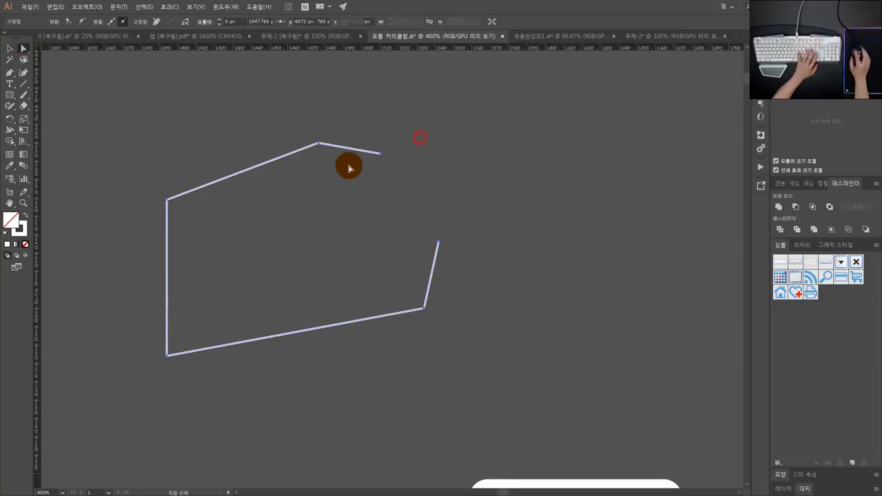
{"action": "key", "text": "Delete"}
{"action": "left_click", "coordinate": [438, 241]}
{"action": "key", "text": "Delete"}
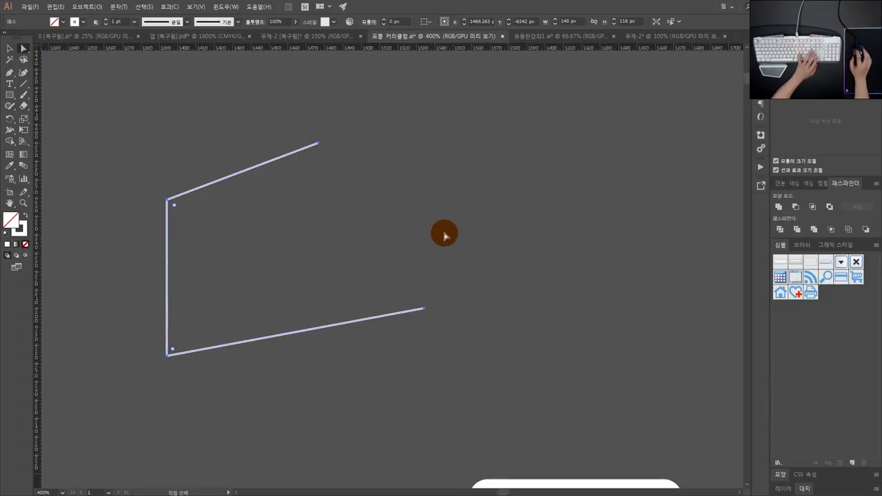
Average the open path's two free endpoints along both axes so they meet at one tip
{"action": "left_click", "coordinate": [393, 197]}
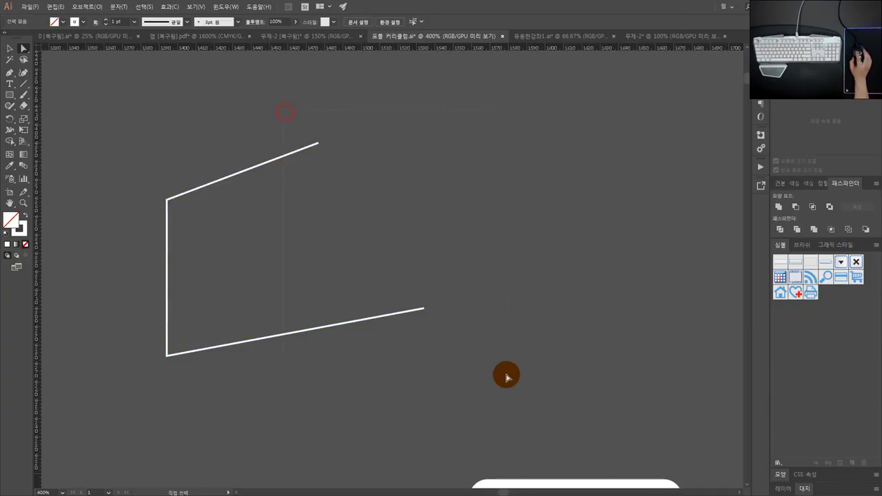
{"action": "key", "text": "ctrl+a"}
{"action": "right_click", "coordinate": [393, 222]}
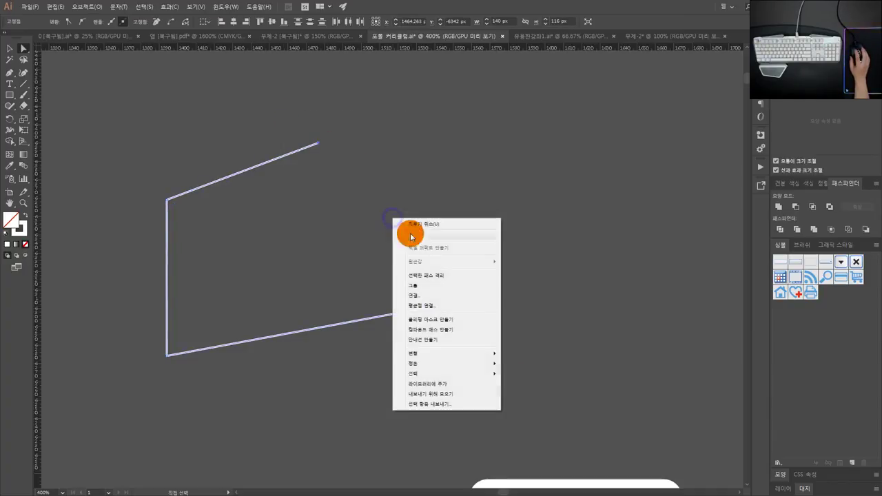
{"action": "left_click", "coordinate": [441, 308]}
{"action": "left_click", "coordinate": [473, 278]}
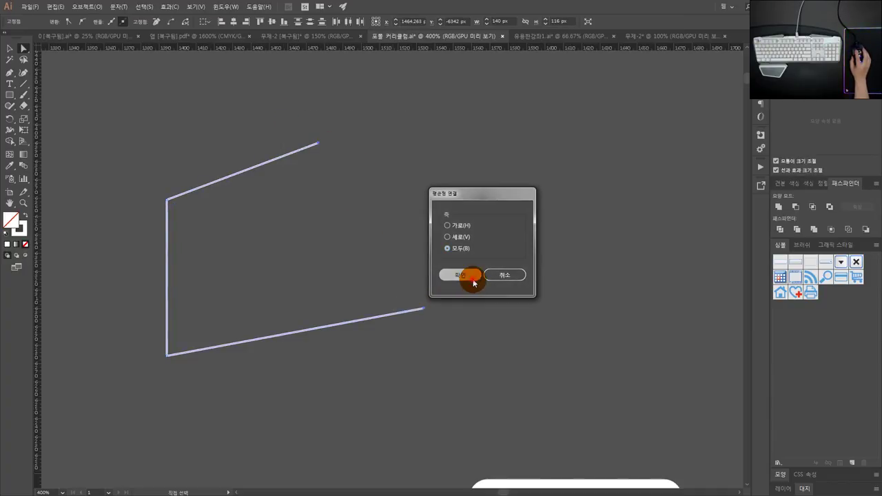
{"action": "right_click", "coordinate": [373, 229]}
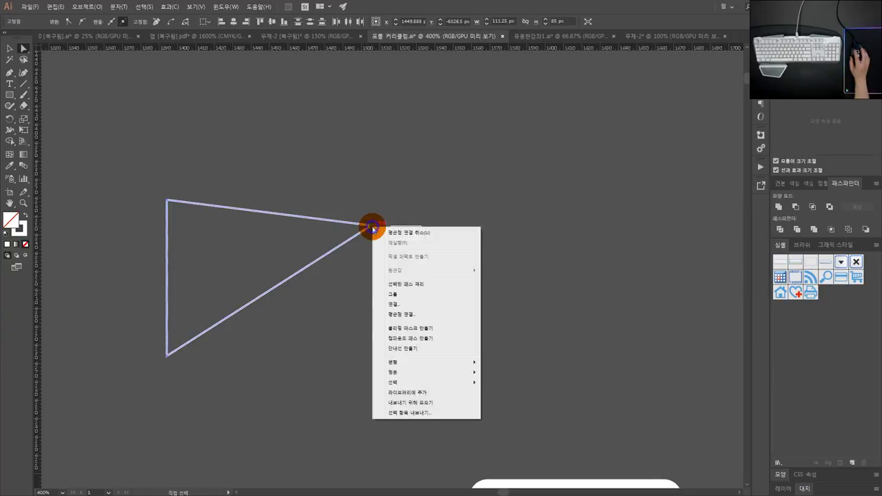
{"action": "left_click", "coordinate": [378, 206]}
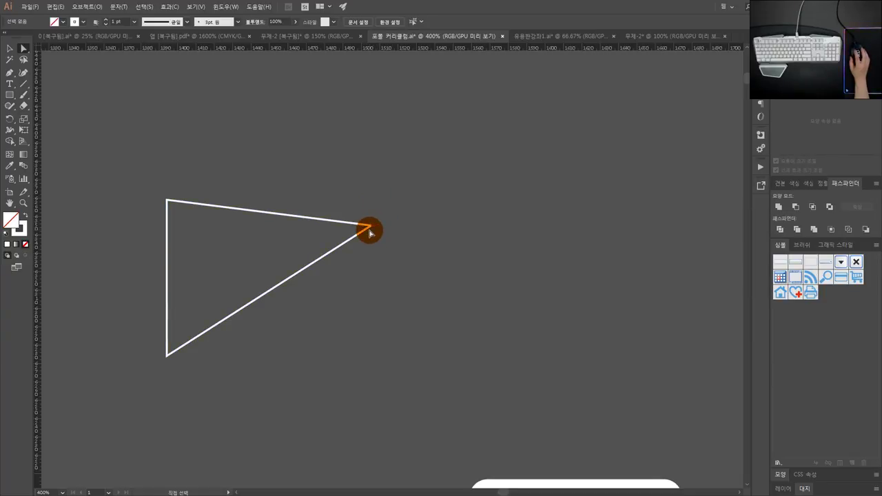
Pull the upper line's endpoint away from the tip, and average both endpoints along both axes again
{"action": "scroll", "coordinate": [367, 228], "scroll_direction": "up", "scroll_amount": 10}
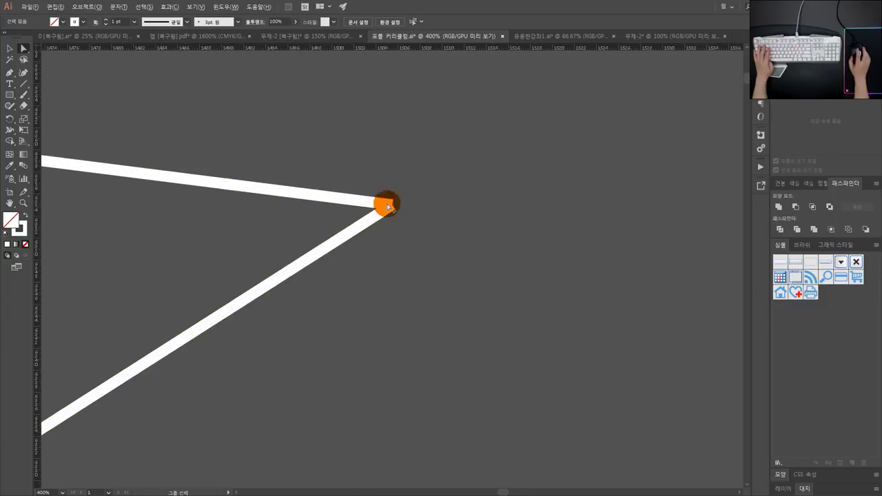
{"action": "mouse_move", "coordinate": [384, 193]}
{"action": "left_mouse_down"}
{"action": "mouse_move", "coordinate": [401, 194]}
{"action": "mouse_move", "coordinate": [437, 271]}
{"action": "left_mouse_up"}
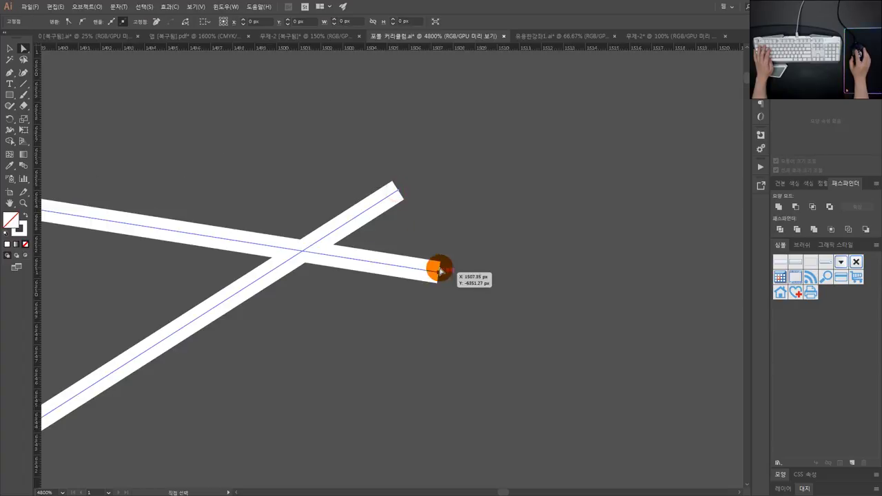
{"action": "left_click", "coordinate": [463, 237]}
{"action": "left_click", "coordinate": [395, 201]}
{"action": "right_click", "coordinate": [421, 202]}
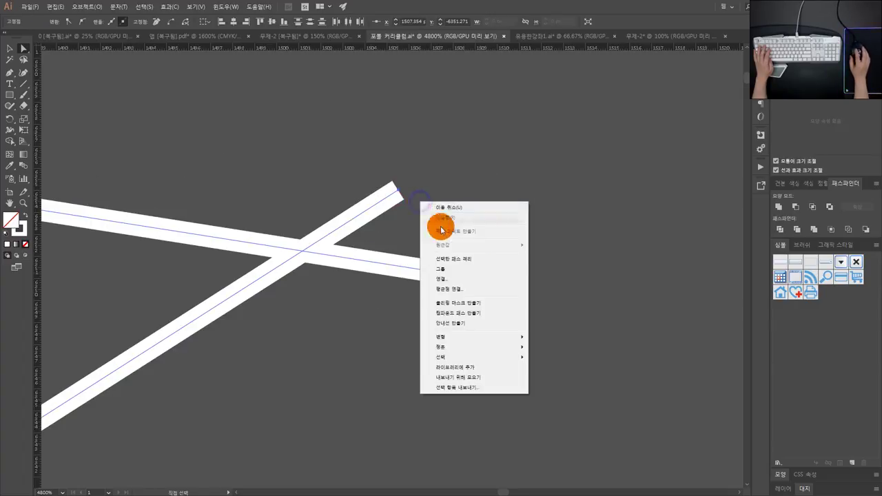
{"action": "left_click", "coordinate": [461, 290]}
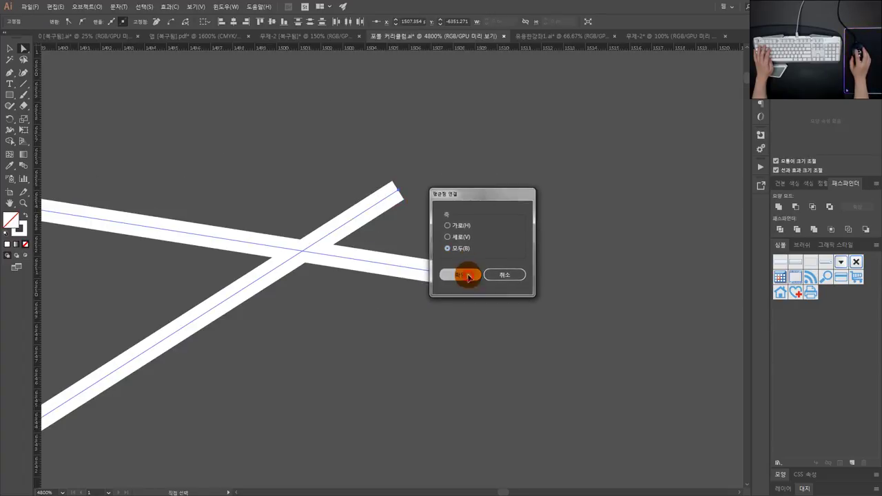
{"action": "left_click", "coordinate": [457, 274]}
Join the two overlapping endpoints at the tip into one anchor point and nudge it slightly
{"action": "right_click", "coordinate": [418, 232]}
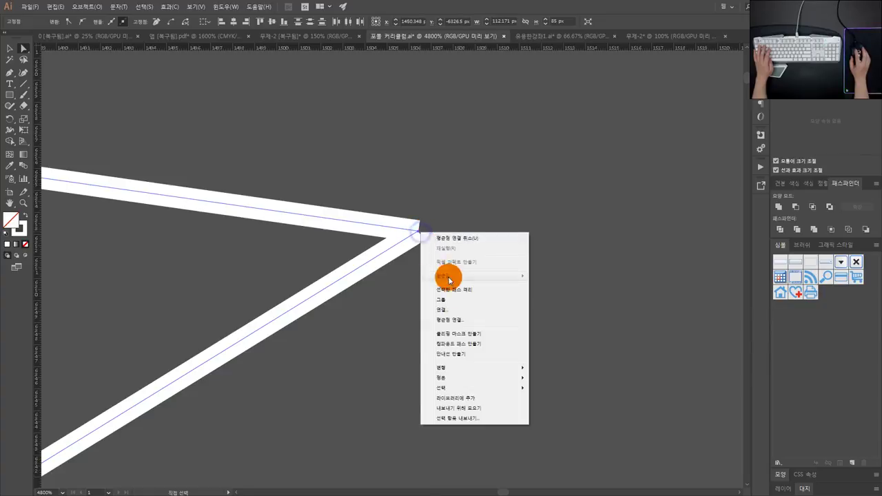
{"action": "left_click", "coordinate": [445, 310]}
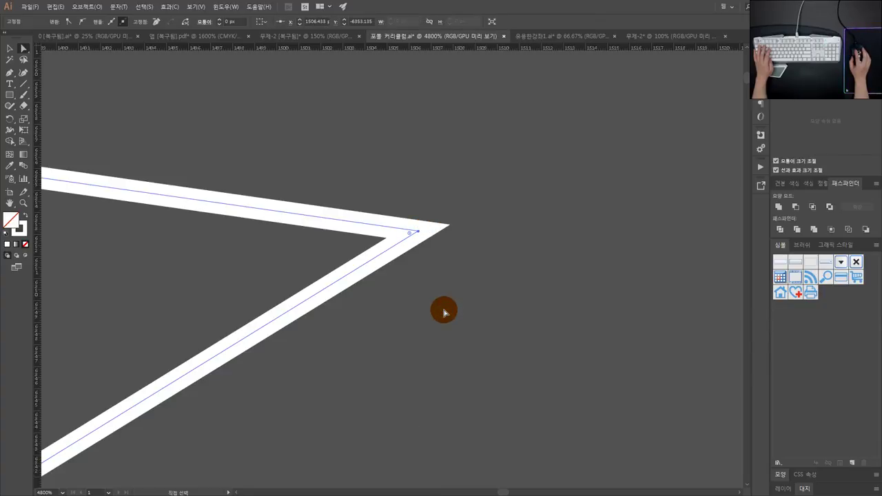
{"action": "mouse_move", "coordinate": [417, 230]}
{"action": "left_mouse_down"}
{"action": "mouse_move", "coordinate": [398, 171]}
{"action": "mouse_move", "coordinate": [417, 242]}
{"action": "left_mouse_up"}
{"action": "scroll", "coordinate": [446, 306], "scroll_direction": "down", "scroll_amount": 2, "text": "alt"}
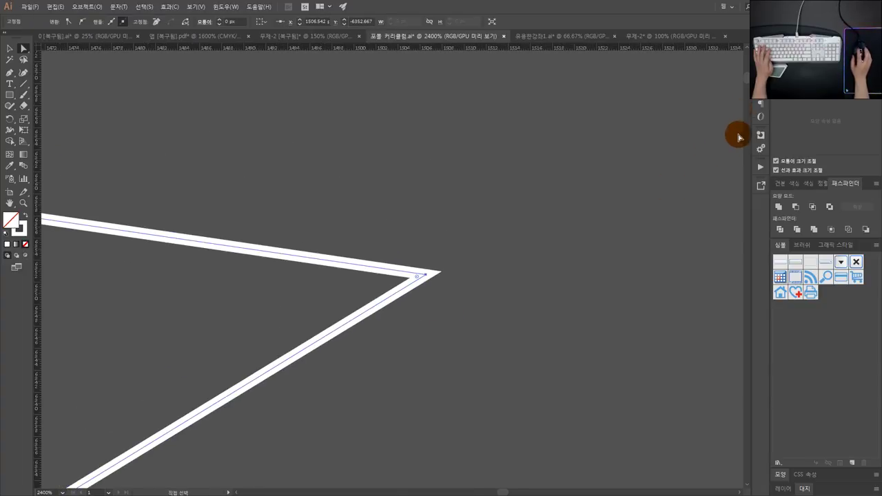
Give the triangle's stroke round caps and round corner joins, and deselect it
{"action": "left_click", "coordinate": [759, 35]}
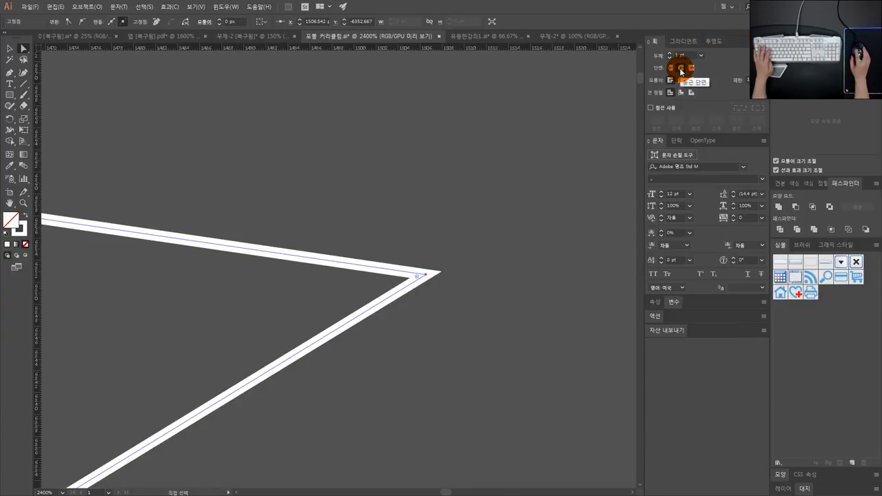
{"action": "left_click", "coordinate": [680, 81]}
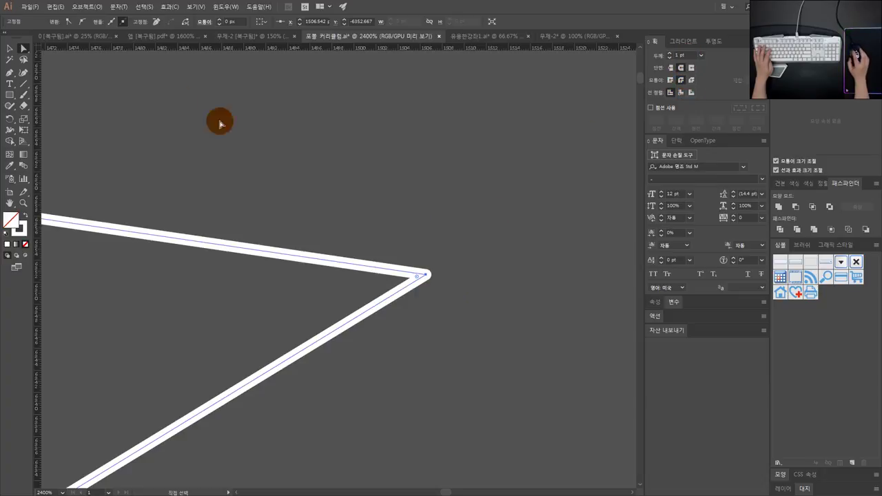
{"action": "left_click", "coordinate": [9, 48]}
{"action": "left_click", "coordinate": [474, 288]}
{"action": "scroll", "coordinate": [475, 287], "scroll_direction": "down", "scroll_amount": 2}
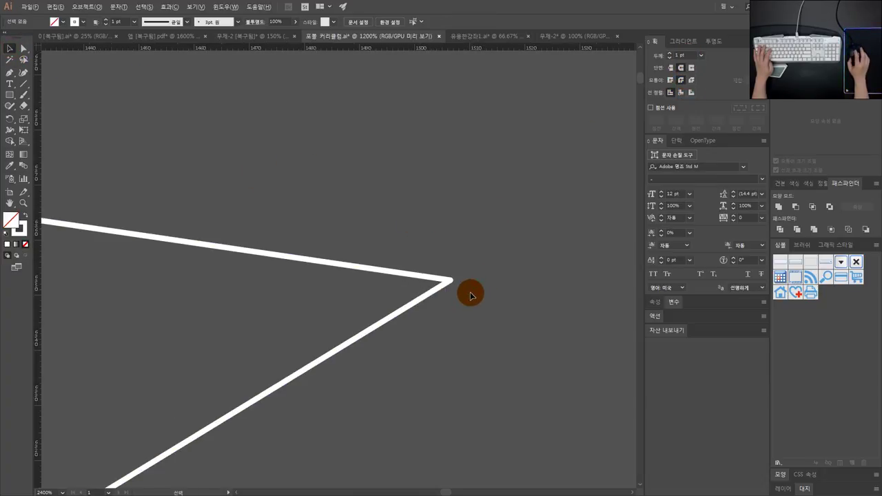
{"action": "scroll", "coordinate": [157, 234], "scroll_direction": "up", "scroll_amount": 2}
{"action": "scroll", "coordinate": [223, 250], "scroll_direction": "down", "scroll_amount": 8}
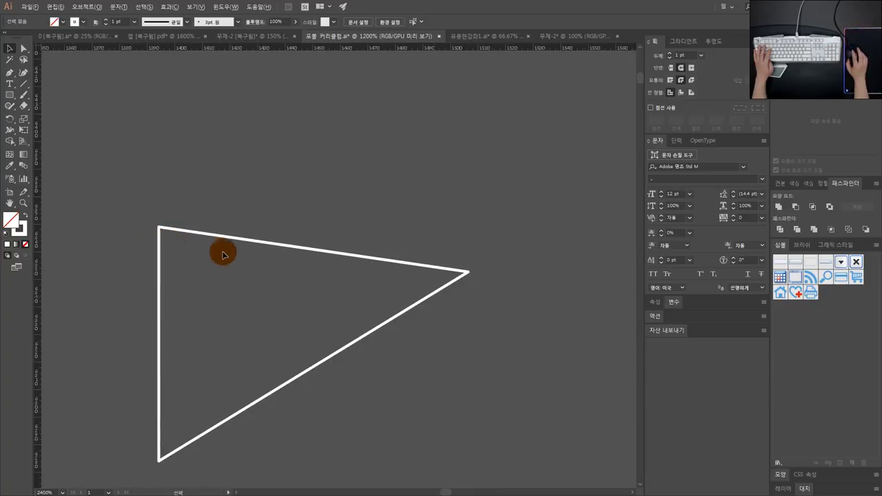
Move the triangle outline to the right above the rounded frame icon, and delete it
{"action": "left_click", "coordinate": [344, 283]}
{"action": "scroll", "coordinate": [347, 291], "scroll_direction": "down", "scroll_amount": 3}
{"action": "scroll", "coordinate": [352, 296], "scroll_direction": "up", "scroll_amount": 4}
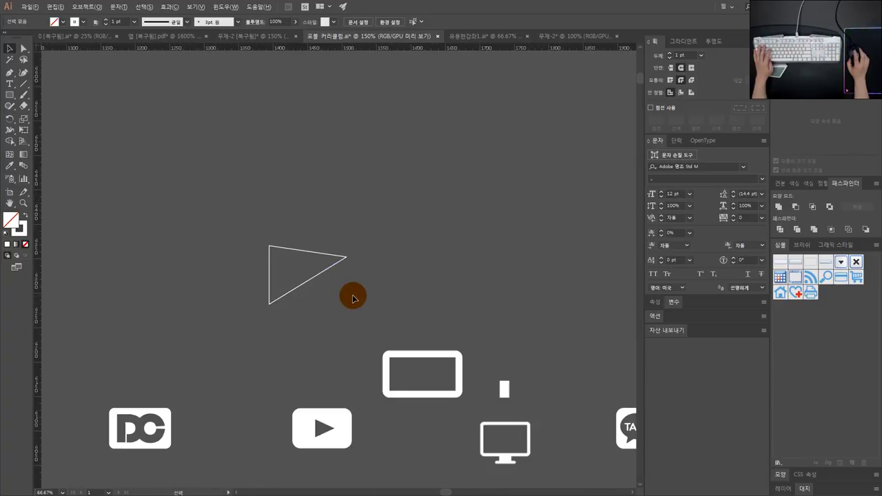
{"action": "left_click_drag", "start_coordinate": [356, 309], "coordinate": [337, 197]}
{"action": "left_click_drag", "start_coordinate": [416, 192], "coordinate": [360, 209]}
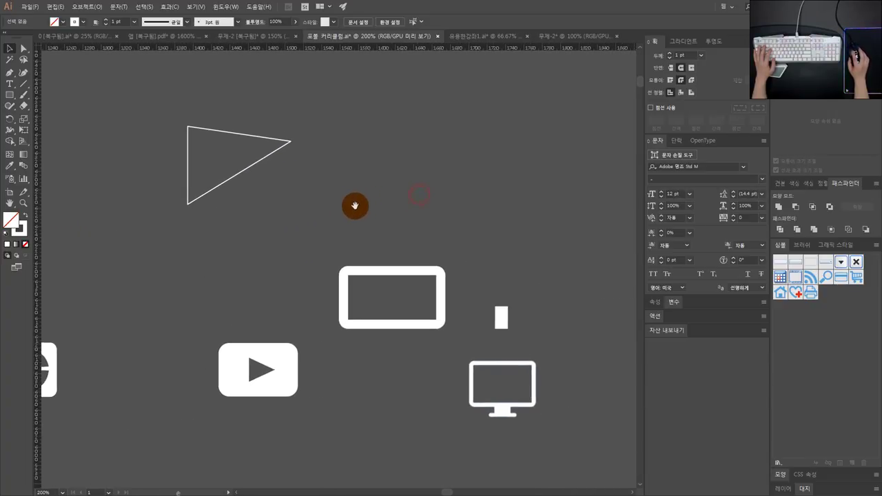
{"action": "left_click_drag", "start_coordinate": [260, 163], "coordinate": [359, 166]}
{"action": "left_click", "coordinate": [410, 181]}
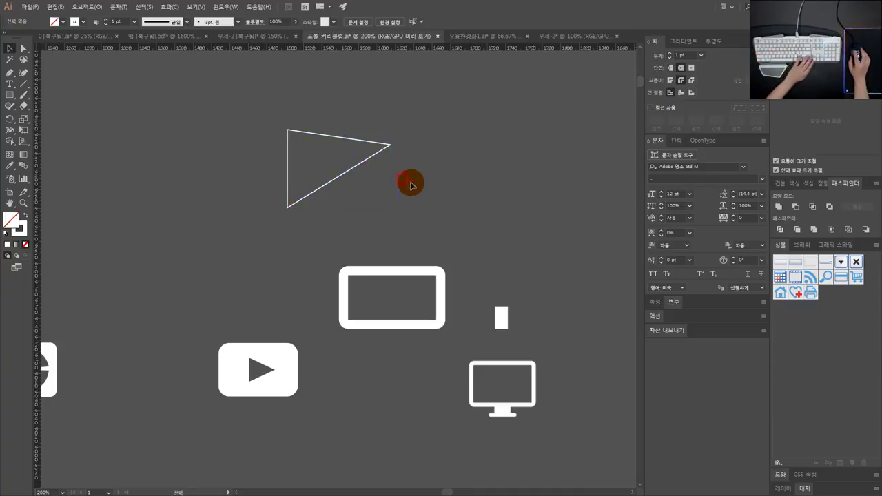
{"action": "left_click_drag", "start_coordinate": [441, 185], "coordinate": [377, 130]}
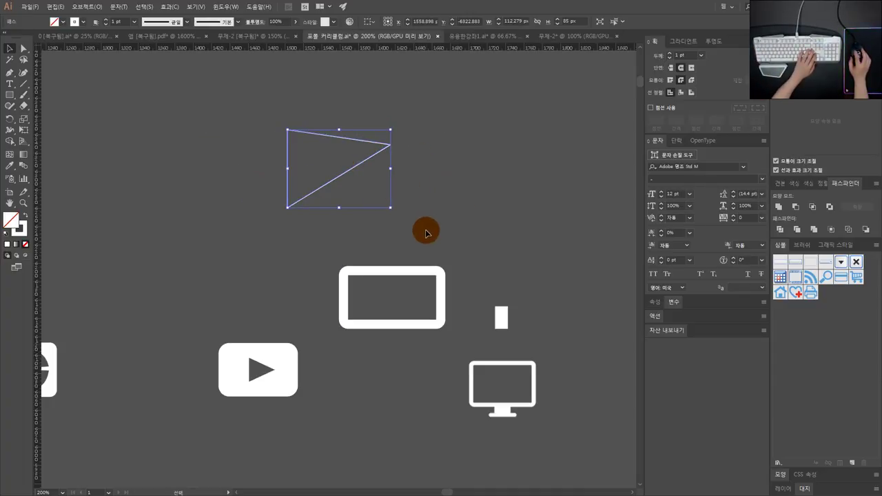
{"action": "key", "text": "Delete"}
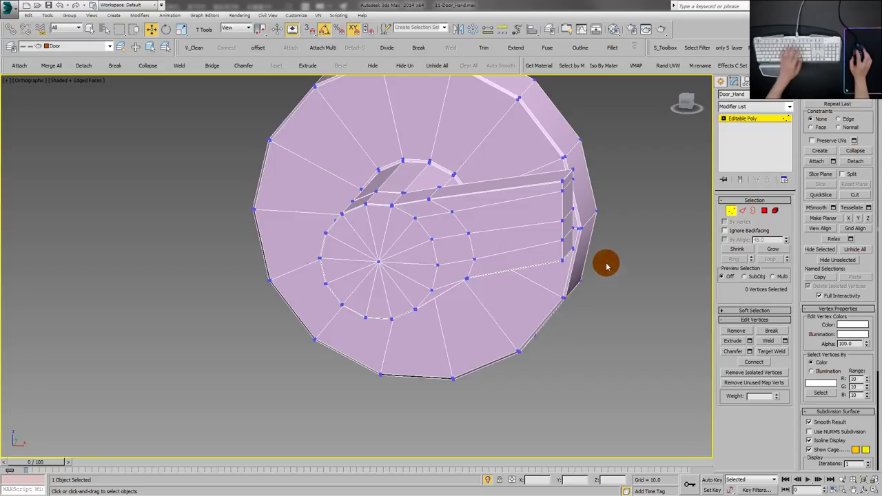
Switch to 3ds Max and leave vertex editing on the Door_Hand object
{"action": "left_click", "coordinate": [731, 210]}
{"action": "scroll", "coordinate": [388, 285], "scroll_direction": "down", "scroll_amount": 5}
{"action": "scroll", "coordinate": [404, 274], "scroll_direction": "up", "scroll_amount": 3}
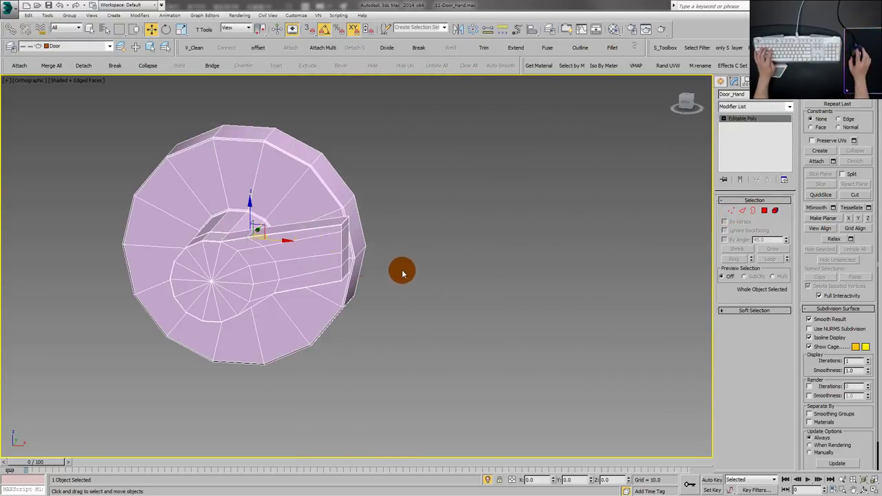
{"action": "left_click", "coordinate": [319, 252]}
Create a box about 152 long, 49 wide and 38 high to the right of the door handle
{"action": "left_click", "coordinate": [720, 83]}
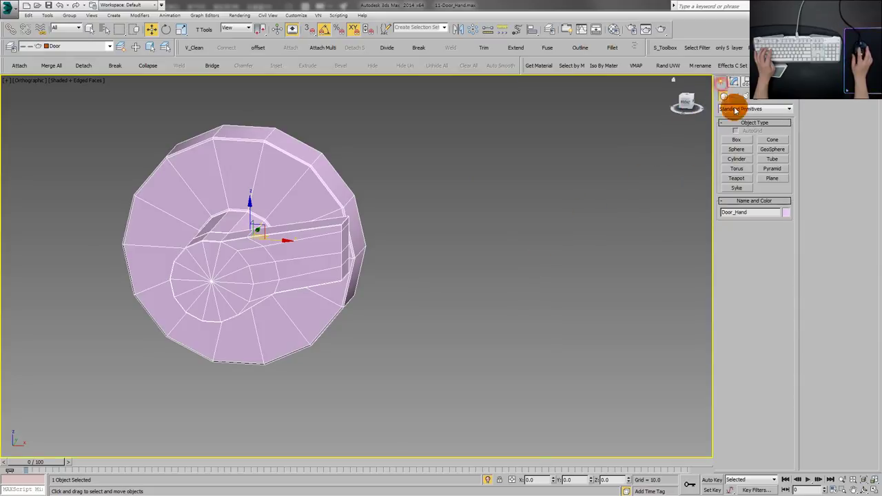
{"action": "left_click", "coordinate": [732, 140]}
{"action": "left_click_drag", "start_coordinate": [434, 208], "coordinate": [490, 346]}
{"action": "left_click", "coordinate": [508, 228]}
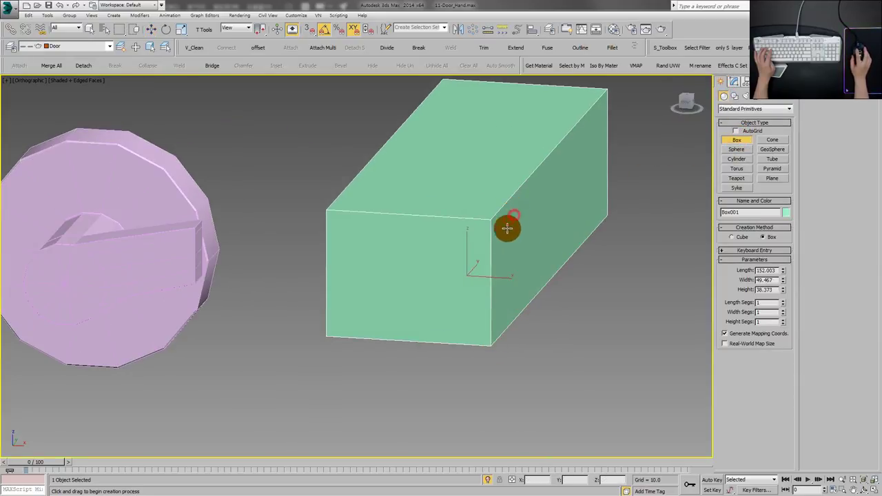
Convert the new box to an Editable Poly
{"action": "key", "text": "w"}
{"action": "scroll", "coordinate": [518, 293], "scroll_direction": "down", "scroll_amount": 3}
{"action": "key", "text": "alt+e"}
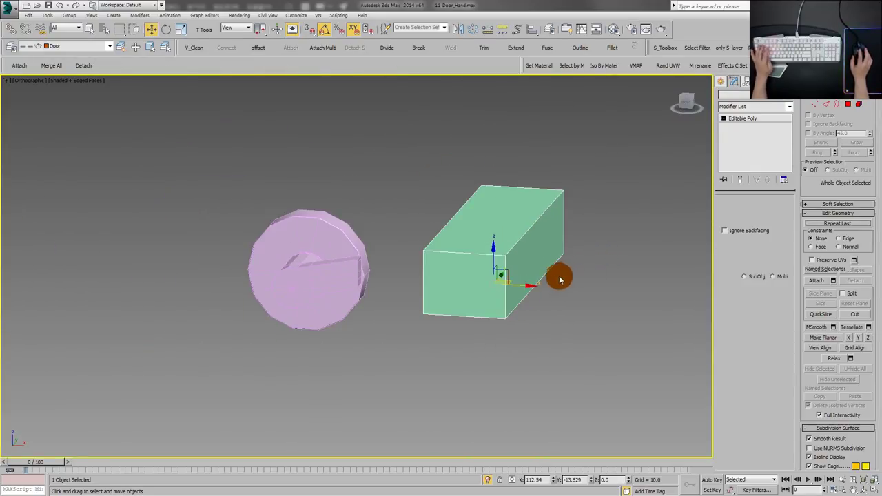
Select the four top vertices of the new box and collapse them into a single point
{"action": "key", "text": "1"}
{"action": "left_click_drag", "start_coordinate": [560, 280], "coordinate": [549, 271]}
{"action": "left_click_drag", "start_coordinate": [400, 163], "coordinate": [551, 276]}
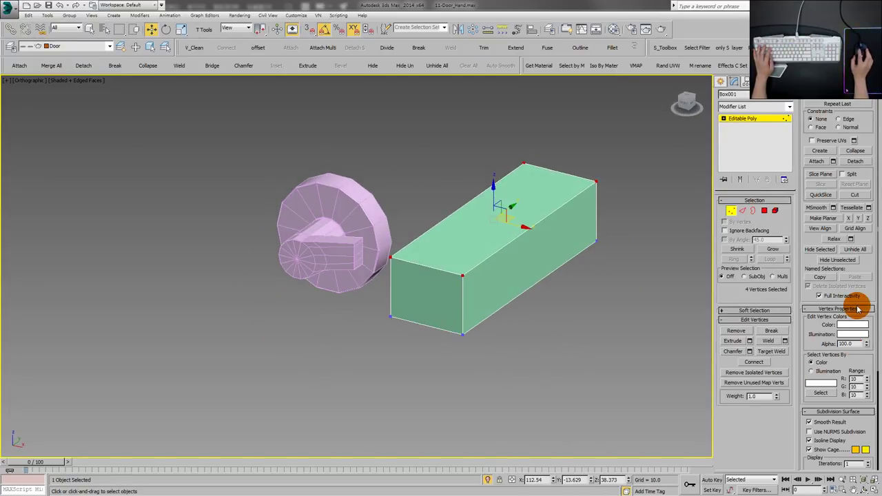
{"action": "scroll", "coordinate": [860, 292], "scroll_direction": "down", "scroll_amount": 3}
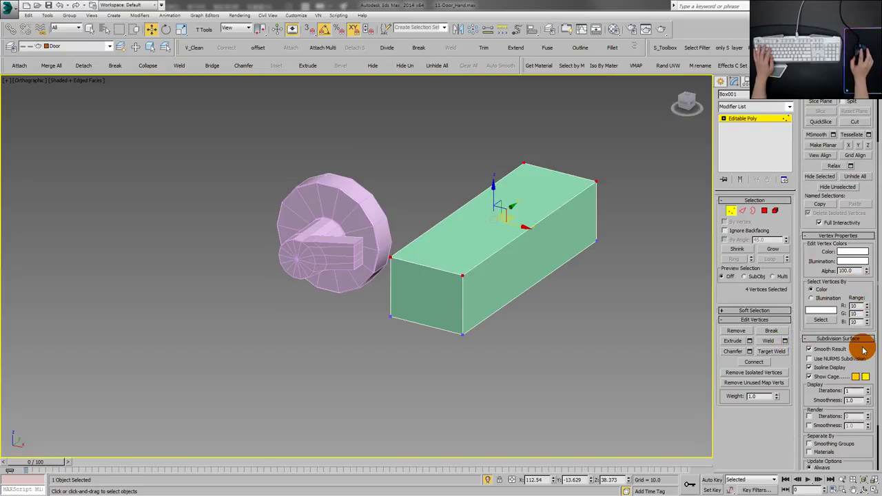
{"action": "scroll", "coordinate": [861, 348], "scroll_direction": "down", "scroll_amount": 1}
{"action": "scroll", "coordinate": [862, 338], "scroll_direction": "up", "scroll_amount": 3}
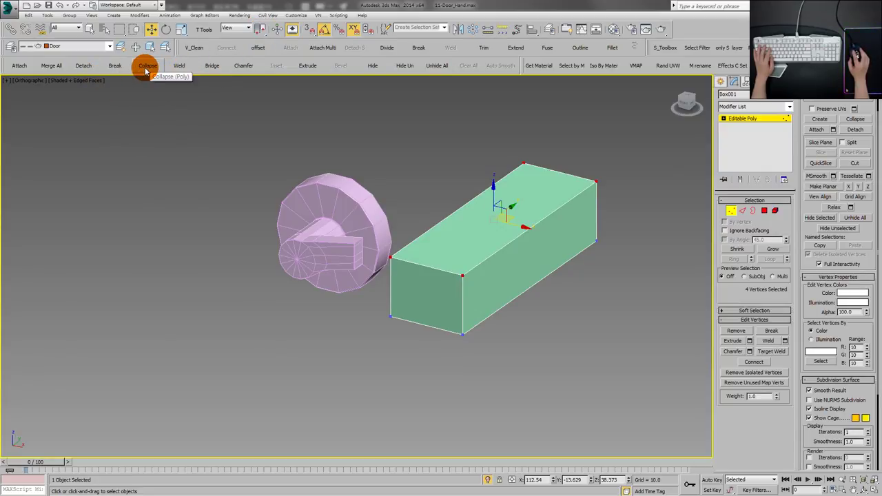
{"action": "left_click", "coordinate": [457, 142]}
{"action": "left_click_drag", "start_coordinate": [510, 170], "coordinate": [534, 149]}
{"action": "left_click_drag", "start_coordinate": [421, 152], "coordinate": [589, 255]}
{"action": "left_click", "coordinate": [149, 66]}
Move the collapsed top vertex along X to about 78.5 and leave vertex editing
{"action": "left_click_drag", "start_coordinate": [484, 171], "coordinate": [547, 199]}
{"action": "left_click", "coordinate": [507, 227]}
{"action": "left_click", "coordinate": [492, 217]}
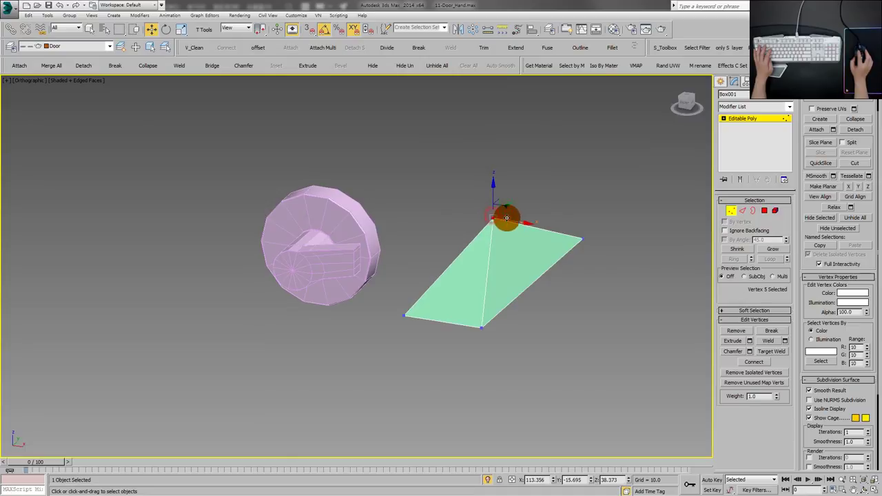
{"action": "left_click_drag", "start_coordinate": [511, 217], "coordinate": [458, 211]}
{"action": "left_click_drag", "start_coordinate": [585, 210], "coordinate": [577, 193]}
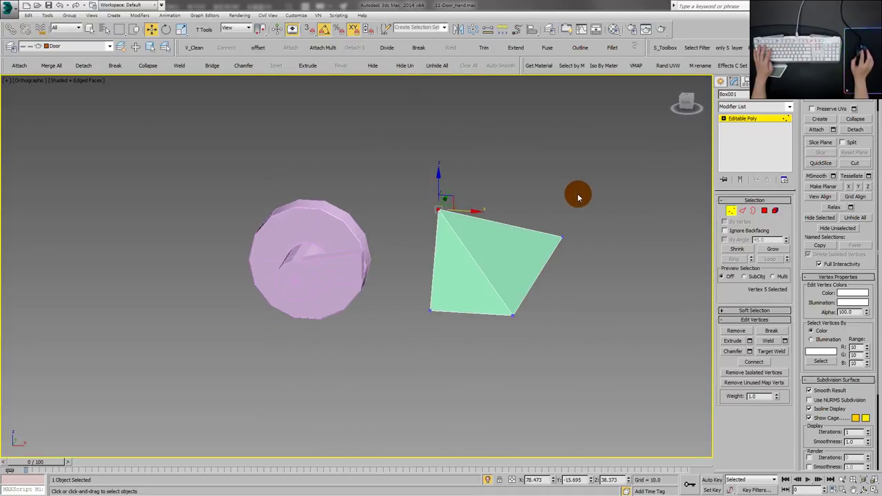
{"action": "left_click", "coordinate": [732, 211]}
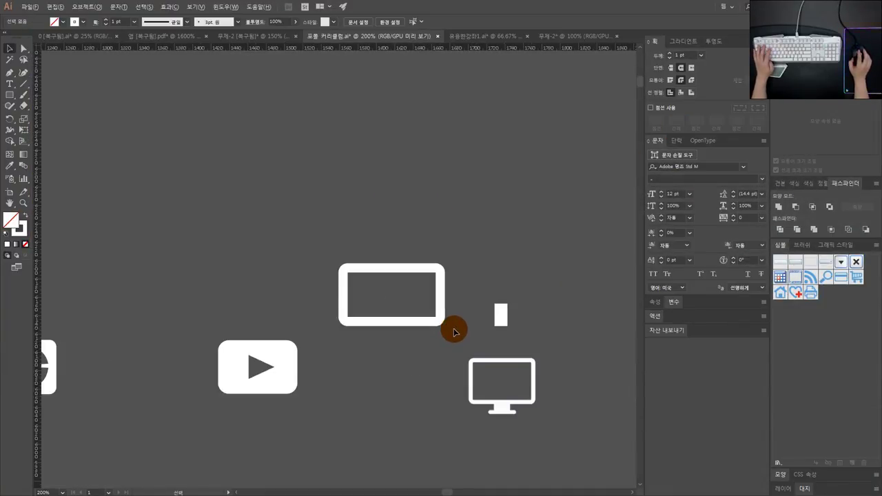
Switch to Illustrator and look through the Path and Blend commands for objects
{"action": "left_click_drag", "start_coordinate": [454, 332], "coordinate": [346, 230]}
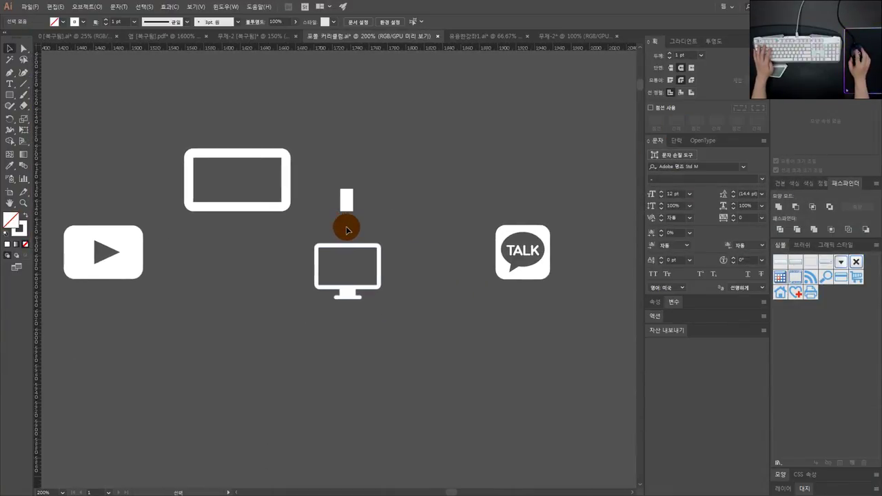
{"action": "scroll", "coordinate": [346, 230], "scroll_direction": "down", "scroll_amount": 1}
{"action": "scroll", "coordinate": [346, 233], "scroll_direction": "down", "scroll_amount": 2}
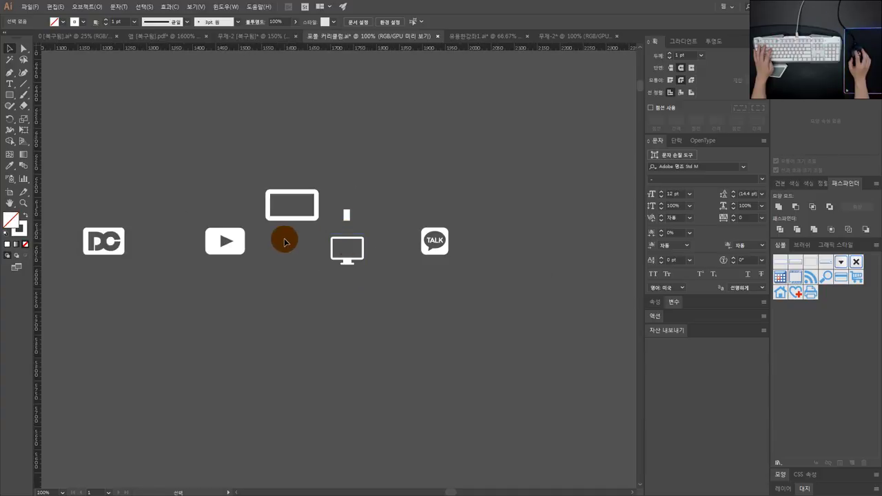
{"action": "left_click_drag", "start_coordinate": [244, 232], "coordinate": [299, 229]}
{"action": "scroll", "coordinate": [336, 190], "scroll_direction": "up", "scroll_amount": 1}
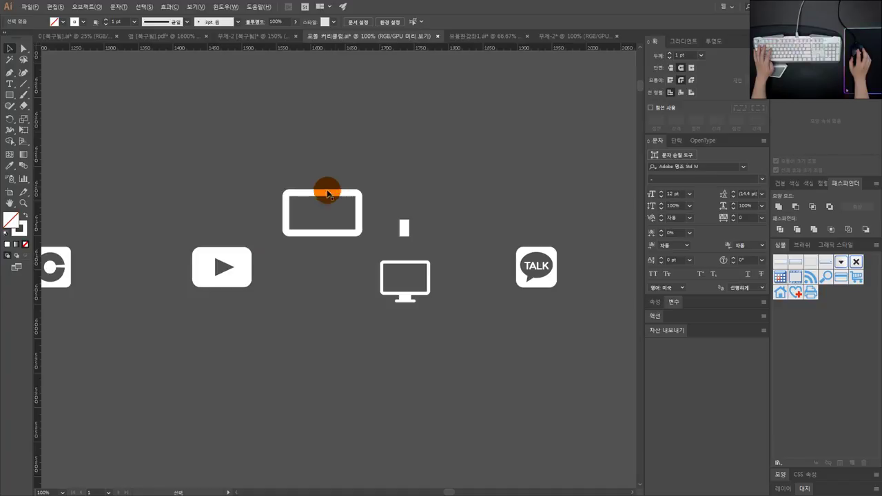
{"action": "left_click", "coordinate": [93, 9]}
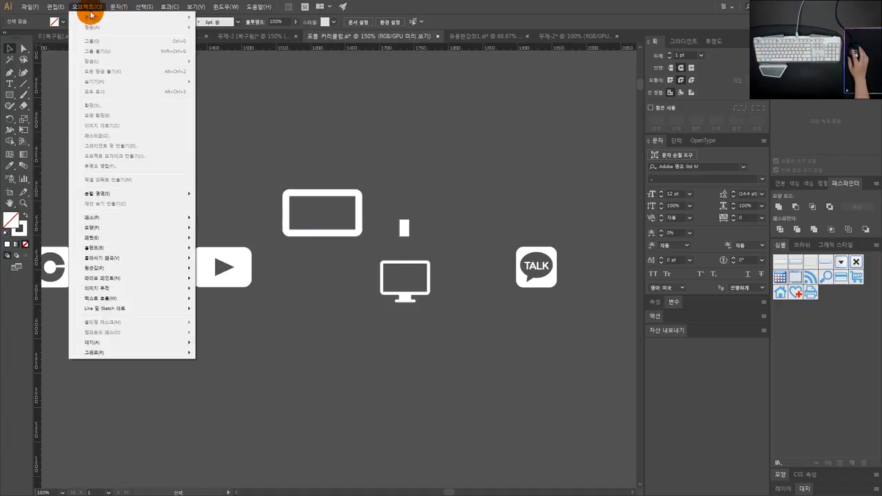
{"action": "mouse_move", "coordinate": [122, 218]}
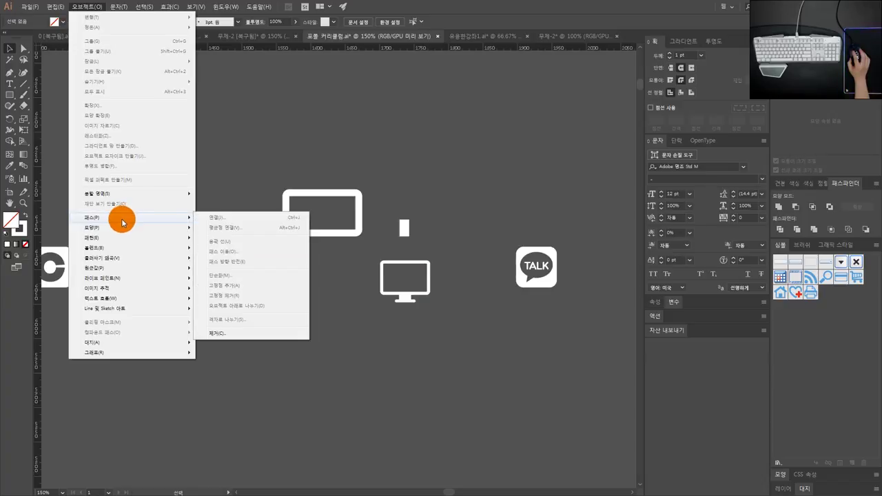
{"action": "mouse_move", "coordinate": [116, 250]}
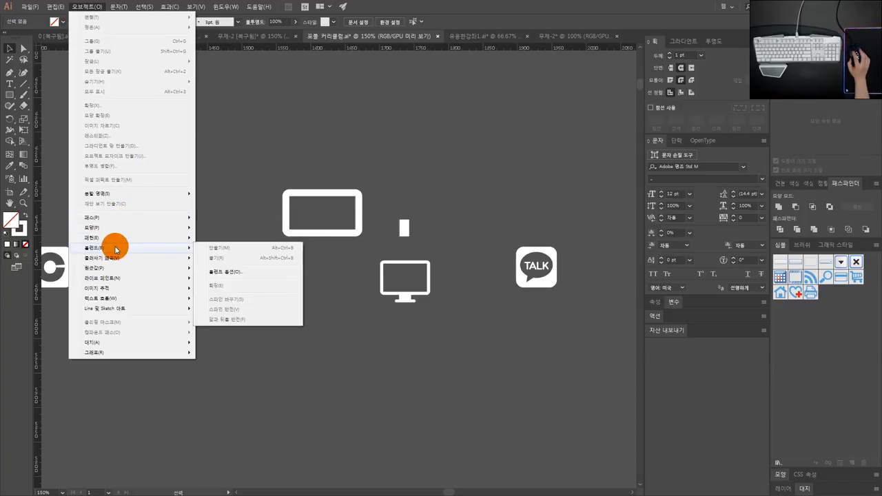
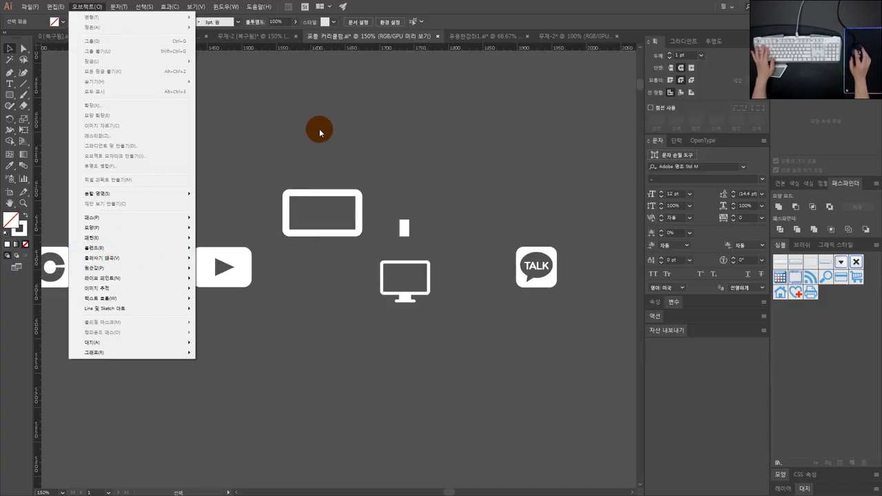
{"action": "left_click", "coordinate": [341, 71]}
Review the object Shape and Blend commands and the available Illustrator and Photoshop effects, including Blur
{"action": "left_click", "coordinate": [285, 225]}
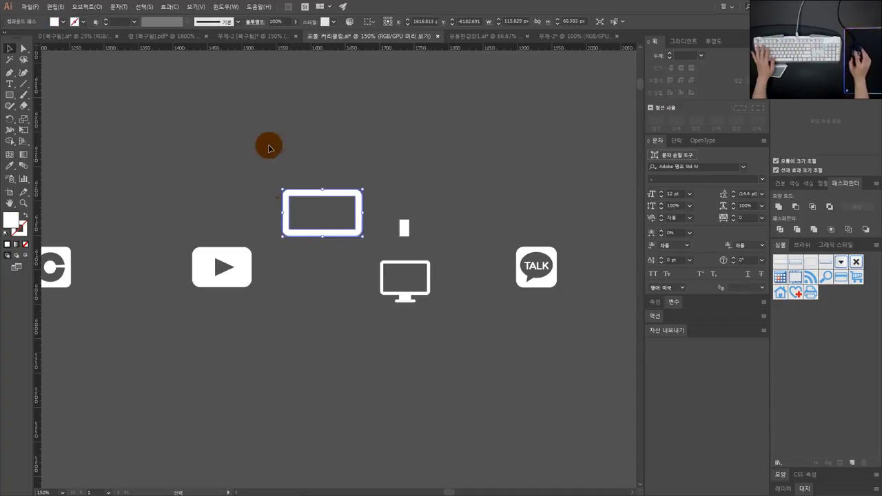
{"action": "left_click", "coordinate": [284, 123]}
{"action": "left_click_drag", "start_coordinate": [284, 123], "coordinate": [271, 171]}
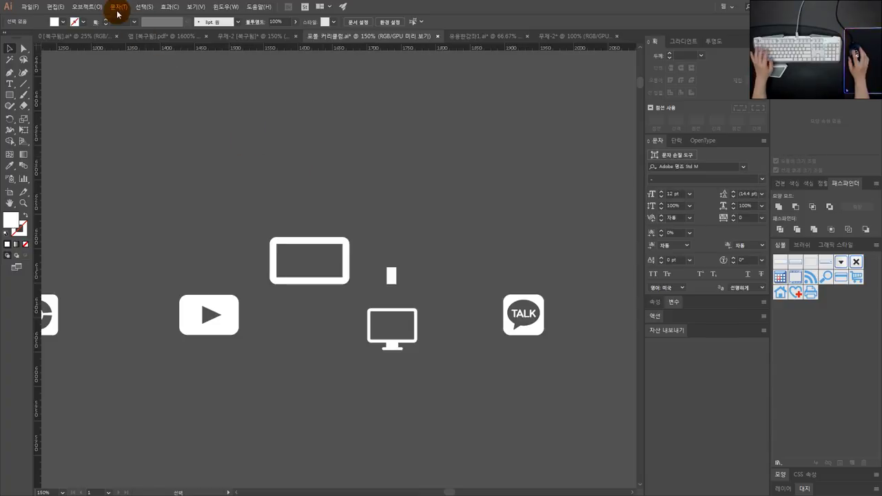
{"action": "left_click", "coordinate": [89, 7]}
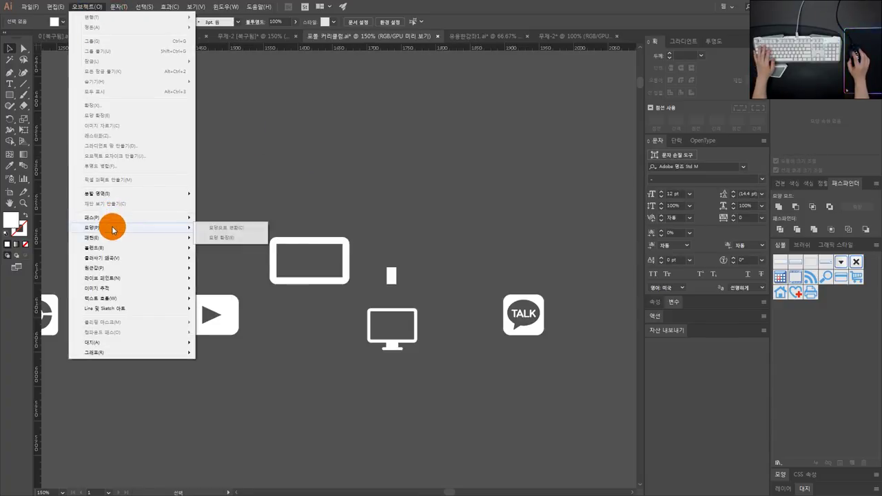
{"action": "mouse_move", "coordinate": [114, 246]}
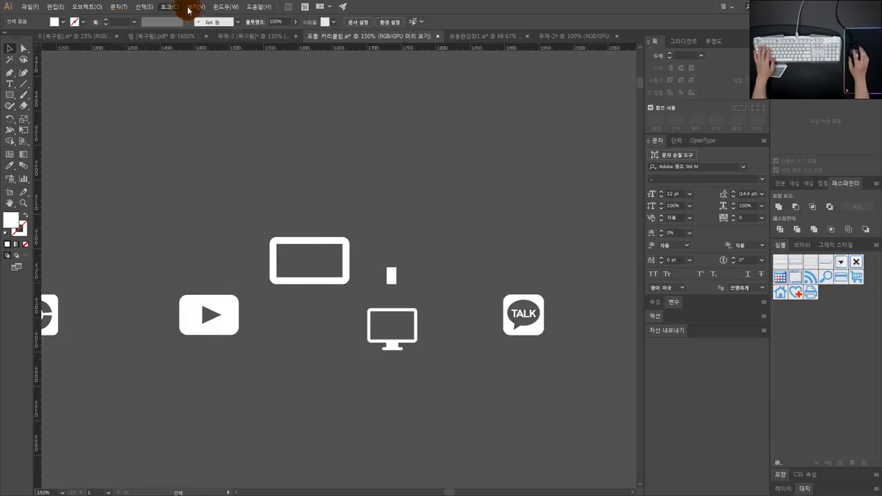
{"action": "left_click", "coordinate": [173, 8]}
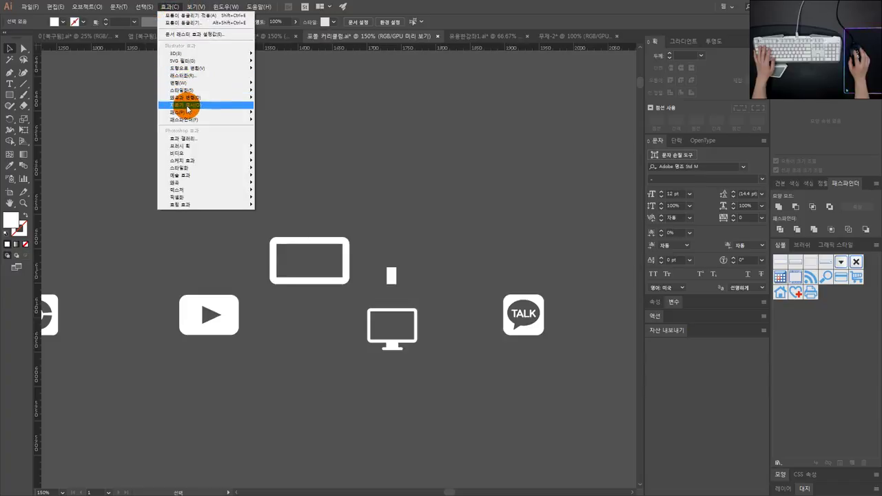
{"action": "mouse_move", "coordinate": [192, 97]}
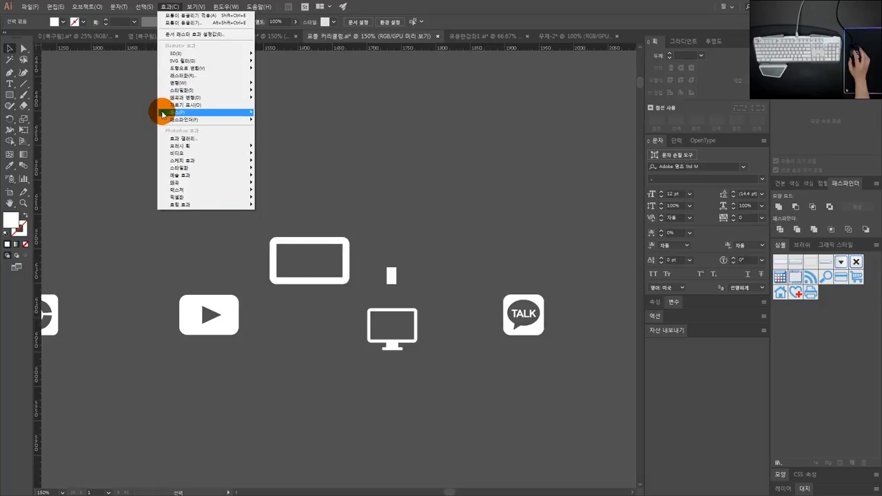
{"action": "mouse_move", "coordinate": [174, 206]}
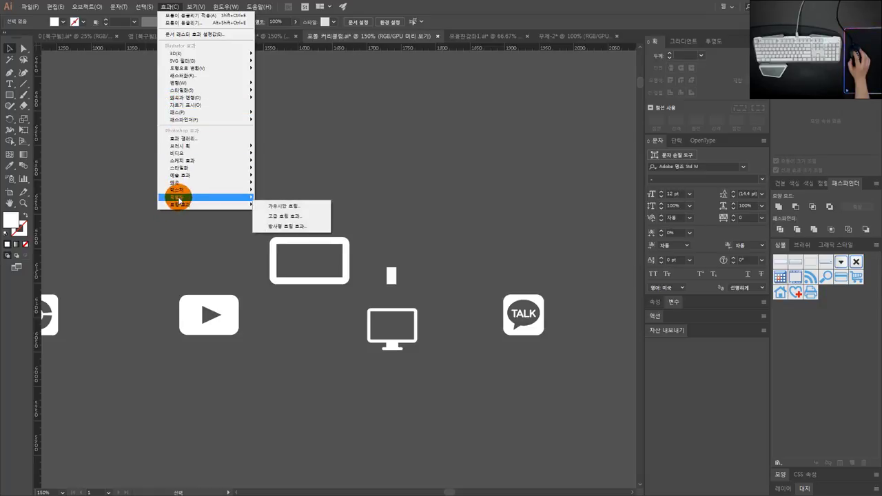
{"action": "left_click", "coordinate": [286, 132]}
Apply a previewed black drop shadow to the rounded frame: Multiply mode, 75% opacity, 7 px X and Y offsets, 5 px blur
{"action": "left_click", "coordinate": [346, 258]}
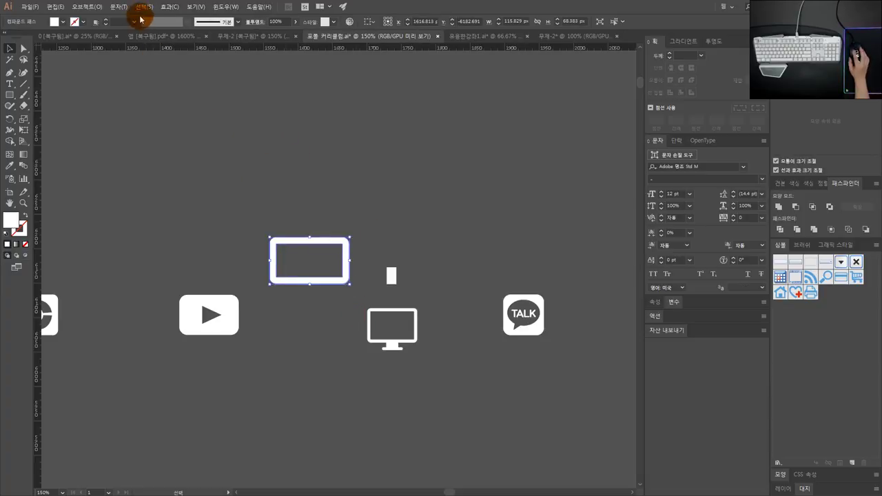
{"action": "left_click", "coordinate": [98, 7]}
{"action": "mouse_move", "coordinate": [136, 7]}
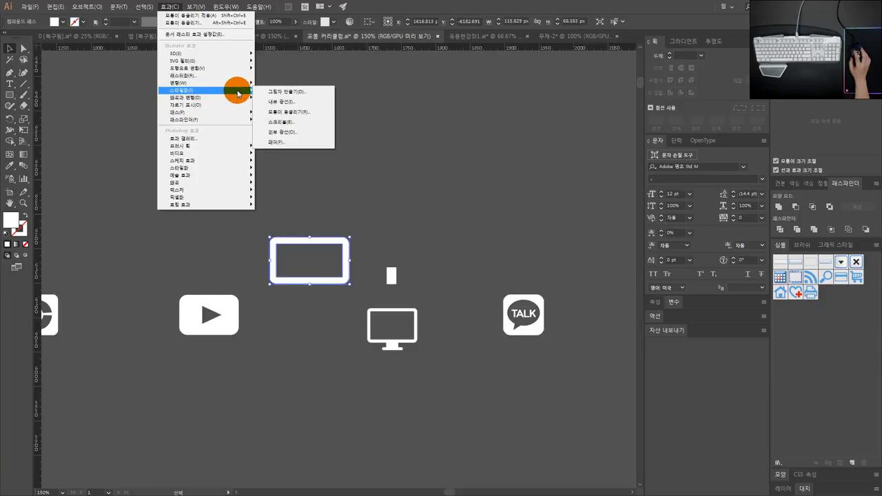
{"action": "left_click", "coordinate": [266, 91]}
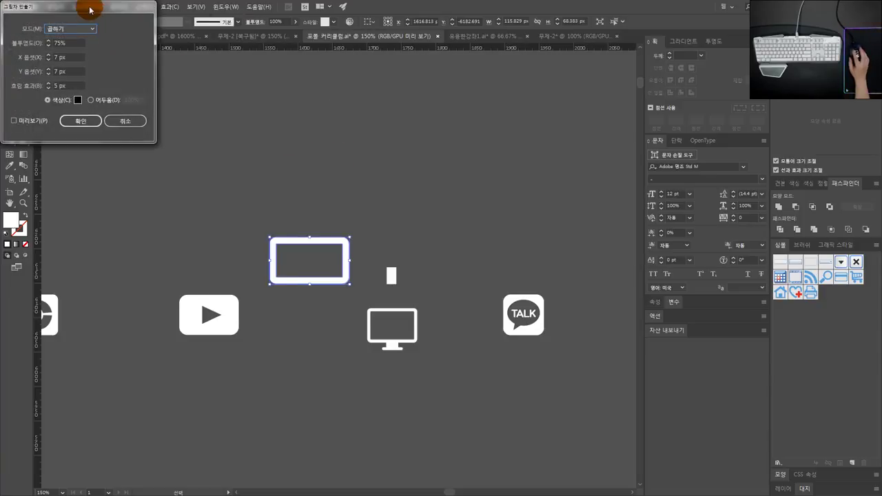
{"action": "left_click_drag", "start_coordinate": [84, 7], "coordinate": [503, 83]}
{"action": "left_click", "coordinate": [458, 200]}
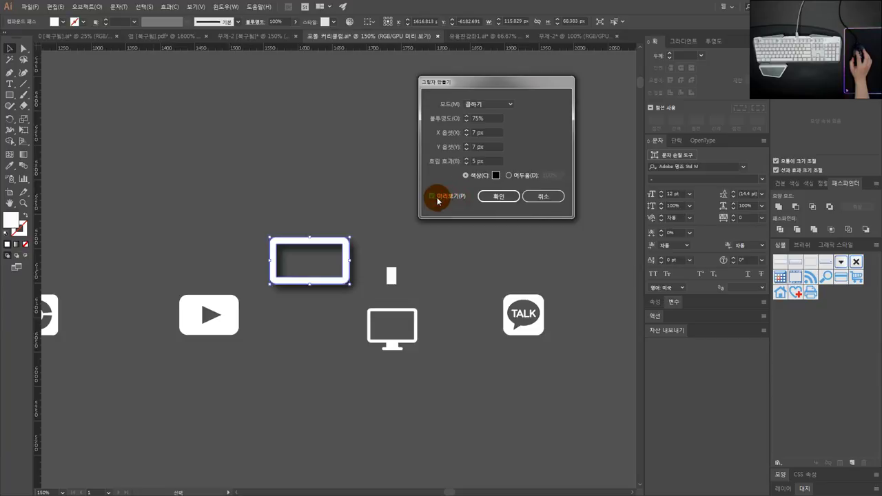
{"action": "left_click", "coordinate": [499, 197]}
Move the shadowed rounded frame into the empty area above the small white rectangle and monitor icon
{"action": "left_click_drag", "start_coordinate": [348, 238], "coordinate": [416, 126]}
{"action": "left_click", "coordinate": [482, 145]}
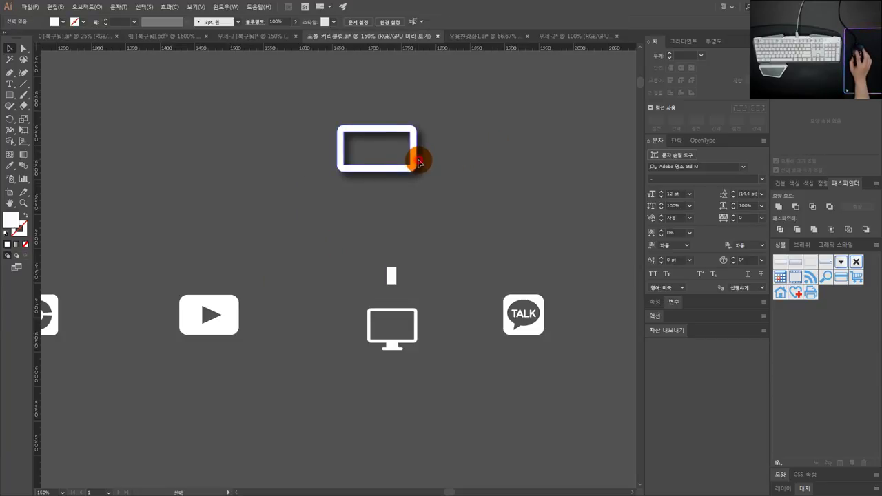
{"action": "left_click_drag", "start_coordinate": [418, 161], "coordinate": [381, 183]}
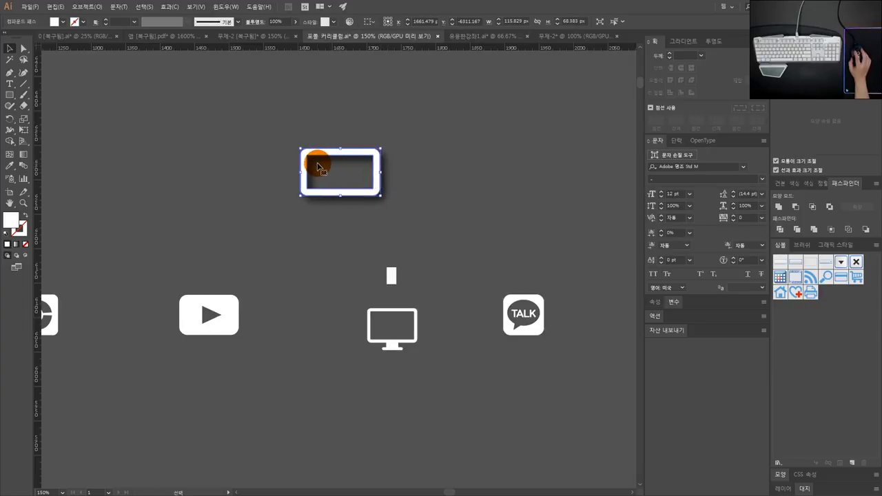
Examine the pixel quality of the drop shadow along the rounded frame's inner and outer edges
{"action": "scroll", "coordinate": [312, 154], "scroll_direction": "up", "scroll_amount": 7}
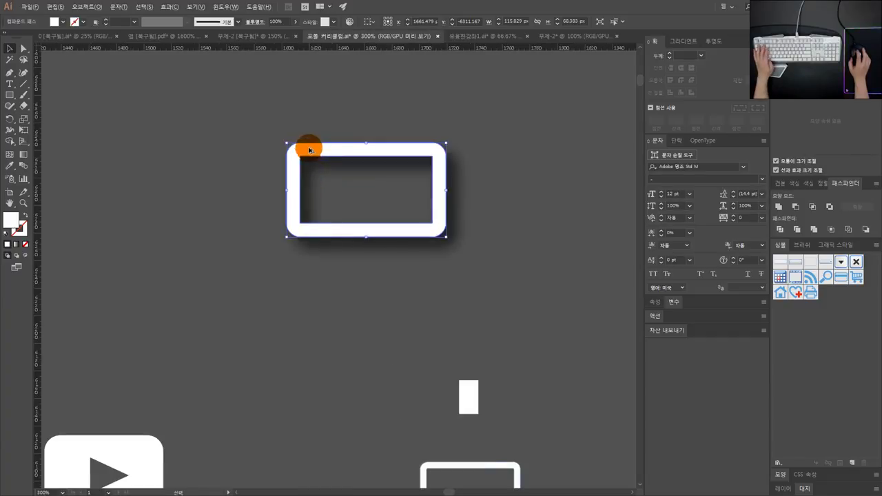
{"action": "scroll", "coordinate": [365, 231], "scroll_direction": "up", "scroll_amount": 3}
{"action": "scroll", "coordinate": [370, 232], "scroll_direction": "down", "scroll_amount": 2}
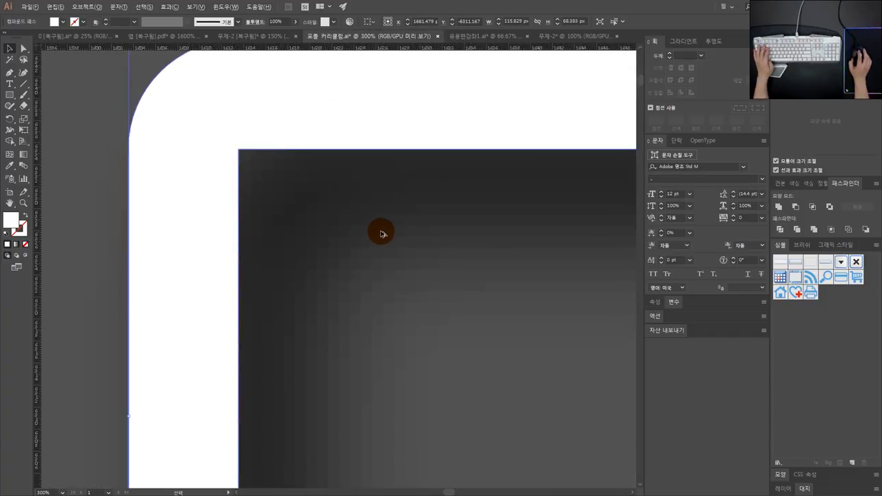
{"action": "scroll", "coordinate": [381, 233], "scroll_direction": "down", "scroll_amount": 1}
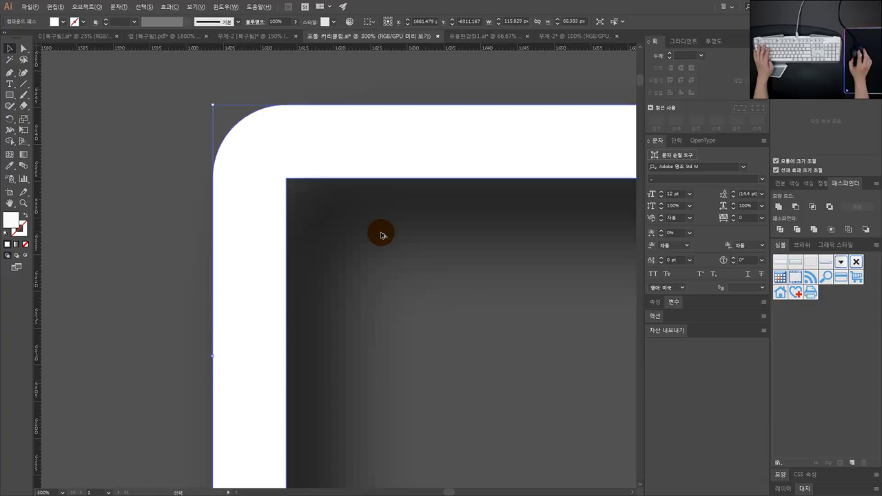
{"action": "scroll", "coordinate": [381, 235], "scroll_direction": "up", "scroll_amount": 4}
{"action": "scroll", "coordinate": [383, 234], "scroll_direction": "down", "scroll_amount": 5}
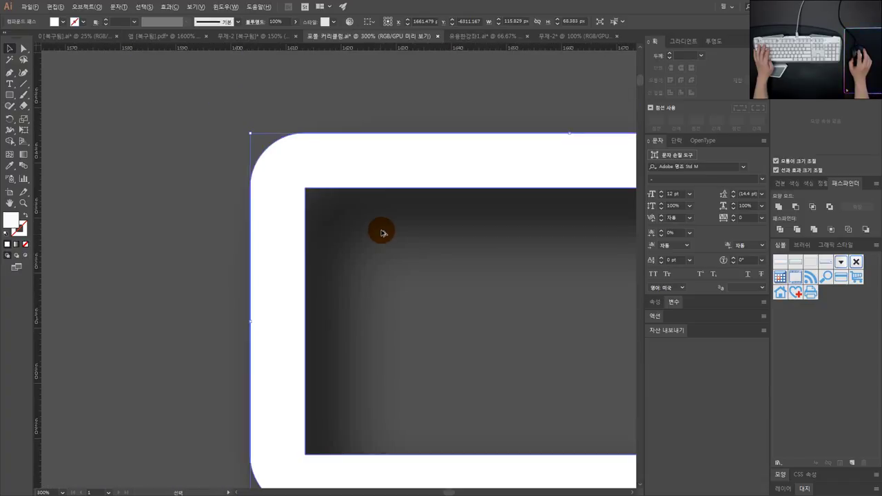
{"action": "scroll", "coordinate": [381, 232], "scroll_direction": "down", "scroll_amount": 3}
{"action": "scroll", "coordinate": [381, 235], "scroll_direction": "down", "scroll_amount": 2}
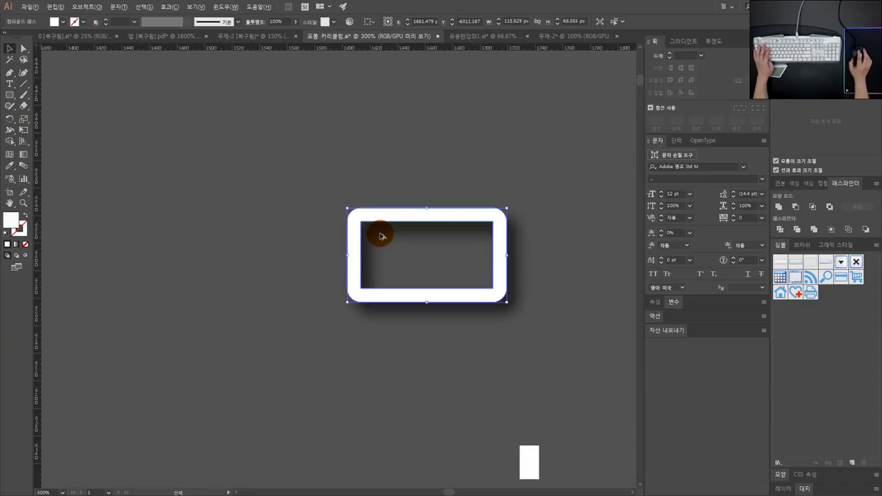
{"action": "left_click", "coordinate": [494, 245]}
{"action": "left_click_drag", "start_coordinate": [494, 245], "coordinate": [434, 176]}
{"action": "left_click", "coordinate": [370, 191]}
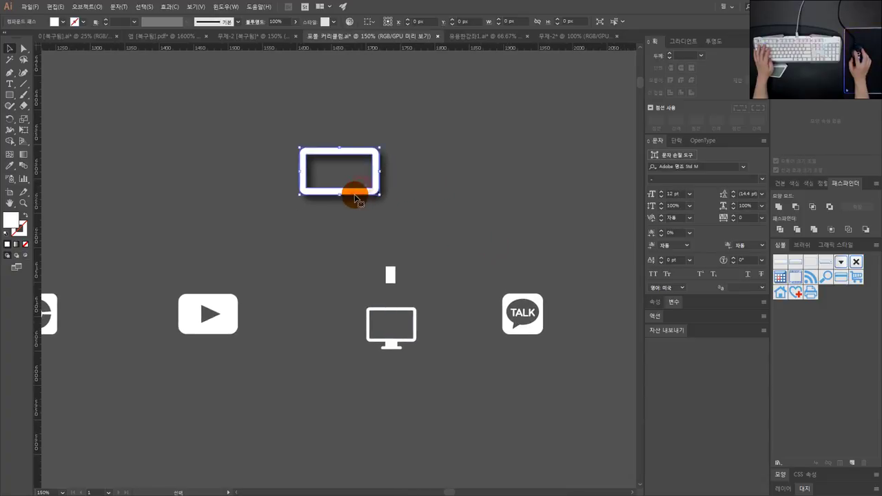
Switch to the recovered PDF document 앱 [복구됨].pdf containing the blue circle icon
{"action": "left_click", "coordinate": [241, 35]}
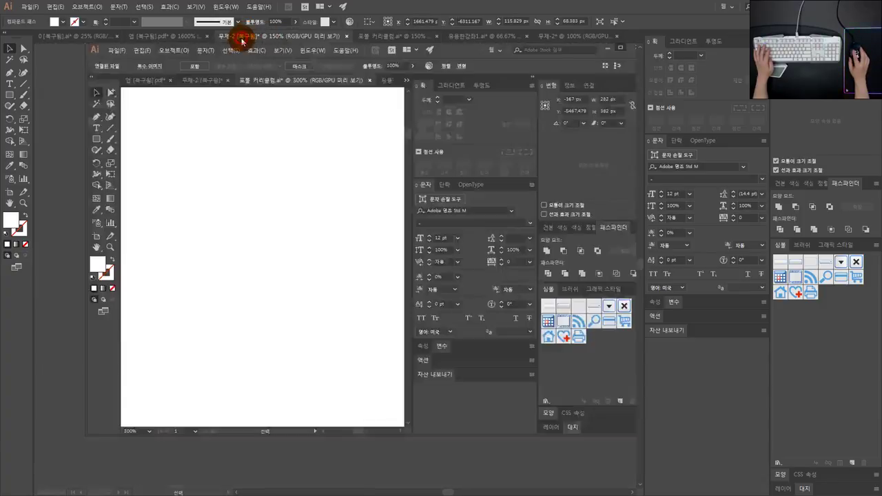
{"action": "left_click", "coordinate": [173, 36]}
{"action": "left_click", "coordinate": [181, 36]}
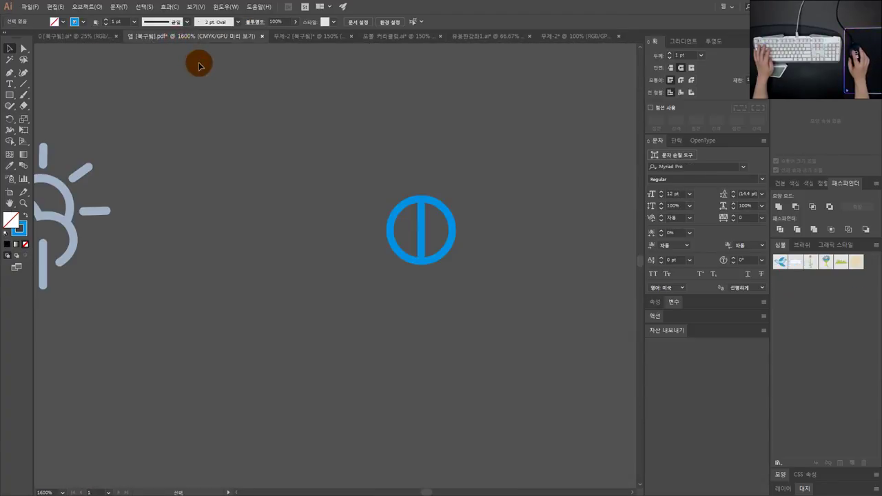
Open the 포폴 커리큘럼.ai document and examine the DC logo at the corner of the poster's header
{"action": "left_click", "coordinate": [387, 36]}
{"action": "left_click", "coordinate": [482, 36]}
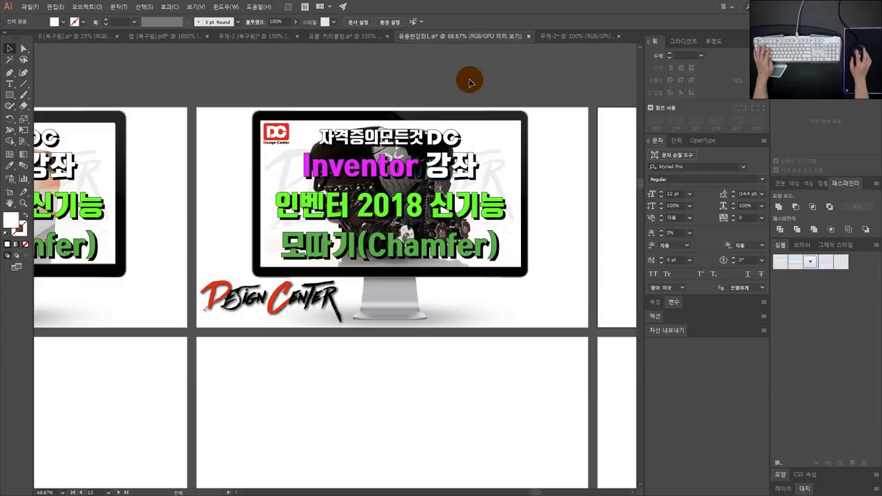
{"action": "left_click", "coordinate": [317, 36]}
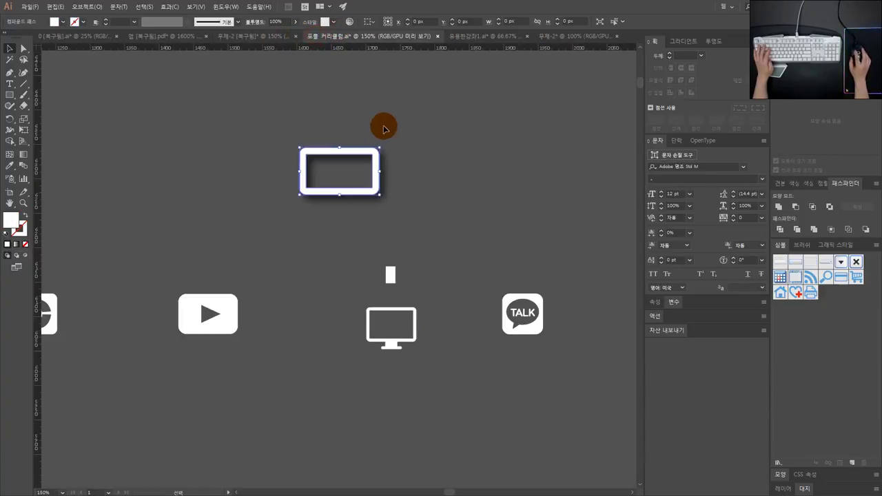
{"action": "scroll", "coordinate": [382, 124], "scroll_direction": "down", "scroll_amount": 6}
{"action": "scroll", "coordinate": [384, 182], "scroll_direction": "up", "scroll_amount": 6}
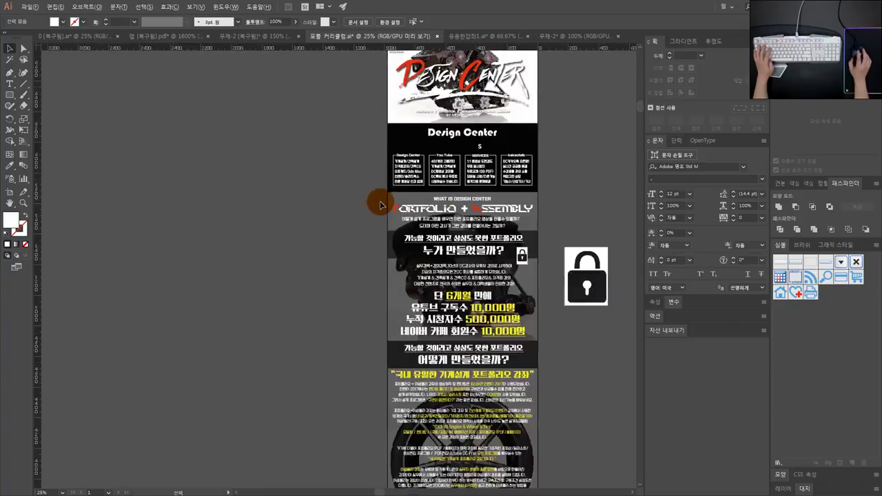
{"action": "scroll", "coordinate": [332, 143], "scroll_direction": "up", "scroll_amount": 2}
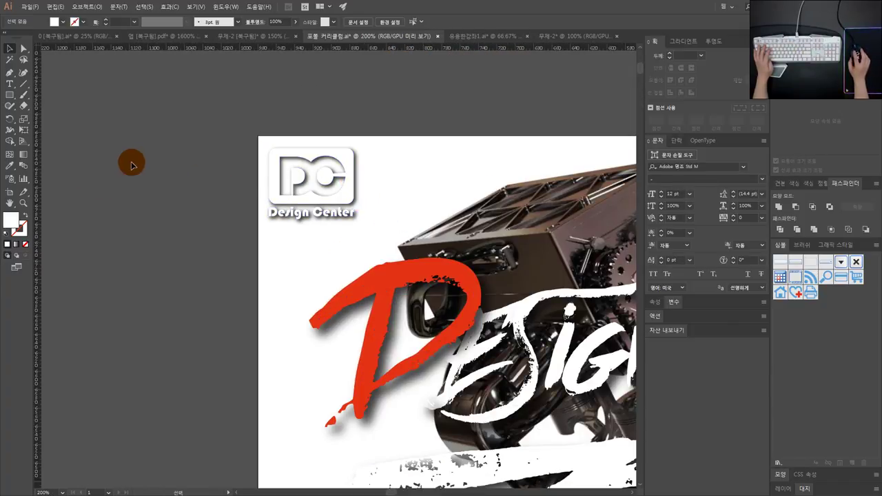
{"action": "left_click", "coordinate": [299, 172]}
{"action": "key", "text": "ctrl+0"}
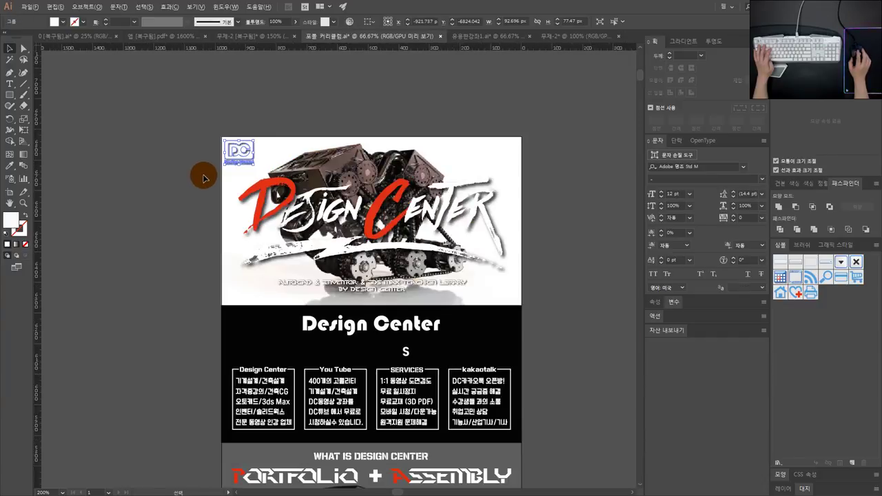
{"action": "scroll", "coordinate": [198, 173], "scroll_direction": "up", "scroll_amount": 2}
{"action": "left_click", "coordinate": [197, 124]}
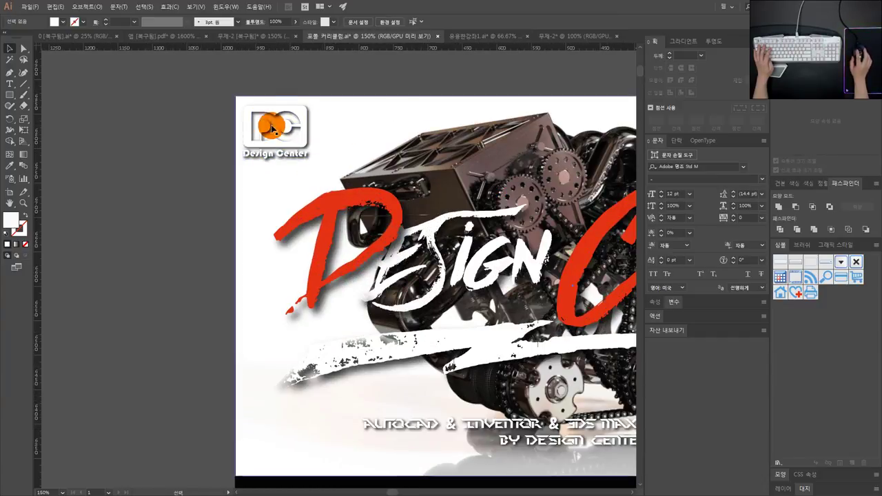
{"action": "scroll", "coordinate": [179, 140], "scroll_direction": "down", "scroll_amount": 2}
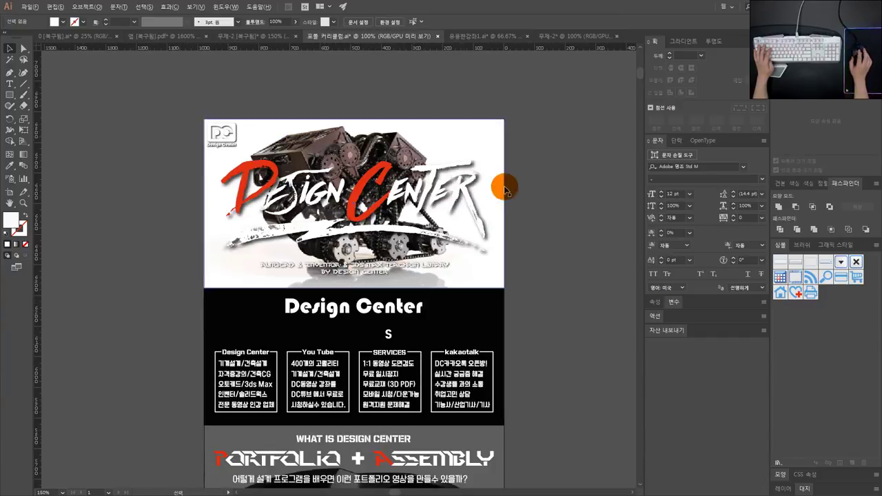
Examine the small caption text beneath the Design Center title on the poster
{"action": "left_click_drag", "start_coordinate": [524, 203], "coordinate": [381, 175]}
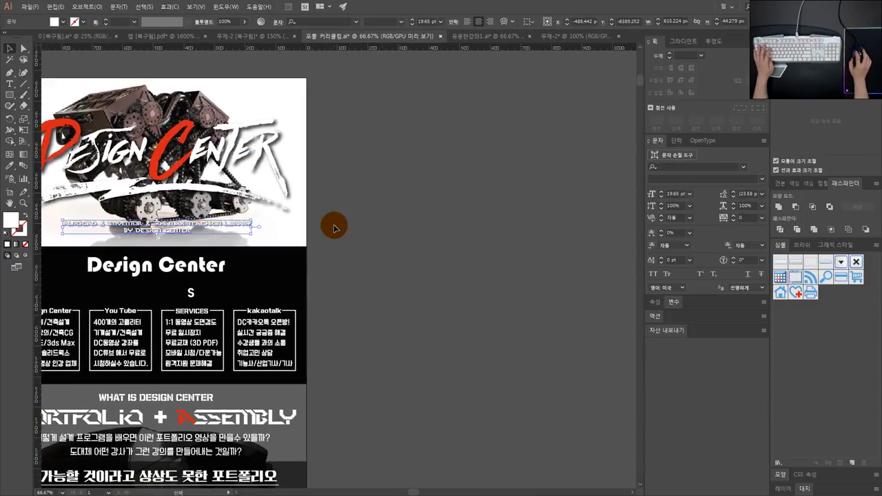
{"action": "left_click", "coordinate": [118, 229]}
{"action": "scroll", "coordinate": [118, 229], "scroll_direction": "up", "scroll_amount": 3}
{"action": "scroll", "coordinate": [157, 227], "scroll_direction": "down", "scroll_amount": 4}
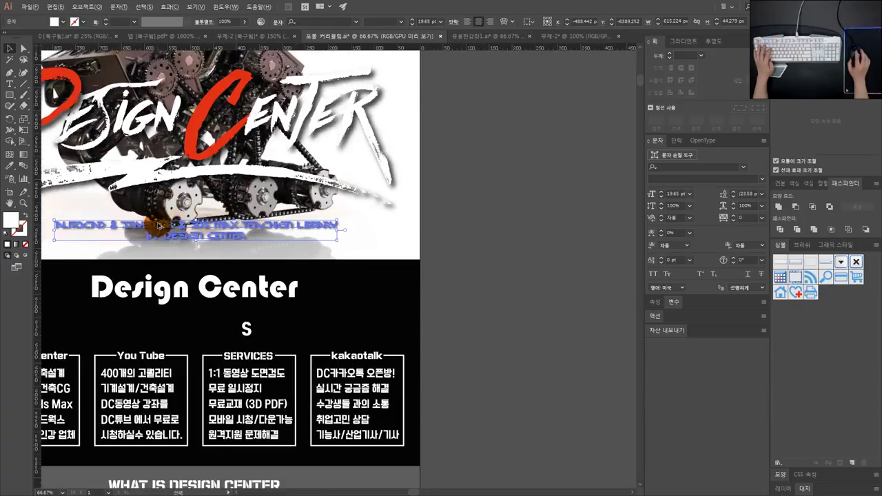
{"action": "left_click", "coordinate": [480, 232]}
{"action": "left_click_drag", "start_coordinate": [480, 232], "coordinate": [414, 200]}
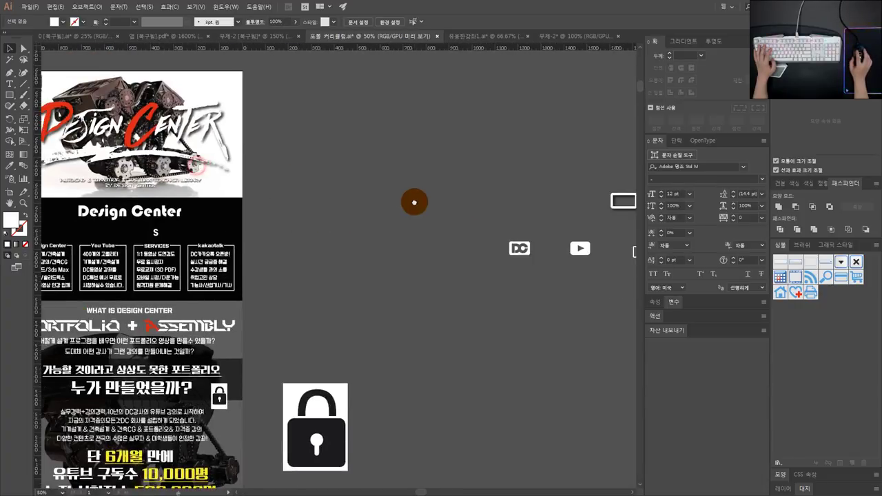
{"action": "left_click_drag", "start_coordinate": [335, 181], "coordinate": [421, 188]}
{"action": "left_click", "coordinate": [222, 191]}
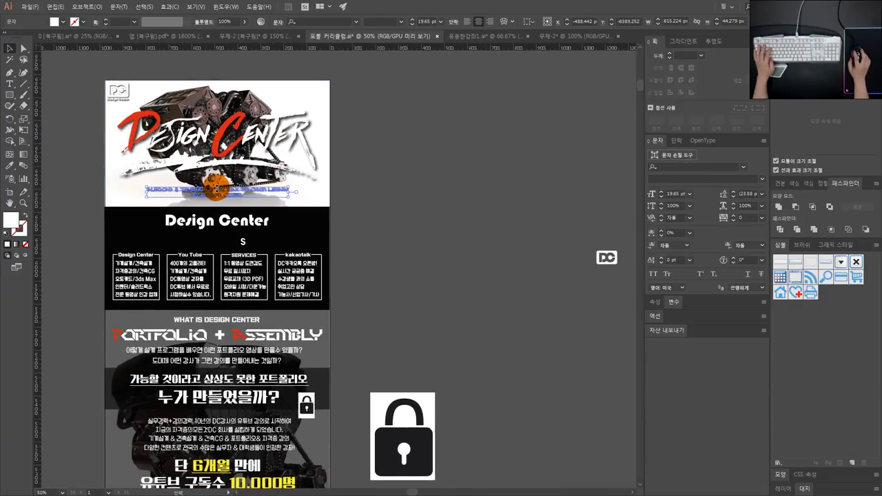
Delete the white rectangular frame above the row of icons beside the poster
{"action": "left_click", "coordinate": [394, 193]}
{"action": "left_click_drag", "start_coordinate": [393, 193], "coordinate": [117, 160]}
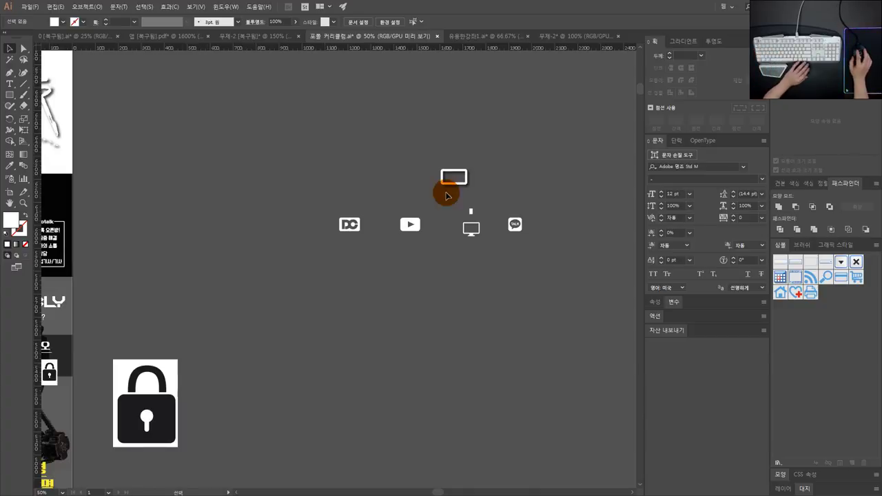
{"action": "left_click_drag", "start_coordinate": [514, 183], "coordinate": [384, 148]}
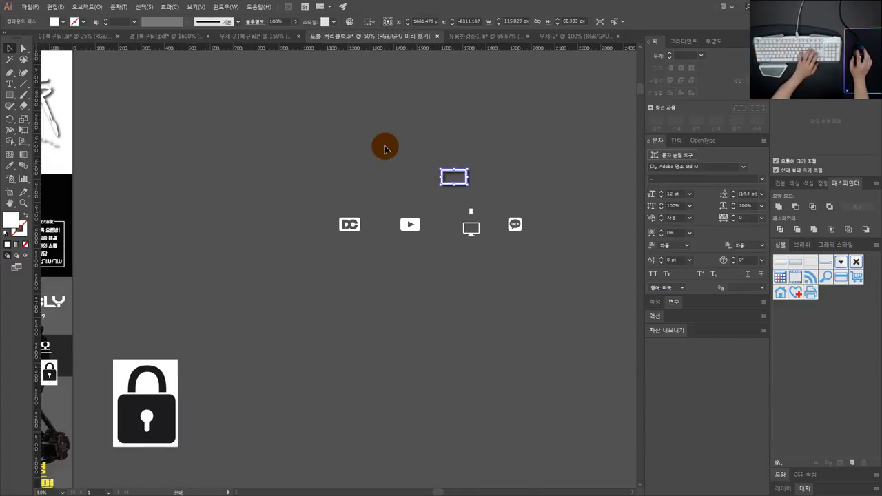
{"action": "key", "text": "Delete"}
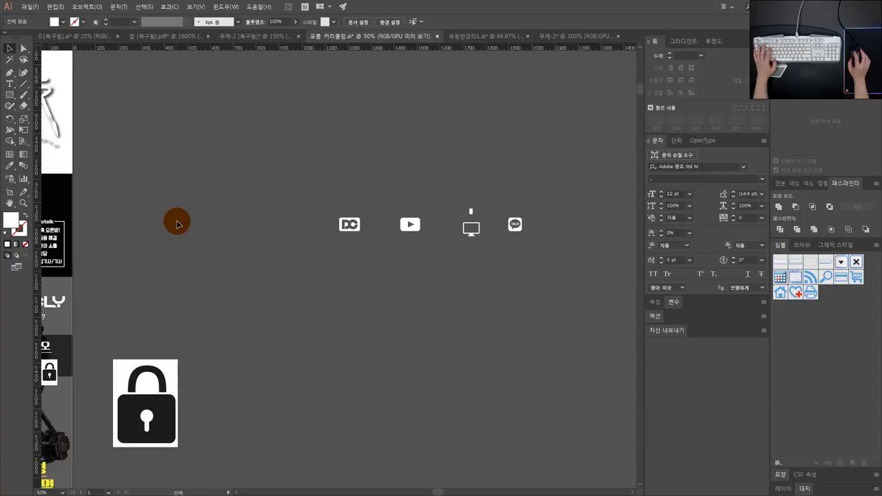
{"action": "left_click_drag", "start_coordinate": [176, 222], "coordinate": [225, 187]}
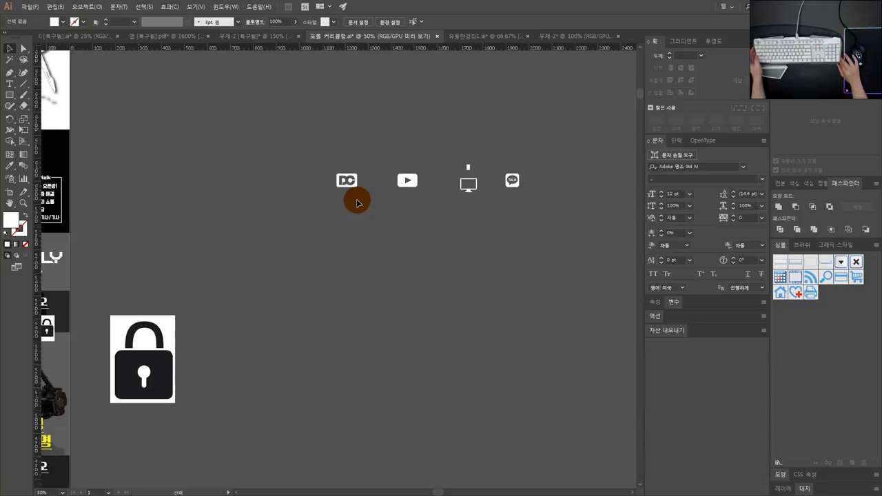
{"action": "left_click", "coordinate": [345, 181]}
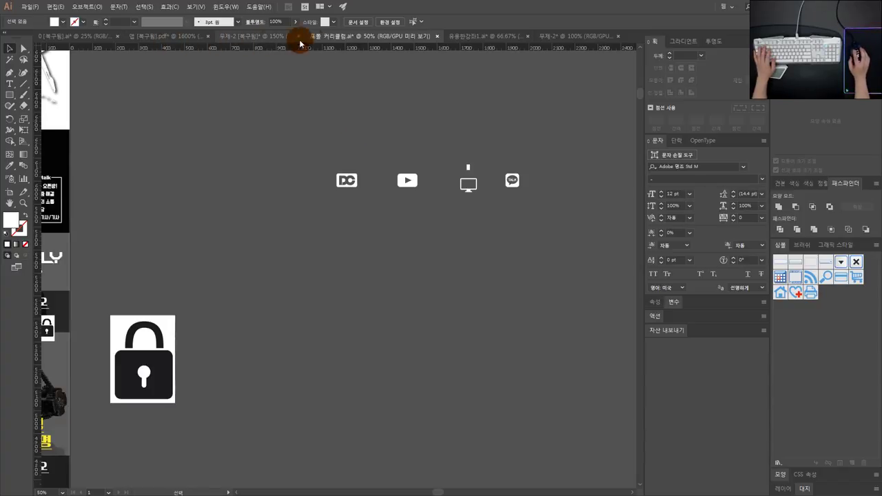
Switch to the 무제-2 document at 100% and delete the rectangle and the yellow polygon from its artboard
{"action": "left_click", "coordinate": [574, 37]}
{"action": "left_click_drag", "start_coordinate": [418, 289], "coordinate": [290, 157]}
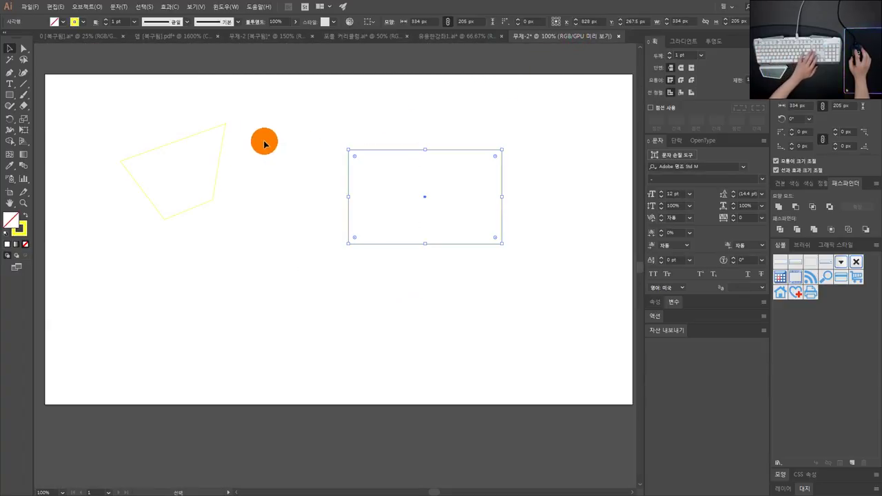
{"action": "key", "text": "Delete"}
{"action": "left_click_drag", "start_coordinate": [252, 240], "coordinate": [73, 83]}
{"action": "key", "text": "Delete"}
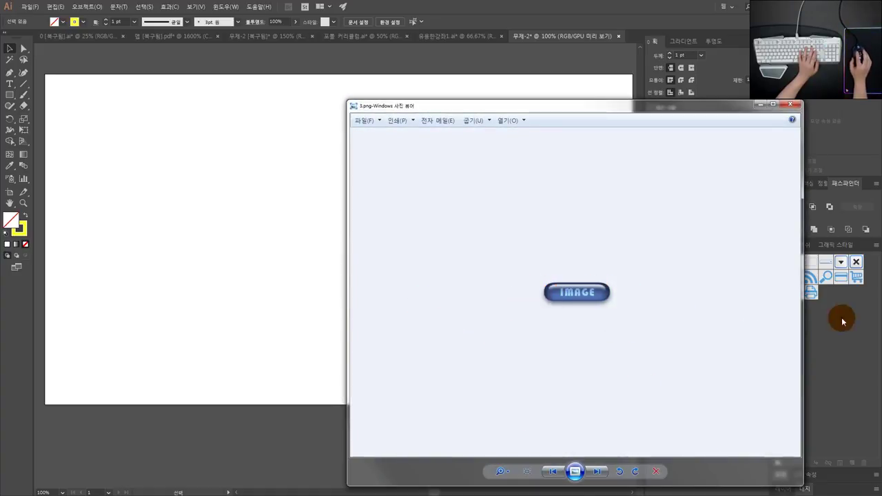
Browse the sample button and text-effect images in Windows Photo Viewer, from 3.png through to 이미지1.png
{"action": "key", "text": "Right"}
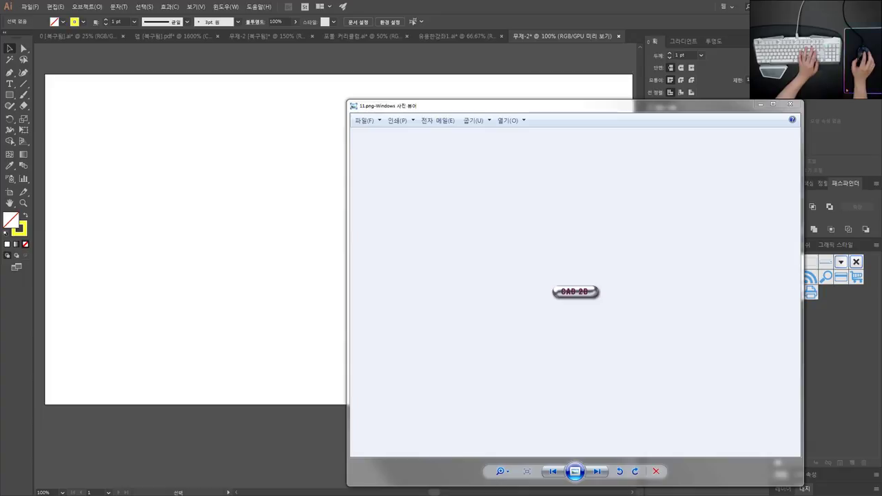
{"action": "key", "text": "Right"}
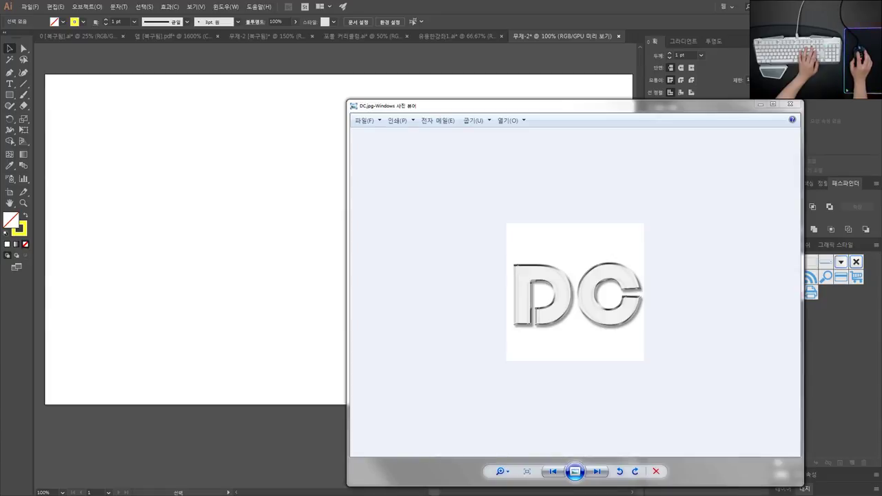
{"action": "key", "text": "Right"}
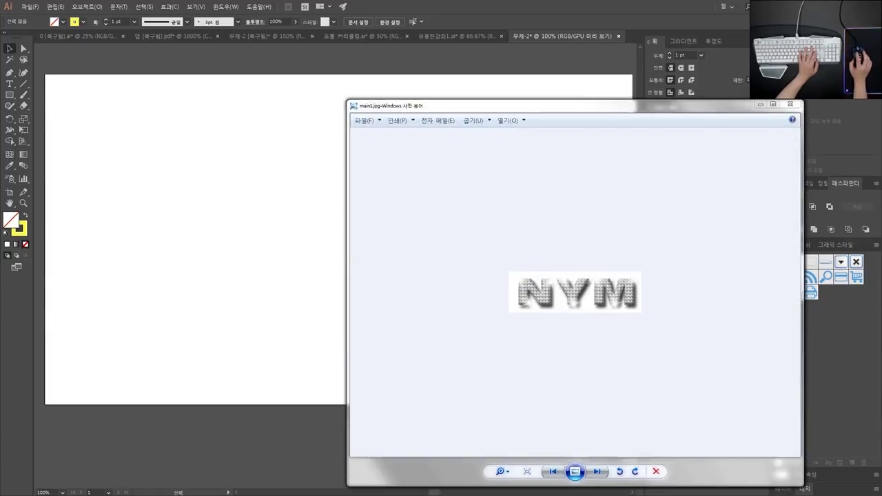
{"action": "key", "text": "Right"}
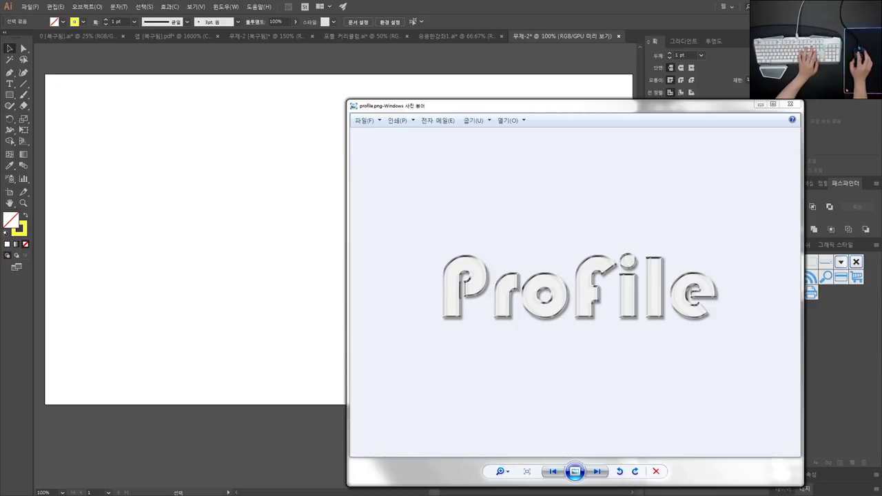
{"action": "key", "text": "Right"}
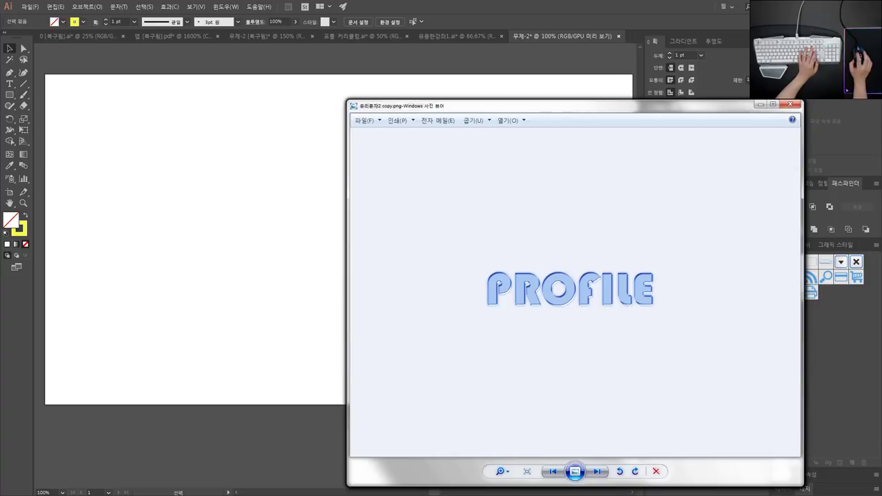
{"action": "key", "text": "Right"}
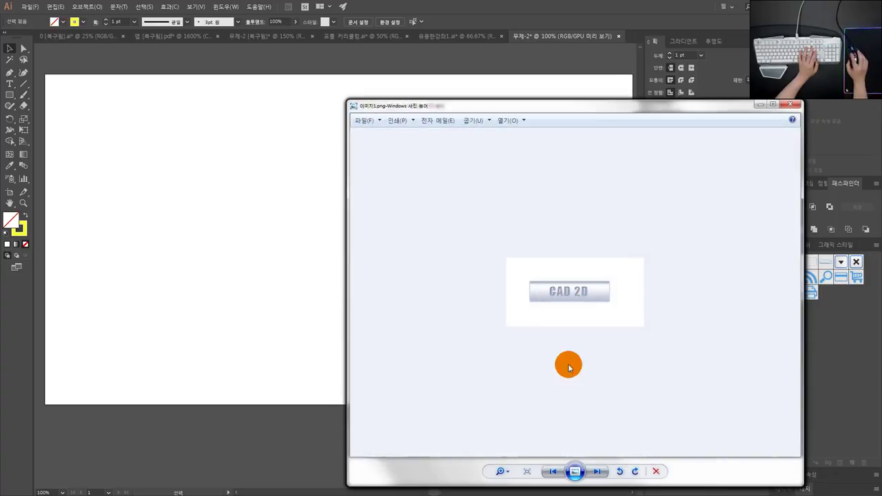
Inspect the CAD 2D button image up close, then view the blue glass-style PROFILE text image
{"action": "scroll", "coordinate": [571, 303], "scroll_direction": "up", "scroll_amount": 8}
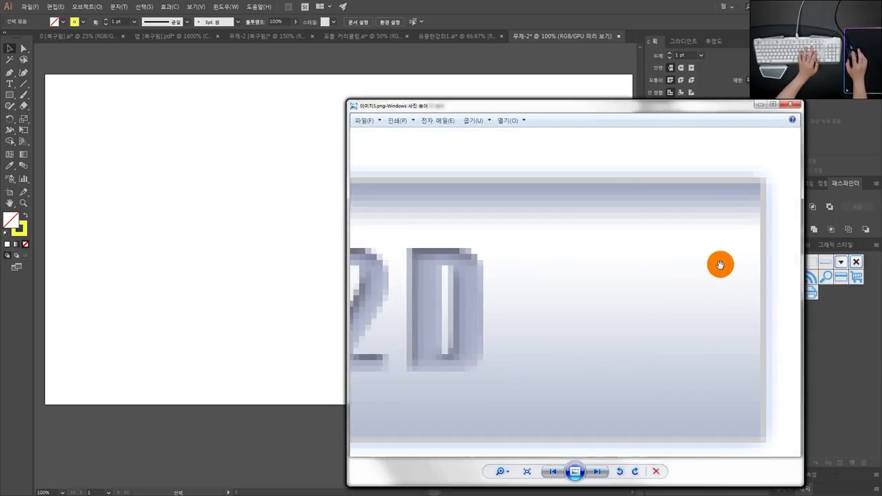
{"action": "scroll", "coordinate": [746, 242], "scroll_direction": "down", "scroll_amount": 10}
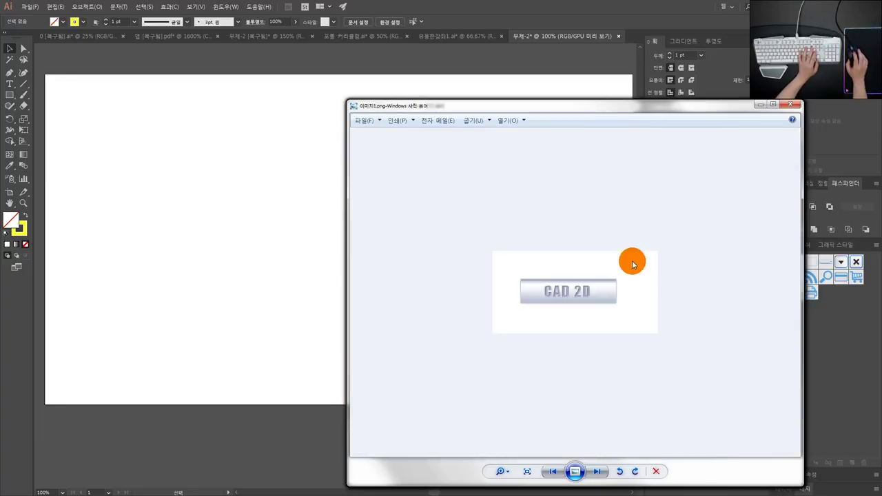
{"action": "scroll", "coordinate": [620, 270], "scroll_direction": "up", "scroll_amount": 2}
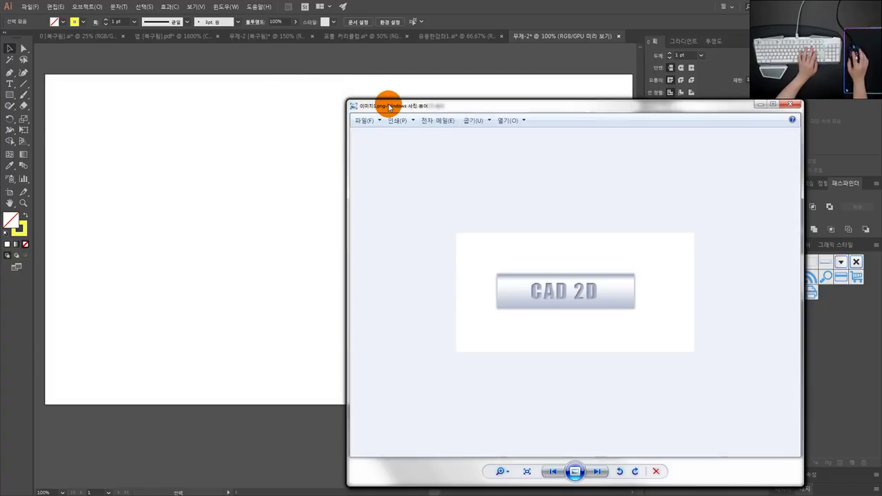
{"action": "scroll", "coordinate": [570, 238], "scroll_direction": "down", "scroll_amount": 2}
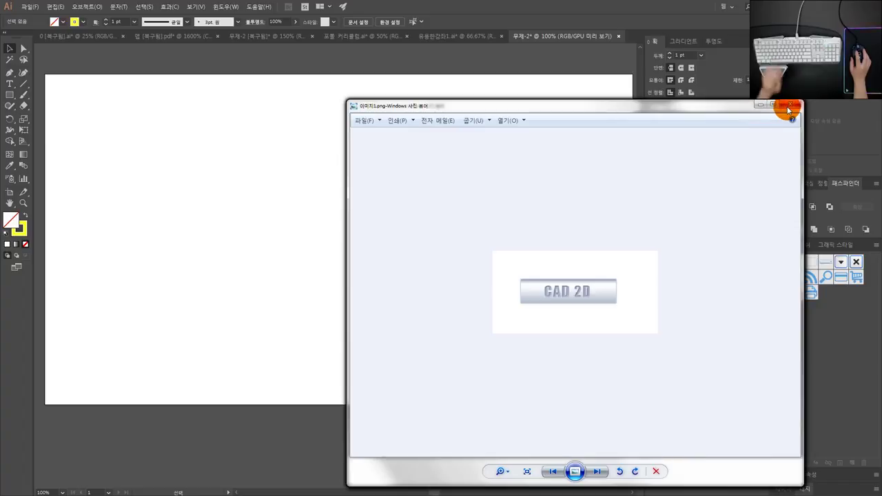
{"action": "key", "text": "Right"}
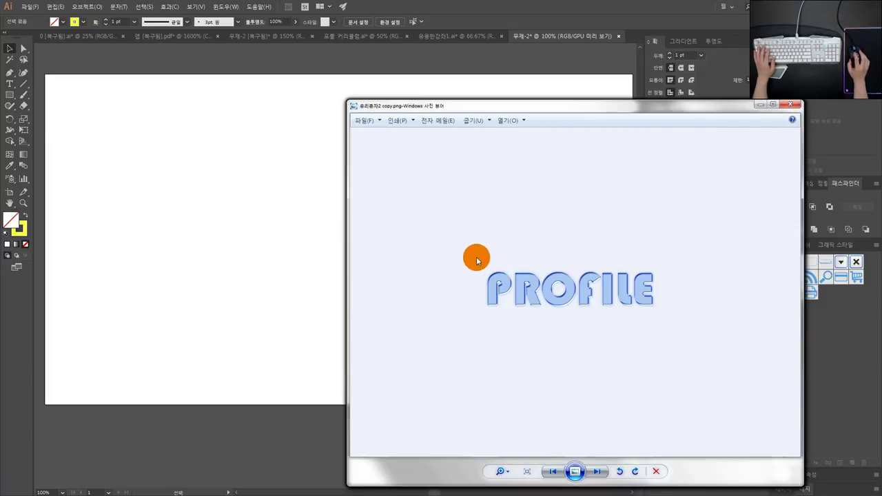
{"action": "left_click_drag", "start_coordinate": [614, 110], "coordinate": [555, 111]}
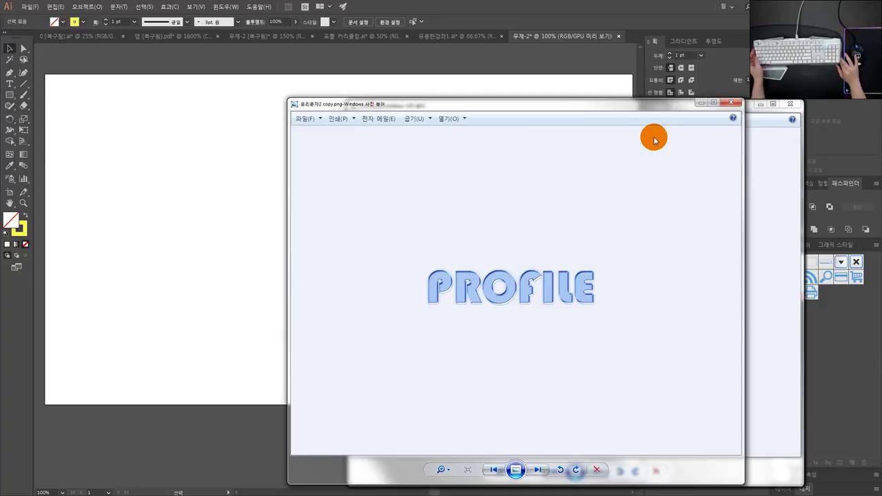
Close all the open sample image windows to return to the Illustrator document
{"action": "left_click", "coordinate": [731, 102]}
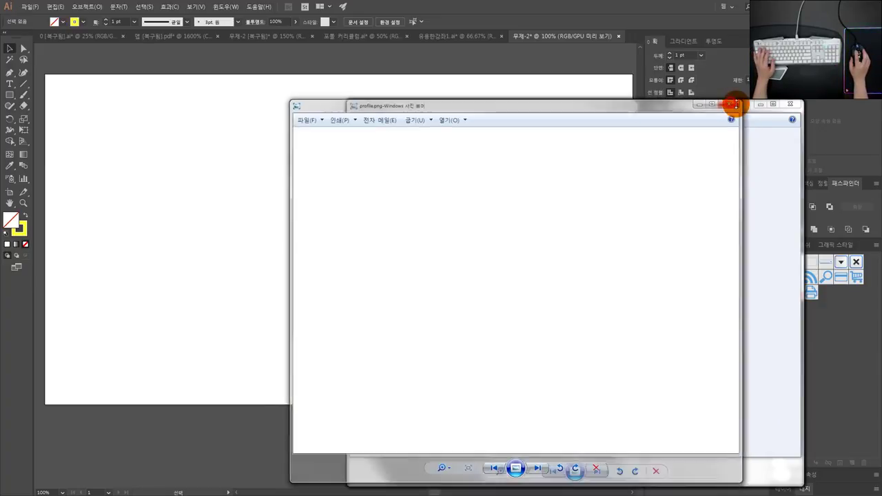
{"action": "left_click", "coordinate": [791, 107]}
{"action": "left_click", "coordinate": [790, 107]}
{"action": "left_click", "coordinate": [790, 106]}
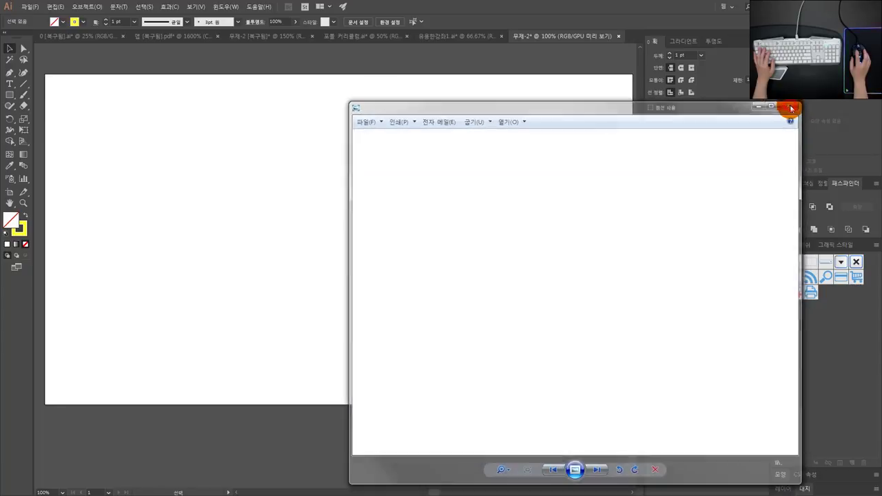
{"action": "left_click", "coordinate": [790, 107]}
Draw a rectangle about 430 × 384 px on the artboard and swap its fill and stroke so it is filled yellow
{"action": "scroll", "coordinate": [384, 201], "scroll_direction": "down", "scroll_amount": 1}
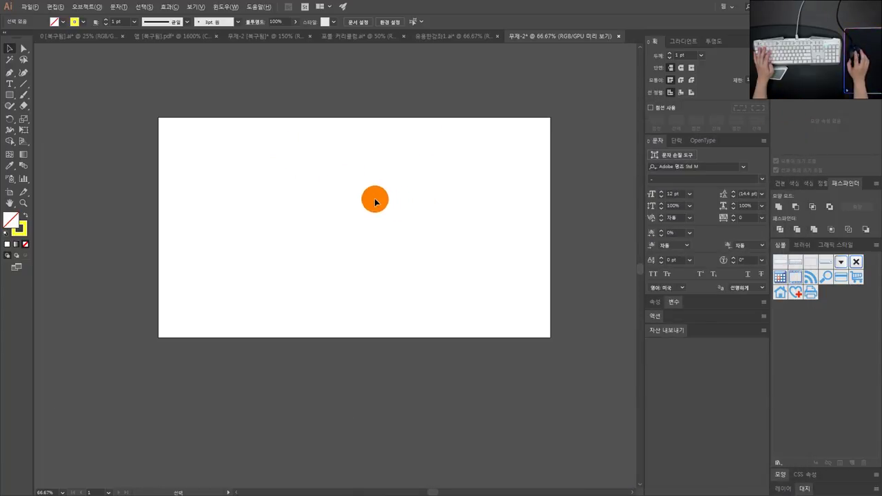
{"action": "scroll", "coordinate": [378, 193], "scroll_direction": "up", "scroll_amount": 1}
{"action": "key", "text": "space"}
{"action": "mouse_move", "coordinate": [341, 169]}
{"action": "left_mouse_down"}
{"action": "mouse_move", "coordinate": [377, 171]}
{"action": "mouse_move", "coordinate": [324, 166]}
{"action": "left_mouse_up"}
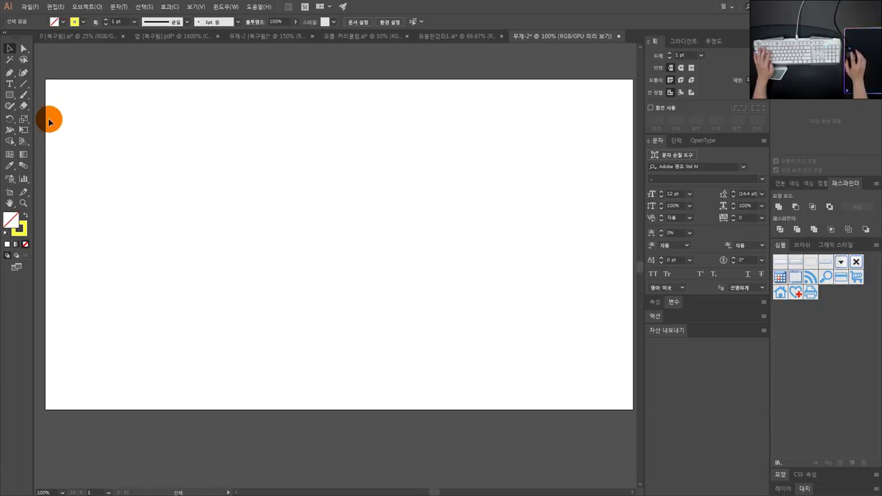
{"action": "left_click", "coordinate": [10, 83]}
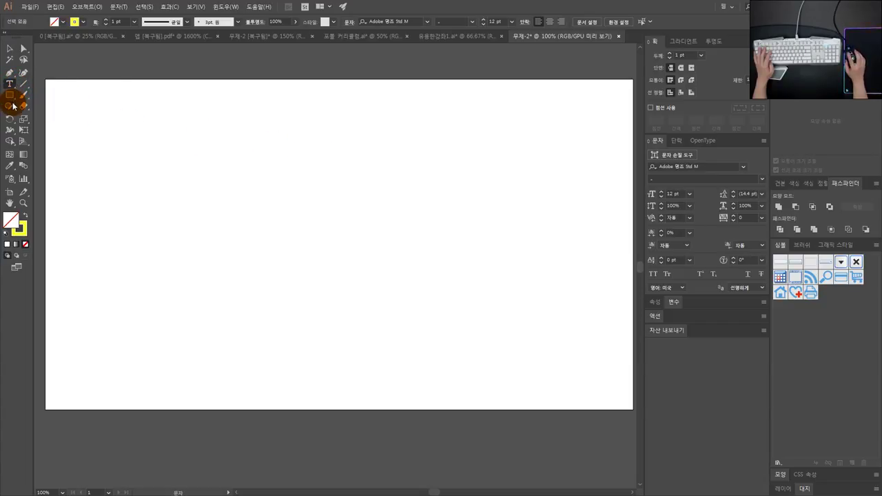
{"action": "left_click", "coordinate": [10, 98]}
{"action": "left_click_drag", "start_coordinate": [228, 122], "coordinate": [426, 299]}
{"action": "left_click", "coordinate": [27, 217]}
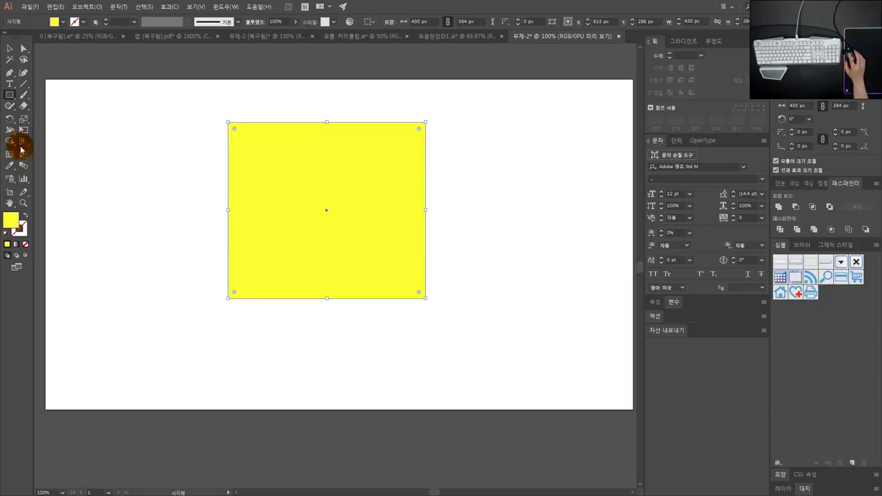
Fill the yellow rectangle with the white-to-black linear gradient swatch, ready for the Gradient tool
{"action": "left_click", "coordinate": [23, 156]}
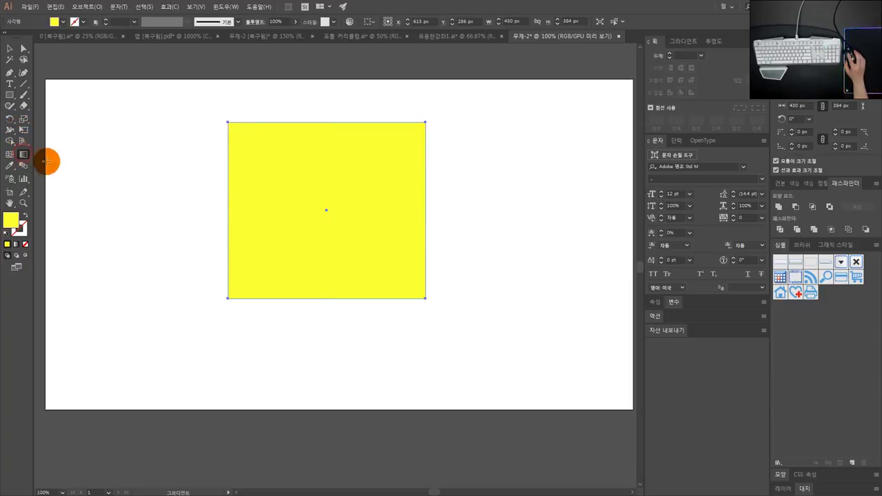
{"action": "left_click_drag", "start_coordinate": [242, 208], "coordinate": [370, 217]}
{"action": "left_click", "coordinate": [62, 21]}
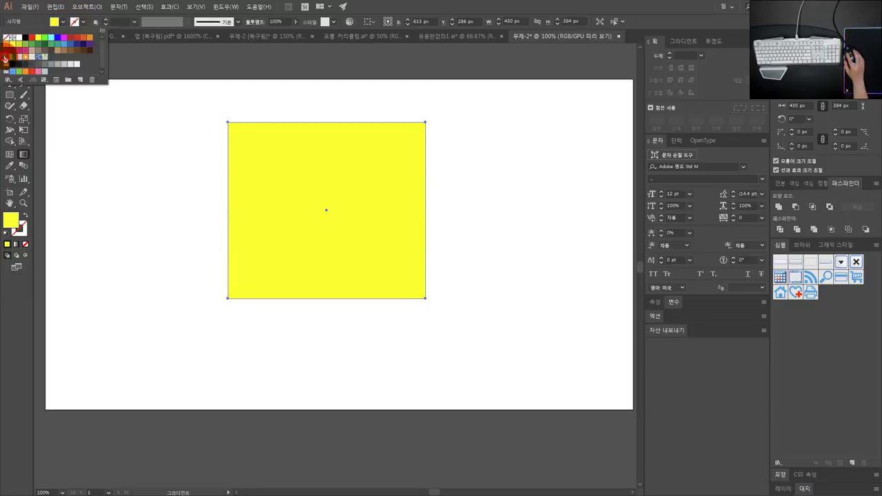
{"action": "left_click", "coordinate": [6, 57]}
{"action": "left_click", "coordinate": [285, 152]}
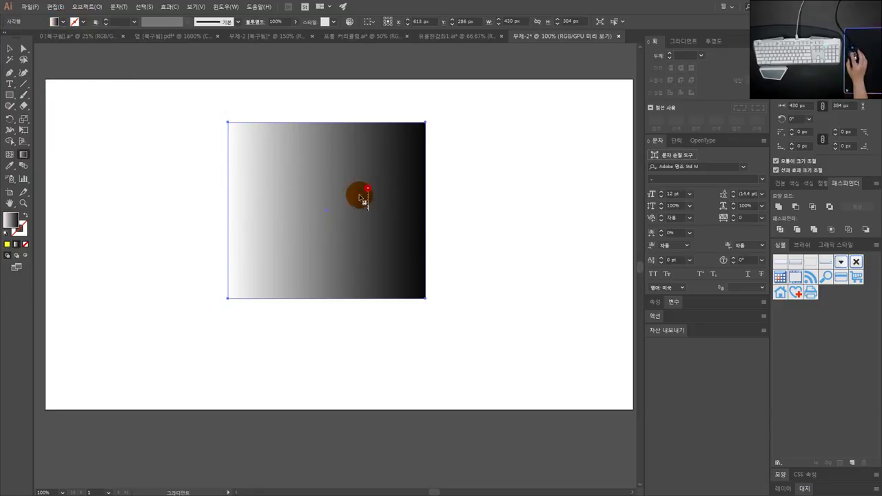
Redirect the rectangle's black-and-white gradient with the Gradient tool, trying diagonal directions and finishing with a horizontal one
{"action": "left_click_drag", "start_coordinate": [363, 182], "coordinate": [299, 233]}
{"action": "left_click_drag", "start_coordinate": [362, 157], "coordinate": [301, 209]}
{"action": "left_click_drag", "start_coordinate": [266, 256], "coordinate": [419, 139]}
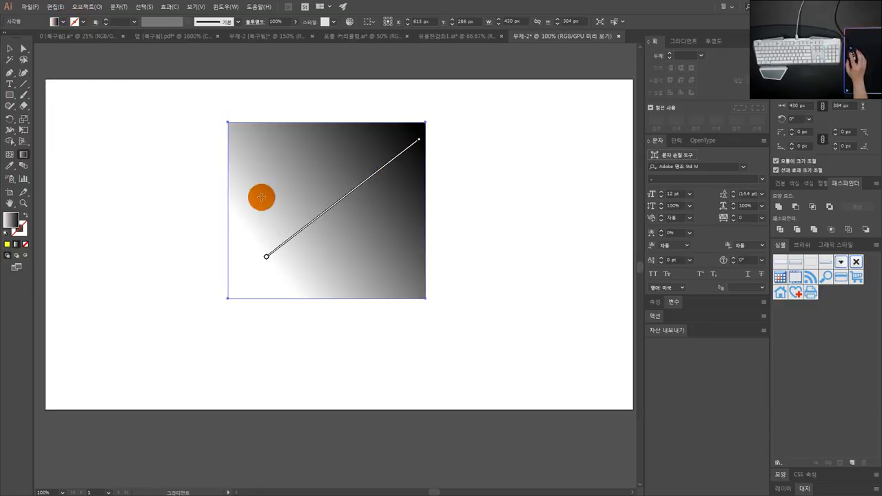
{"action": "left_click_drag", "start_coordinate": [261, 197], "coordinate": [369, 211]}
Change the rectangle's fill to the blue gradient swatch and stretch the gradient almost horizontally across the shape
{"action": "left_click", "coordinate": [58, 21]}
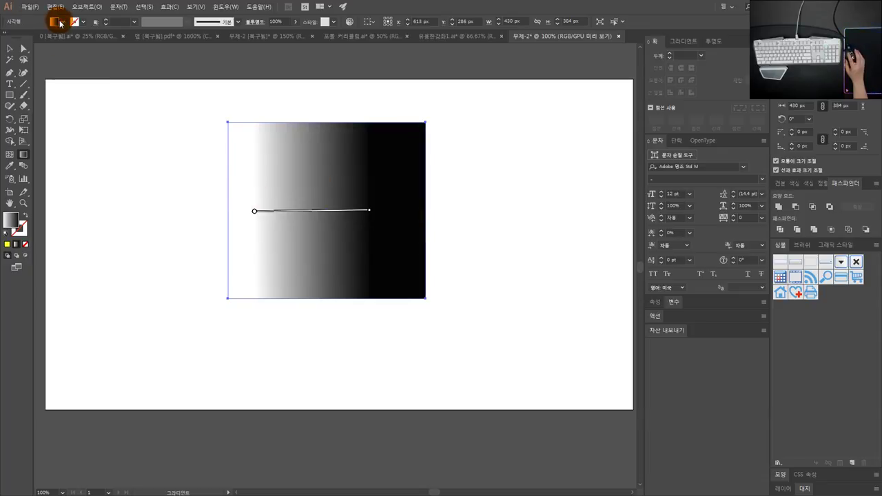
{"action": "left_click", "coordinate": [20, 66]}
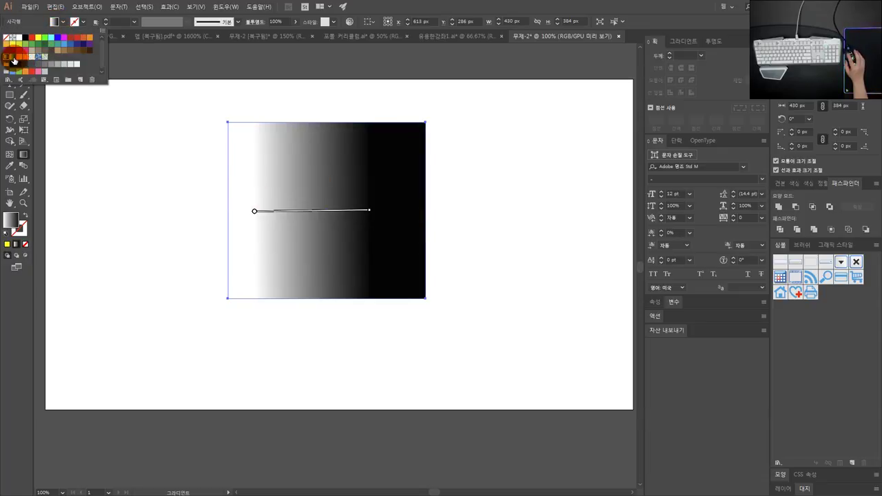
{"action": "left_click", "coordinate": [14, 61]}
{"action": "left_click", "coordinate": [19, 59]}
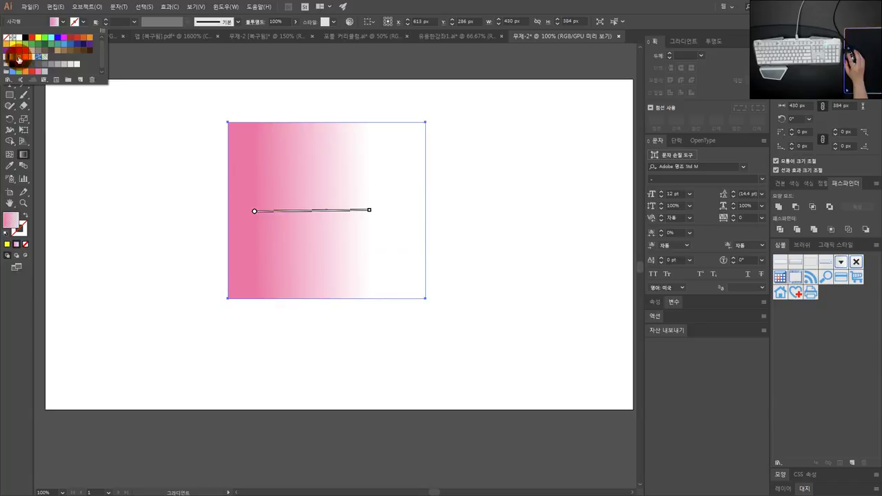
{"action": "left_click", "coordinate": [14, 61]}
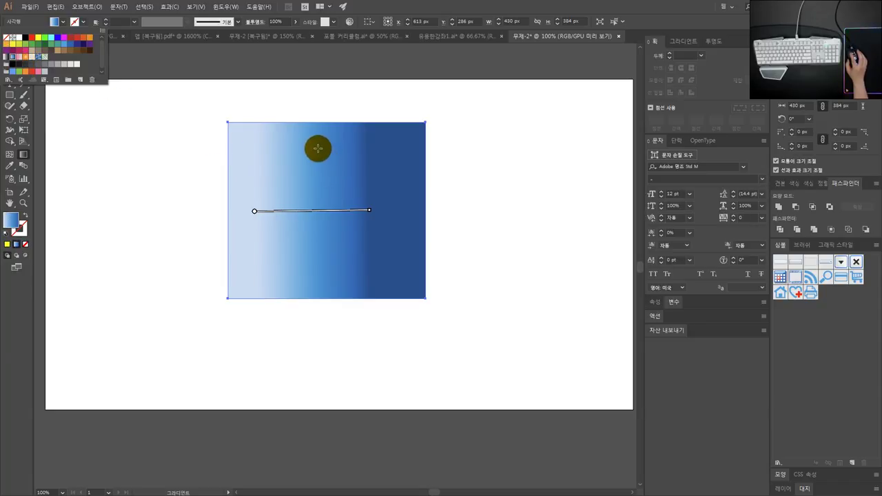
{"action": "left_click", "coordinate": [246, 203]}
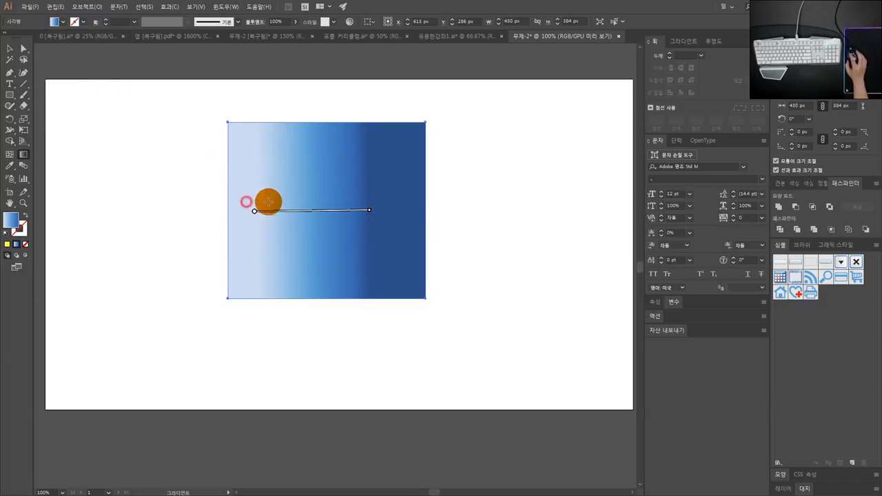
{"action": "left_click_drag", "start_coordinate": [281, 196], "coordinate": [388, 205]}
{"action": "left_click_drag", "start_coordinate": [256, 207], "coordinate": [419, 214]}
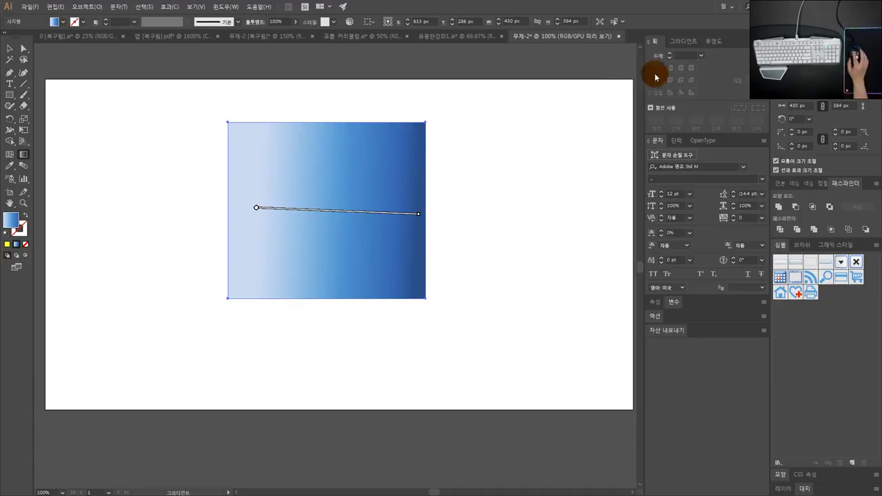
Recolor the blue gradient stop at 86.52% to mint green with RGB values 0, 241, 190
{"action": "left_click", "coordinate": [685, 41]}
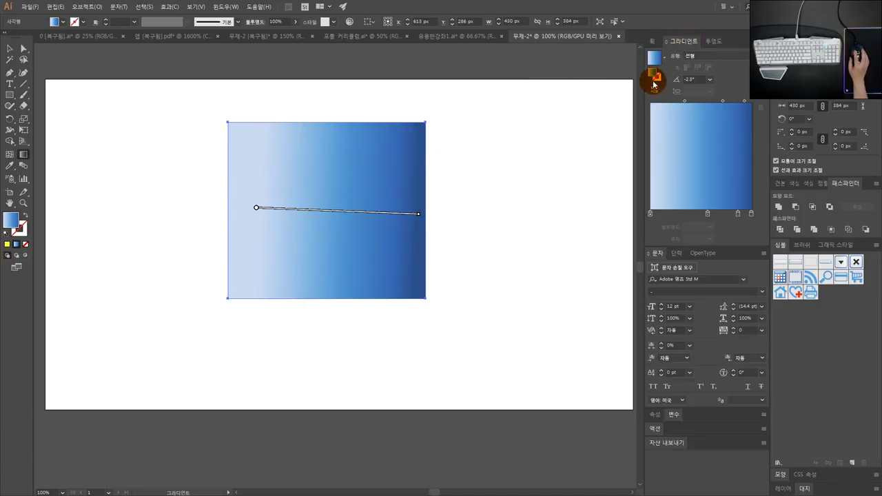
{"action": "left_click", "coordinate": [657, 43]}
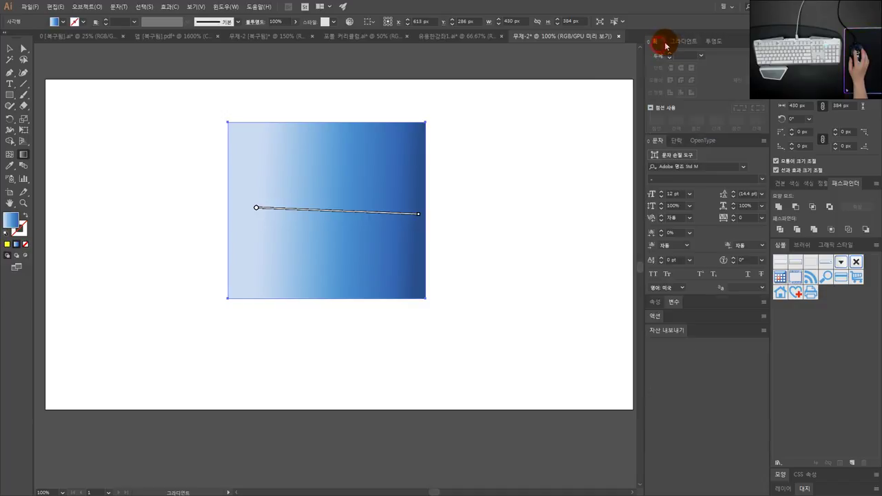
{"action": "left_click", "coordinate": [684, 41]}
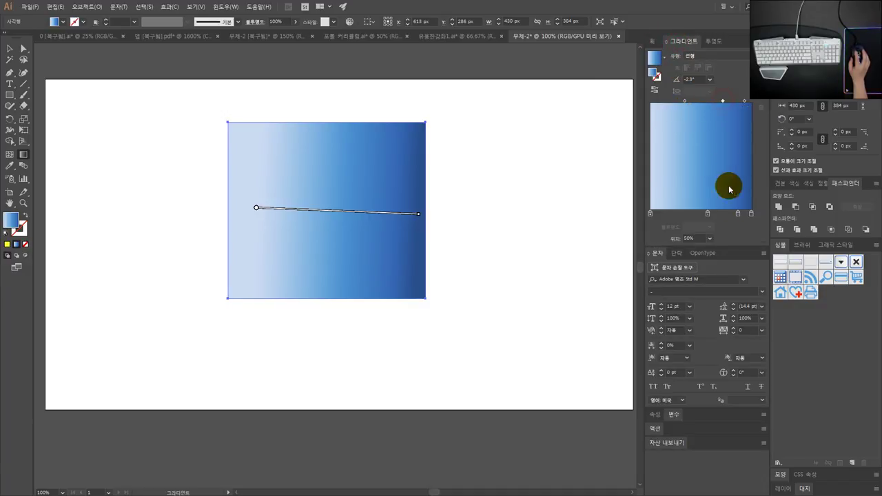
{"action": "left_click", "coordinate": [737, 214]}
{"action": "double_click", "coordinate": [737, 217]}
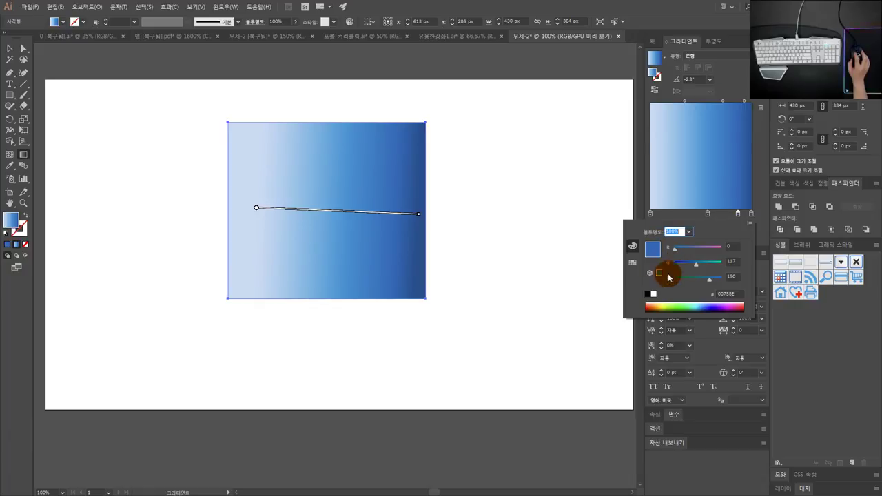
{"action": "left_click", "coordinate": [703, 262]}
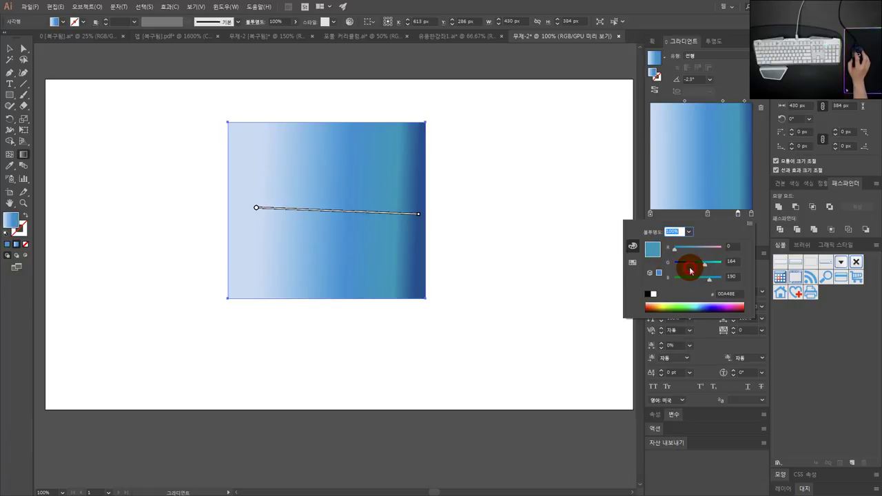
{"action": "left_click_drag", "start_coordinate": [688, 264], "coordinate": [719, 260]}
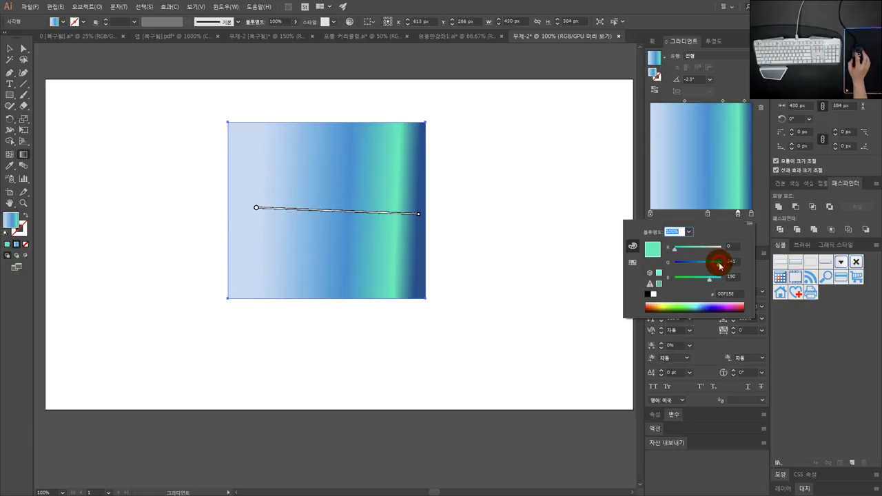
{"action": "left_click", "coordinate": [760, 223]}
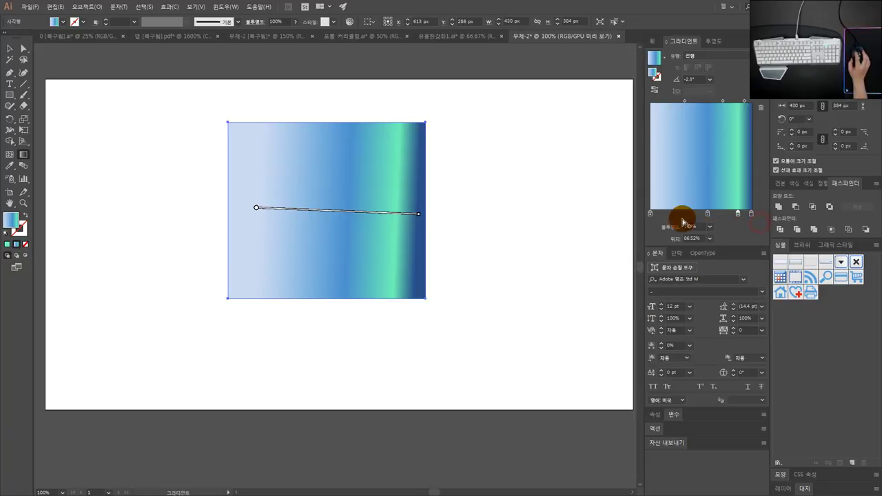
Add two gradient stops in the light blue area and recolor the one at 26.44% to purple
{"action": "left_click", "coordinate": [650, 214]}
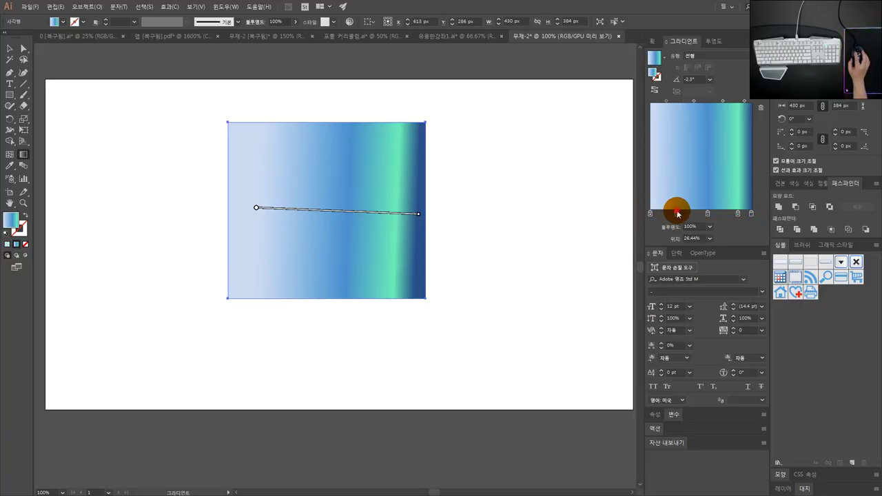
{"action": "left_click_drag", "start_coordinate": [677, 215], "coordinate": [690, 213]}
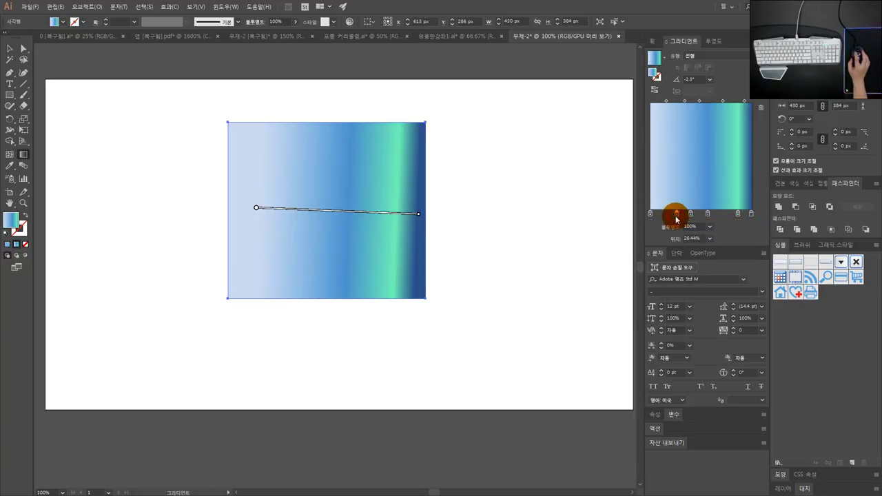
{"action": "double_click", "coordinate": [675, 215]}
{"action": "left_click_drag", "start_coordinate": [666, 262], "coordinate": [689, 262]}
{"action": "left_click", "coordinate": [490, 187]}
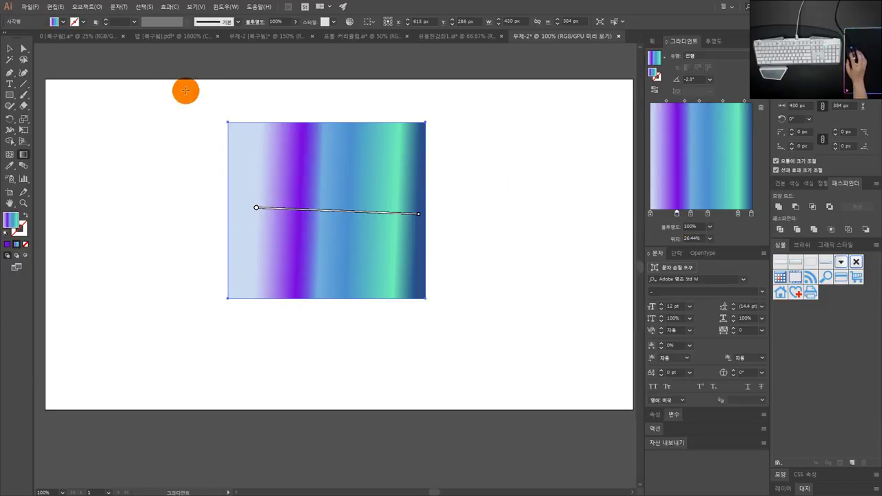
Replace the rectangle's multicolor gradient with the orange radial gradient swatch
{"action": "left_click", "coordinate": [60, 25]}
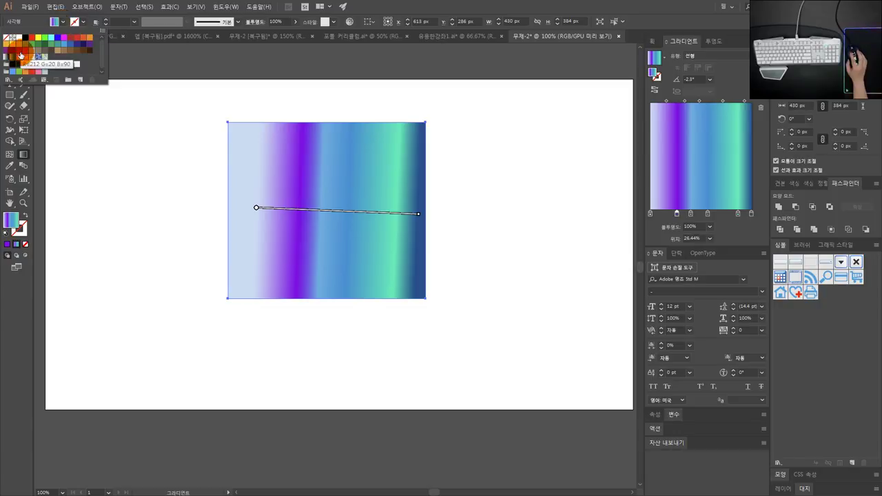
{"action": "left_click", "coordinate": [24, 62]}
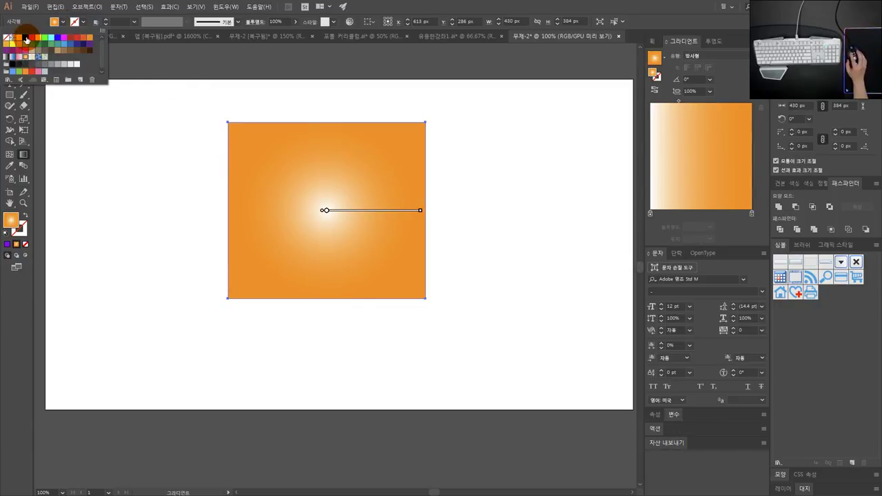
{"action": "left_click", "coordinate": [258, 112]}
Delete the orange gradient rectangle from the artboard
{"action": "left_click", "coordinate": [11, 48]}
{"action": "left_click_drag", "start_coordinate": [215, 100], "coordinate": [379, 207]}
{"action": "key", "text": "Delete"}
Add the point text "Design Center" near the middle of the artboard, replacing the placeholder text
{"action": "left_click_drag", "start_coordinate": [229, 201], "coordinate": [248, 197]}
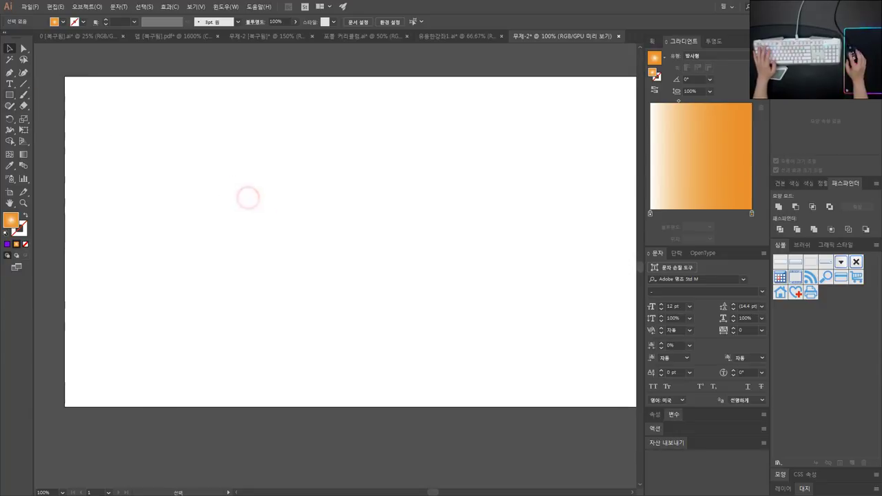
{"action": "left_click", "coordinate": [10, 85]}
{"action": "left_click", "coordinate": [305, 197]}
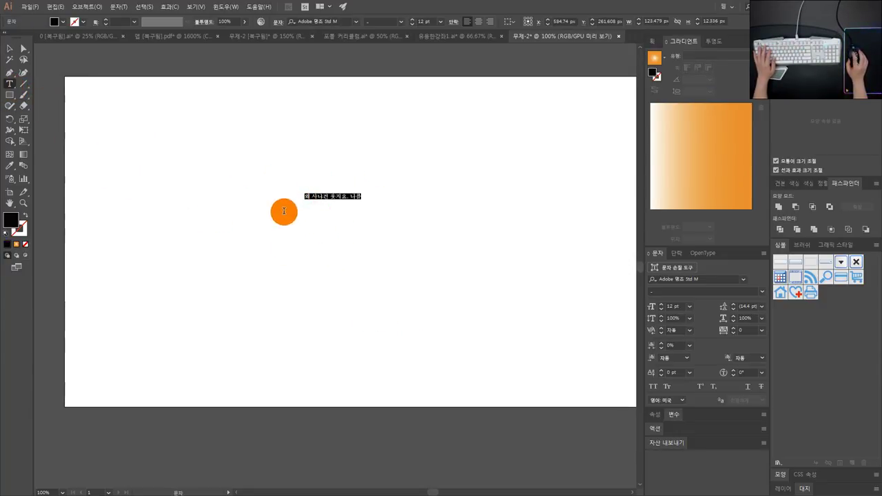
{"action": "scroll", "coordinate": [335, 195], "scroll_direction": "up", "scroll_amount": 1}
{"action": "type", "text": "d"}
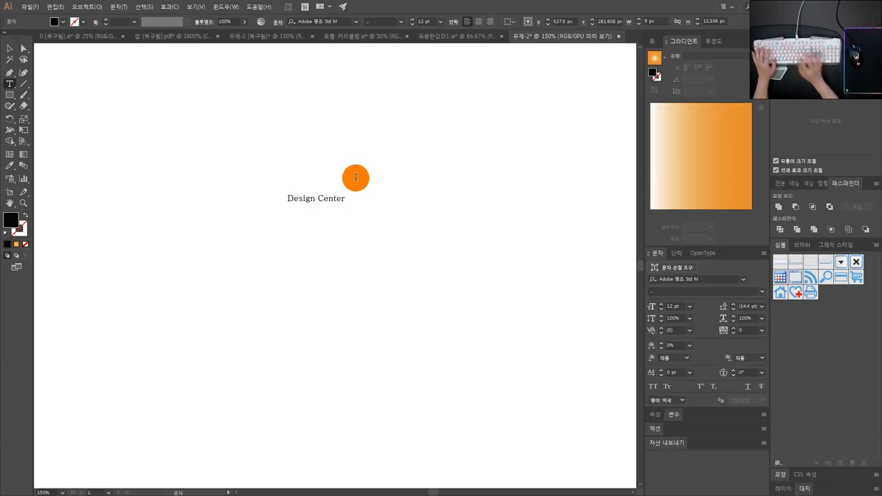
{"action": "key", "text": "Escape"}
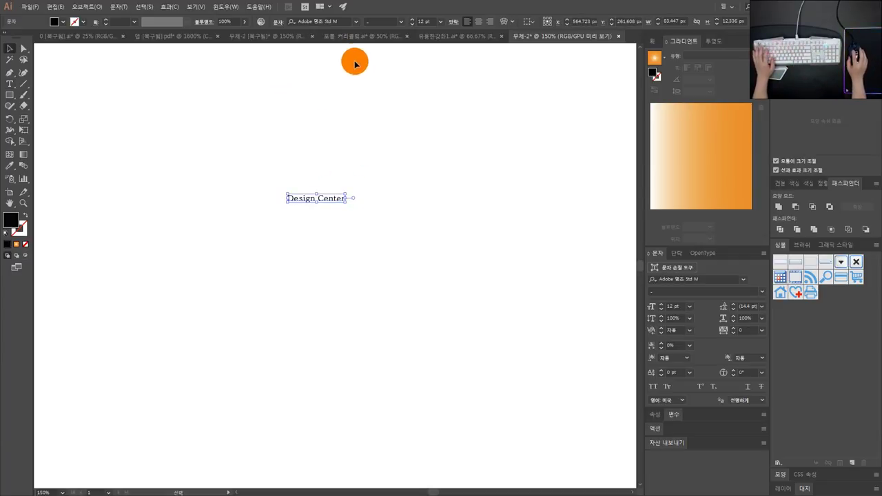
Set the font of the Design Center text to Bauhaus 93
{"action": "left_click", "coordinate": [355, 21]}
{"action": "type", "text": "b"}
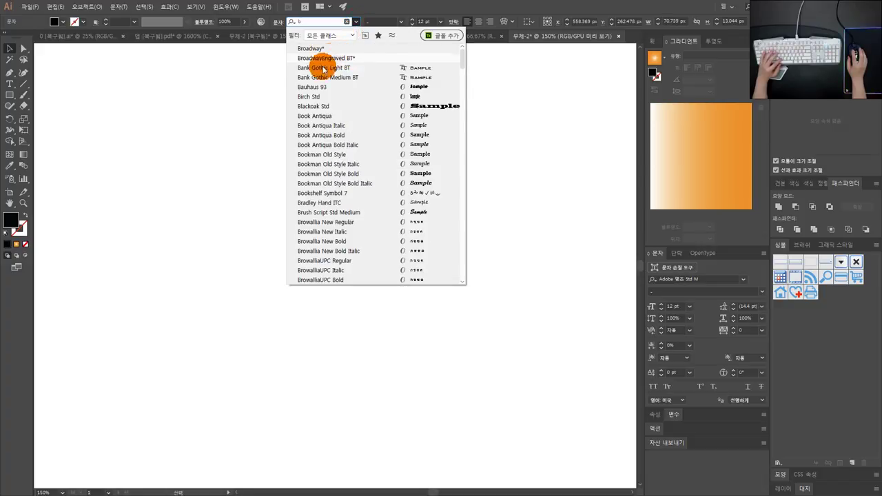
{"action": "left_click", "coordinate": [320, 88]}
Enlarge the Design Center text proportionally to about 50 pt and move it down and to the left
{"action": "left_click_drag", "start_coordinate": [340, 195], "coordinate": [507, 120]}
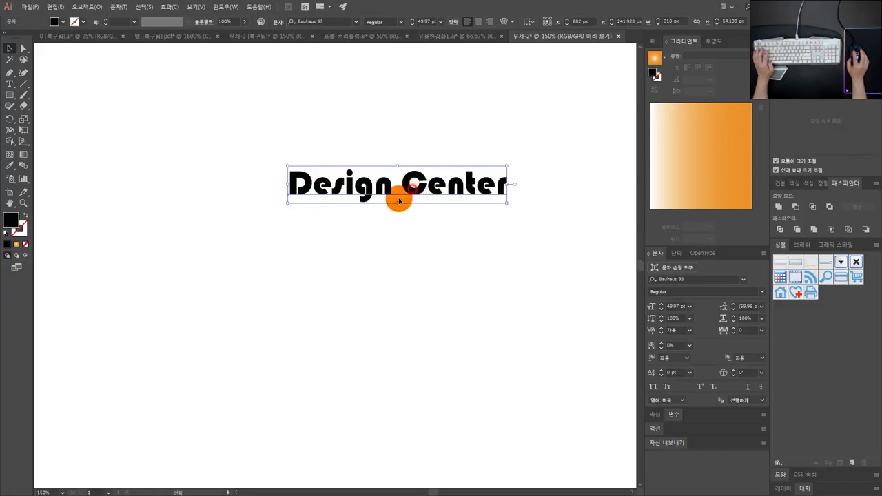
{"action": "left_click_drag", "start_coordinate": [399, 201], "coordinate": [296, 255]}
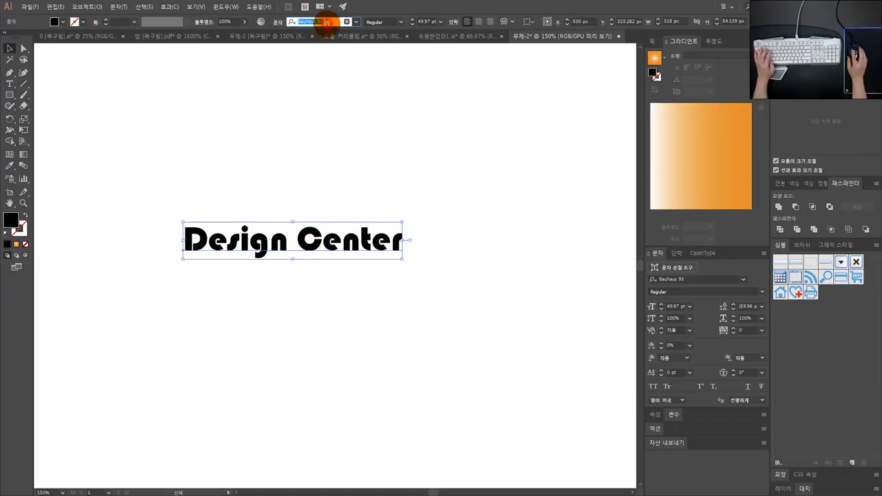
{"action": "left_click", "coordinate": [355, 22]}
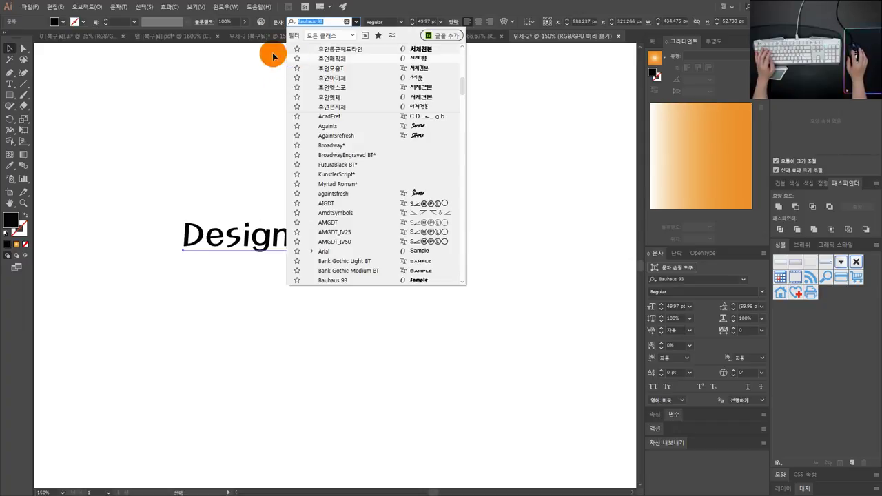
{"action": "left_click", "coordinate": [241, 91]}
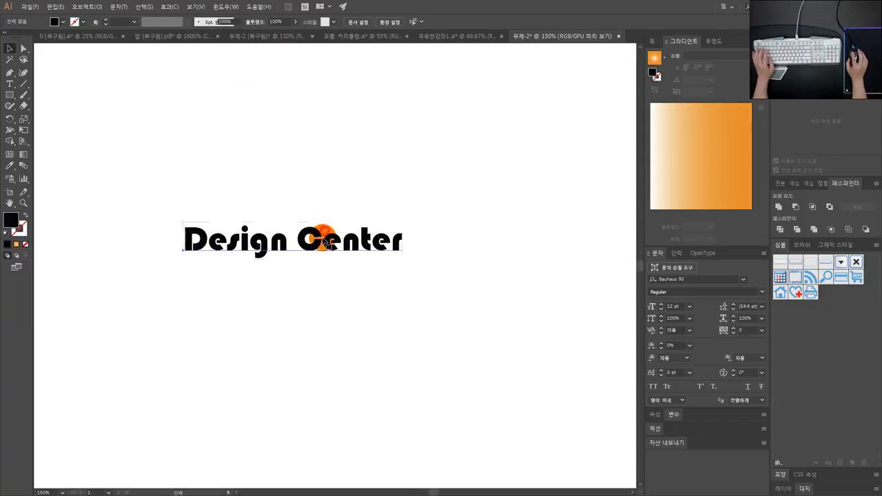
Enlarge the Design Center text proportionally to about 79 pt and reposition it near the middle of the artboard
{"action": "left_click_drag", "start_coordinate": [312, 247], "coordinate": [347, 239]}
{"action": "left_click_drag", "start_coordinate": [441, 210], "coordinate": [562, 135]}
{"action": "left_click_drag", "start_coordinate": [394, 227], "coordinate": [361, 225]}
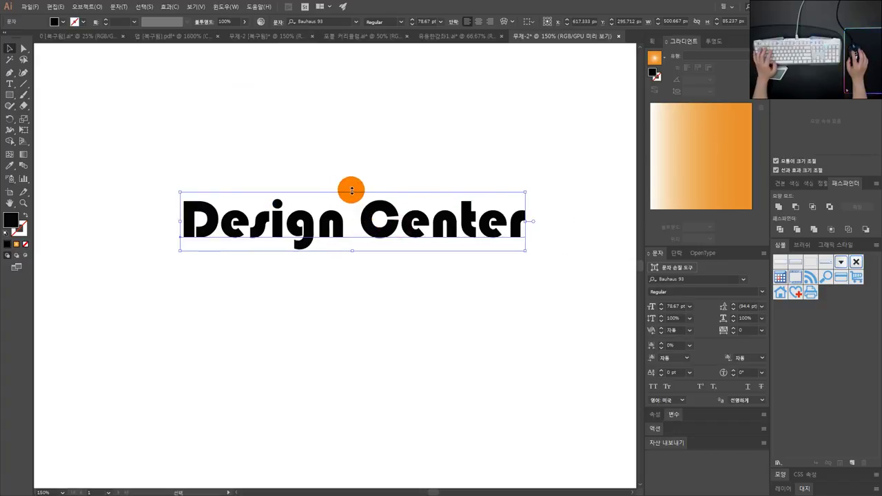
{"action": "left_click", "coordinate": [381, 219]}
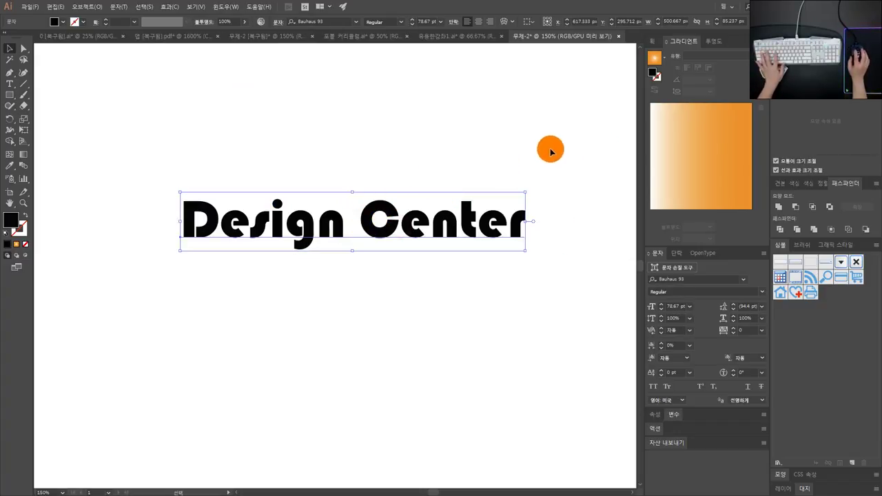
Enlarge the Design Center text a little more from its center, to about 84 pt
{"action": "key", "text": "a"}
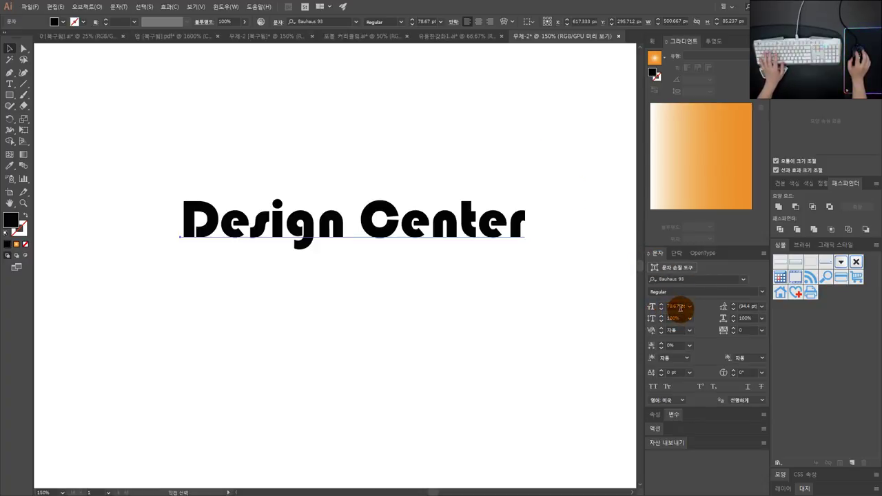
{"action": "key", "text": "v"}
{"action": "left_click", "coordinate": [538, 259]}
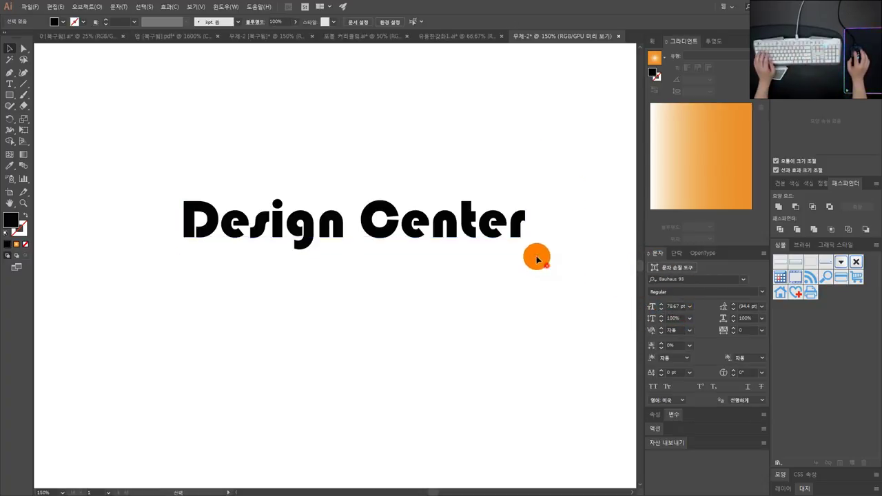
{"action": "left_click", "coordinate": [458, 219]}
{"action": "left_click_drag", "start_coordinate": [523, 194], "coordinate": [528, 156]}
{"action": "left_click", "coordinate": [482, 262]}
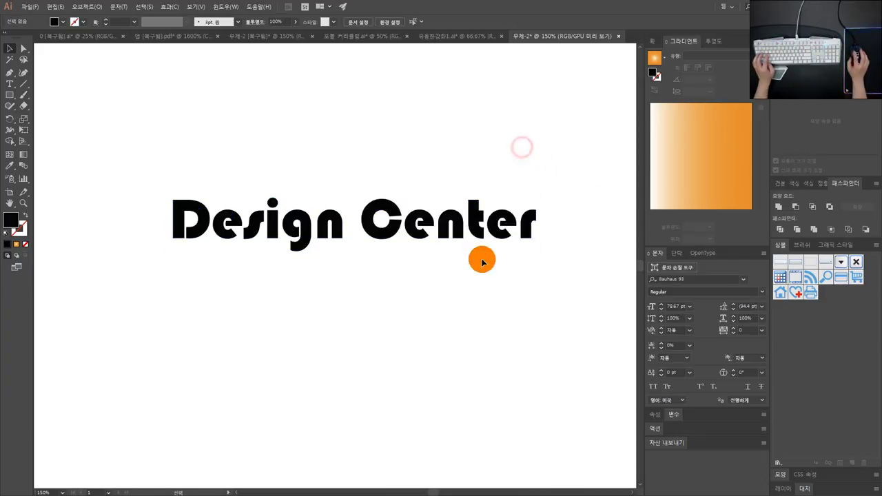
{"action": "left_click", "coordinate": [476, 231]}
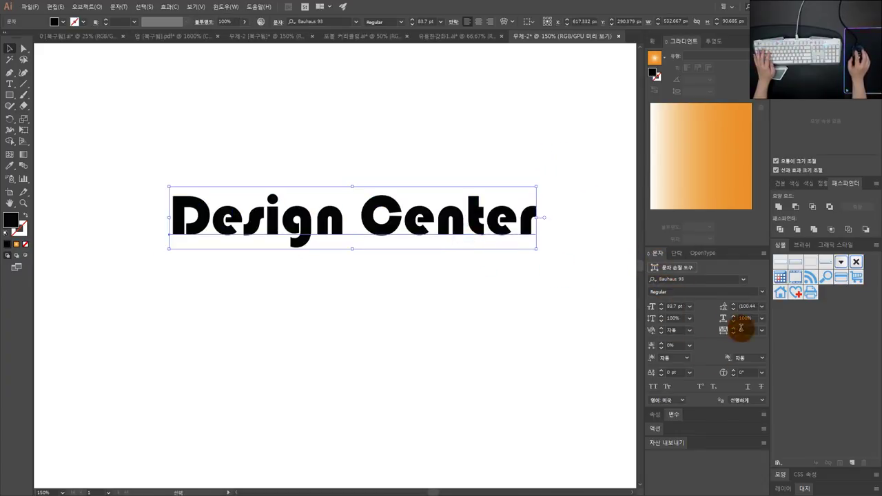
Repeat the Design Center line twice within the same text object, making three stacked lines, and finish text editing
{"action": "double_click", "coordinate": [532, 218]}
{"action": "key", "text": "ctrl+a"}
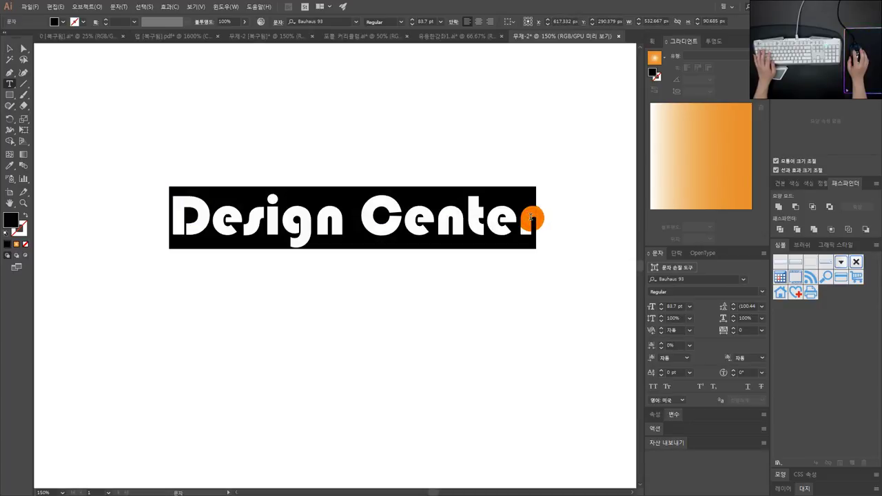
{"action": "left_click_drag", "start_coordinate": [531, 217], "coordinate": [136, 204]}
{"action": "key", "text": "ctrl+c"}
{"action": "left_click", "coordinate": [519, 217]}
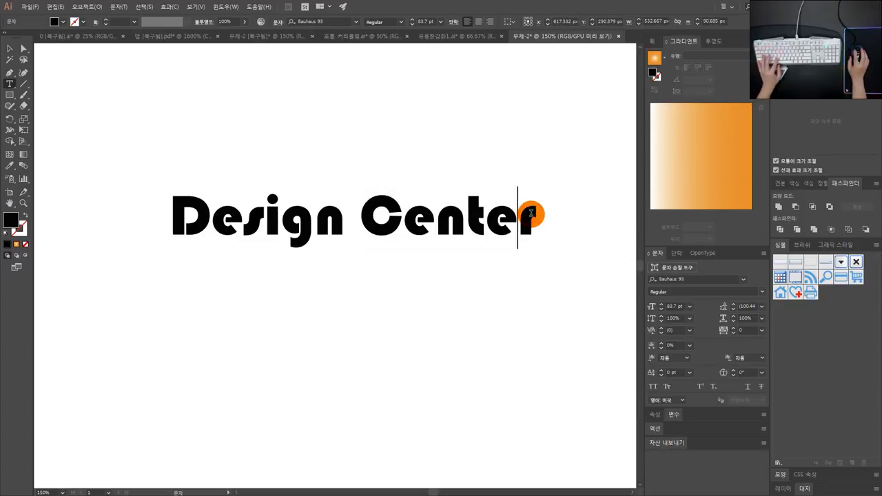
{"action": "key", "text": "Return"}
{"action": "key", "text": "ctrl+v"}
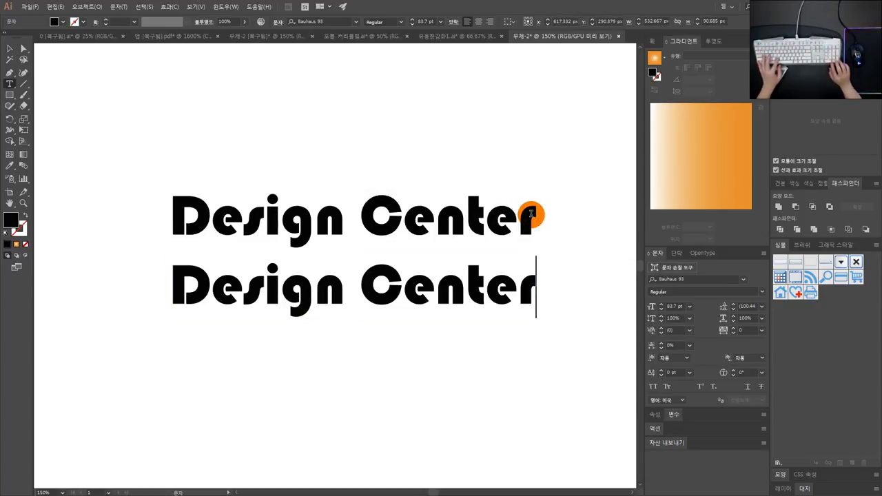
{"action": "key", "text": "Return"}
{"action": "key", "text": "ctrl+v"}
{"action": "key", "text": "Escape"}
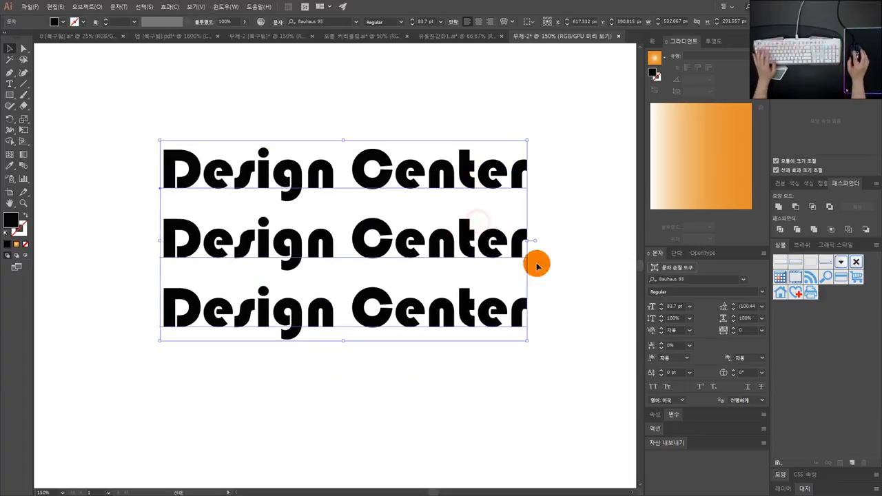
Set the leading of the Design Center text to 80 pt
{"action": "left_click", "coordinate": [748, 306]}
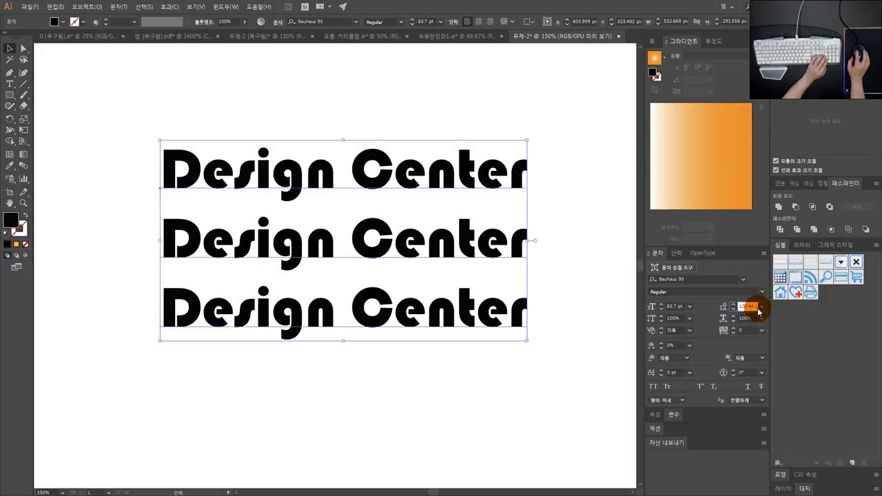
{"action": "key", "text": "Return"}
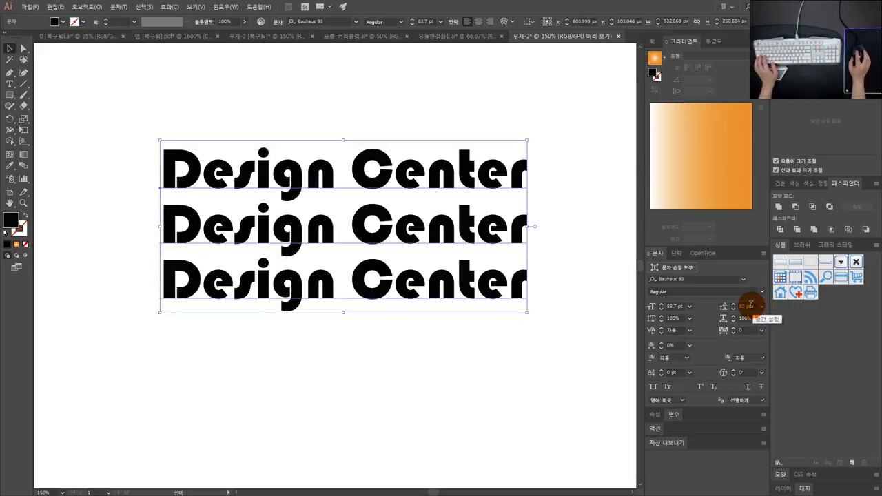
Try a leading of 60 pt on the three-line text and undo the change
{"action": "left_click_drag", "start_coordinate": [750, 305], "coordinate": [702, 308]}
{"action": "type", "text": "6"}
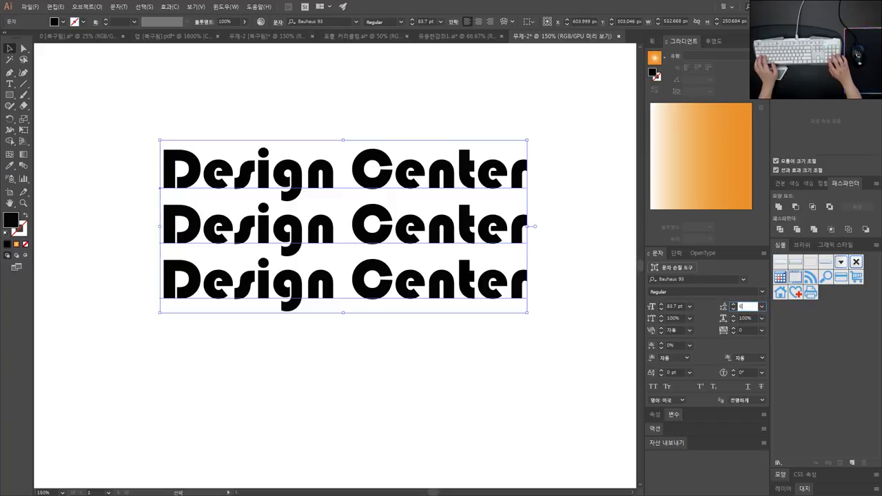
{"action": "type", "text": "0"}
{"action": "key", "text": "Return"}
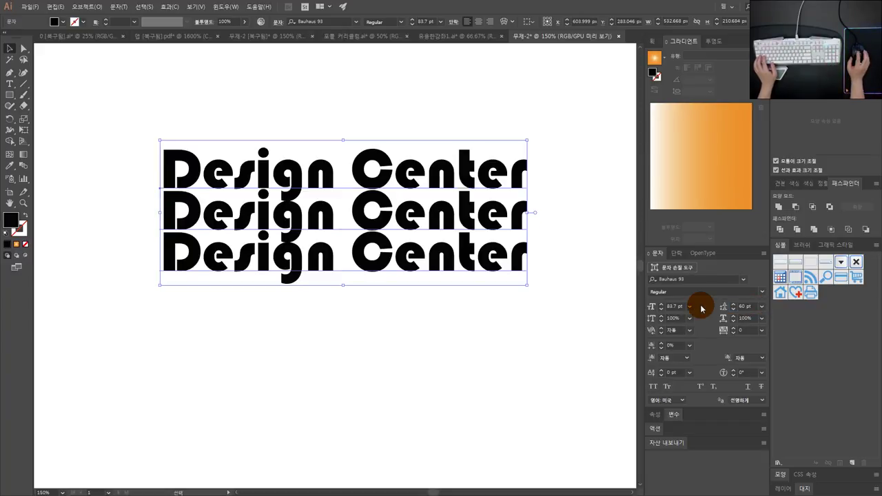
{"action": "left_click", "coordinate": [575, 283]}
{"action": "key", "text": "ctrl+z"}
{"action": "left_click", "coordinate": [461, 328]}
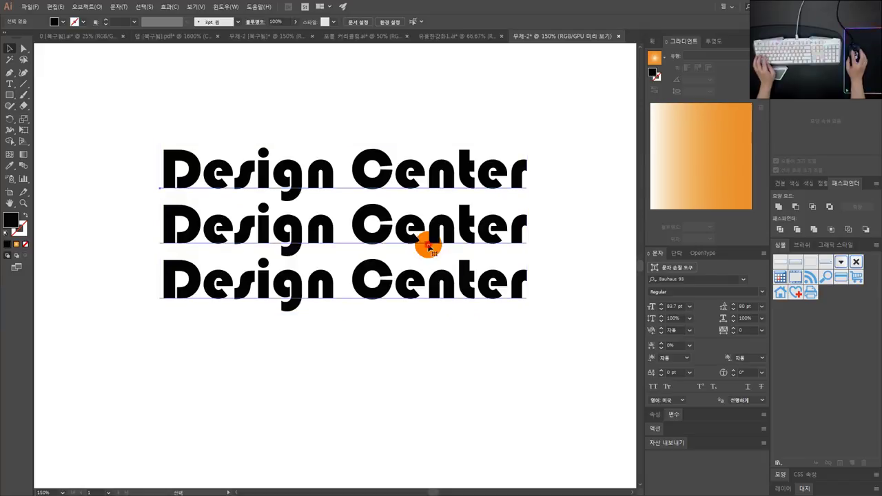
Duplicate the three-line text beside the original and delete the copy's lower two lines
{"action": "left_click", "coordinate": [428, 246]}
{"action": "scroll", "coordinate": [428, 257], "scroll_direction": "down", "scroll_amount": 1}
{"action": "left_click_drag", "start_coordinate": [372, 257], "coordinate": [552, 251]}
{"action": "left_click_drag", "start_coordinate": [466, 276], "coordinate": [354, 265]}
{"action": "key", "text": "t"}
{"action": "left_click_drag", "start_coordinate": [321, 223], "coordinate": [554, 258]}
{"action": "key", "text": "Delete"}
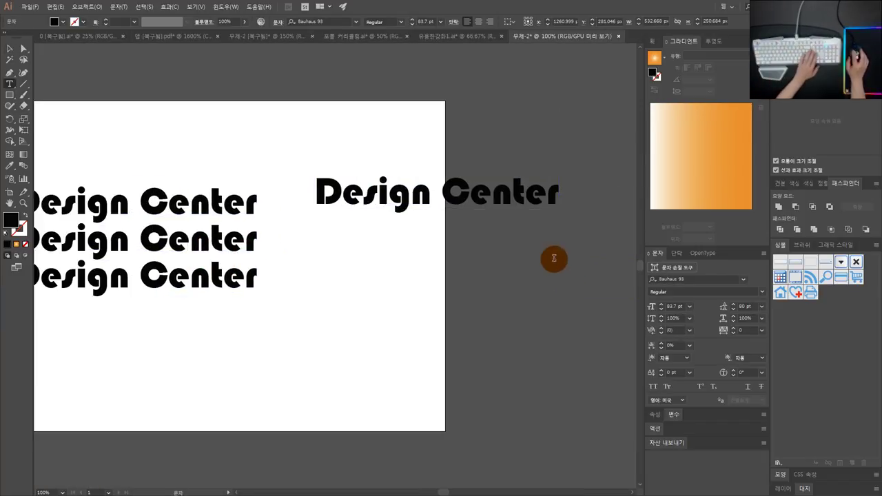
Duplicate the single Design Center line straight down and repeat the duplication to make a column of five evenly spaced lines
{"action": "key", "text": "Escape"}
{"action": "left_click_drag", "start_coordinate": [465, 195], "coordinate": [467, 234]}
{"action": "key", "text": "ctrl+d"}
{"action": "key", "text": "ctrl+d"}
{"action": "key", "text": "ctrl+d"}
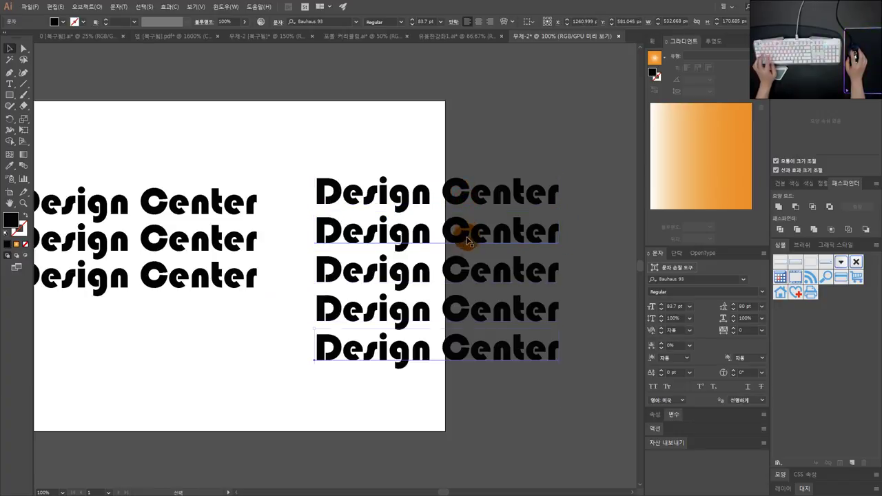
Delete the column of five separate Design Center lines
{"action": "left_click", "coordinate": [475, 386]}
{"action": "left_click", "coordinate": [472, 171]}
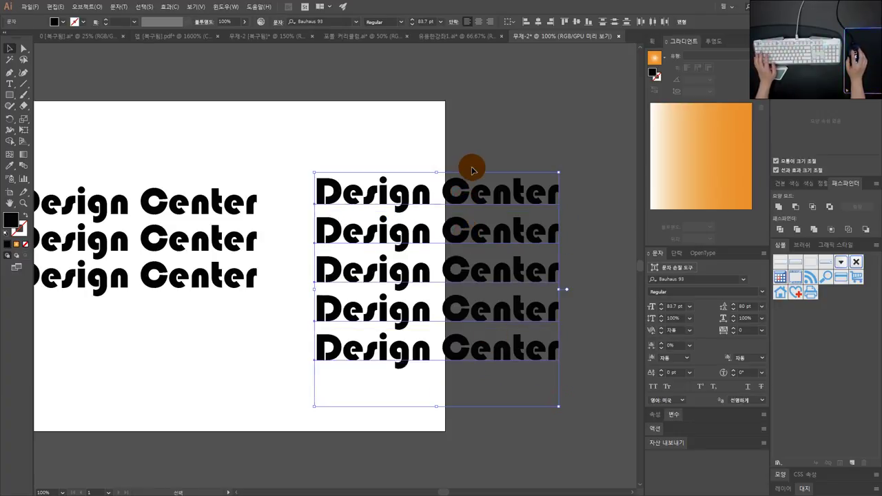
{"action": "key", "text": "Delete"}
Try a vertical scale of 150% on the three-line Design Center text and undo the change
{"action": "left_click", "coordinate": [206, 236]}
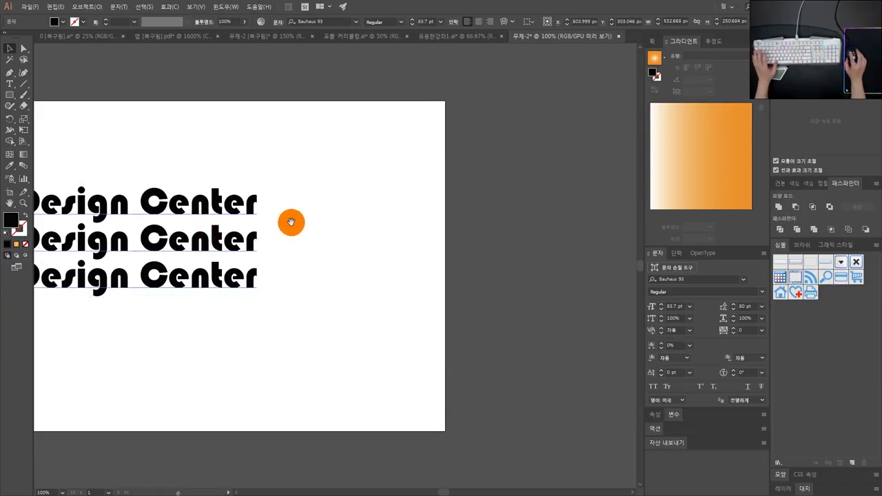
{"action": "key", "text": "ctrl+0"}
{"action": "left_click", "coordinate": [674, 317]}
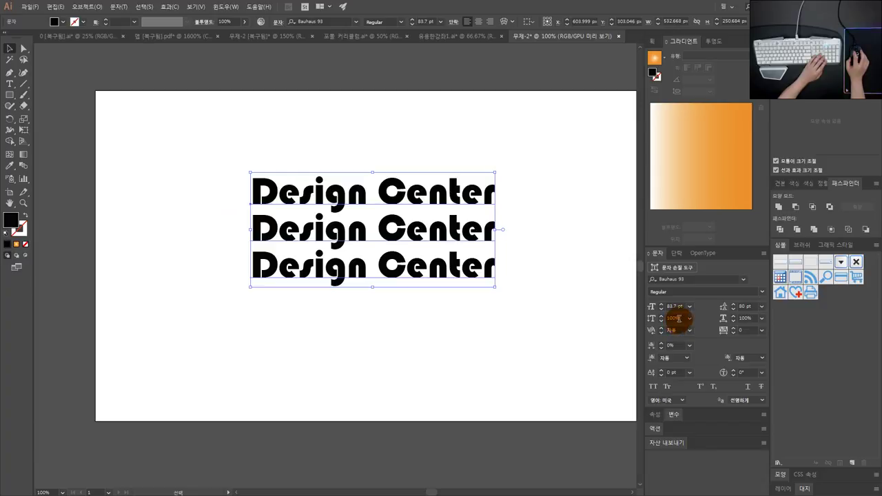
{"action": "left_click", "coordinate": [746, 306]}
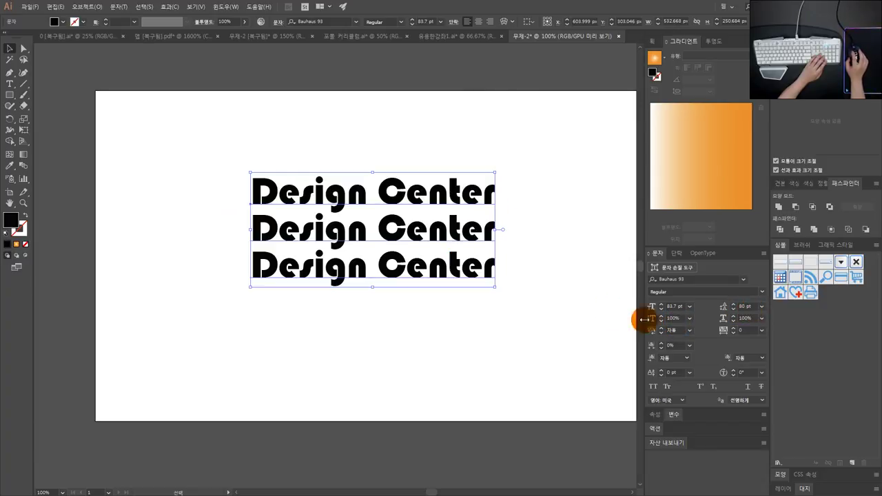
{"action": "left_click", "coordinate": [674, 318]}
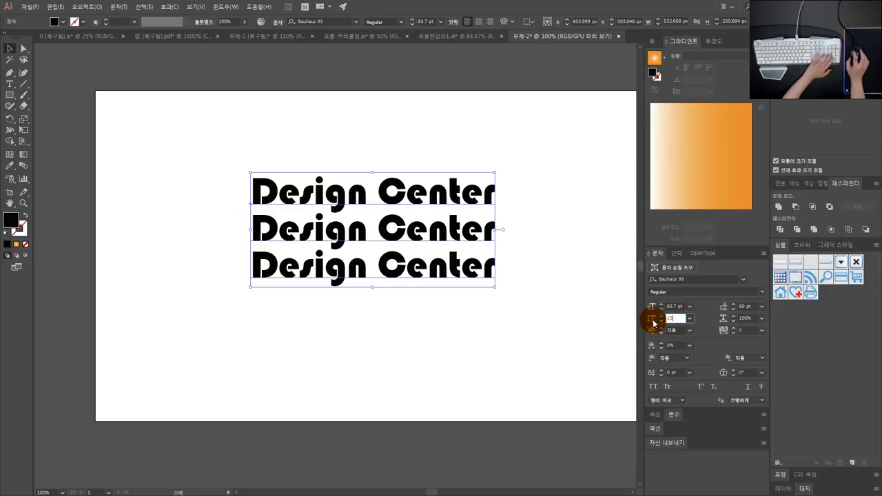
{"action": "type", "text": "0"}
{"action": "key", "text": "Return"}
{"action": "left_click", "coordinate": [592, 324]}
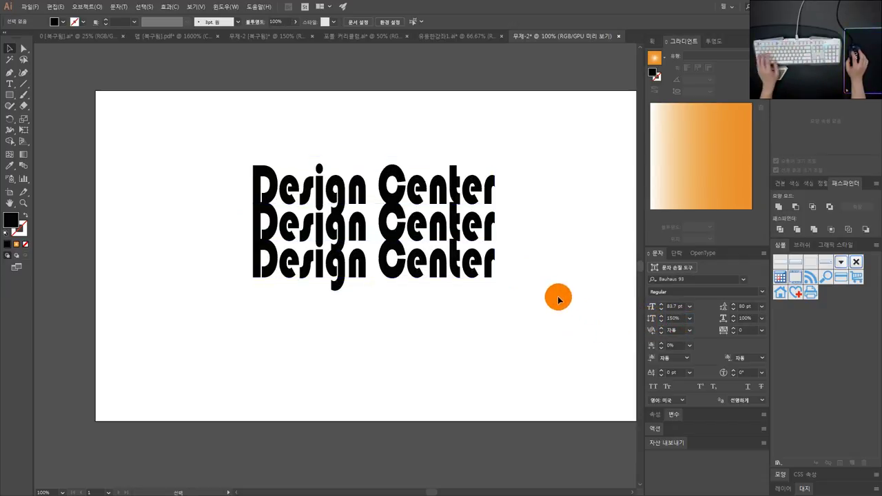
{"action": "key", "text": "shift+s"}
{"action": "key", "text": "ctrl+z"}
{"action": "key", "text": "ctrl+z"}
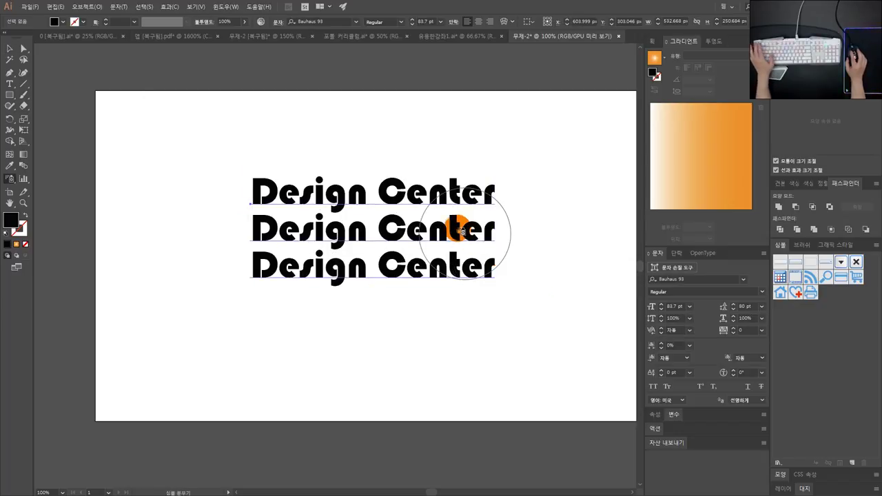
{"action": "left_click", "coordinate": [10, 49]}
Try a horizontal scale of 150% on the three-line Design Center text and undo the change
{"action": "left_click_drag", "start_coordinate": [424, 208], "coordinate": [421, 209]}
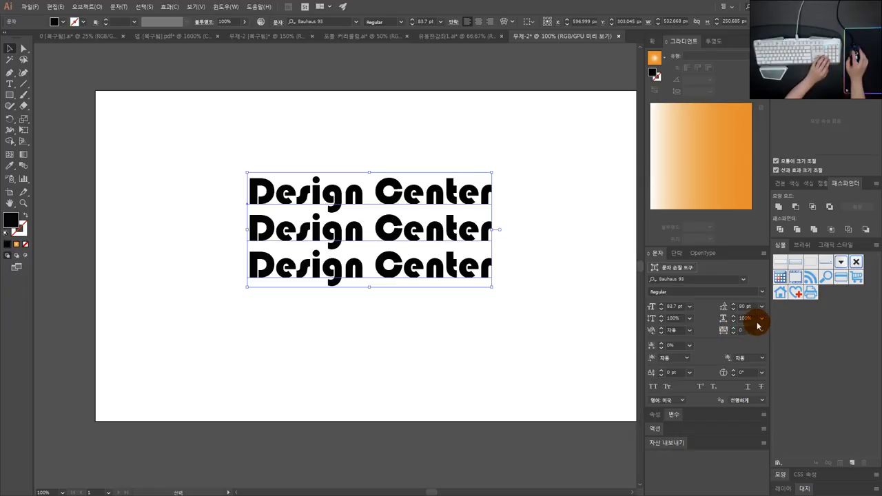
{"action": "left_click", "coordinate": [746, 319]}
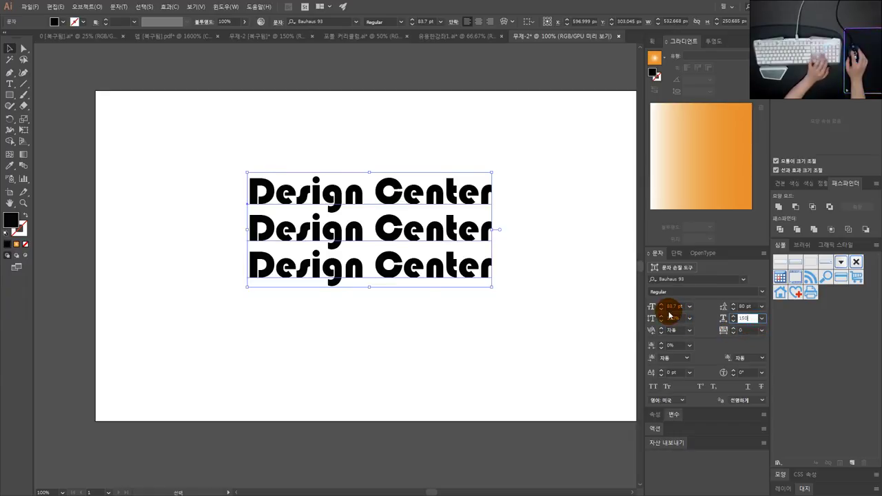
{"action": "type", "text": "150"}
{"action": "key", "text": "Return"}
{"action": "key", "text": "ctrl+z"}
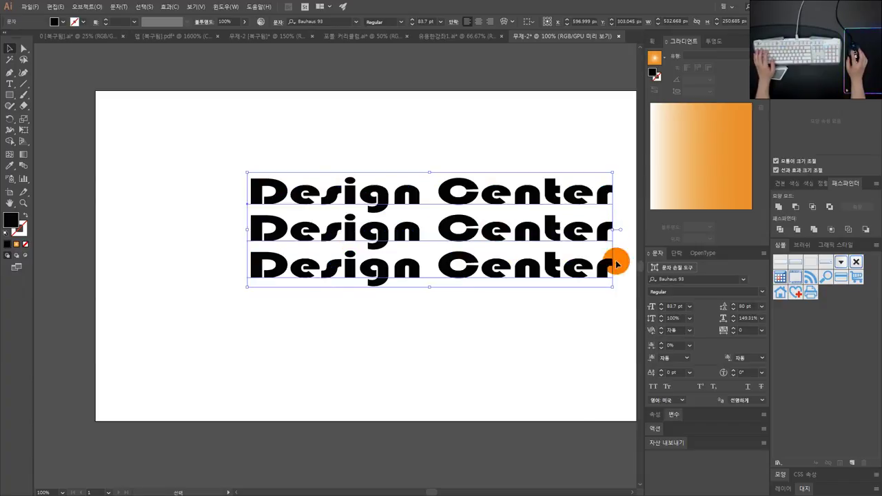
{"action": "key", "text": "a"}
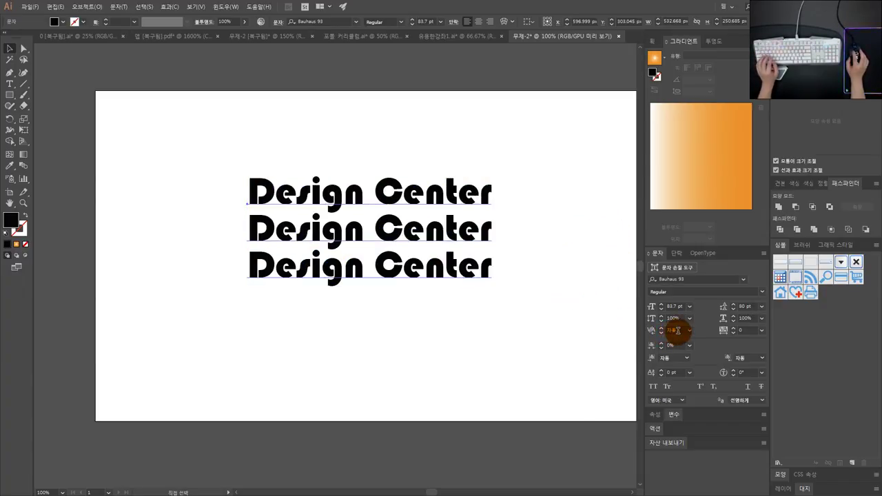
{"action": "key", "text": "v"}
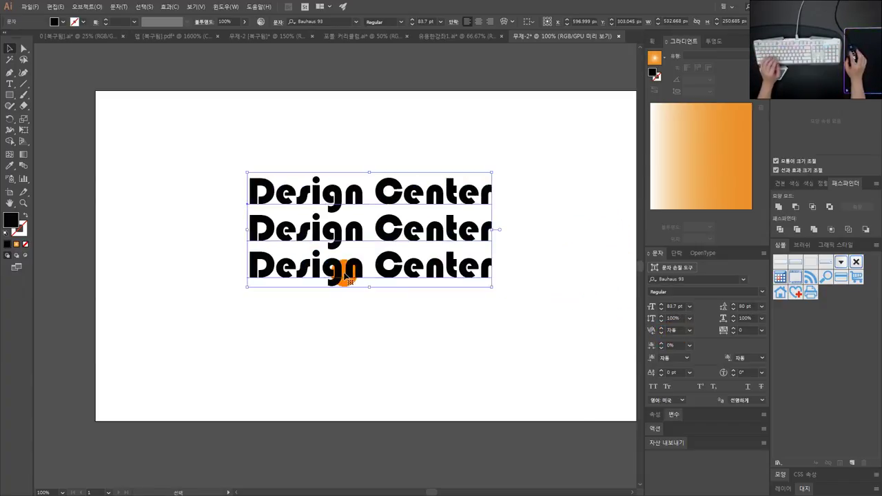
{"action": "left_click", "coordinate": [681, 306]}
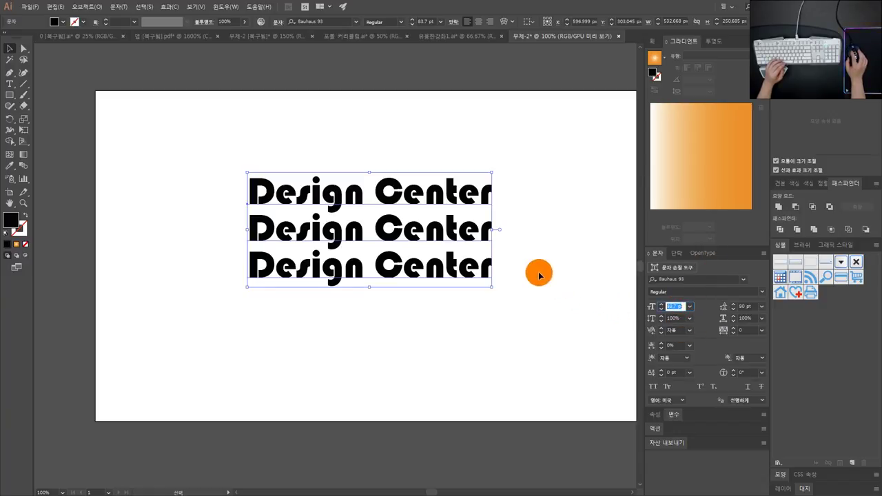
Delete the second and third lines of the text object, keeping only the first Design Center line
{"action": "left_click", "coordinate": [377, 181]}
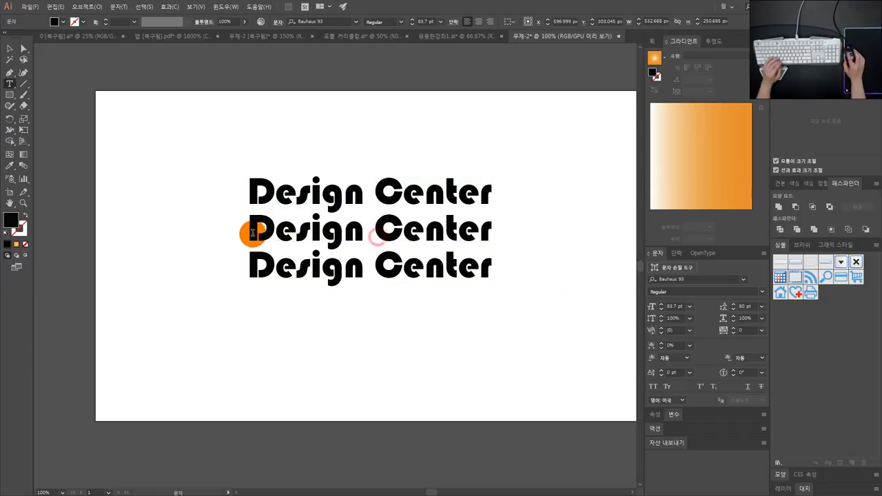
{"action": "double_click", "coordinate": [249, 231]}
{"action": "left_click_drag", "start_coordinate": [250, 231], "coordinate": [538, 299]}
{"action": "key", "text": "BackSpace"}
{"action": "left_click", "coordinate": [9, 48]}
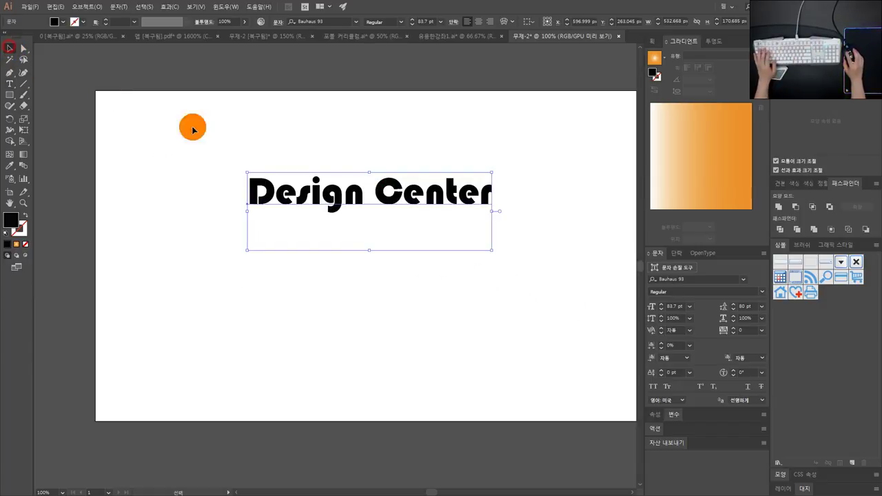
{"action": "left_click", "coordinate": [307, 146]}
{"action": "scroll", "coordinate": [387, 187], "scroll_direction": "up", "scroll_amount": 1}
{"action": "left_click", "coordinate": [403, 203]}
{"action": "scroll", "coordinate": [334, 195], "scroll_direction": "up", "scroll_amount": 1}
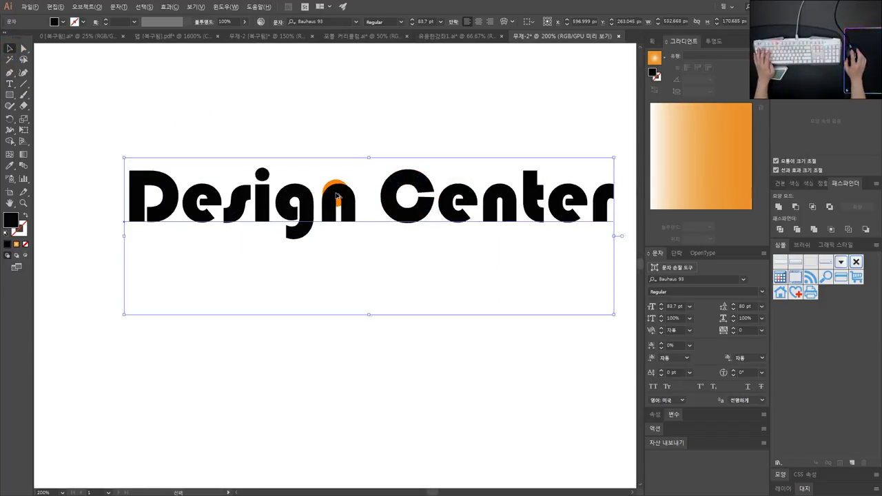
{"action": "scroll", "coordinate": [337, 196], "scroll_direction": "down", "scroll_amount": 1}
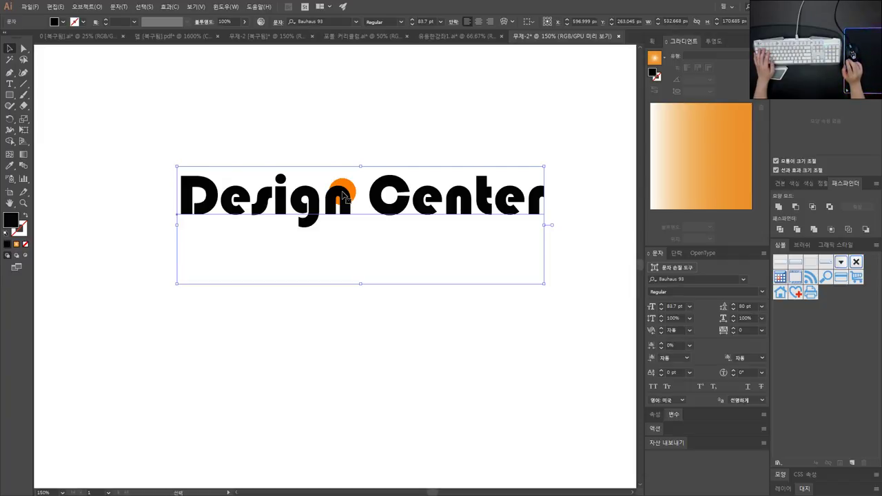
{"action": "left_click_drag", "start_coordinate": [345, 195], "coordinate": [376, 195]}
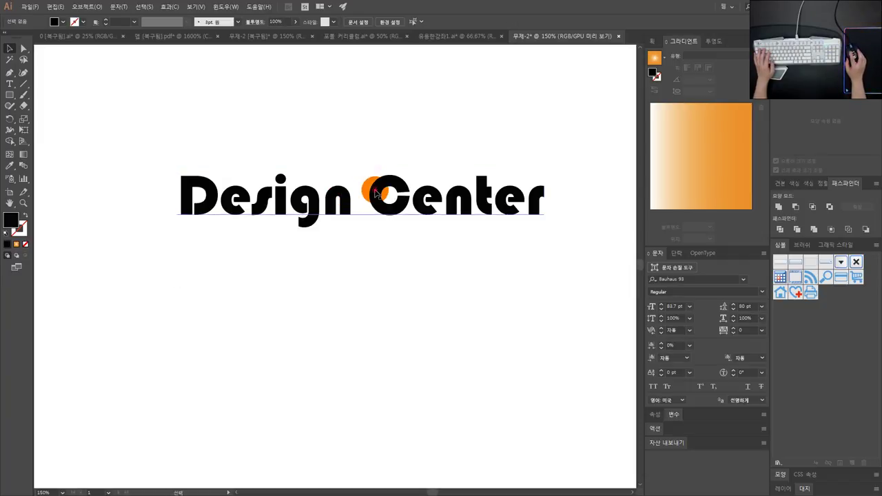
Place a copy of the Design Center text object straight below the original
{"action": "key", "text": "t"}
{"action": "key", "text": "Escape"}
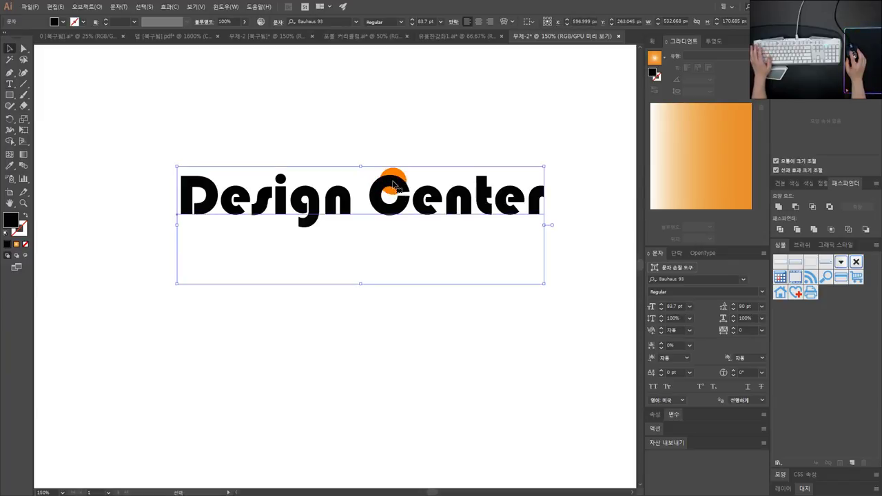
{"action": "left_click_drag", "start_coordinate": [399, 187], "coordinate": [352, 157]}
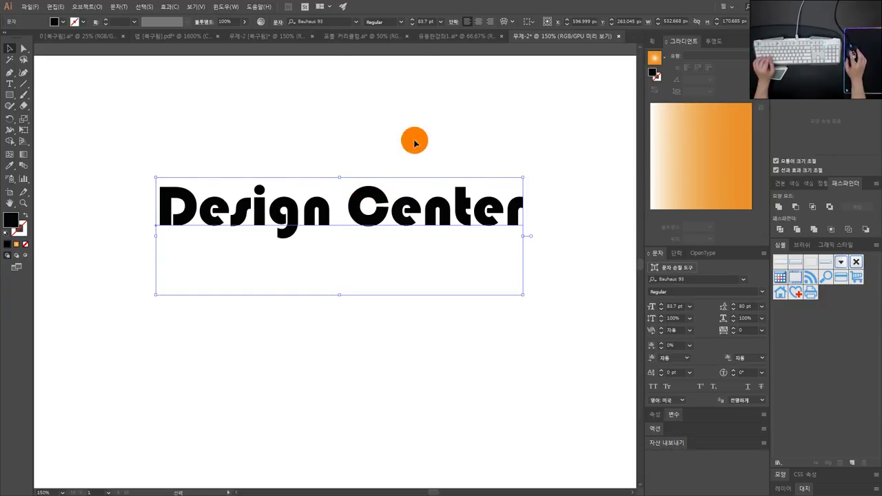
{"action": "left_click_drag", "start_coordinate": [350, 147], "coordinate": [390, 163]}
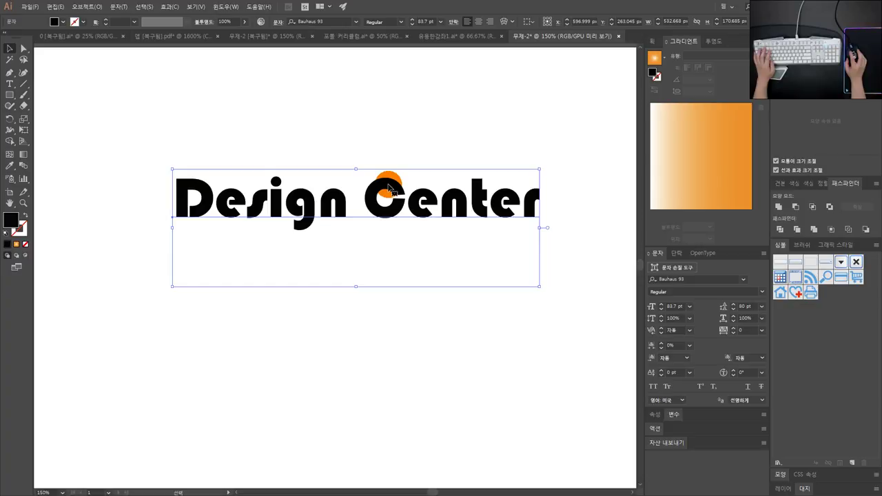
{"action": "right_click", "coordinate": [392, 188]}
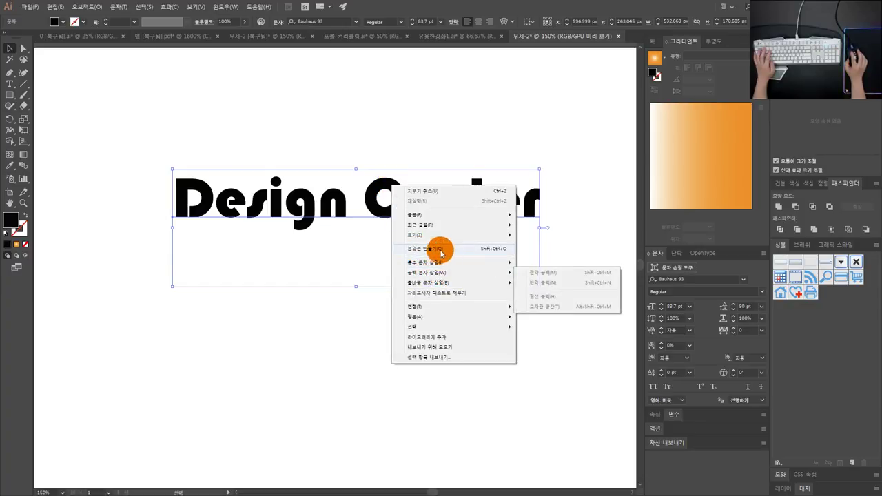
{"action": "left_click", "coordinate": [357, 258]}
{"action": "left_click_drag", "start_coordinate": [377, 205], "coordinate": [384, 357]}
{"action": "left_click", "coordinate": [397, 186]}
{"action": "left_click_drag", "start_coordinate": [374, 249], "coordinate": [390, 219]}
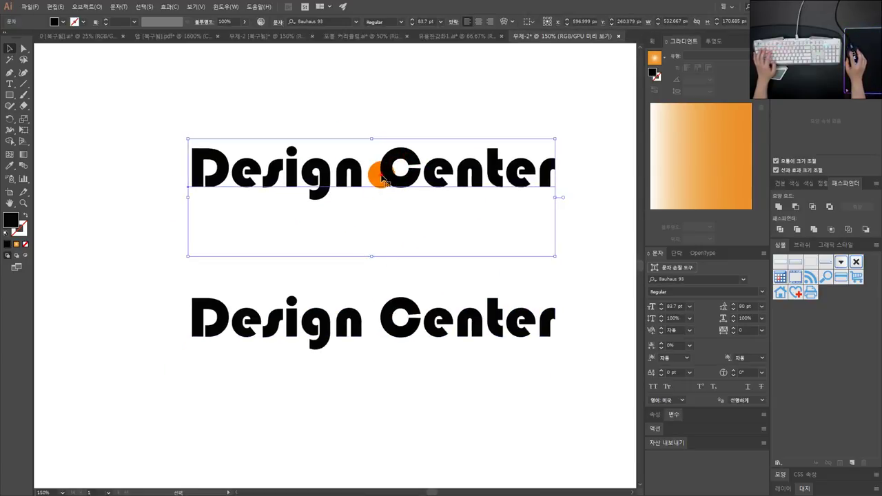
Try inserting "ssd" before Center in the upper text object and undo the edit
{"action": "double_click", "coordinate": [381, 177]}
{"action": "type", "text": "ssd"}
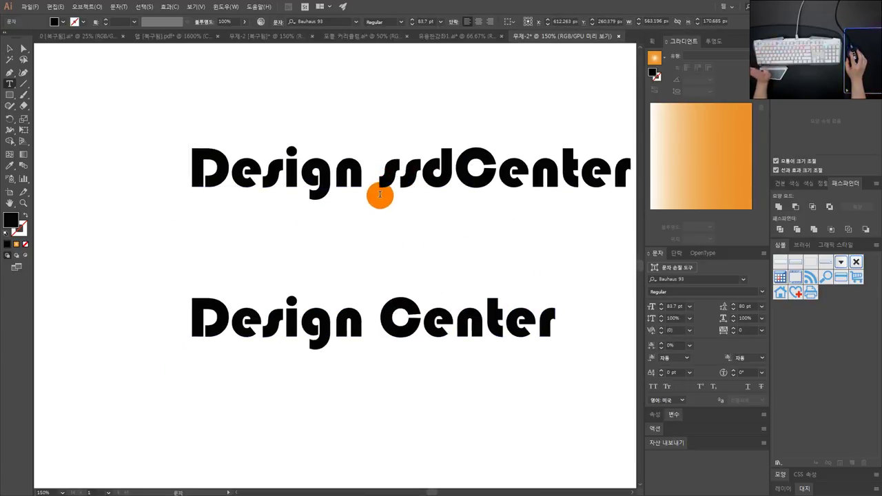
{"action": "key", "text": "Escape"}
{"action": "key", "text": "ctrl+z"}
{"action": "key", "text": "ctrl+z"}
Convert the lower Design Center copy to outlines
{"action": "right_click", "coordinate": [400, 300]}
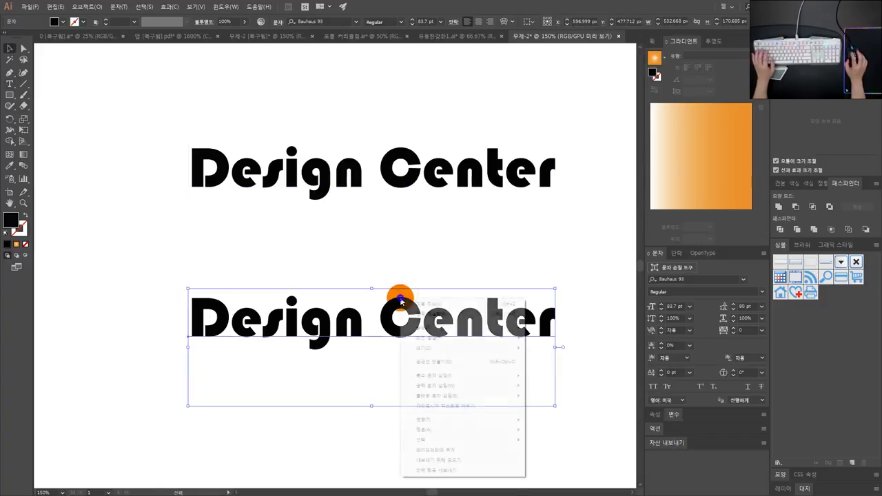
{"action": "left_click", "coordinate": [447, 361]}
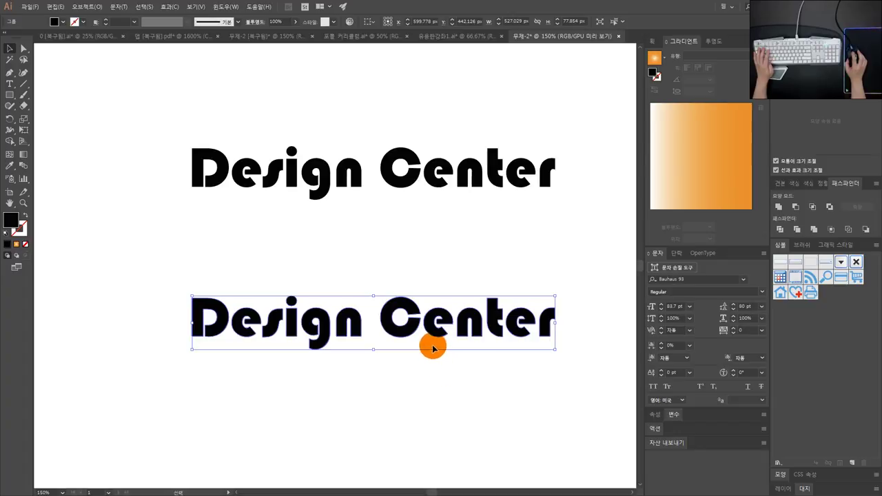
{"action": "scroll", "coordinate": [413, 335], "scroll_direction": "up", "scroll_amount": 2}
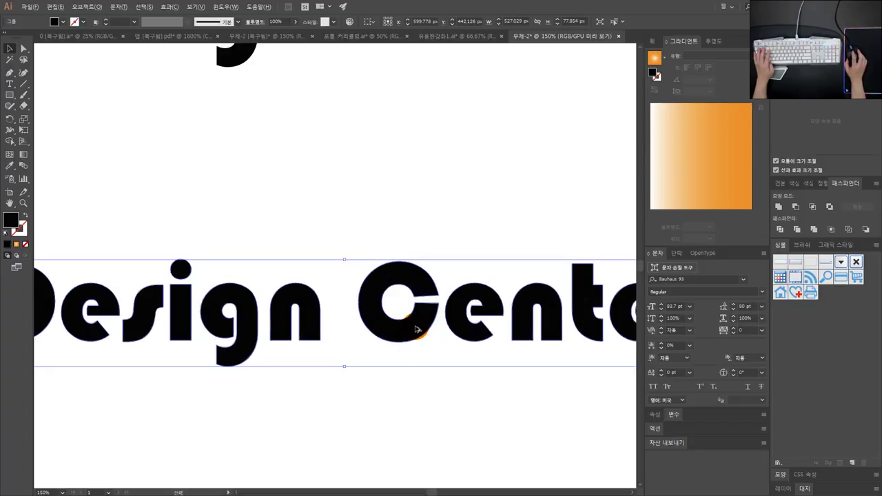
{"action": "scroll", "coordinate": [405, 314], "scroll_direction": "down", "scroll_amount": 2}
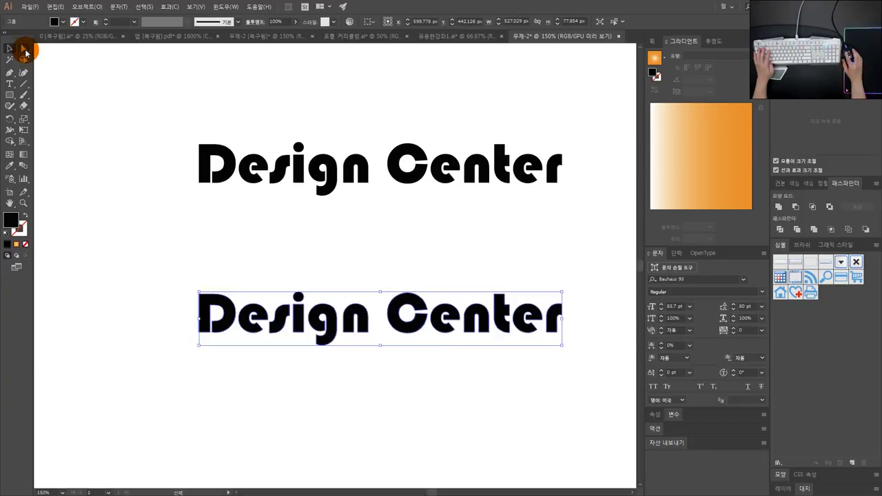
Try to select part of the upper live text with Direct Selection, and move the whole text slightly up and to the right
{"action": "left_click", "coordinate": [24, 51]}
{"action": "left_click_drag", "start_coordinate": [150, 105], "coordinate": [299, 230]}
{"action": "left_click_drag", "start_coordinate": [150, 105], "coordinate": [310, 218]}
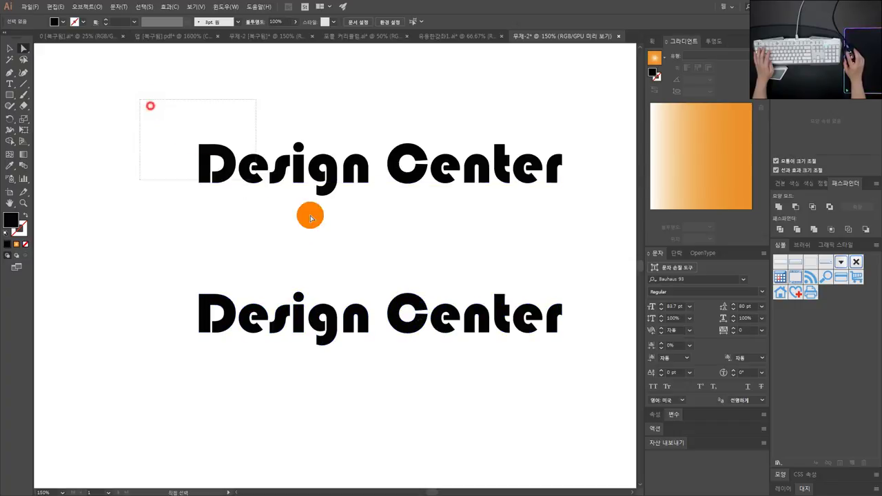
{"action": "left_click_drag", "start_coordinate": [206, 157], "coordinate": [237, 143]}
{"action": "left_click", "coordinate": [260, 228]}
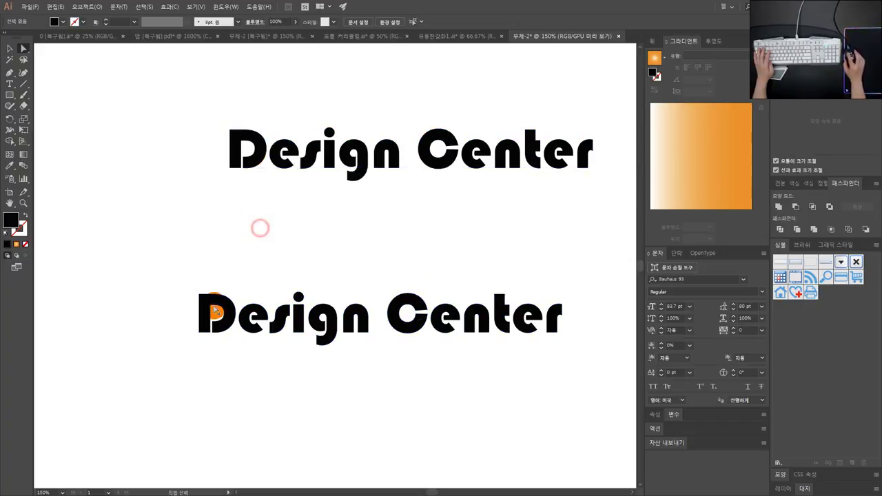
Try stretching the stem of the outlined D to the left until the letter is about 127 px wide, and undo it
{"action": "scroll", "coordinate": [216, 310], "scroll_direction": "up", "scroll_amount": 2}
{"action": "left_click_drag", "start_coordinate": [173, 250], "coordinate": [109, 359]}
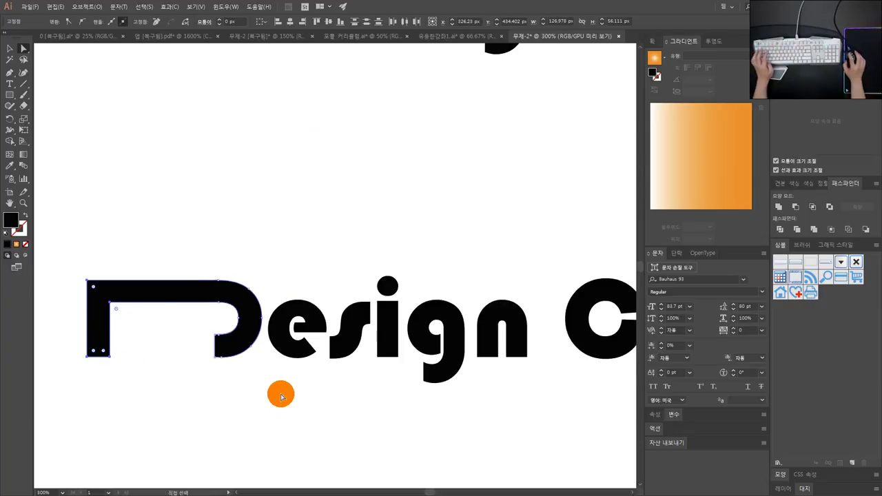
{"action": "scroll", "coordinate": [279, 394], "scroll_direction": "down", "scroll_amount": 1}
{"action": "key", "text": "ctrl+z"}
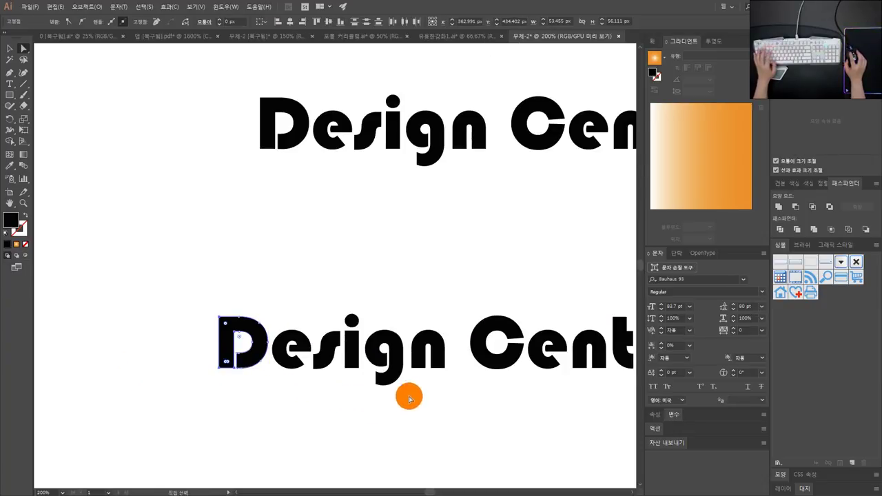
Try pulling down the lower anchor points of the outlined g to lengthen its tail, and undo the change
{"action": "left_click_drag", "start_coordinate": [453, 390], "coordinate": [373, 335]}
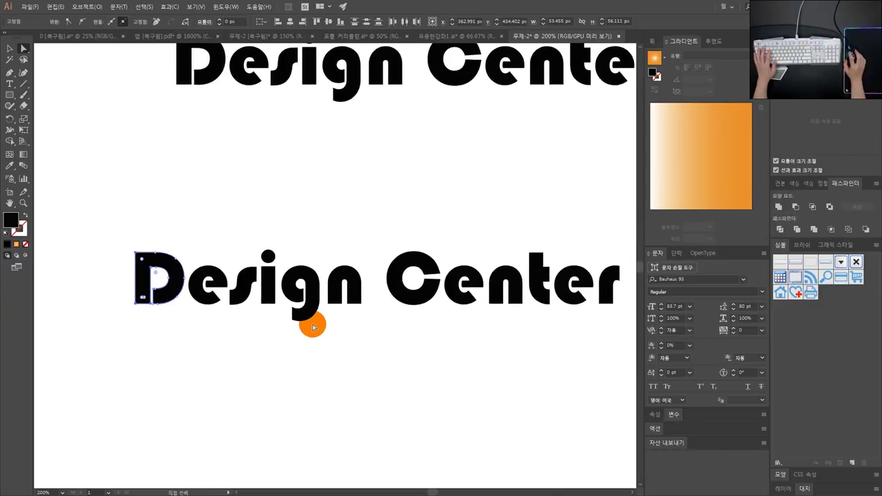
{"action": "scroll", "coordinate": [314, 315], "scroll_direction": "up", "scroll_amount": 2}
{"action": "left_click_drag", "start_coordinate": [297, 342], "coordinate": [265, 293]}
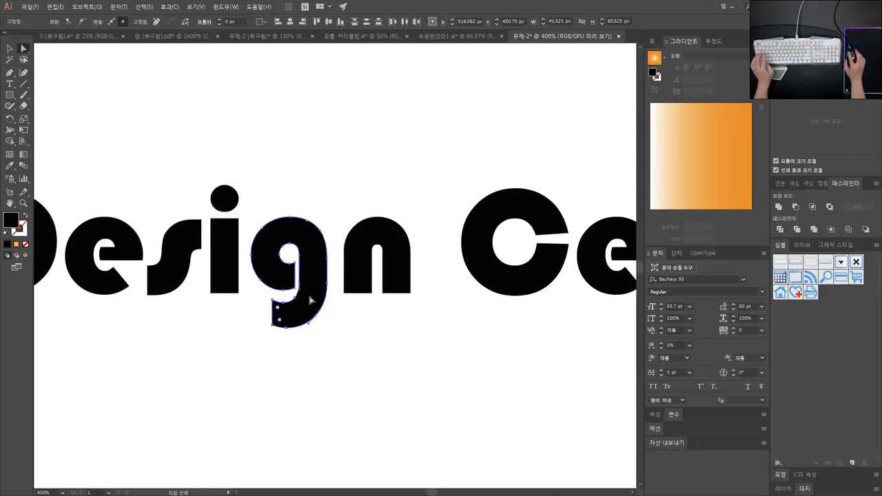
{"action": "scroll", "coordinate": [336, 294], "scroll_direction": "up", "scroll_amount": 1}
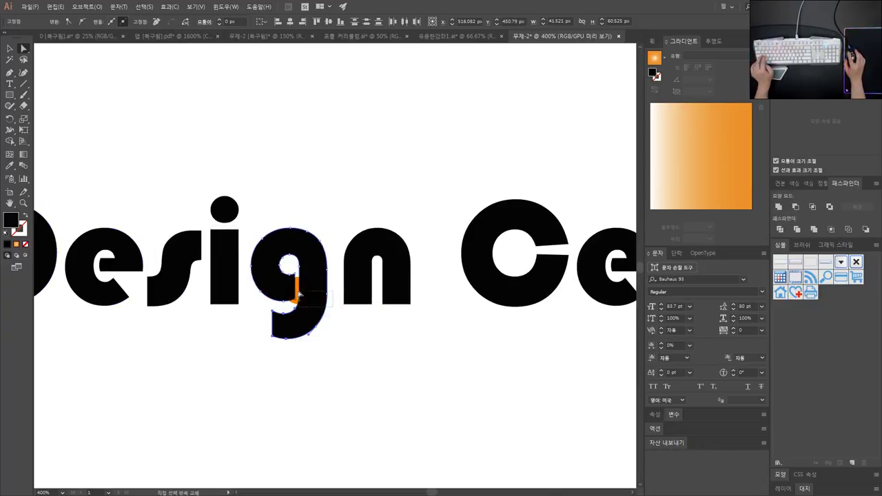
{"action": "scroll", "coordinate": [331, 299], "scroll_direction": "down", "scroll_amount": 3}
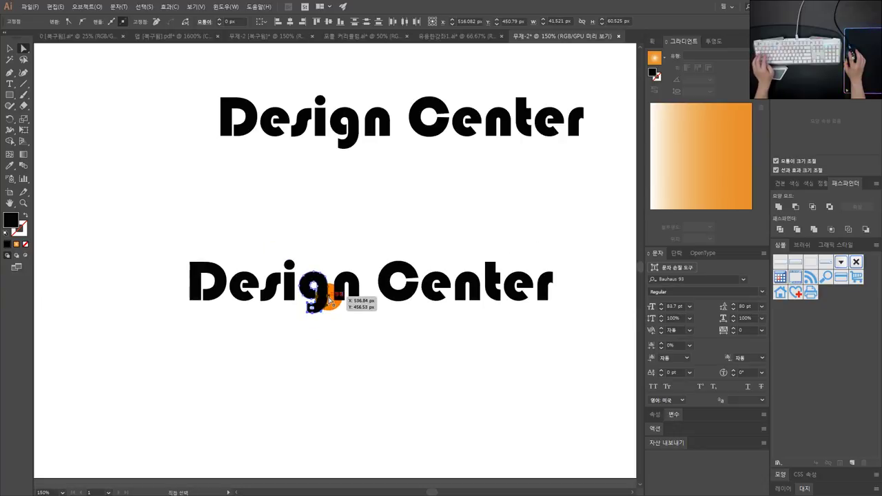
{"action": "left_click_drag", "start_coordinate": [320, 304], "coordinate": [321, 387]}
{"action": "key", "text": "ctrl+z"}
Lengthen the tail of the outlined g straight down, making the letter about 212 px high
{"action": "scroll", "coordinate": [321, 310], "scroll_direction": "up", "scroll_amount": 1}
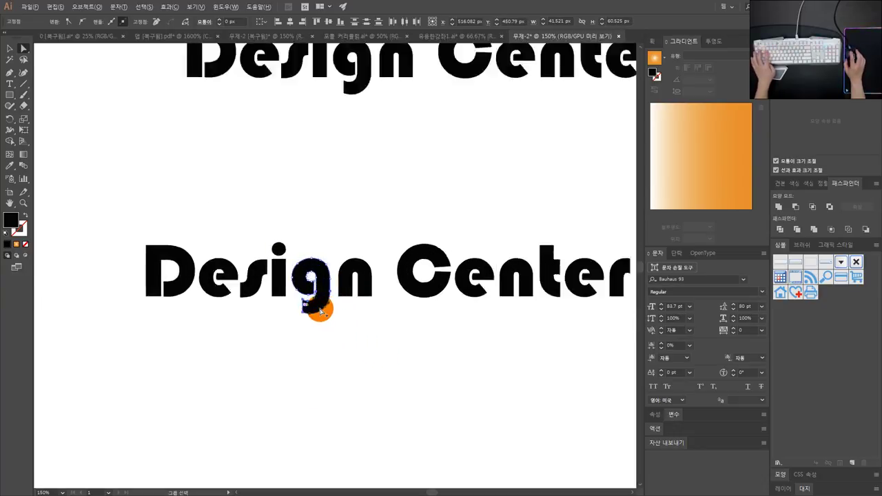
{"action": "scroll", "coordinate": [321, 311], "scroll_direction": "up", "scroll_amount": 5}
{"action": "left_click_drag", "start_coordinate": [365, 358], "coordinate": [227, 250]}
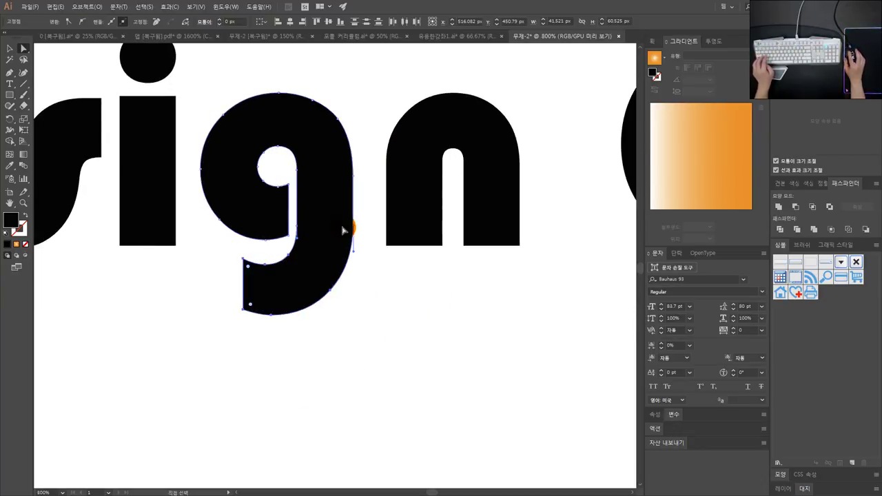
{"action": "scroll", "coordinate": [292, 221], "scroll_direction": "down", "scroll_amount": 4}
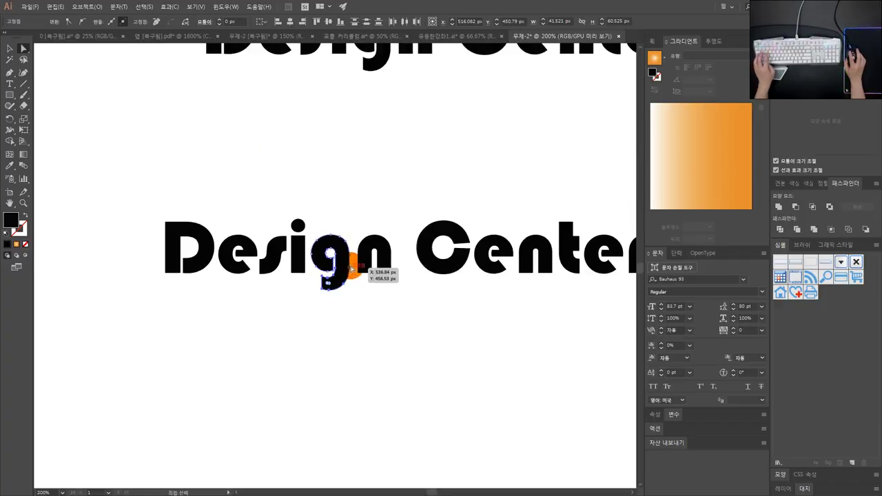
{"action": "left_click_drag", "start_coordinate": [349, 270], "coordinate": [340, 412]}
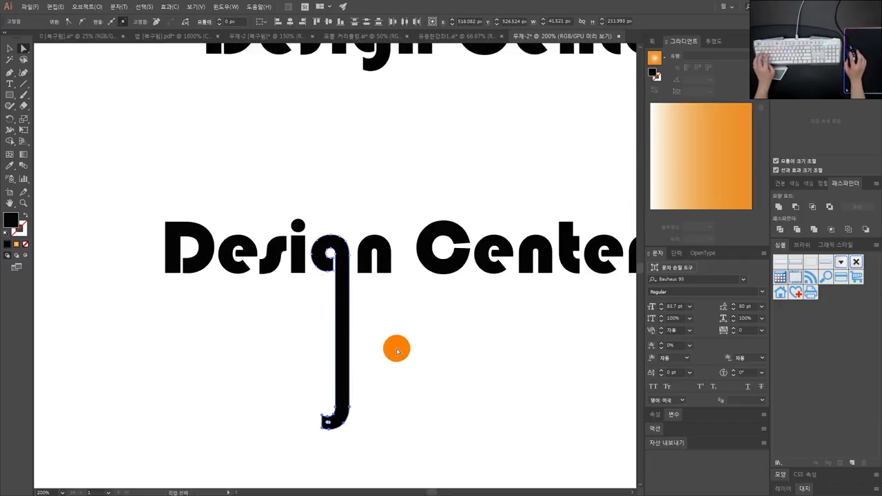
{"action": "left_click", "coordinate": [399, 309]}
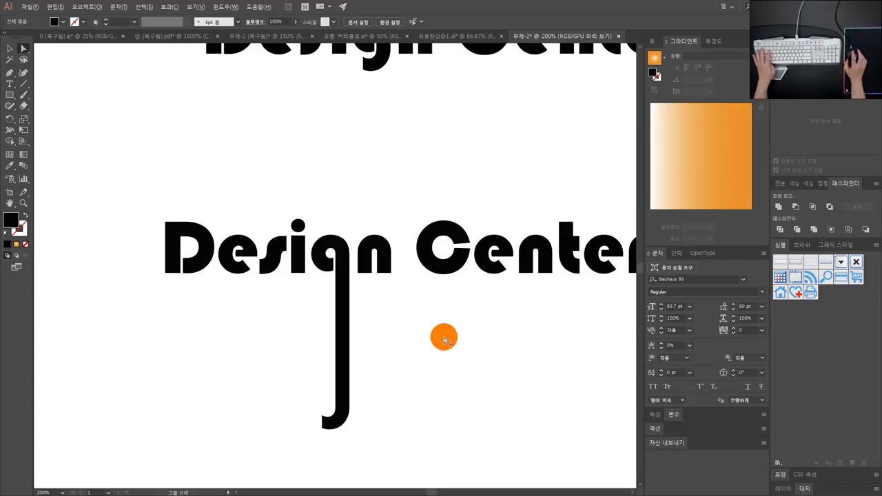
{"action": "scroll", "coordinate": [441, 337], "scroll_direction": "down", "scroll_amount": 1}
{"action": "left_click_drag", "start_coordinate": [453, 325], "coordinate": [398, 322]}
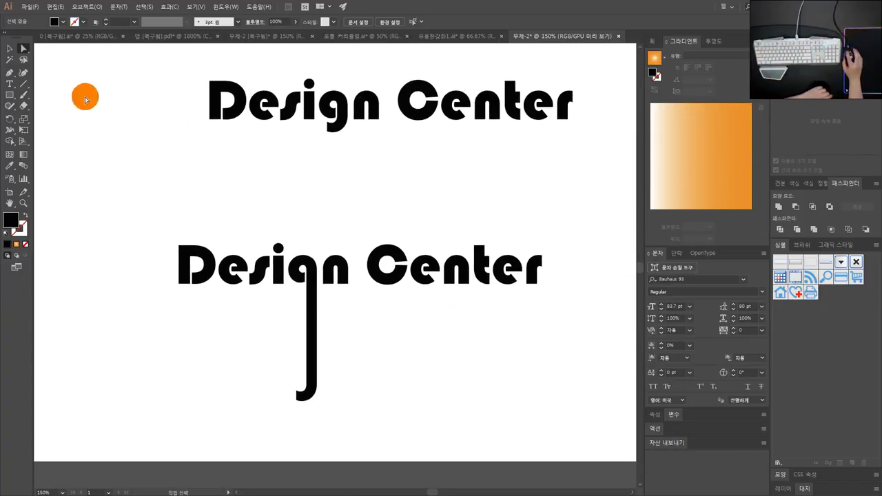
Place a copy of the outlined Design Center group below and to the right of the original group
{"action": "left_click", "coordinate": [9, 49]}
{"action": "left_click", "coordinate": [383, 256]}
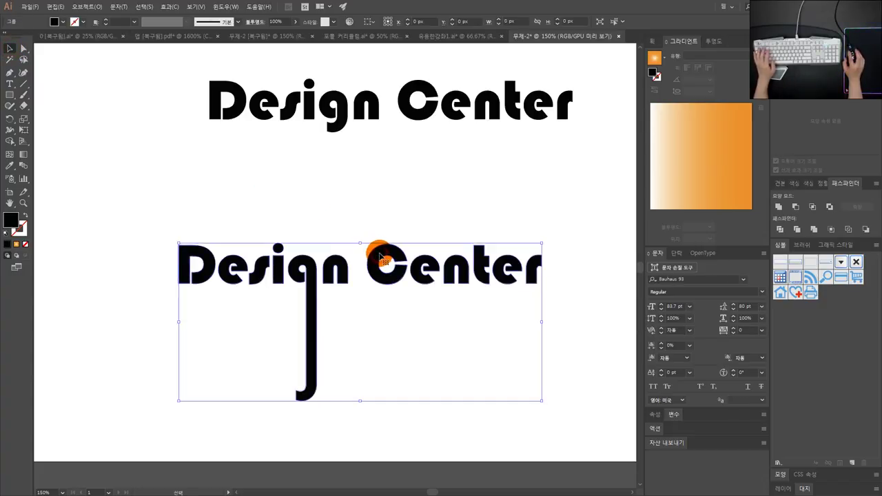
{"action": "scroll", "coordinate": [375, 242], "scroll_direction": "down", "scroll_amount": 1}
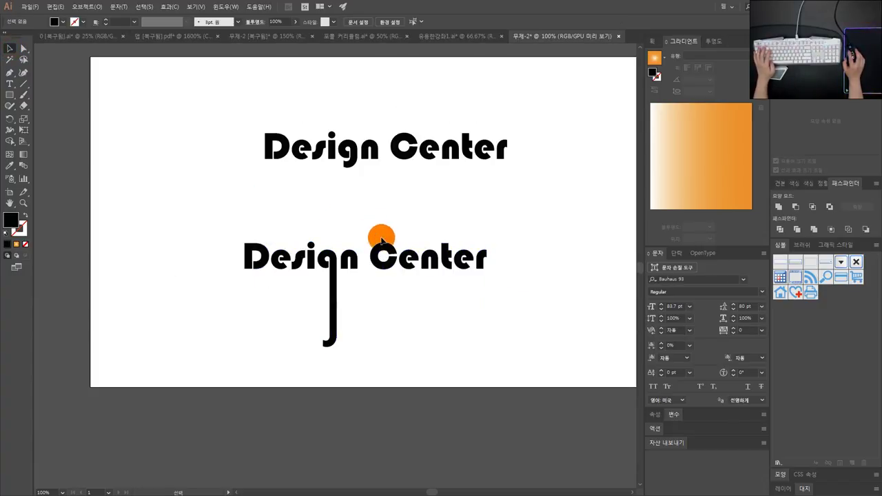
{"action": "left_click_drag", "start_coordinate": [395, 225], "coordinate": [342, 211]}
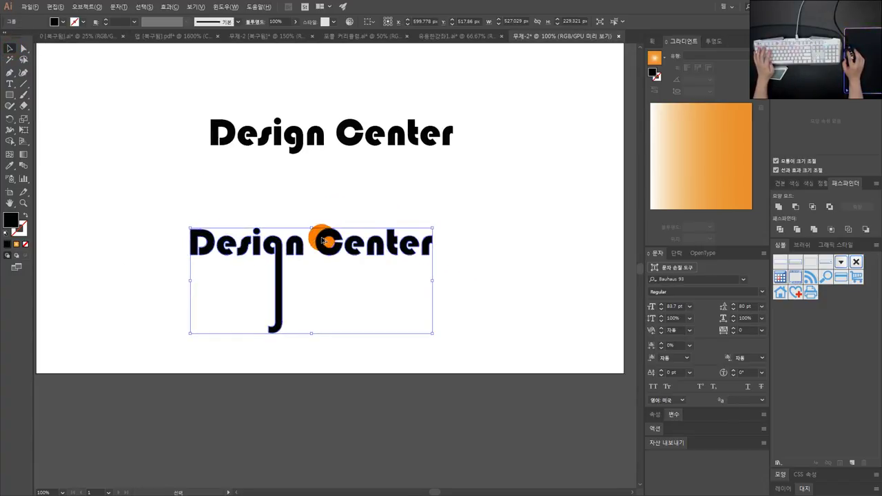
{"action": "left_click_drag", "start_coordinate": [340, 250], "coordinate": [525, 335]}
{"action": "left_click_drag", "start_coordinate": [512, 276], "coordinate": [437, 246]}
{"action": "left_click_drag", "start_coordinate": [443, 283], "coordinate": [491, 263]}
{"action": "left_click_drag", "start_coordinate": [477, 274], "coordinate": [448, 283]}
Try moving the letter D out of the copied group with the Group Selection tool, and undo the move
{"action": "left_click_drag", "start_coordinate": [23, 49], "coordinate": [48, 62]}
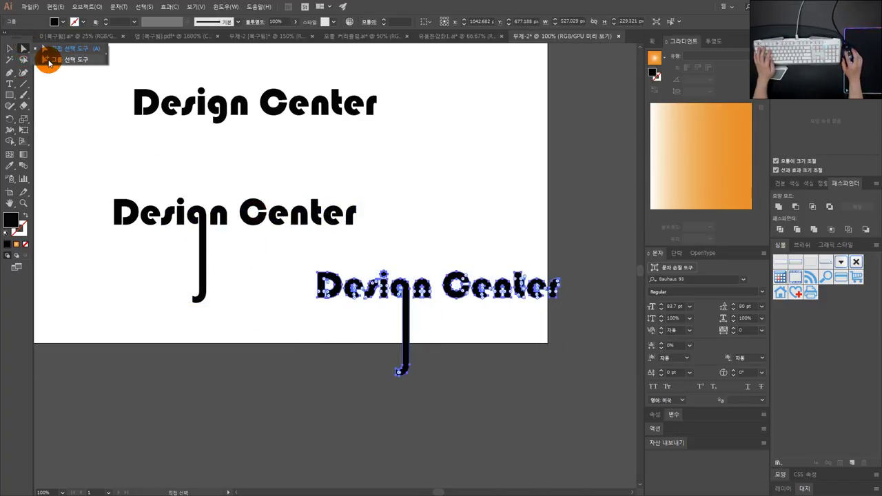
{"action": "left_click_drag", "start_coordinate": [341, 276], "coordinate": [273, 250]}
{"action": "key", "text": "ctrl+z"}
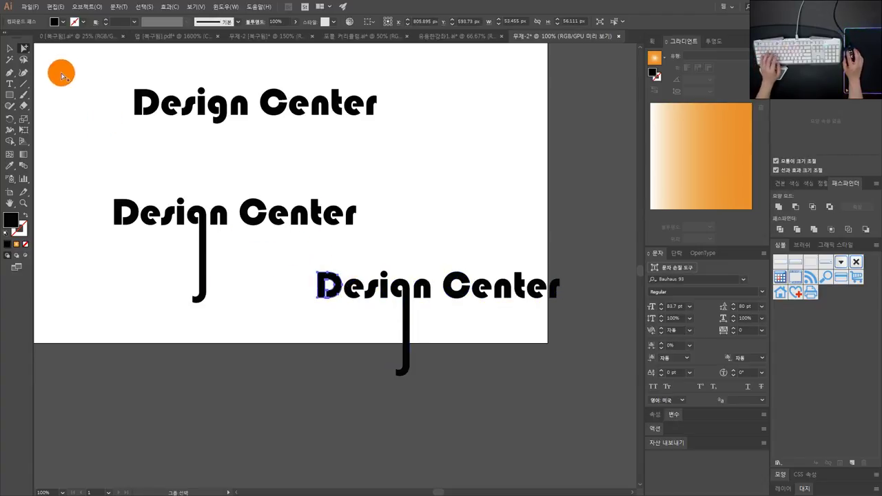
Ungroup the copied Design Center outlines into separate letters and clear the selection
{"action": "left_click", "coordinate": [11, 50]}
{"action": "right_click", "coordinate": [426, 293]}
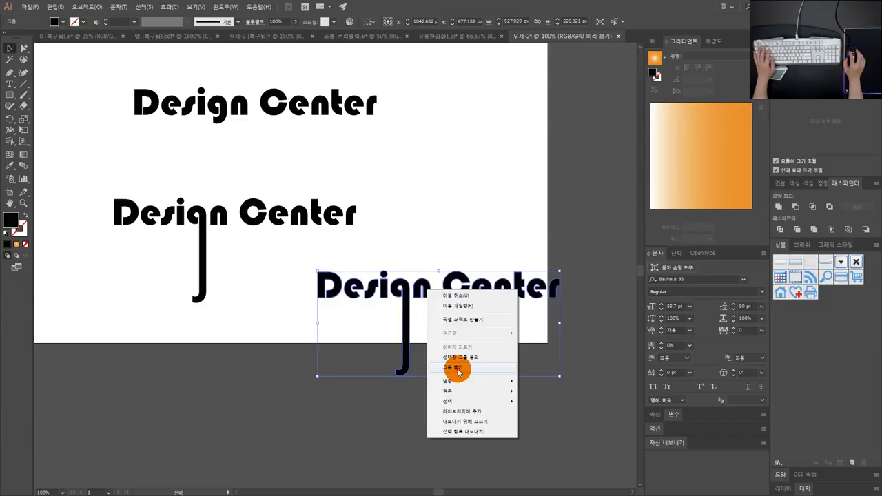
{"action": "left_click", "coordinate": [458, 370]}
{"action": "left_click", "coordinate": [459, 331]}
Try moving the ungrouped letter C above the word, undo the move and clear the selection
{"action": "left_click_drag", "start_coordinate": [459, 295], "coordinate": [475, 233]}
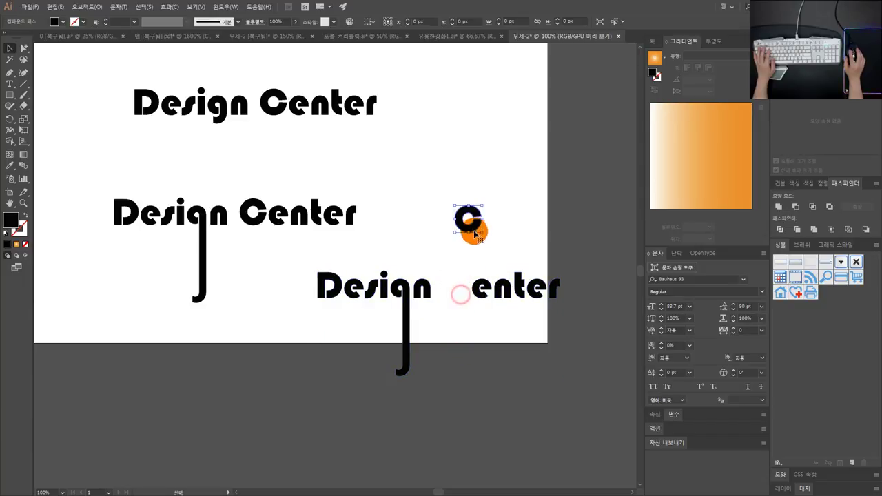
{"action": "key", "text": "ctrl+z"}
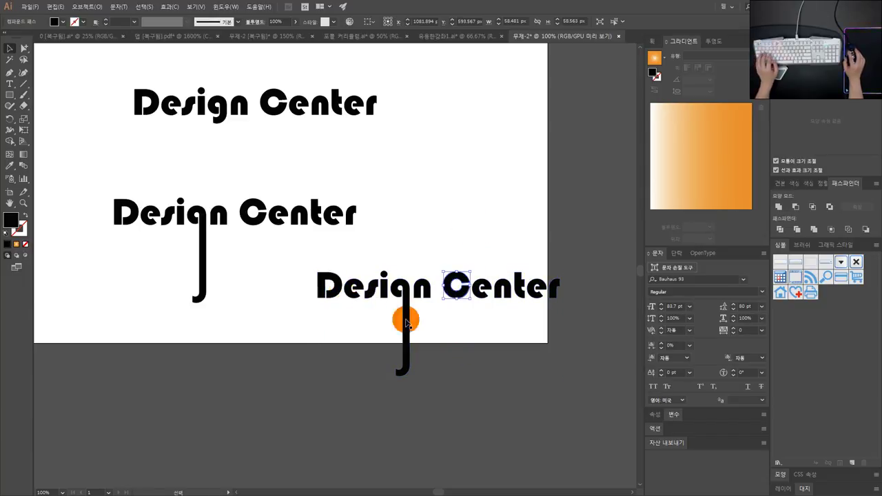
{"action": "left_click", "coordinate": [448, 335]}
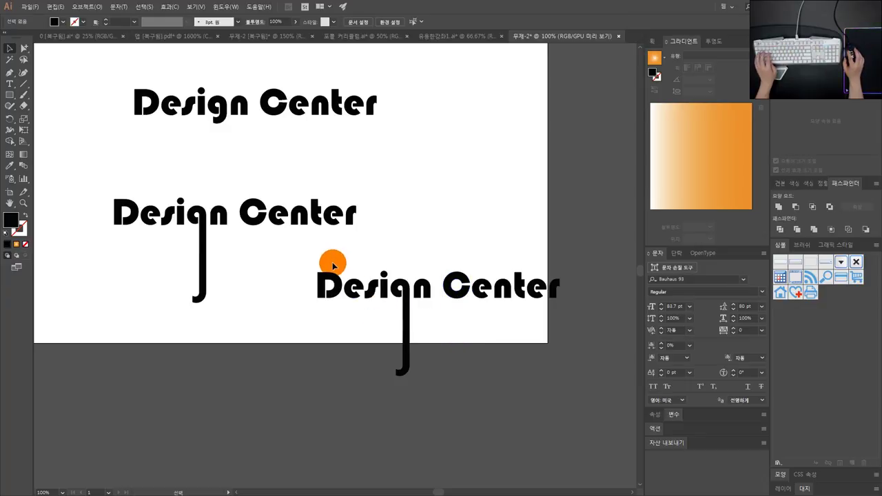
Move the ungrouped letters D and C out of the copied word and overlap them side by side in the empty area above it
{"action": "left_click", "coordinate": [329, 286]}
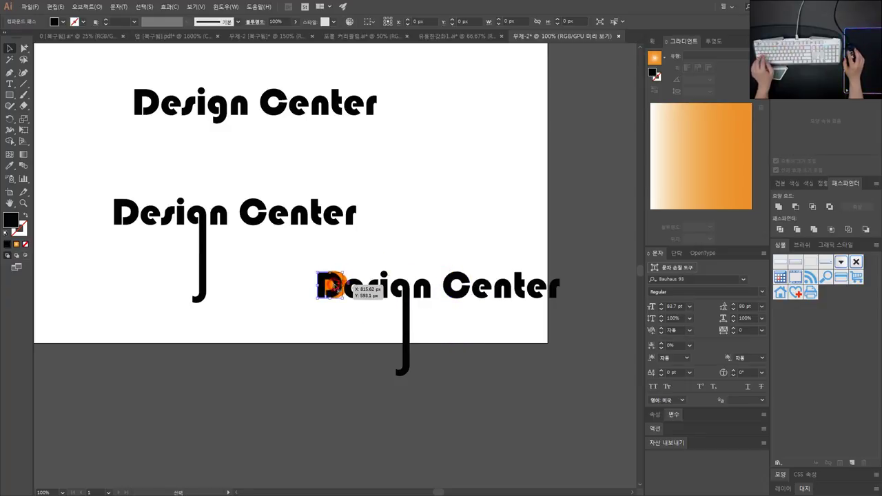
{"action": "left_click", "coordinate": [448, 293], "text": "shift"}
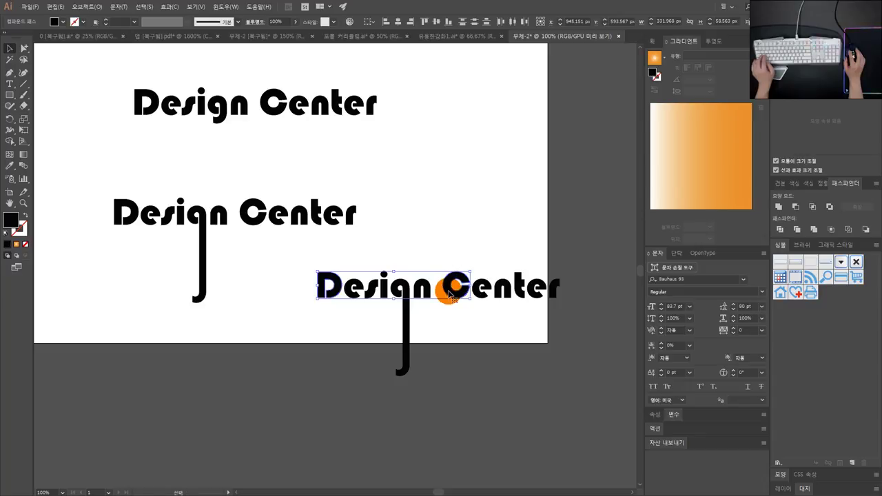
{"action": "left_click_drag", "start_coordinate": [451, 293], "coordinate": [259, 169]}
{"action": "scroll", "coordinate": [515, 190], "scroll_direction": "up", "scroll_amount": 2}
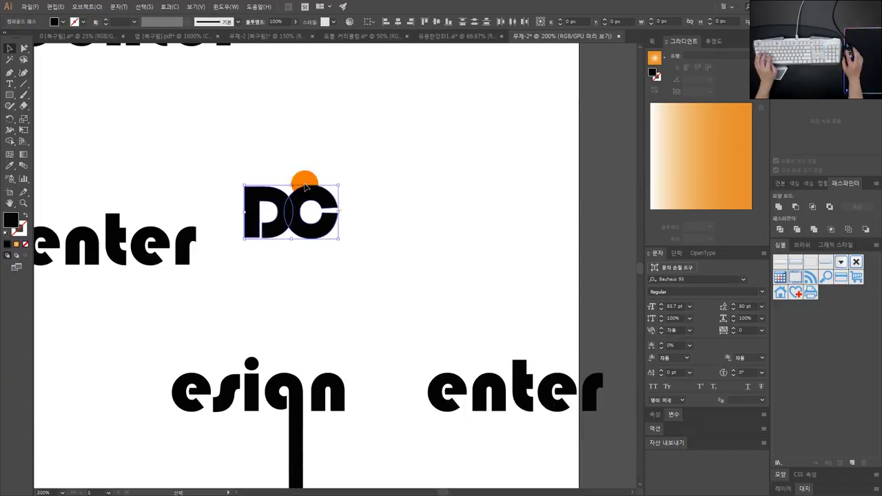
Unite the overlapping D and C into one shape with Pathfinder, shift it slightly to the right and clear the selection
{"action": "left_click", "coordinate": [796, 206]}
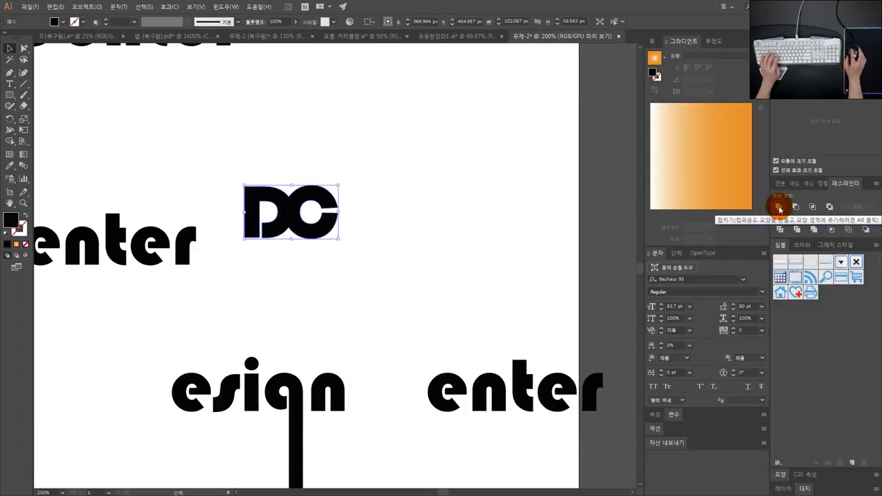
{"action": "left_click_drag", "start_coordinate": [306, 230], "coordinate": [336, 229]}
{"action": "left_click", "coordinate": [437, 292]}
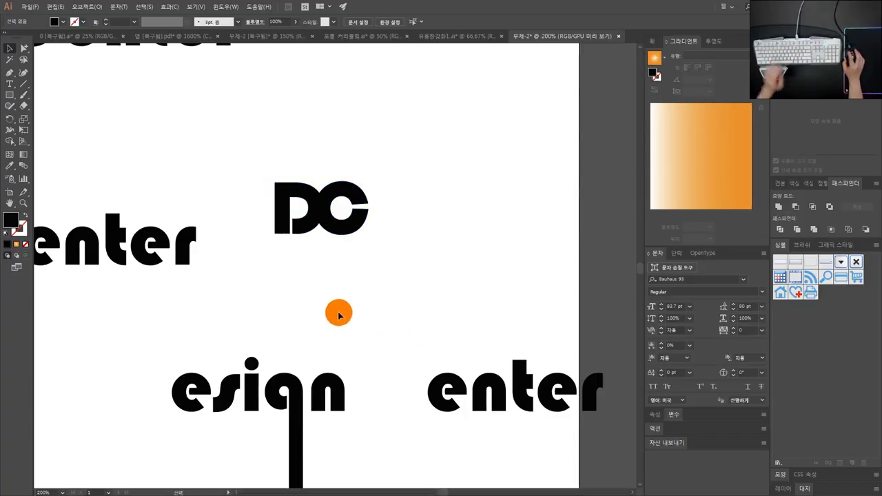
Try moving the merged DC shape up and to the right, and undo the move
{"action": "left_click", "coordinate": [343, 234]}
{"action": "left_click_drag", "start_coordinate": [351, 264], "coordinate": [383, 283]}
{"action": "left_click", "coordinate": [404, 282]}
{"action": "left_click_drag", "start_coordinate": [375, 245], "coordinate": [425, 223]}
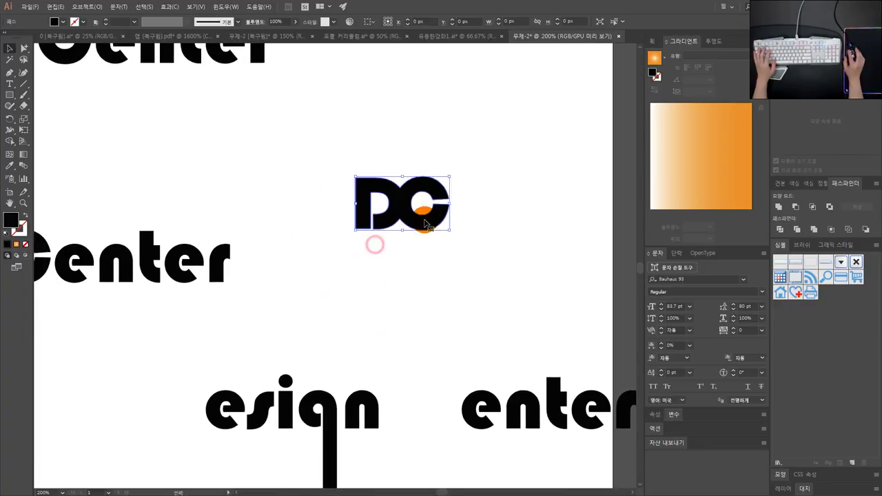
{"action": "key", "text": "ctrl+z"}
Move the merged DC shape slightly higher in the empty area of the artboard
{"action": "left_click", "coordinate": [409, 278]}
{"action": "left_click", "coordinate": [381, 241]}
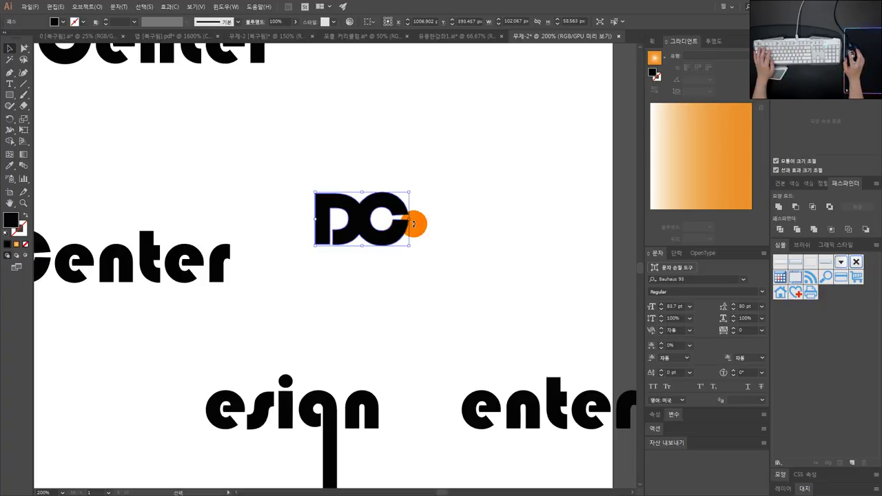
{"action": "left_click_drag", "start_coordinate": [392, 224], "coordinate": [343, 212]}
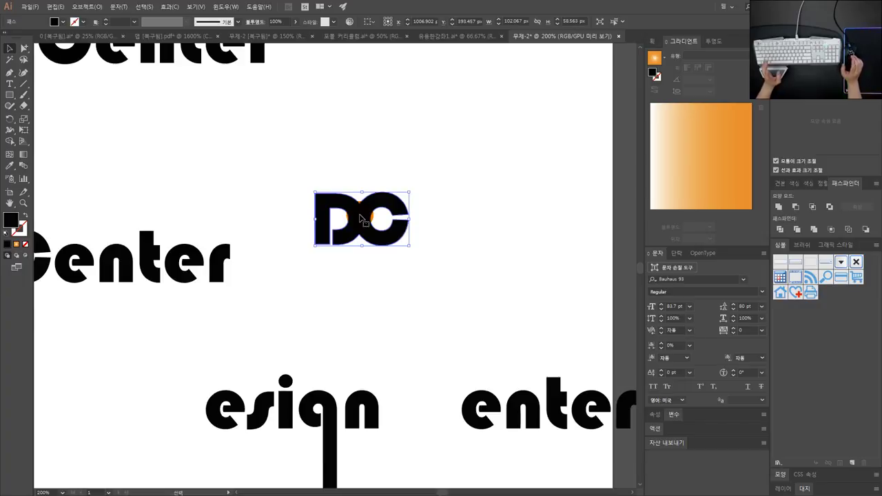
{"action": "left_click_drag", "start_coordinate": [361, 226], "coordinate": [375, 188]}
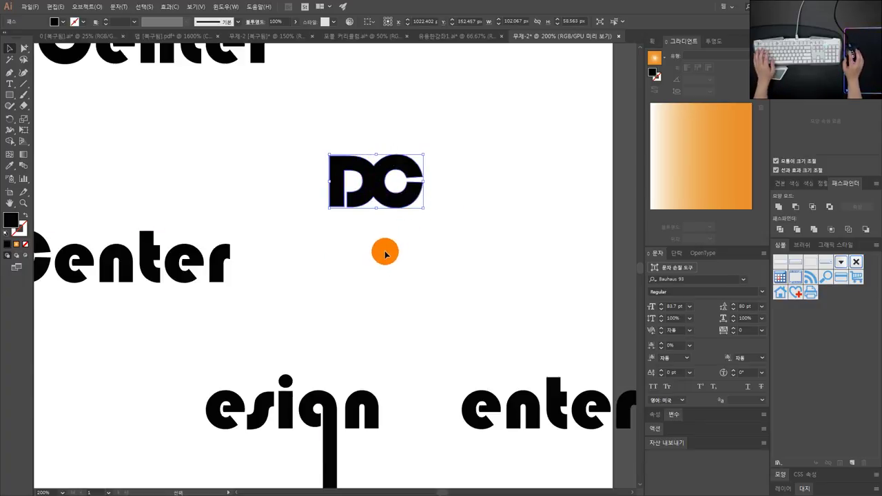
Change the font of the live Design Center text in the top row to DX안전지대B and clear the selection
{"action": "scroll", "coordinate": [393, 286], "scroll_direction": "down", "scroll_amount": 1}
{"action": "left_click_drag", "start_coordinate": [399, 328], "coordinate": [371, 264]}
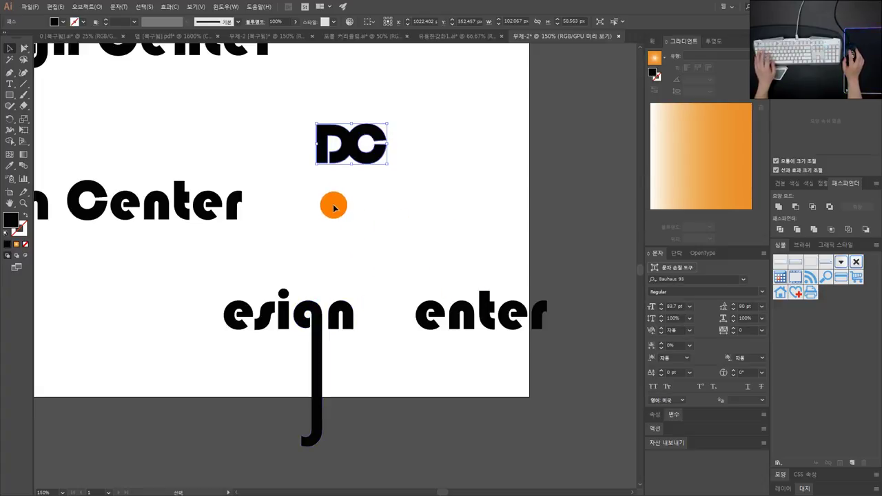
{"action": "left_click_drag", "start_coordinate": [214, 114], "coordinate": [296, 207]}
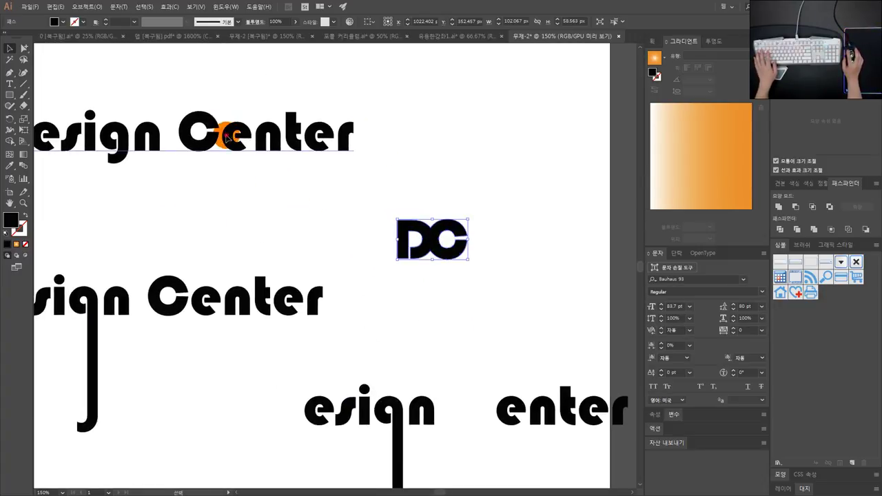
{"action": "left_click", "coordinate": [226, 136]}
{"action": "left_click_drag", "start_coordinate": [152, 194], "coordinate": [281, 242]}
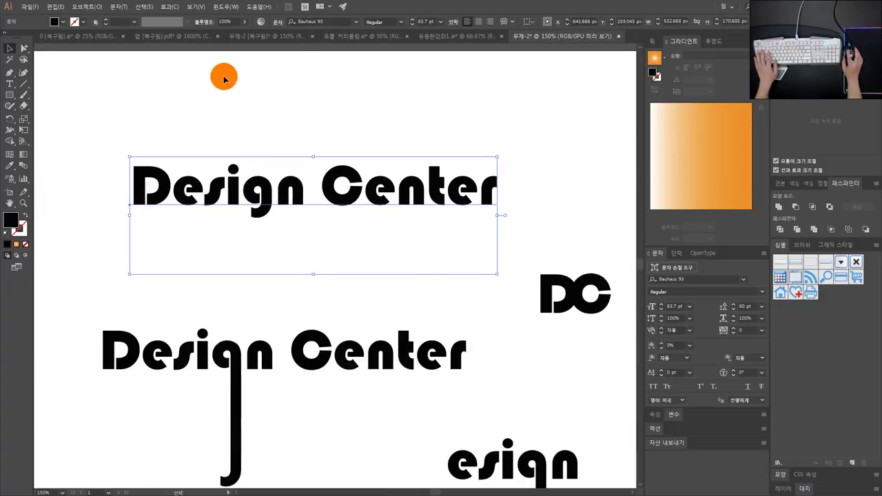
{"action": "left_click", "coordinate": [355, 21]}
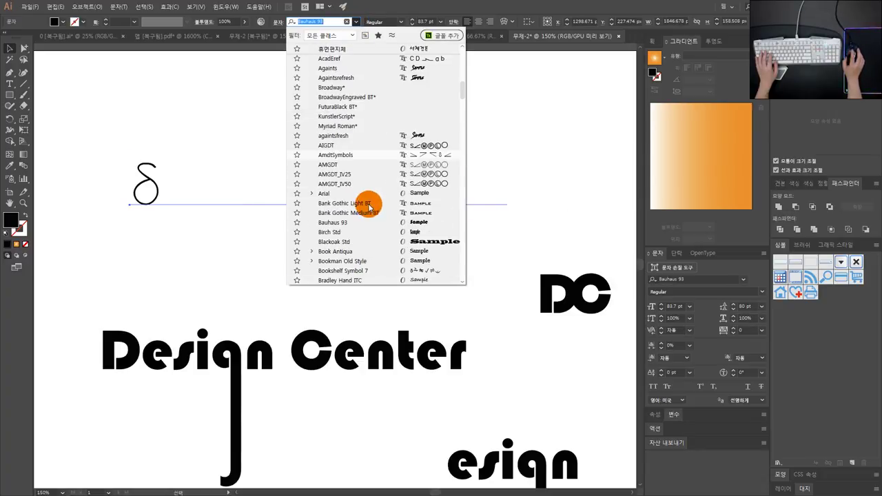
{"action": "scroll", "coordinate": [370, 206], "scroll_direction": "down", "scroll_amount": 10}
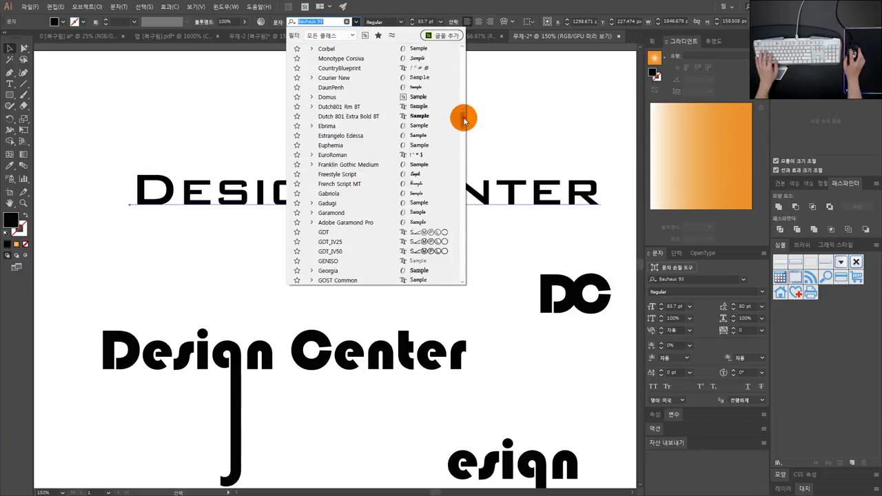
{"action": "left_click_drag", "start_coordinate": [464, 119], "coordinate": [449, 44]}
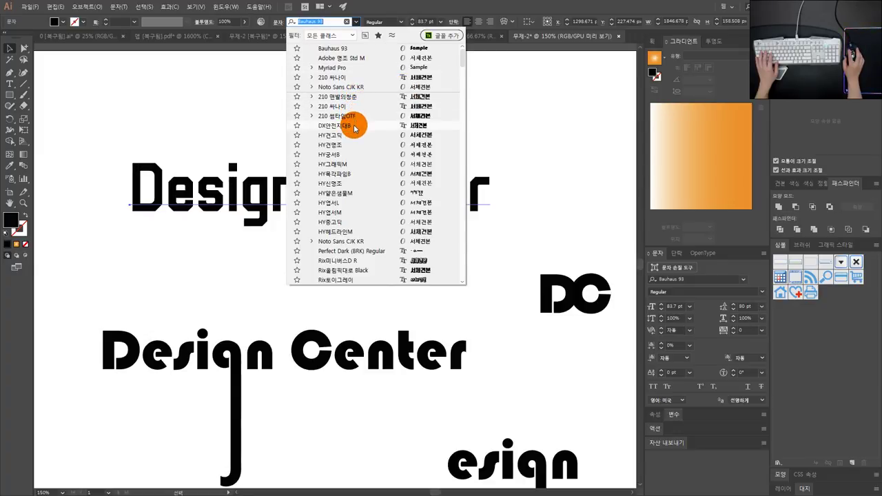
{"action": "left_click", "coordinate": [353, 128]}
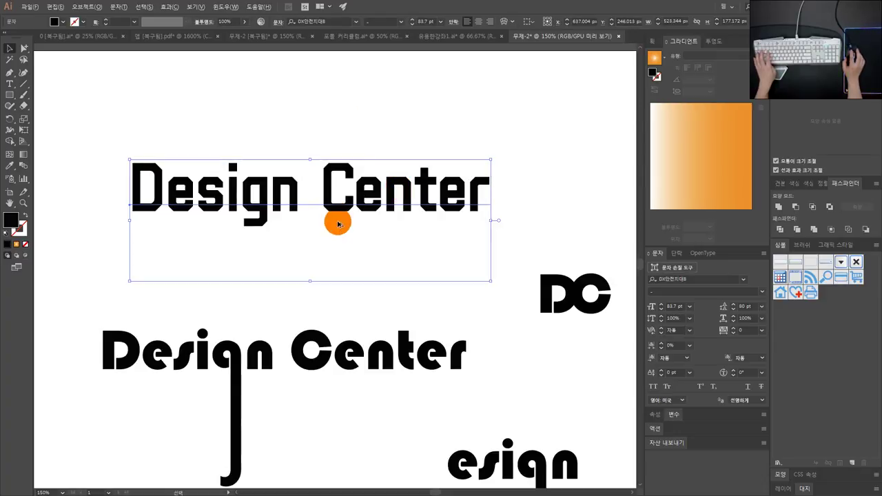
{"action": "key", "text": "ctrl+minus"}
{"action": "left_click", "coordinate": [487, 232]}
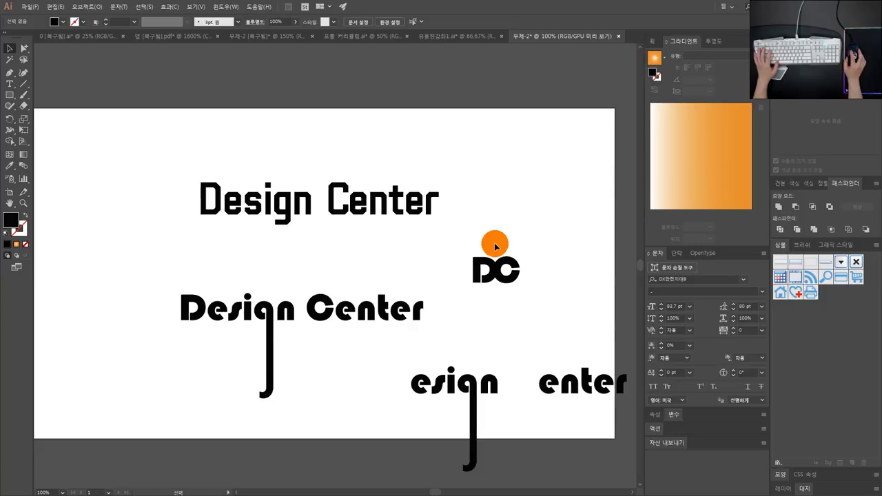
Move the merged DC shape down to just above the remaining "esign" letters and clear the selection
{"action": "left_click_drag", "start_coordinate": [494, 242], "coordinate": [416, 207]}
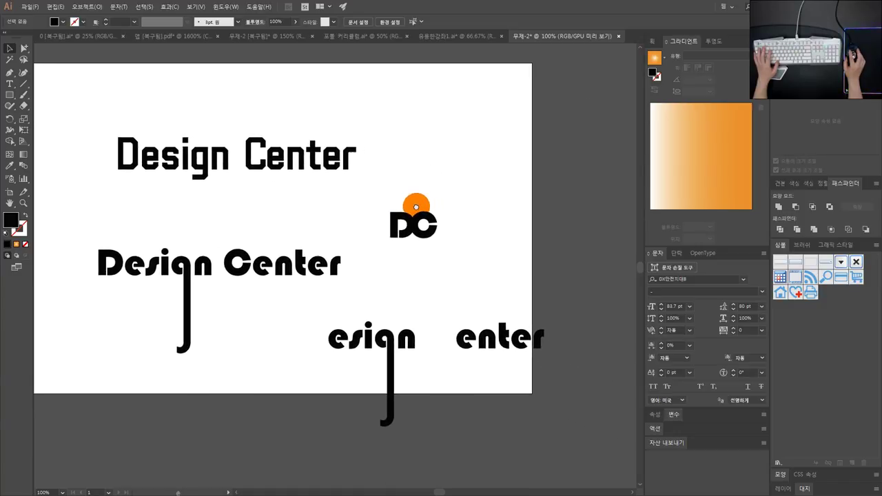
{"action": "left_click", "coordinate": [414, 230]}
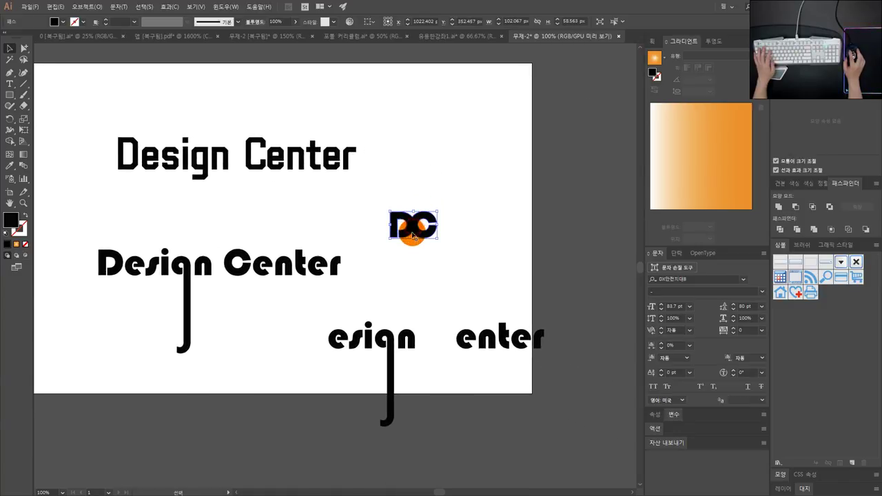
{"action": "left_click_drag", "start_coordinate": [413, 232], "coordinate": [408, 304]}
{"action": "left_click", "coordinate": [356, 209]}
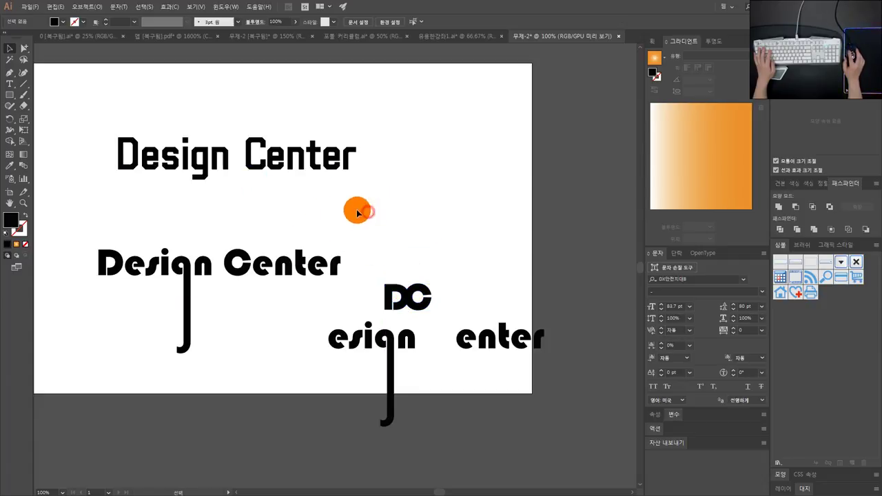
{"action": "left_click", "coordinate": [287, 171]}
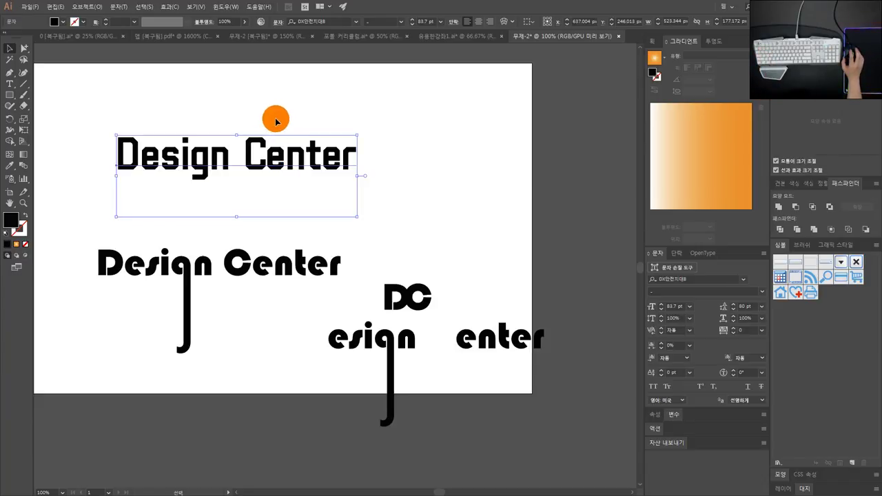
{"action": "left_click", "coordinate": [423, 128]}
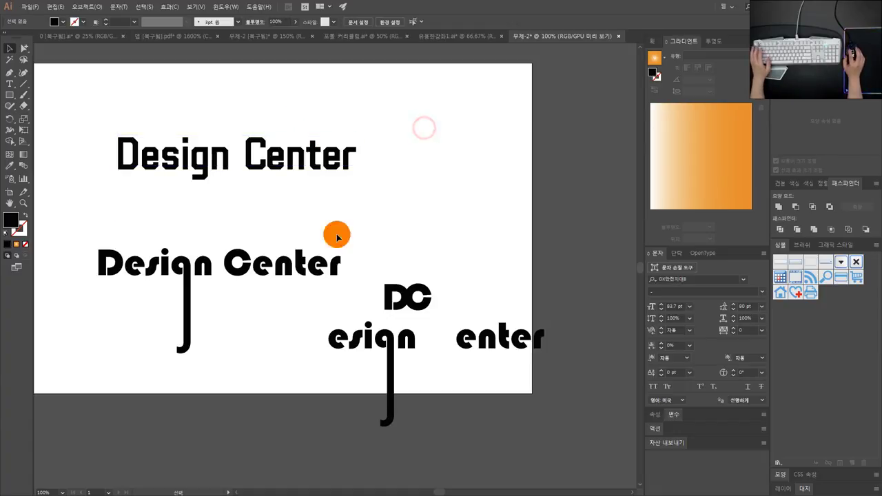
Examine the reshaping tools grouped with the Width tool, including Warp and Twirl
{"action": "left_click_drag", "start_coordinate": [237, 285], "coordinate": [328, 228]}
{"action": "scroll", "coordinate": [274, 240], "scroll_direction": "up", "scroll_amount": 1}
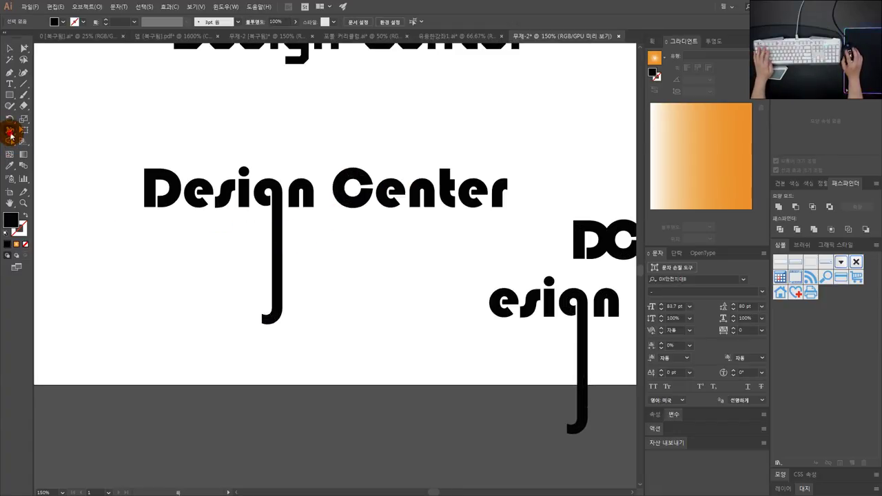
{"action": "left_click", "coordinate": [11, 132]}
{"action": "left_click_drag", "start_coordinate": [23, 134], "coordinate": [54, 143]}
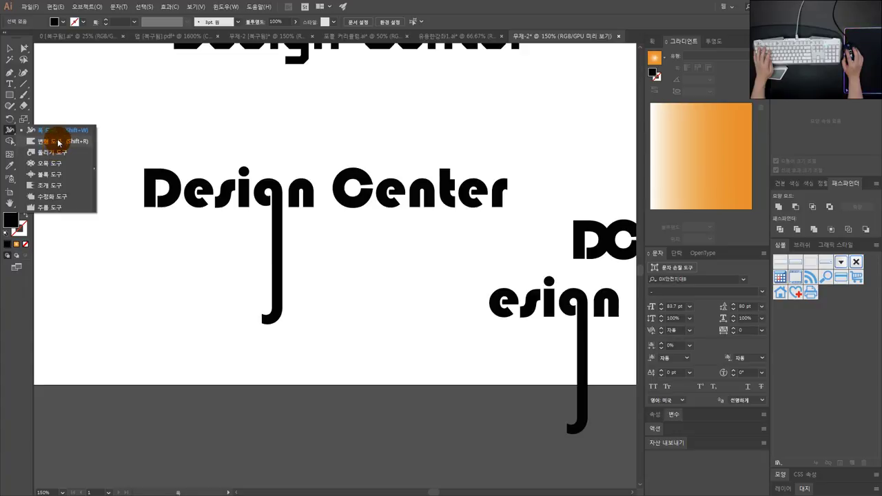
{"action": "left_click_drag", "start_coordinate": [60, 134], "coordinate": [61, 134]}
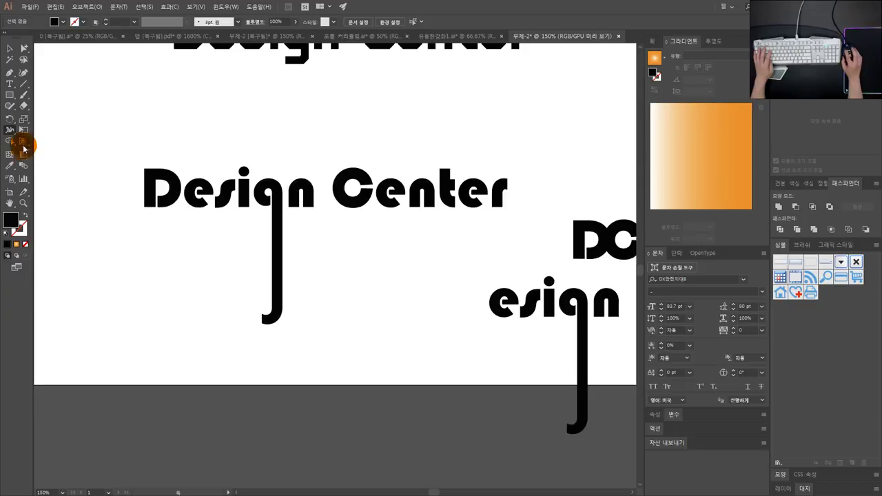
{"action": "left_click_drag", "start_coordinate": [12, 135], "coordinate": [53, 130]}
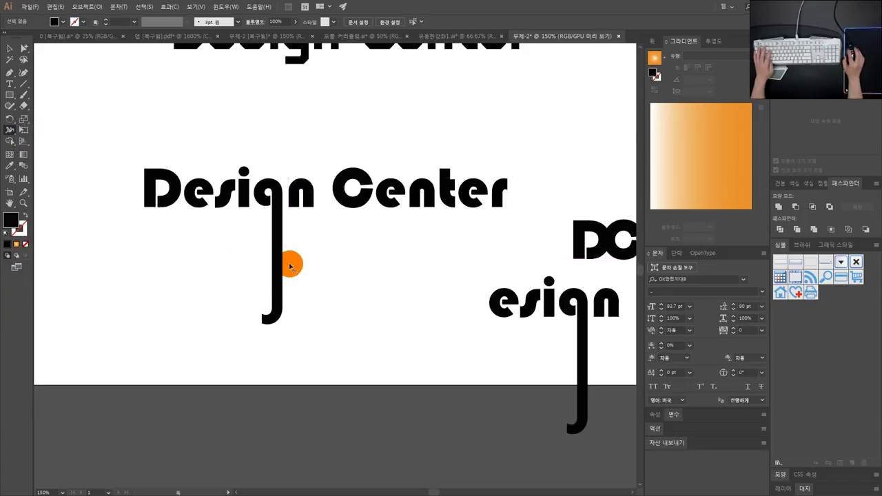
{"action": "left_click", "coordinate": [10, 50]}
Try the Width tool across the outlined Design Center letters, from the D to the stretched g tail
{"action": "scroll", "coordinate": [405, 294], "scroll_direction": "down", "scroll_amount": 3}
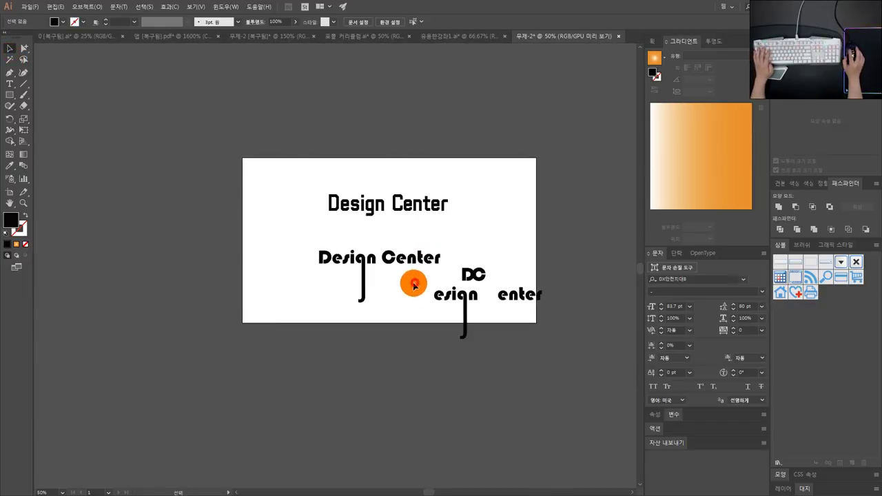
{"action": "scroll", "coordinate": [413, 284], "scroll_direction": "up", "scroll_amount": 3}
{"action": "left_click", "coordinate": [11, 134]}
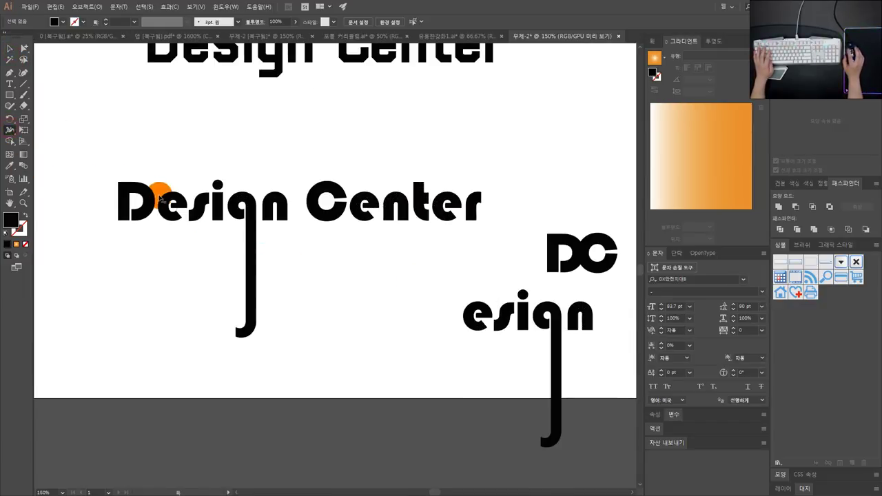
{"action": "left_click_drag", "start_coordinate": [159, 198], "coordinate": [253, 260]}
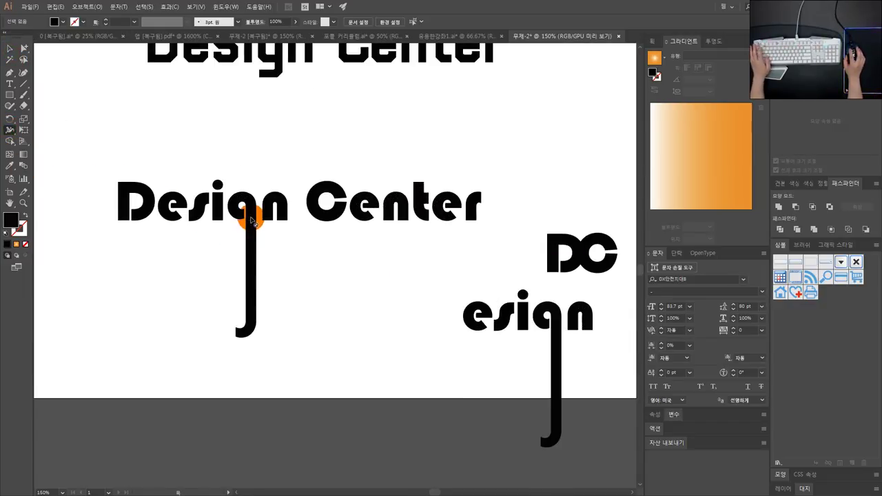
Move the outlined Design Center group slightly up and to the left, and clear the selection
{"action": "left_click", "coordinate": [11, 50]}
{"action": "left_click", "coordinate": [184, 83]}
{"action": "left_click_drag", "start_coordinate": [251, 215], "coordinate": [235, 194]}
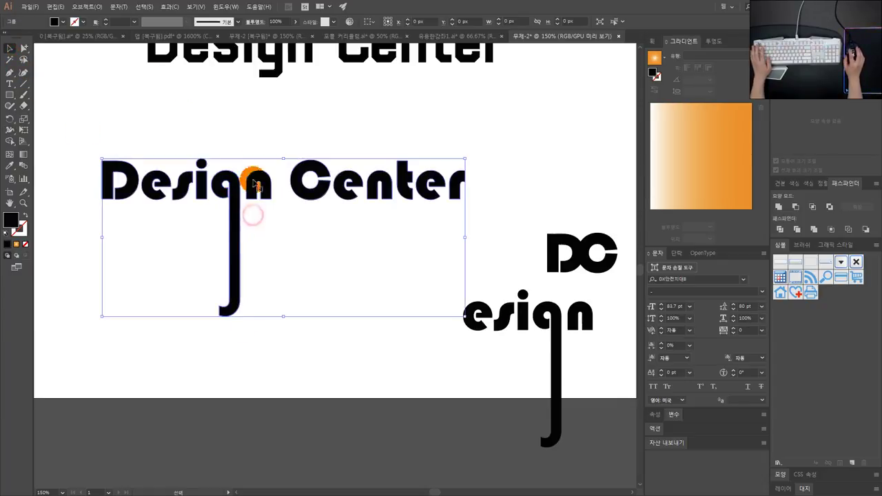
{"action": "left_click", "coordinate": [131, 146]}
Try the Twirl tool beside the stretched tail of the outlined g, and undo the result
{"action": "left_click", "coordinate": [12, 132]}
{"action": "left_click_drag", "start_coordinate": [12, 133], "coordinate": [49, 158]}
{"action": "mouse_move", "coordinate": [217, 236]}
{"action": "left_mouse_down"}
{"action": "mouse_move", "coordinate": [246, 284]}
{"action": "mouse_move", "coordinate": [272, 292]}
{"action": "mouse_move", "coordinate": [246, 260]}
{"action": "left_mouse_up"}
{"action": "key", "text": "ctrl+z"}
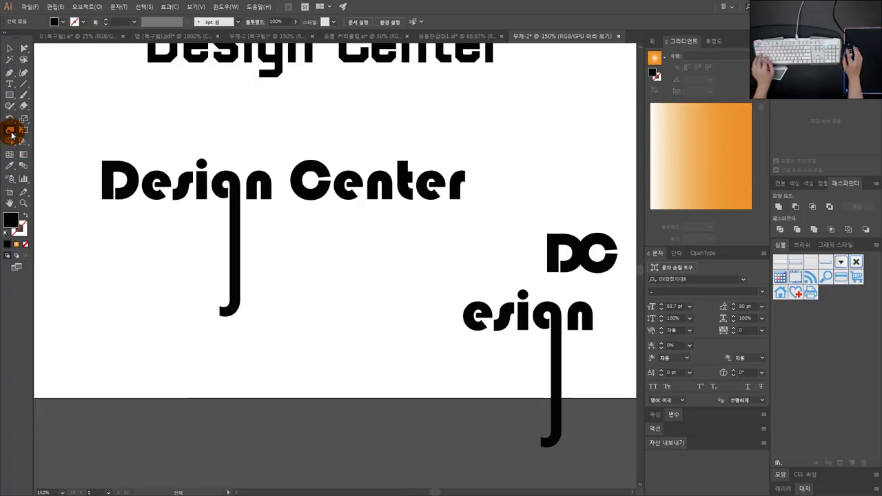
Try twirling the stretched tail and the bowl of the outlined g with the Twirl tool, and undo both distortions
{"action": "left_click_drag", "start_coordinate": [11, 132], "coordinate": [56, 157]}
{"action": "mouse_move", "coordinate": [227, 266]}
{"action": "left_mouse_down"}
{"action": "mouse_move", "coordinate": [232, 259]}
{"action": "mouse_move", "coordinate": [252, 293]}
{"action": "mouse_move", "coordinate": [330, 359]}
{"action": "mouse_move", "coordinate": [376, 371]}
{"action": "left_mouse_up"}
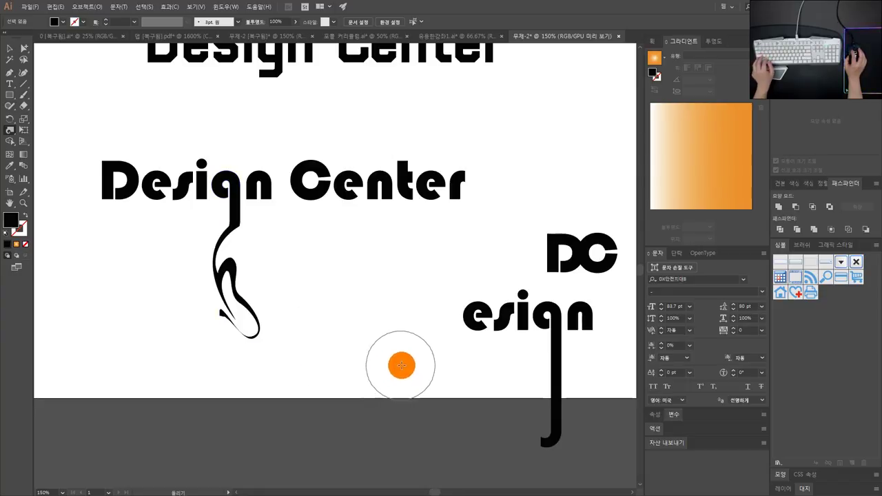
{"action": "left_click_drag", "start_coordinate": [229, 193], "coordinate": [230, 157]}
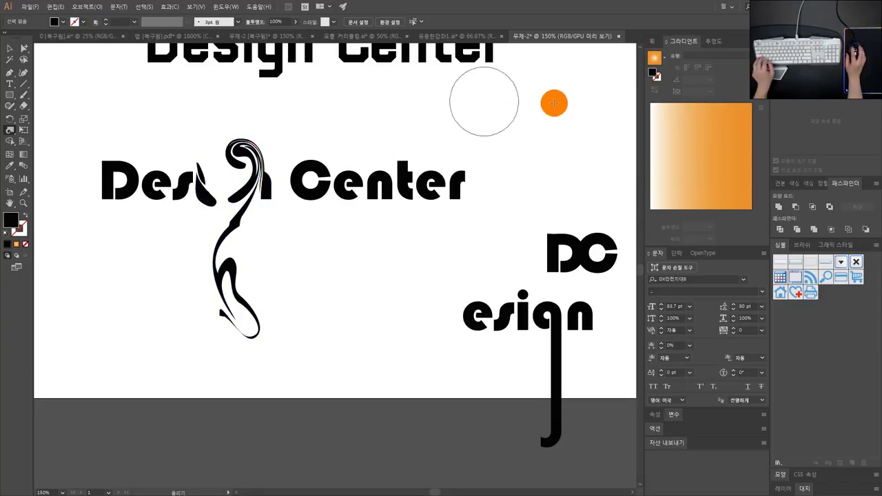
{"action": "key", "text": "ctrl+z"}
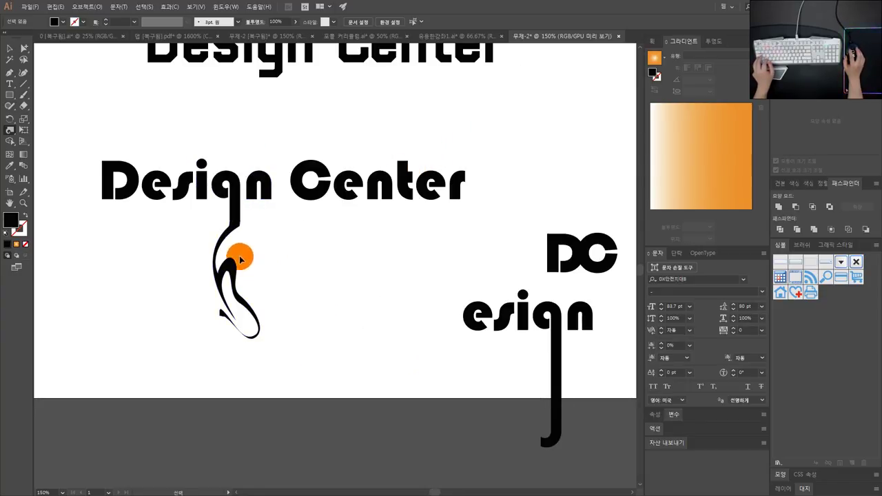
{"action": "key", "text": "ctrl+z"}
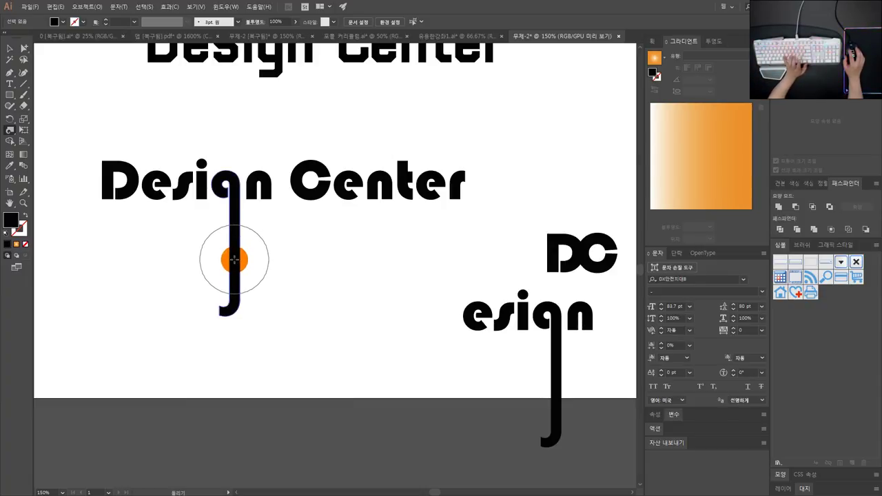
Set the Twirl tool's brush width to 30 px and its intensity to 100%, keeping the brush size display on
{"action": "double_click", "coordinate": [11, 134]}
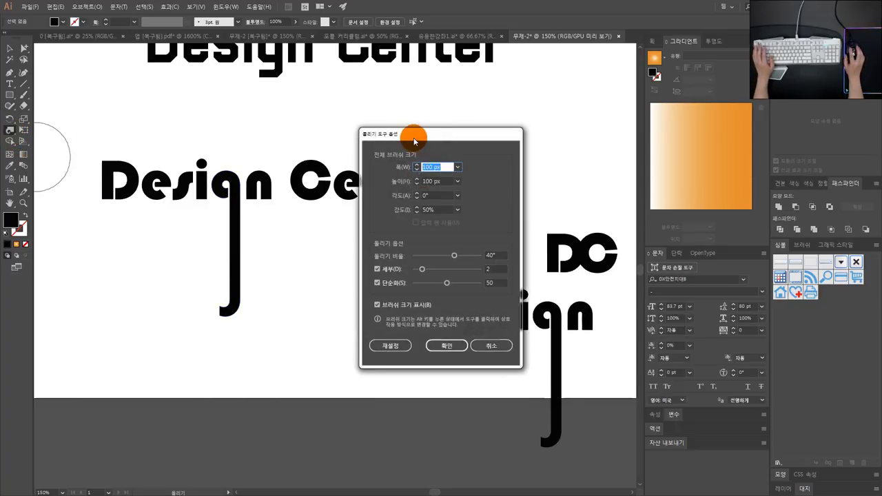
{"action": "left_click_drag", "start_coordinate": [420, 134], "coordinate": [357, 116]}
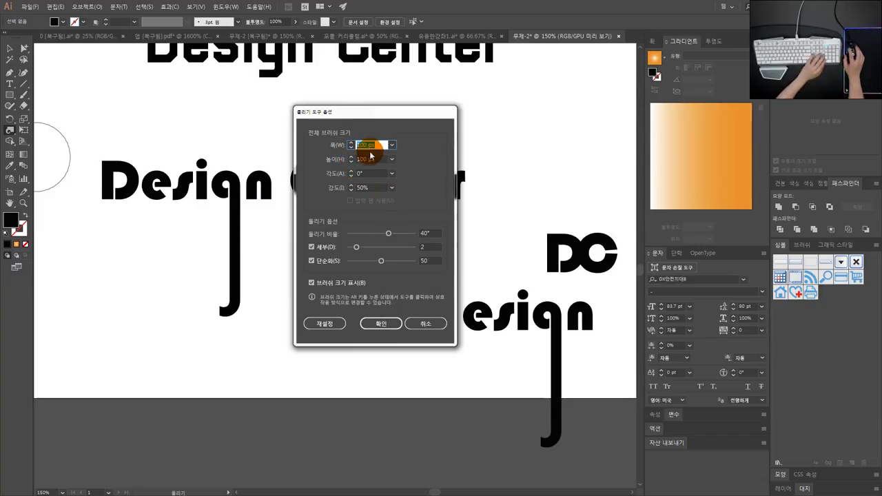
{"action": "type", "text": "30"}
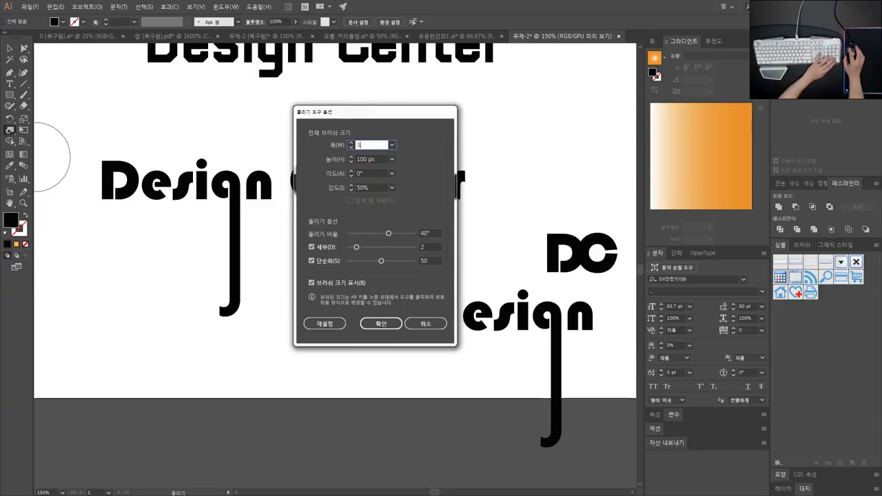
{"action": "left_click", "coordinate": [322, 287]}
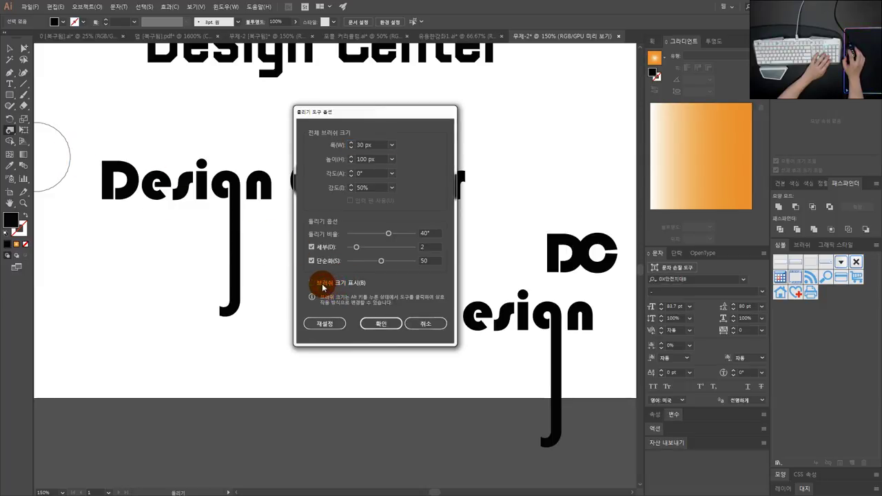
{"action": "left_click", "coordinate": [382, 119]}
{"action": "left_click", "coordinate": [375, 148]}
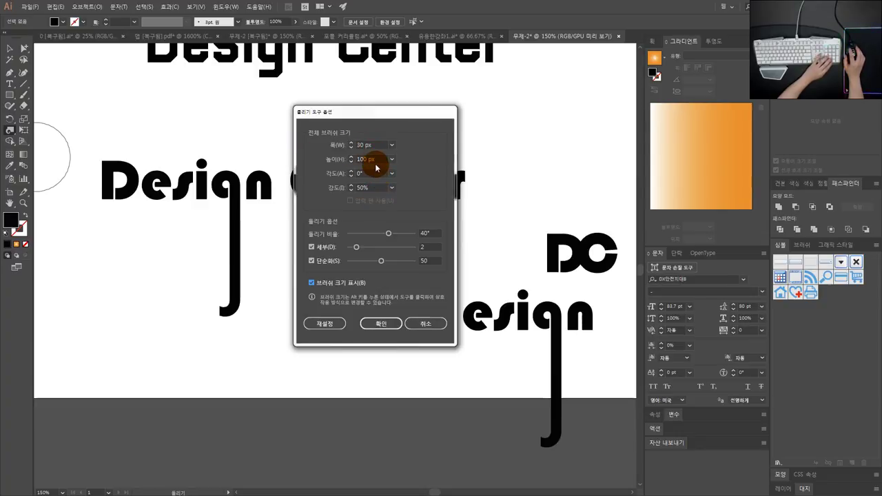
{"action": "left_click_drag", "start_coordinate": [376, 168], "coordinate": [322, 169]}
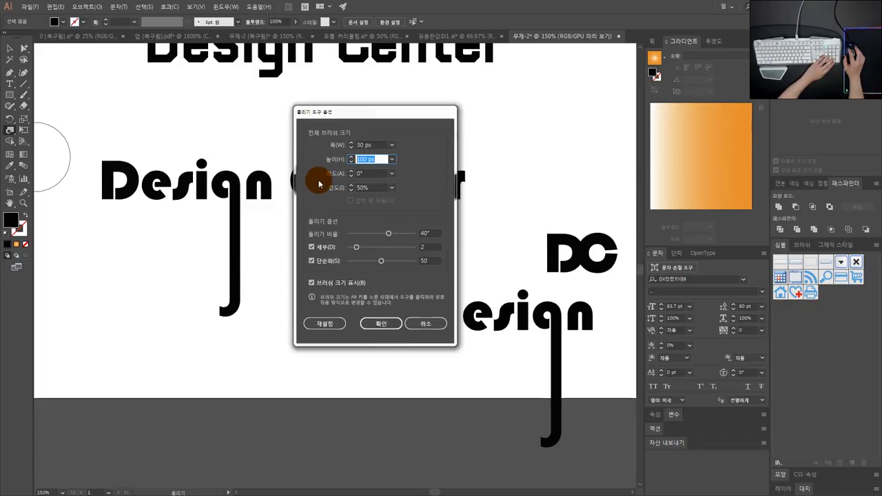
{"action": "left_click", "coordinate": [375, 186]}
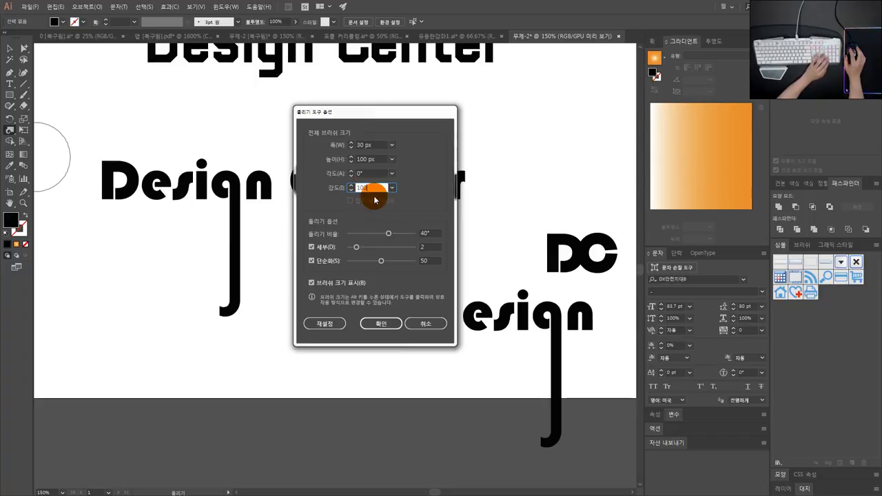
{"action": "type", "text": "00"}
{"action": "left_click", "coordinate": [378, 324]}
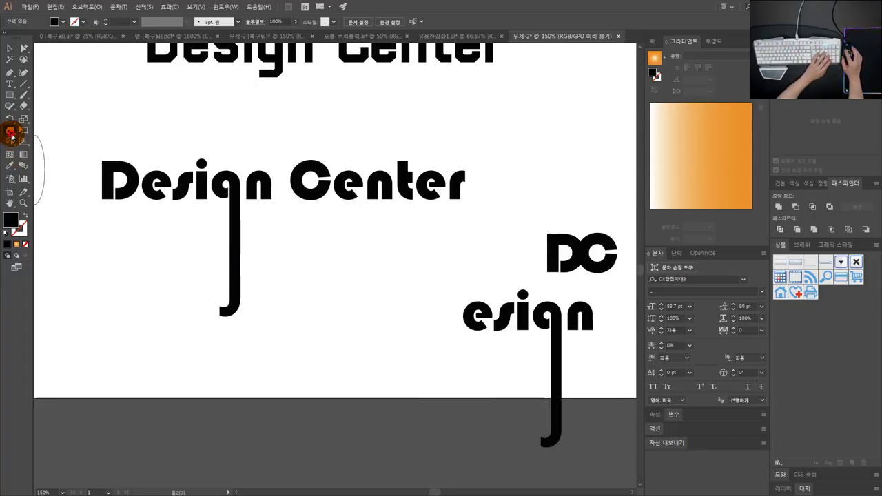
Set the Twirl brush height to 30 px, try twirling the stretched tail of the g, and undo the distortion
{"action": "double_click", "coordinate": [11, 138]}
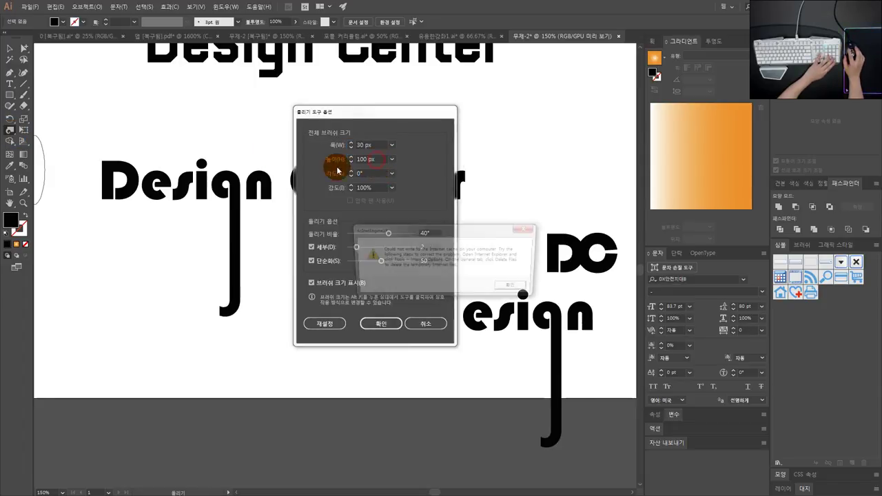
{"action": "left_click", "coordinate": [517, 286]}
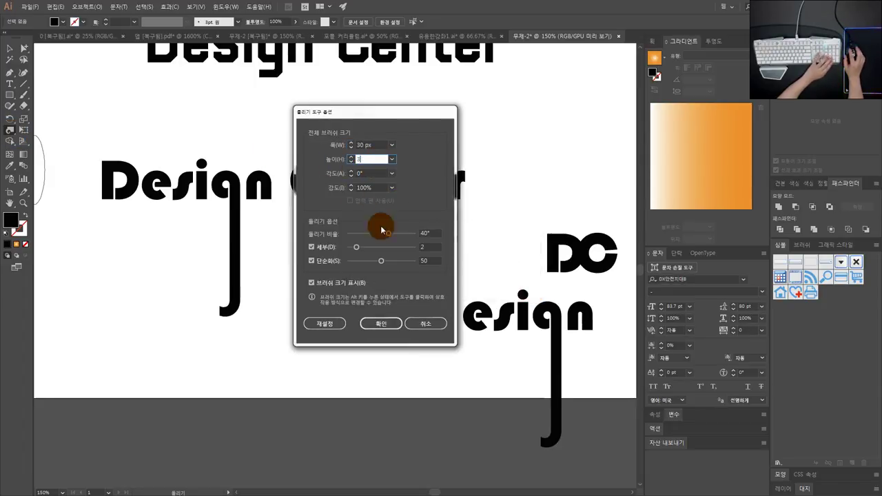
{"action": "left_click", "coordinate": [381, 323]}
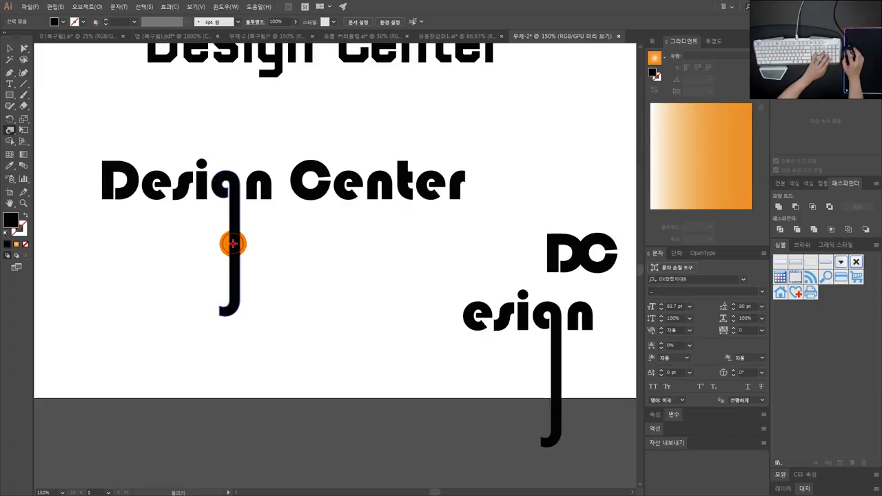
{"action": "mouse_move", "coordinate": [232, 243]}
{"action": "left_mouse_down"}
{"action": "mouse_move", "coordinate": [233, 276]}
{"action": "mouse_move", "coordinate": [255, 325]}
{"action": "mouse_move", "coordinate": [264, 315]}
{"action": "left_mouse_up"}
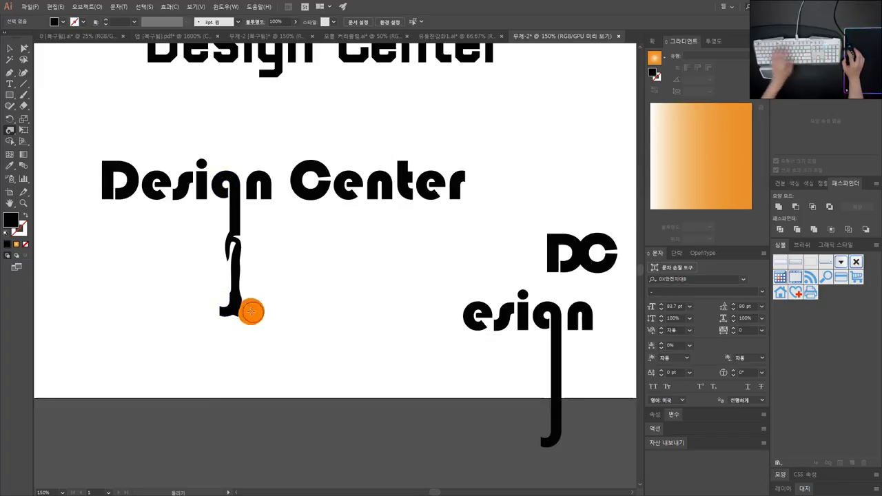
{"action": "key", "text": "ctrl+z"}
Set the Twirl tool's brush width and height to 50 px
{"action": "scroll", "coordinate": [207, 319], "scroll_direction": "up", "scroll_amount": 1}
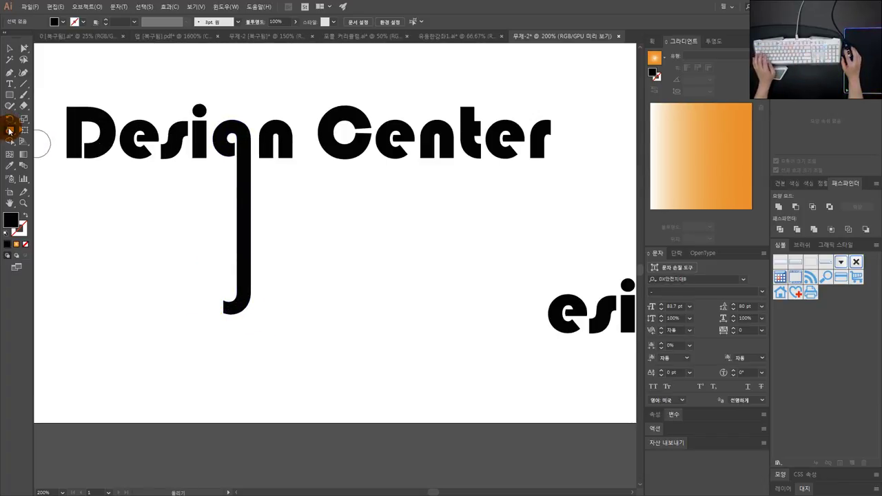
{"action": "double_click", "coordinate": [9, 129]}
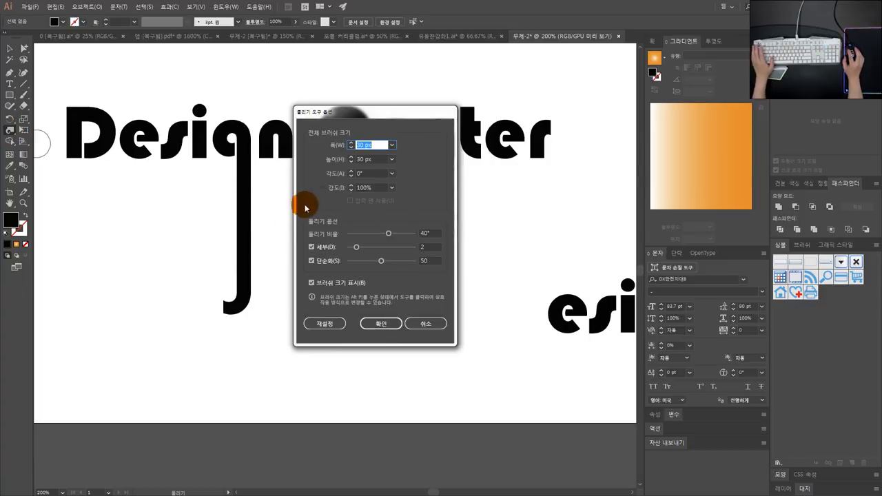
{"action": "type", "text": "50"}
{"action": "key", "text": "Tab"}
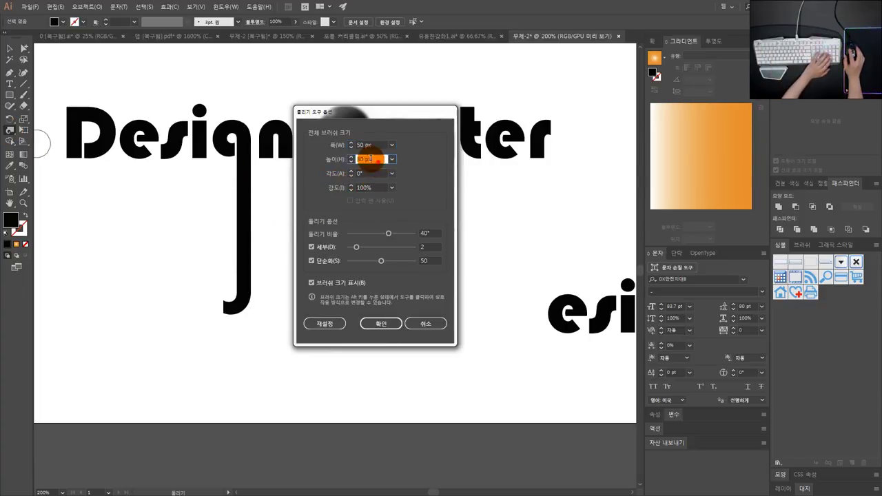
{"action": "type", "text": "50"}
{"action": "left_click", "coordinate": [393, 328]}
Try twirling the stretched g tail at its middle, lower part and hook, undoing each distortion
{"action": "left_click_drag", "start_coordinate": [243, 228], "coordinate": [250, 234]}
{"action": "key", "text": "ctrl+z"}
{"action": "mouse_move", "coordinate": [244, 285]}
{"action": "left_mouse_down"}
{"action": "mouse_move", "coordinate": [282, 369]}
{"action": "mouse_move", "coordinate": [301, 360]}
{"action": "left_mouse_up"}
{"action": "key", "text": "ctrl+z"}
{"action": "mouse_move", "coordinate": [237, 267]}
{"action": "left_mouse_down"}
{"action": "mouse_move", "coordinate": [287, 360]}
{"action": "mouse_move", "coordinate": [255, 286]}
{"action": "mouse_move", "coordinate": [201, 333]}
{"action": "mouse_move", "coordinate": [156, 353]}
{"action": "left_mouse_up"}
{"action": "key", "text": "ctrl+z"}
{"action": "key", "text": "ctrl+z"}
{"action": "mouse_move", "coordinate": [245, 308]}
{"action": "left_mouse_down"}
{"action": "mouse_move", "coordinate": [220, 319]}
{"action": "mouse_move", "coordinate": [158, 319]}
{"action": "mouse_move", "coordinate": [217, 299]}
{"action": "left_mouse_up"}
{"action": "key", "text": "ctrl+z"}
{"action": "mouse_move", "coordinate": [244, 223]}
{"action": "left_mouse_down"}
{"action": "mouse_move", "coordinate": [346, 290]}
{"action": "mouse_move", "coordinate": [374, 278]}
{"action": "left_mouse_up"}
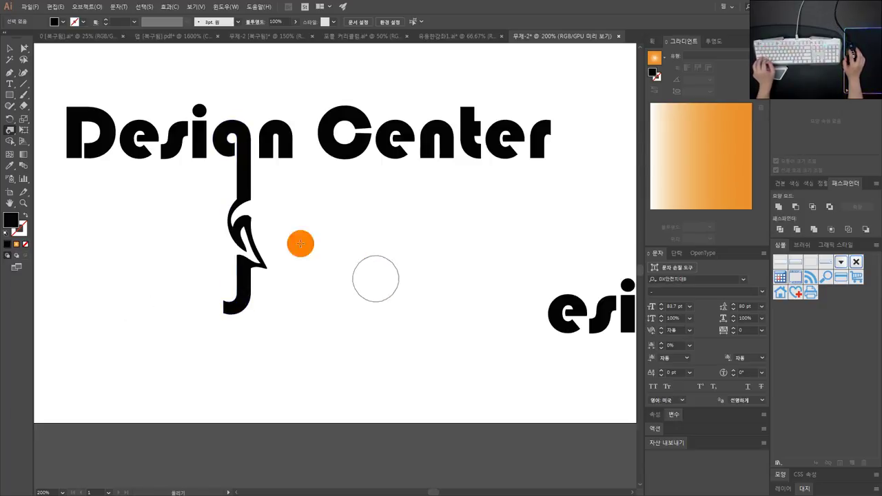
{"action": "key", "text": "ctrl+z"}
Lower the Twirl tool's intensity to 30% and twirl along the stretched g tail to give it a wavy shape
{"action": "double_click", "coordinate": [13, 131]}
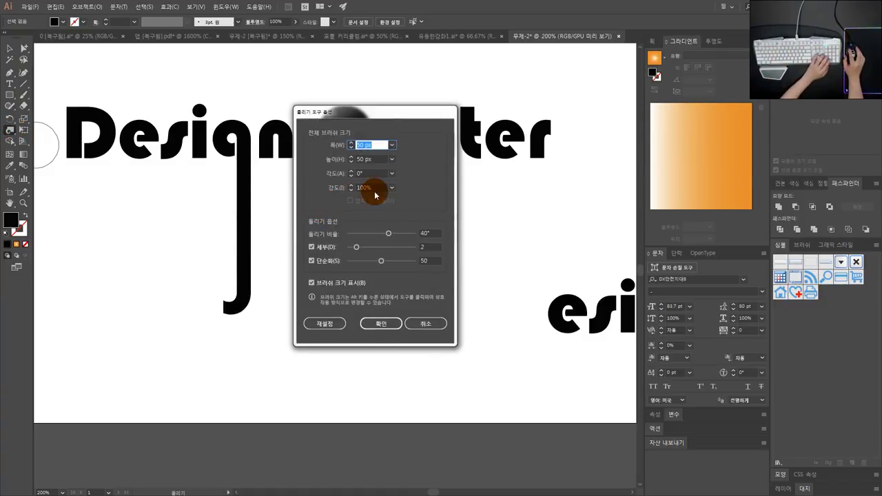
{"action": "double_click", "coordinate": [365, 188]}
{"action": "type", "text": "30"}
{"action": "left_click", "coordinate": [389, 323]}
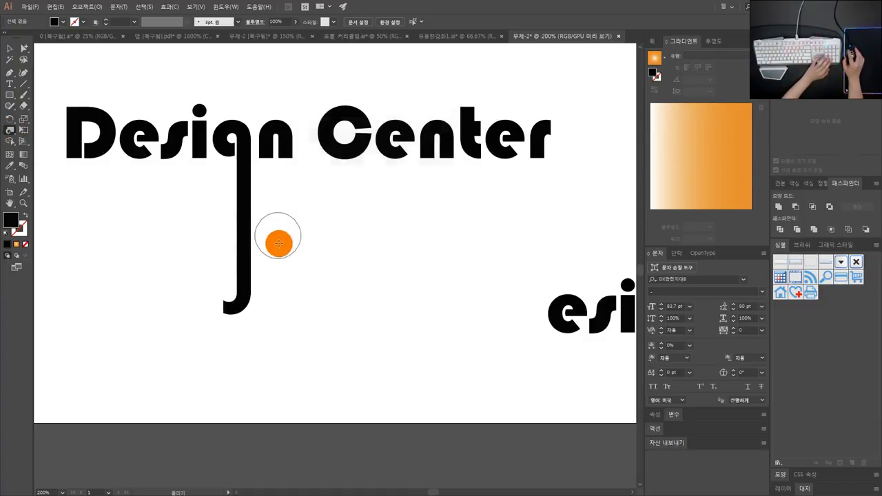
{"action": "mouse_move", "coordinate": [280, 241]}
{"action": "left_mouse_down"}
{"action": "mouse_move", "coordinate": [232, 227]}
{"action": "mouse_move", "coordinate": [262, 253]}
{"action": "mouse_move", "coordinate": [244, 191]}
{"action": "mouse_move", "coordinate": [363, 295]}
{"action": "mouse_move", "coordinate": [230, 294]}
{"action": "mouse_move", "coordinate": [307, 345]}
{"action": "left_mouse_up"}
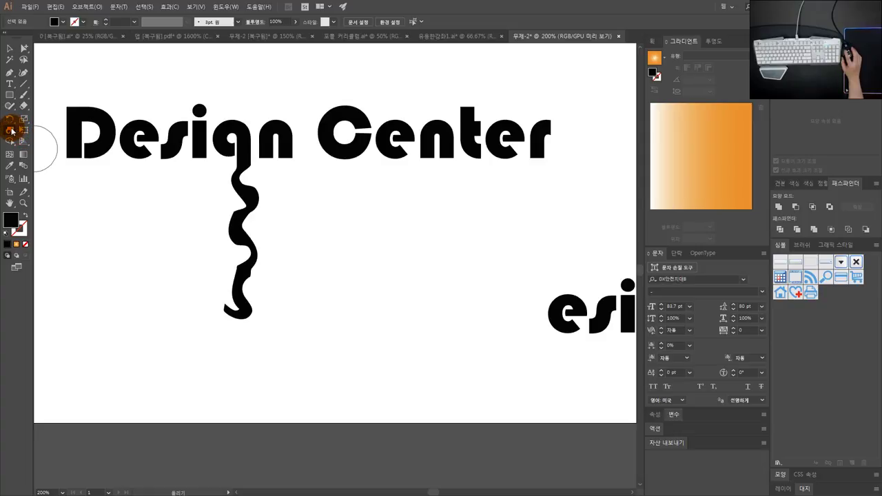
Try the Wrinkle tool on the middle of the wavy g tail and view its options without changing them
{"action": "left_click_drag", "start_coordinate": [12, 131], "coordinate": [58, 193]}
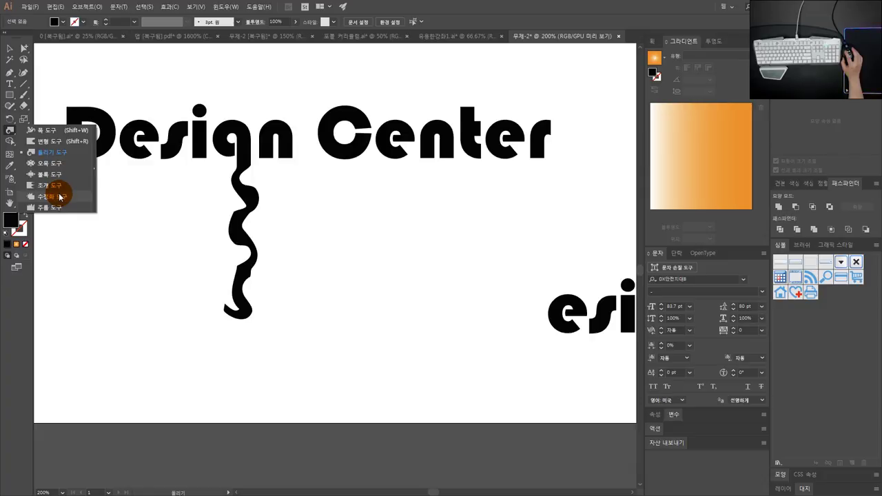
{"action": "left_click_drag", "start_coordinate": [56, 207], "coordinate": [56, 208]}
{"action": "left_click_drag", "start_coordinate": [241, 217], "coordinate": [261, 241]}
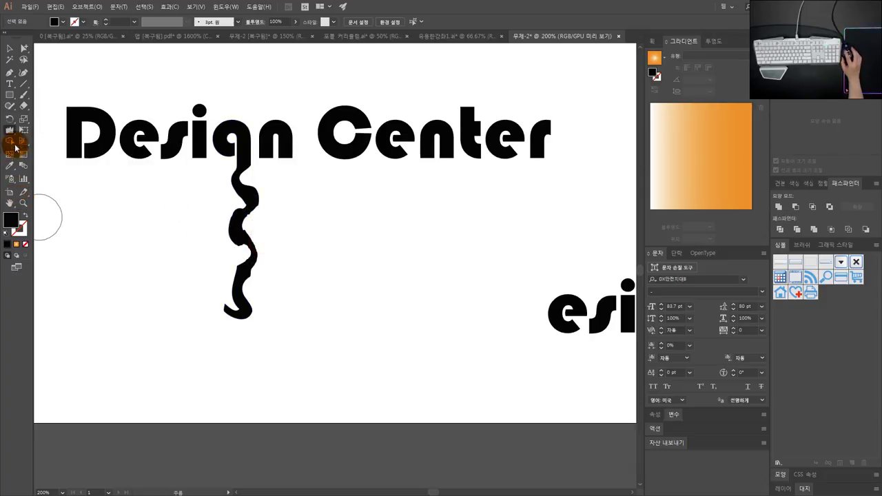
{"action": "double_click", "coordinate": [12, 131]}
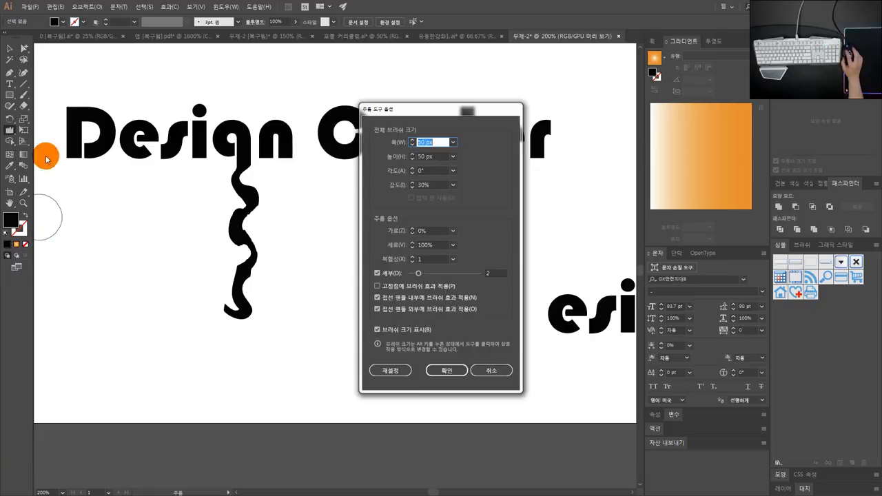
{"action": "left_click", "coordinate": [503, 371]}
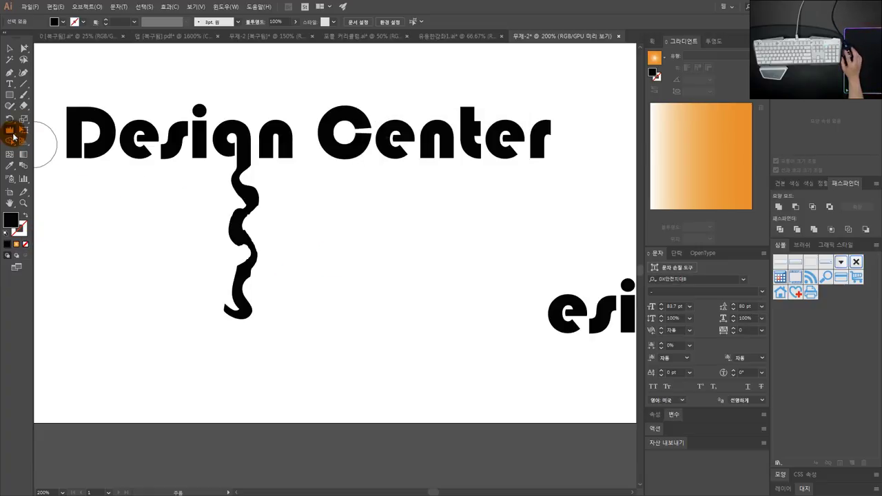
{"action": "left_click", "coordinate": [12, 131]}
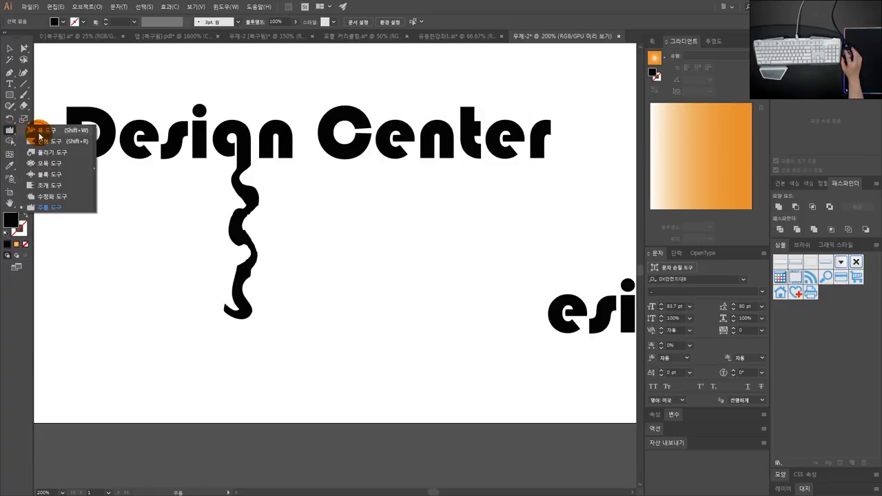
{"action": "left_click", "coordinate": [11, 54]}
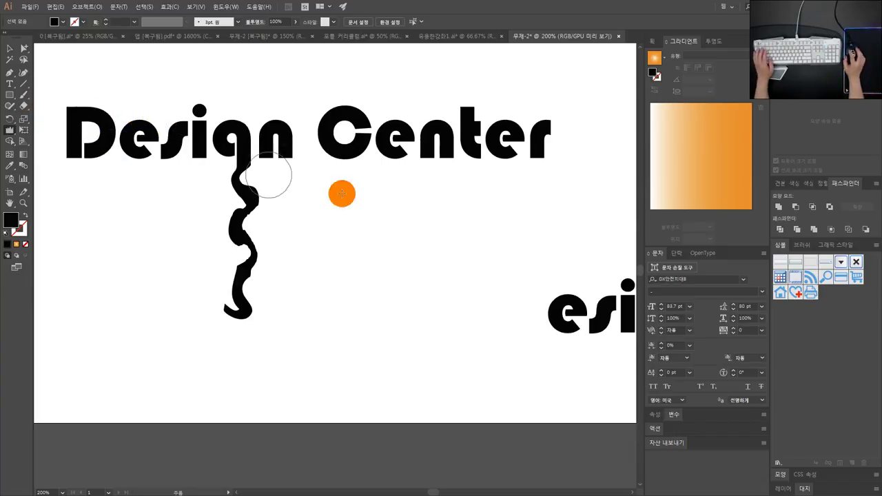
Move the wavy-tailed Design Center group and the plain Design Center text above it up and to the right
{"action": "left_click", "coordinate": [11, 50]}
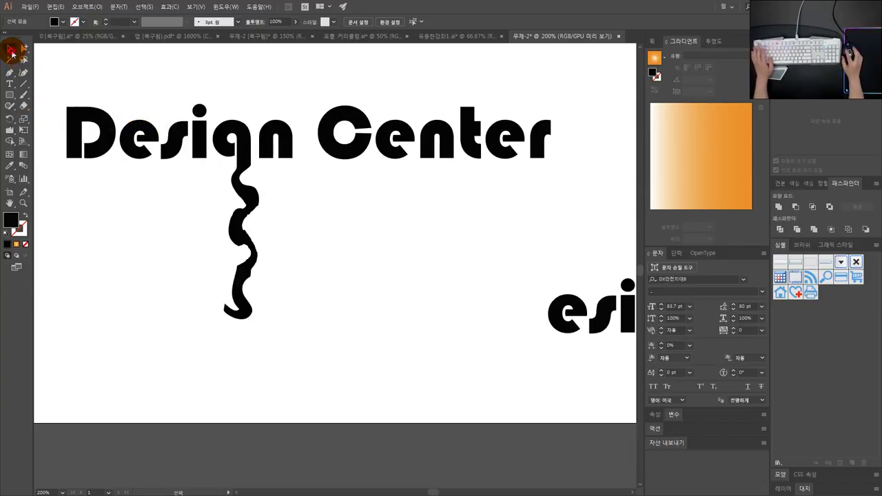
{"action": "scroll", "coordinate": [287, 184], "scroll_direction": "down", "scroll_amount": 2}
{"action": "left_click_drag", "start_coordinate": [355, 182], "coordinate": [345, 221]}
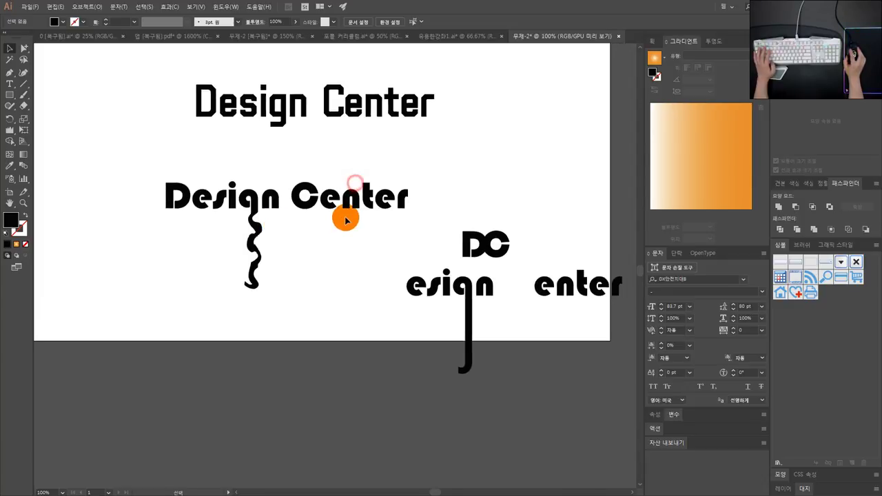
{"action": "key", "text": "ctrl+minus"}
{"action": "left_click", "coordinate": [335, 235]}
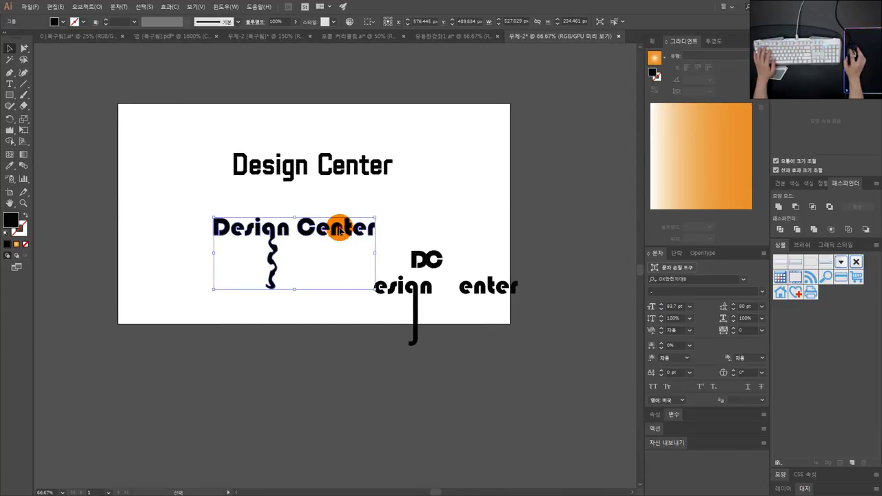
{"action": "mouse_move", "coordinate": [339, 230]}
{"action": "left_mouse_down"}
{"action": "mouse_move", "coordinate": [375, 201]}
{"action": "mouse_move", "coordinate": [371, 209]}
{"action": "left_mouse_up"}
{"action": "left_click_drag", "start_coordinate": [376, 179], "coordinate": [404, 163]}
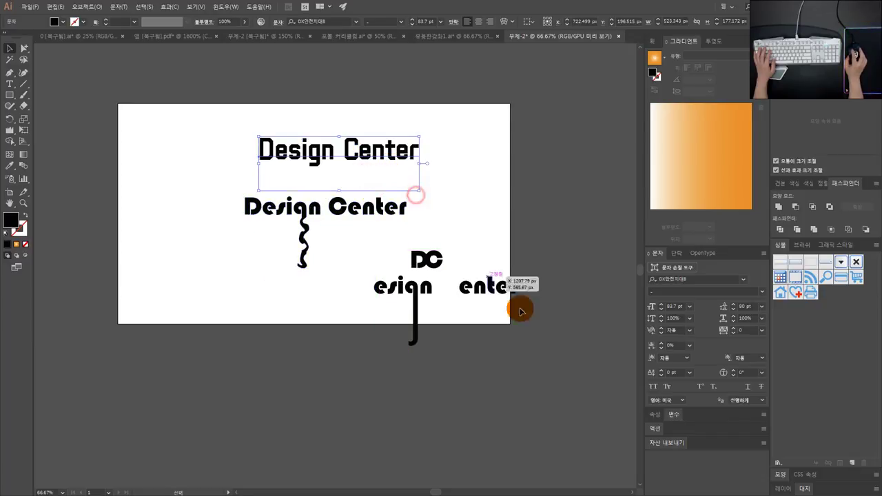
Delete the DC, esign and enter pieces and the wavy-tailed group, and move the remaining Design Center text toward the artboard's centre
{"action": "left_click_drag", "start_coordinate": [531, 325], "coordinate": [354, 244]}
{"action": "key", "text": "Delete"}
{"action": "left_click", "coordinate": [338, 215]}
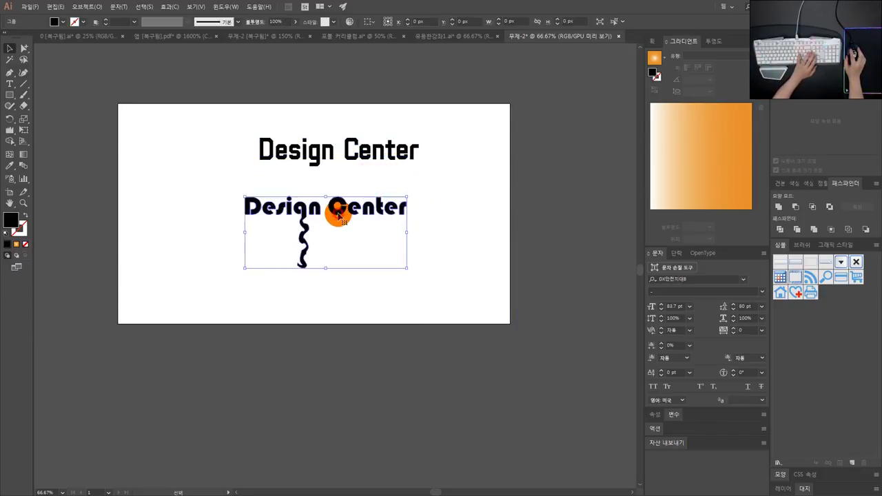
{"action": "key", "text": "Delete"}
{"action": "left_click", "coordinate": [352, 150]}
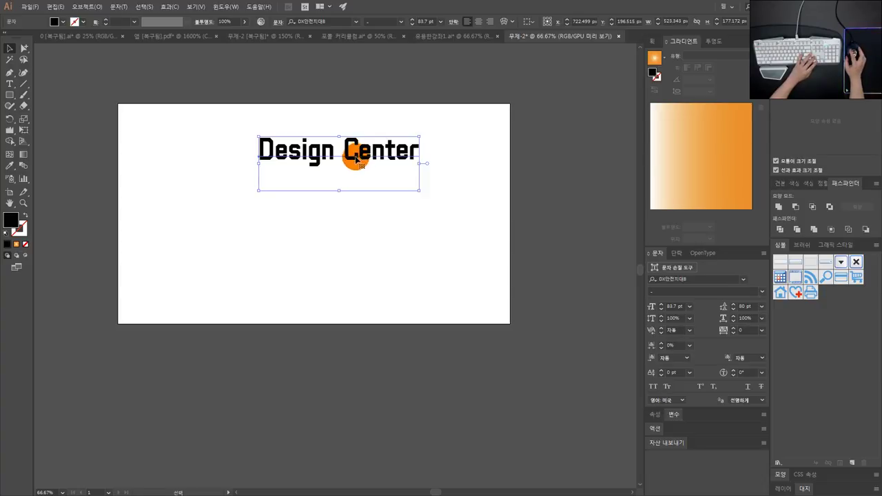
{"action": "left_click_drag", "start_coordinate": [357, 160], "coordinate": [331, 195]}
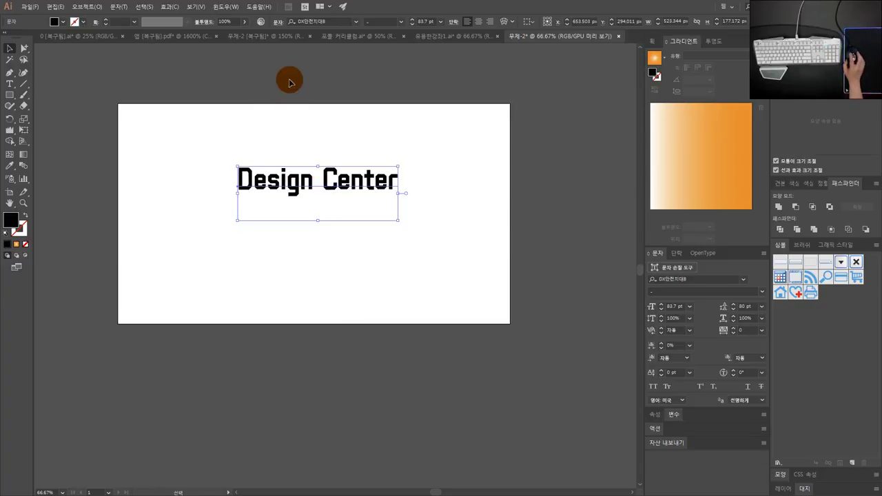
Look through the other open documents for lettering examples and view the Design Center poster in 포폴 커리큘럼.ai
{"action": "left_click", "coordinate": [281, 42]}
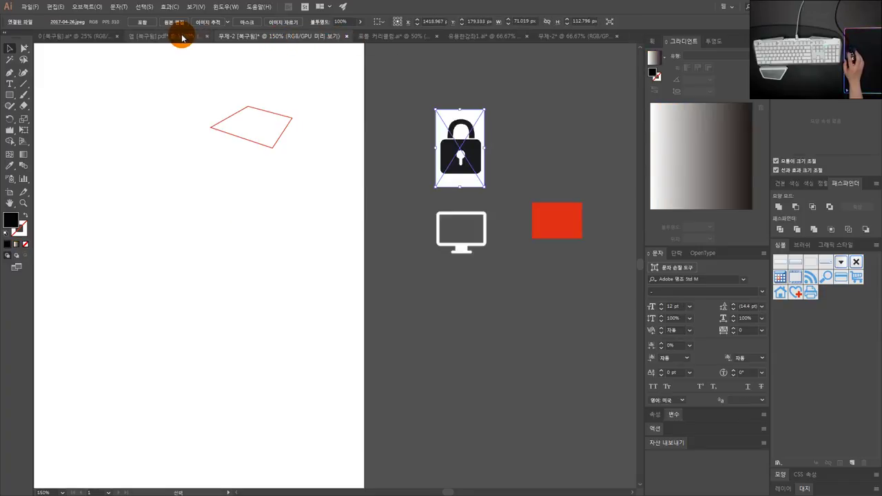
{"action": "left_click", "coordinate": [465, 37]}
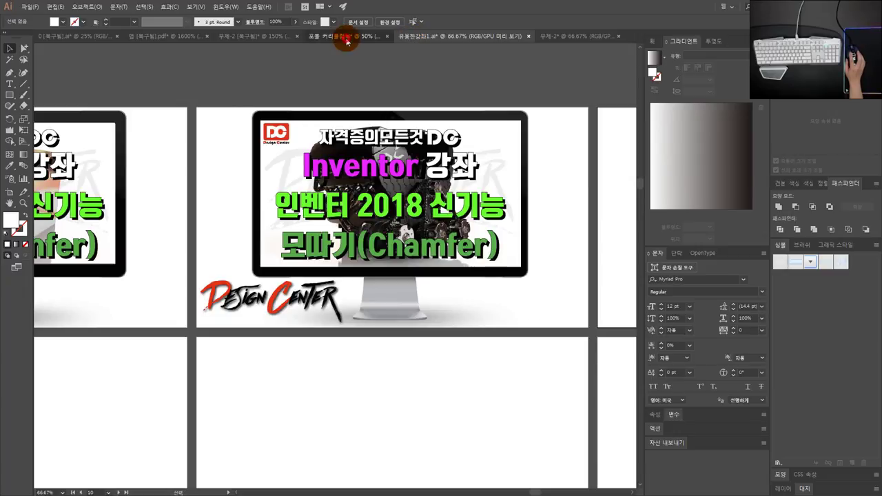
{"action": "left_click", "coordinate": [344, 36]}
{"action": "left_click_drag", "start_coordinate": [190, 103], "coordinate": [468, 248]}
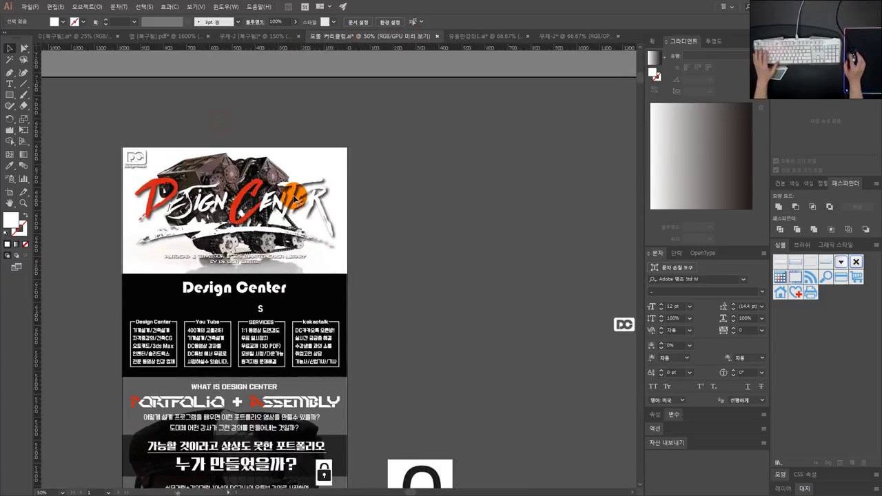
Return to the 무제-2 document and set the Design Center text's font to Againtsrefresh
{"action": "left_click", "coordinate": [578, 36]}
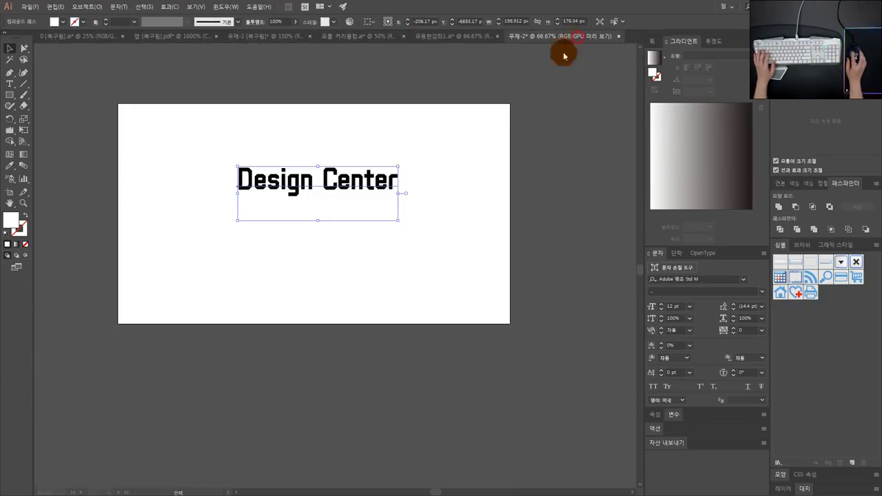
{"action": "left_click", "coordinate": [446, 173]}
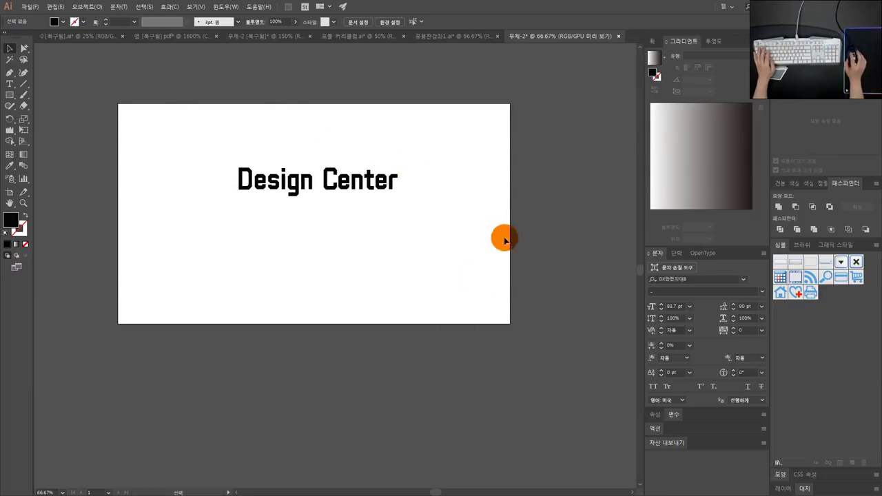
{"action": "left_click", "coordinate": [282, 177]}
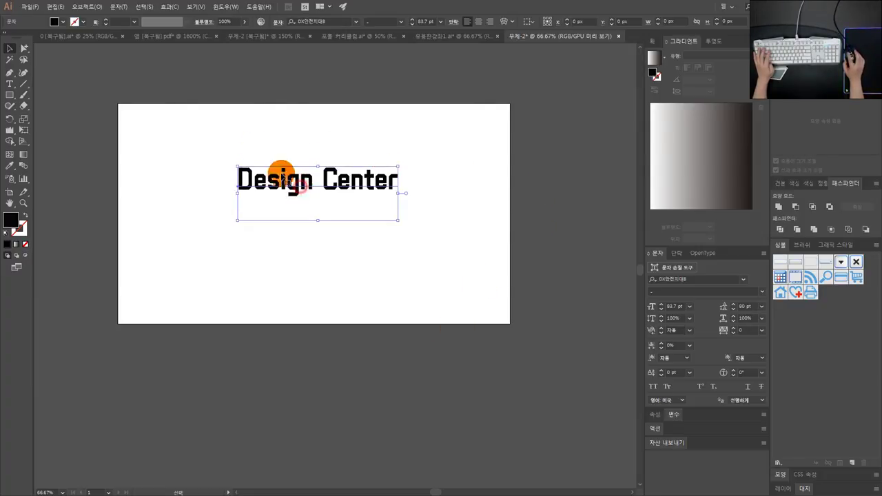
{"action": "left_click", "coordinate": [356, 22]}
{"action": "type", "text": "ㅅ"}
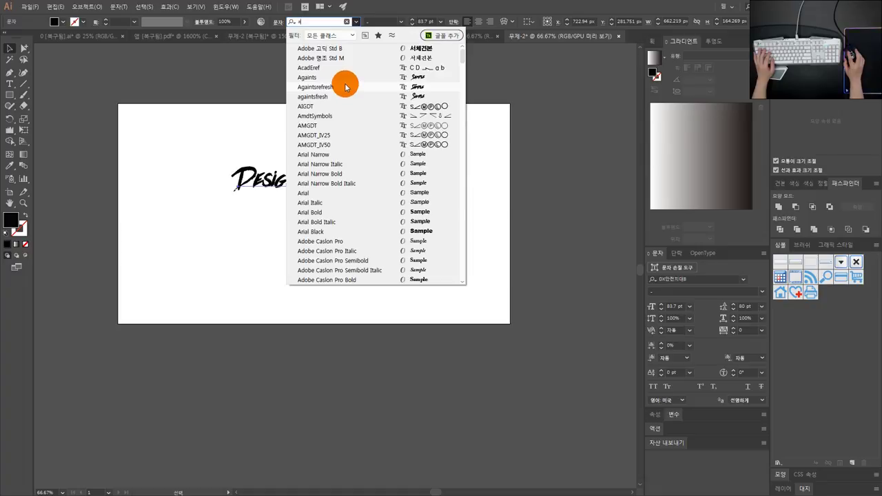
{"action": "left_click", "coordinate": [345, 87]}
{"action": "scroll", "coordinate": [305, 158], "scroll_direction": "up", "scroll_amount": 3}
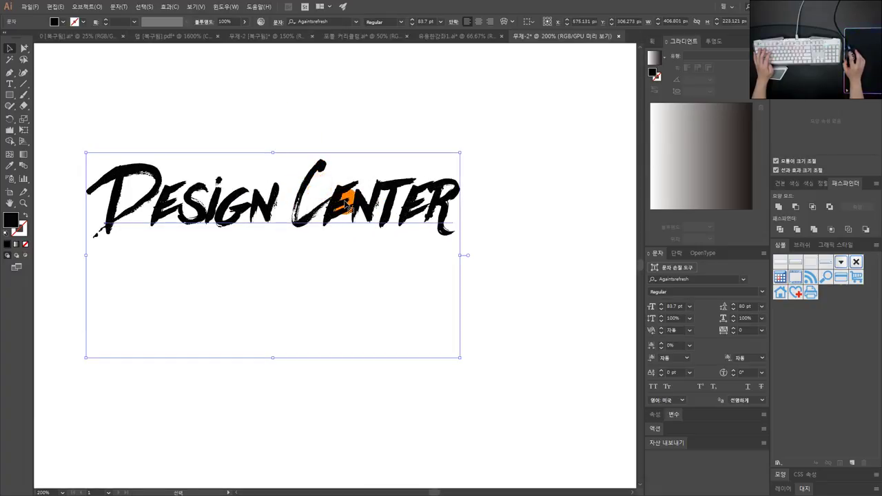
{"action": "scroll", "coordinate": [350, 202], "scroll_direction": "down", "scroll_amount": 2}
{"action": "left_click", "coordinate": [392, 166]}
{"action": "left_click", "coordinate": [353, 196]}
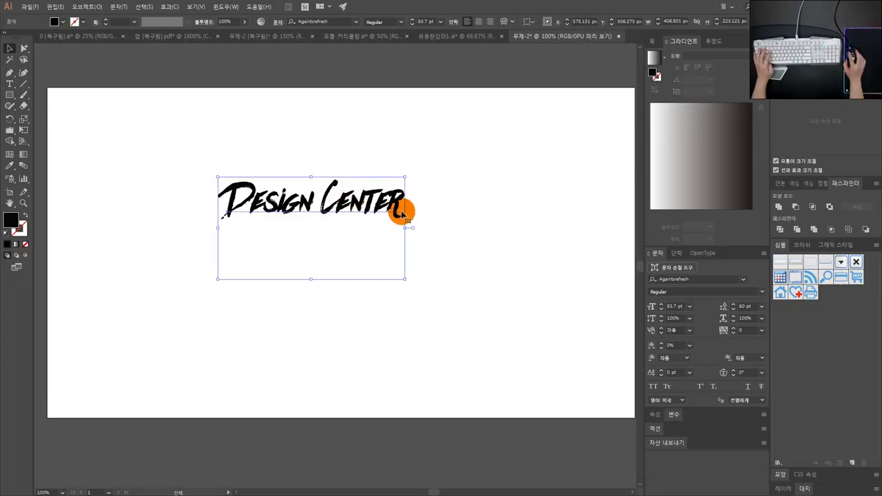
Select the final r of Center and view its character settings and OpenType options
{"action": "double_click", "coordinate": [354, 204]}
{"action": "left_click_drag", "start_coordinate": [394, 202], "coordinate": [407, 202]}
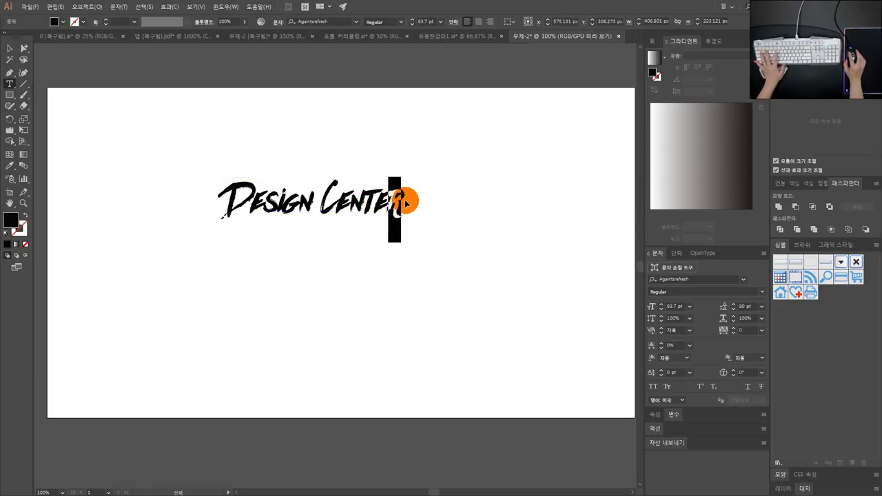
{"action": "key", "text": "ctrl+t"}
{"action": "key", "text": "ctrl+t"}
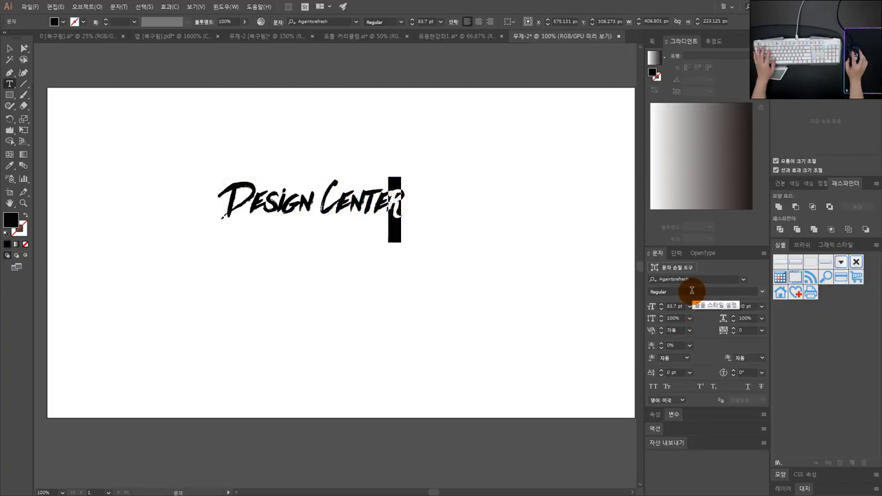
{"action": "left_click", "coordinate": [700, 253]}
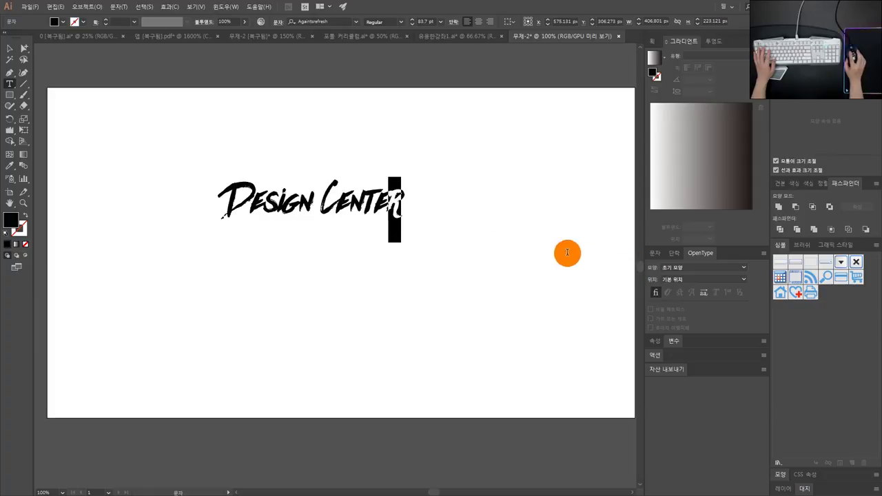
{"action": "left_click", "coordinate": [448, 218]}
Replace the final r of Center with a capital R and toggle its OpenType ligature and stylistic alternate options
{"action": "scroll", "coordinate": [391, 206], "scroll_direction": "up", "scroll_amount": 1}
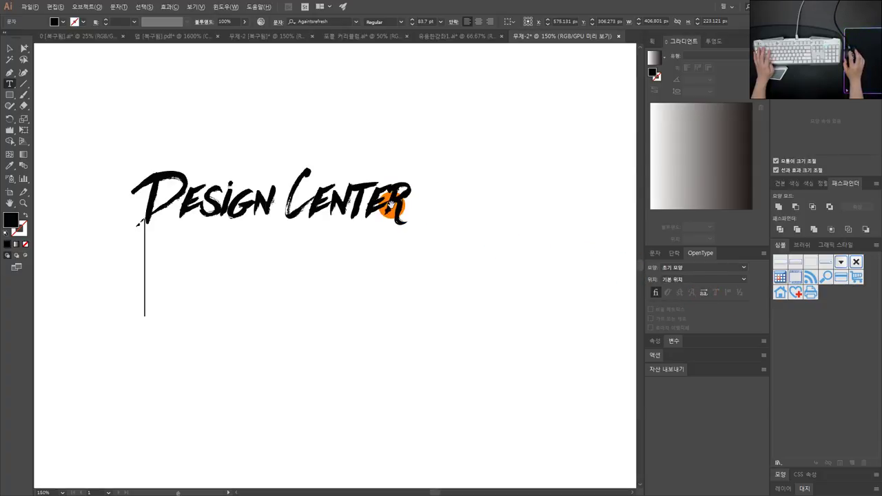
{"action": "left_click_drag", "start_coordinate": [392, 207], "coordinate": [412, 204]}
{"action": "type", "text": "R"}
{"action": "left_click", "coordinate": [655, 294]}
{"action": "left_click", "coordinate": [703, 295]}
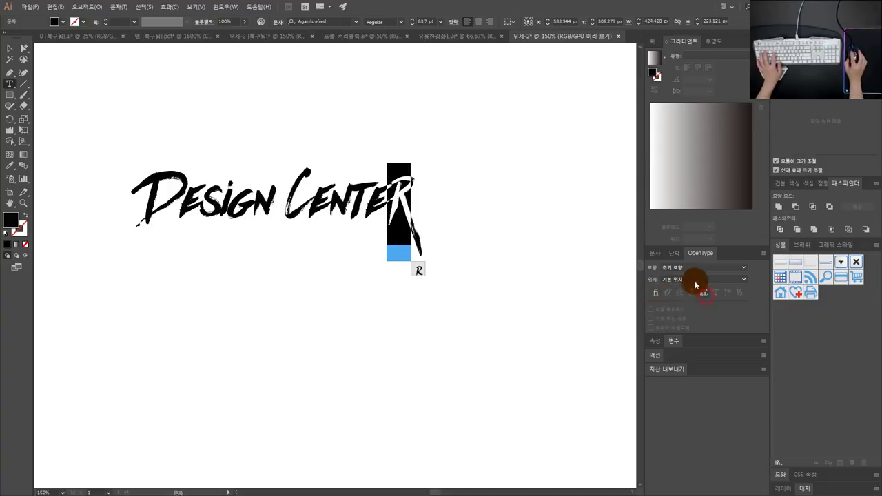
{"action": "left_click", "coordinate": [703, 294]}
{"action": "left_click", "coordinate": [704, 295]}
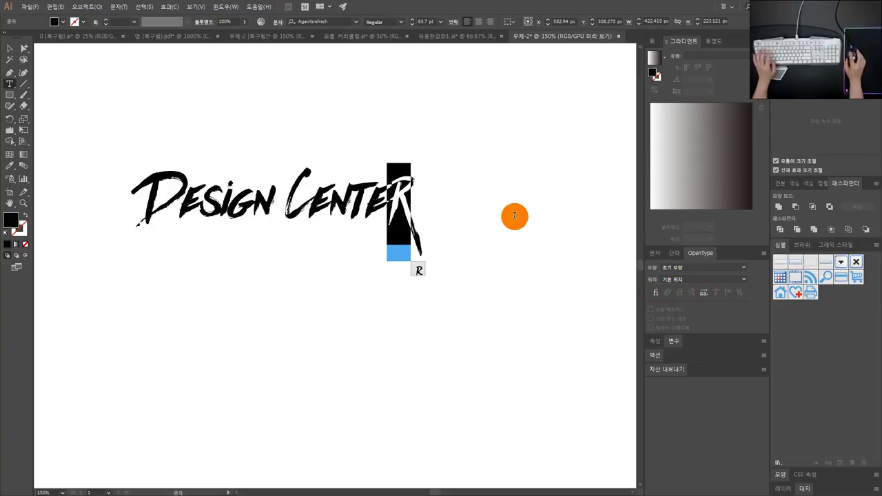
{"action": "left_click", "coordinate": [514, 216]}
{"action": "left_click", "coordinate": [10, 48]}
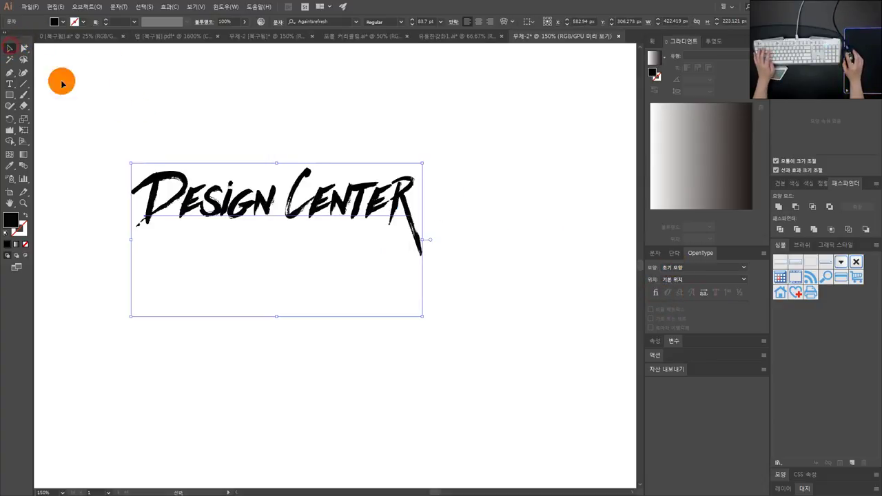
{"action": "left_click", "coordinate": [301, 143]}
{"action": "left_click", "coordinate": [312, 210]}
{"action": "left_click_drag", "start_coordinate": [290, 173], "coordinate": [333, 194]}
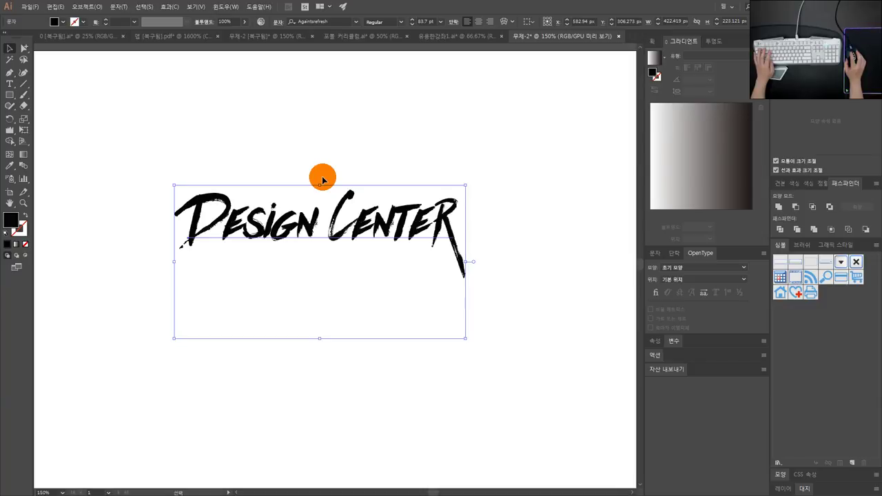
{"action": "left_click", "coordinate": [326, 172]}
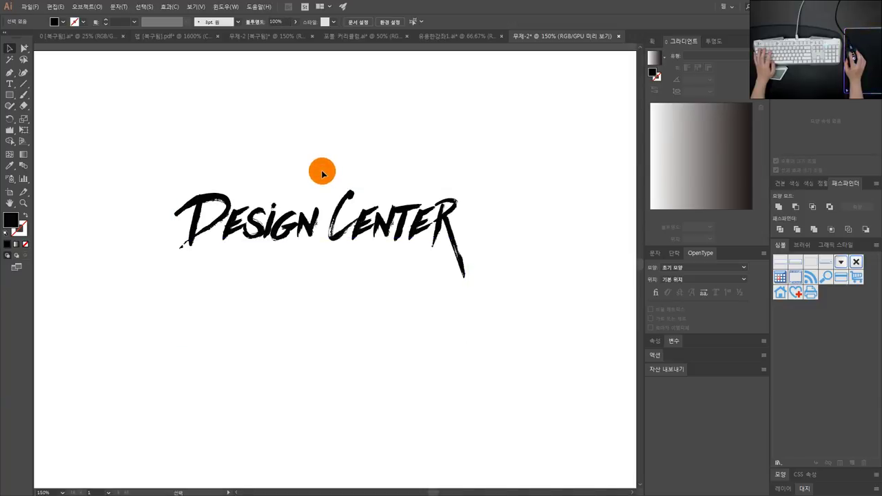
{"action": "scroll", "coordinate": [333, 172], "scroll_direction": "left", "scroll_amount": 2}
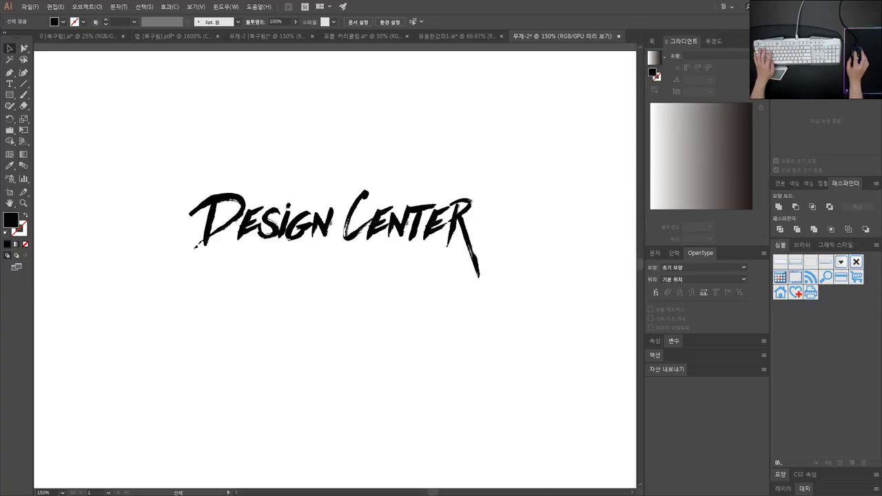
Switch to the Againts-Typeface main files folder, open help & guide.pdf in Acrobat and enlarge its window
{"action": "left_click_drag", "start_coordinate": [469, 493], "coordinate": [405, 136]}
{"action": "scroll", "coordinate": [407, 276], "scroll_direction": "down", "scroll_amount": 2}
{"action": "scroll", "coordinate": [410, 252], "scroll_direction": "up", "scroll_amount": 2}
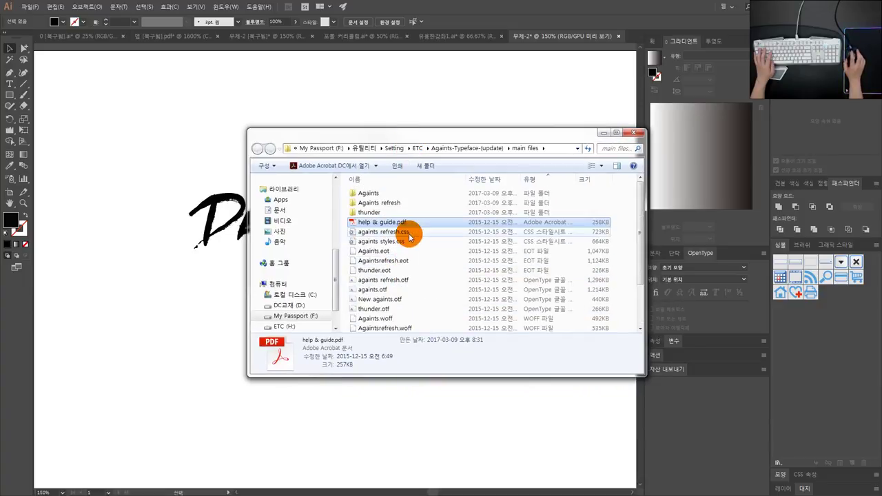
{"action": "scroll", "coordinate": [409, 236], "scroll_direction": "down", "scroll_amount": 1}
{"action": "scroll", "coordinate": [401, 240], "scroll_direction": "up", "scroll_amount": 1}
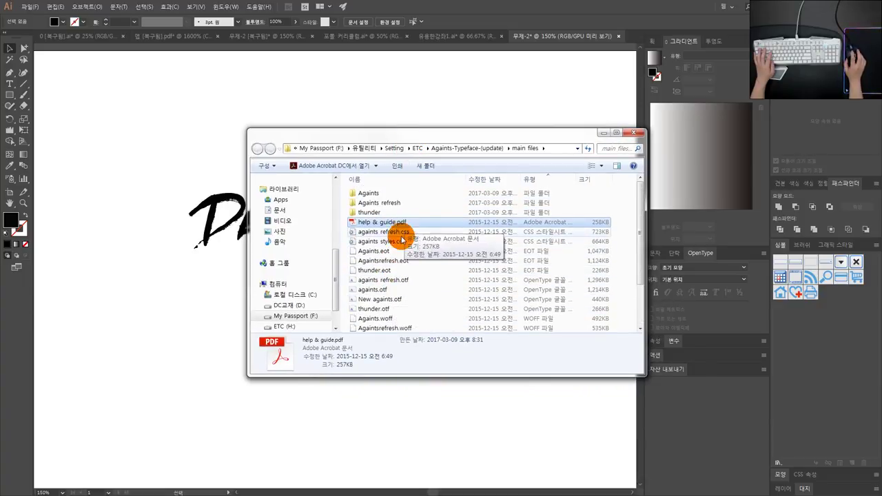
{"action": "left_click_drag", "start_coordinate": [392, 136], "coordinate": [881, 190]}
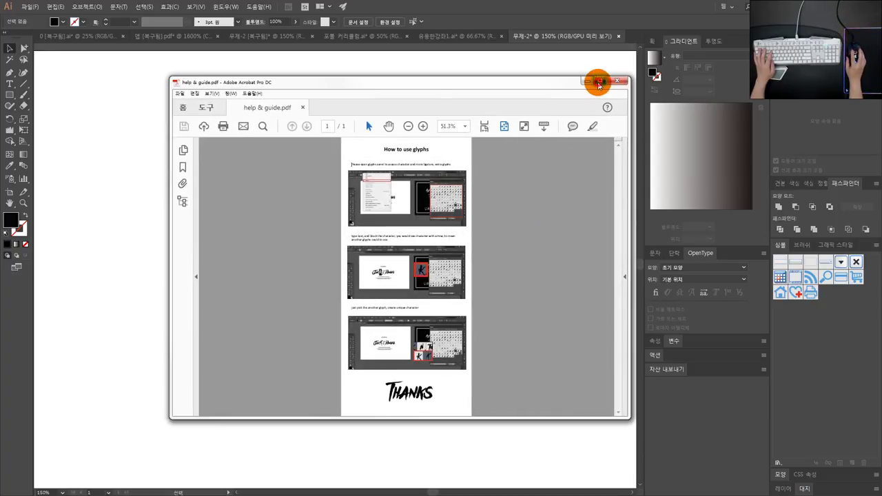
{"action": "left_click", "coordinate": [600, 78]}
Read the guide's instructions on picking alternate glyphs and examine its Glyphs panel illustrations
{"action": "scroll", "coordinate": [520, 221], "scroll_direction": "up", "scroll_amount": 2}
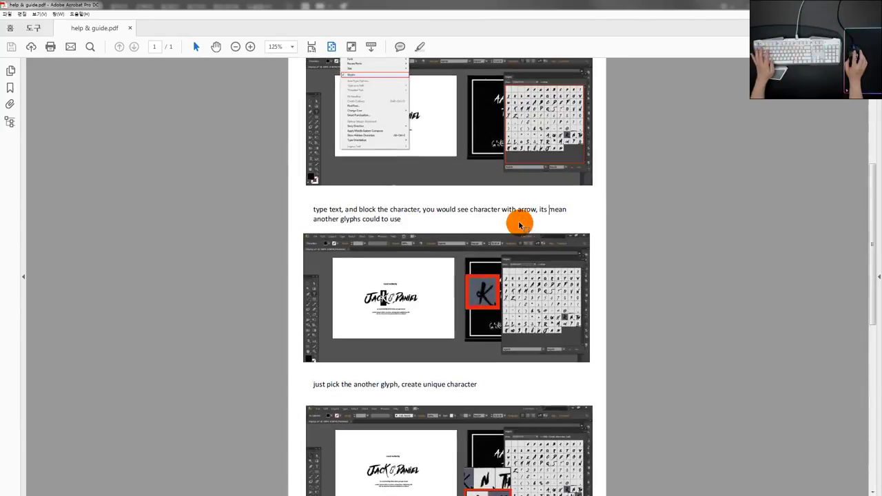
{"action": "scroll", "coordinate": [518, 222], "scroll_direction": "down", "scroll_amount": 2}
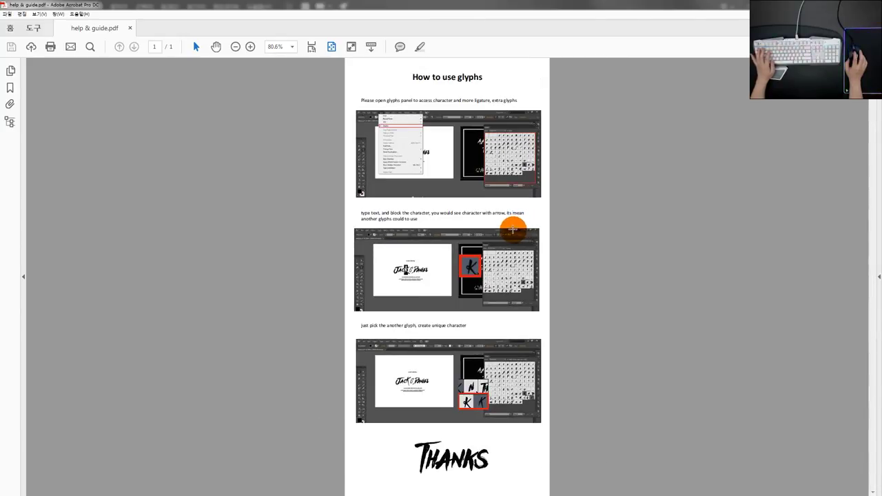
{"action": "scroll", "coordinate": [516, 227], "scroll_direction": "up", "scroll_amount": 2}
{"action": "scroll", "coordinate": [517, 237], "scroll_direction": "up", "scroll_amount": 2}
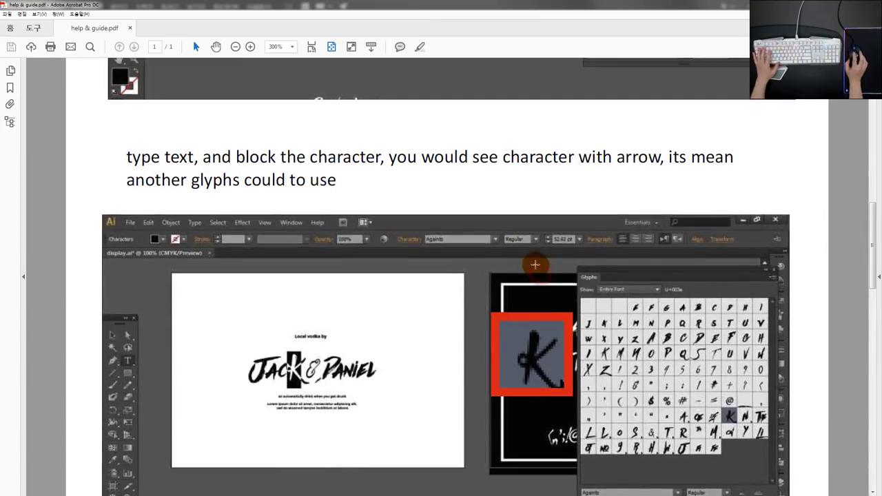
{"action": "scroll", "coordinate": [512, 274], "scroll_direction": "down", "scroll_amount": 1}
{"action": "scroll", "coordinate": [510, 276], "scroll_direction": "down", "scroll_amount": 1}
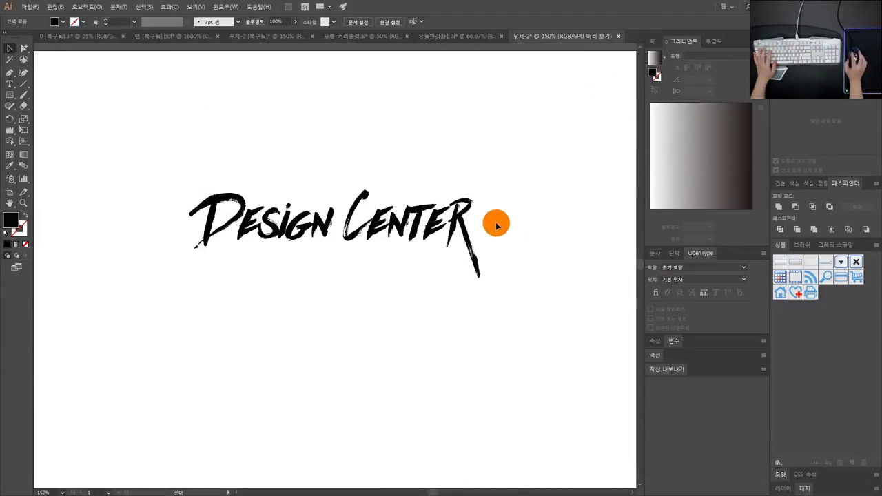
Switch back to Illustrator and move the Design Center text slightly down and to the left, to about X 577 px, Y 318 px
{"action": "left_click_drag", "start_coordinate": [375, 231], "coordinate": [368, 260]}
{"action": "left_click", "coordinate": [357, 198]}
{"action": "scroll", "coordinate": [350, 231], "scroll_direction": "down", "scroll_amount": 1}
{"action": "left_click", "coordinate": [345, 245]}
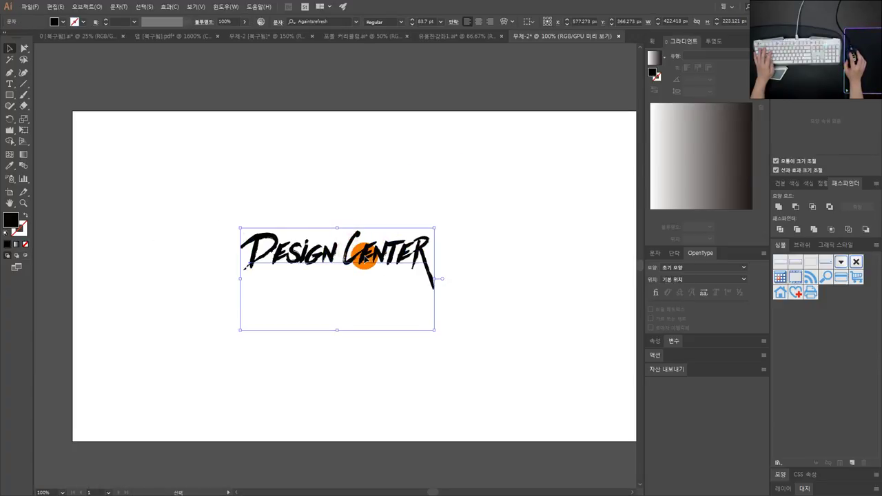
{"action": "left_click_drag", "start_coordinate": [365, 258], "coordinate": [365, 234]}
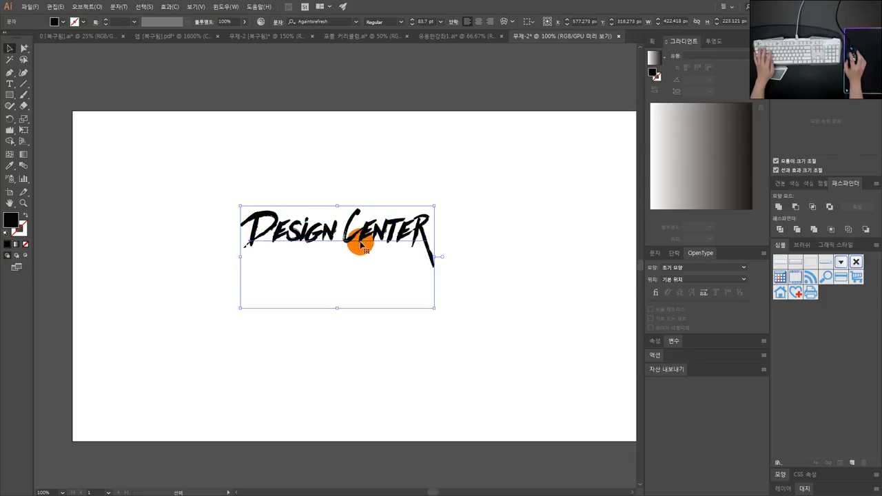
{"action": "left_click", "coordinate": [445, 220]}
{"action": "left_click", "coordinate": [364, 240]}
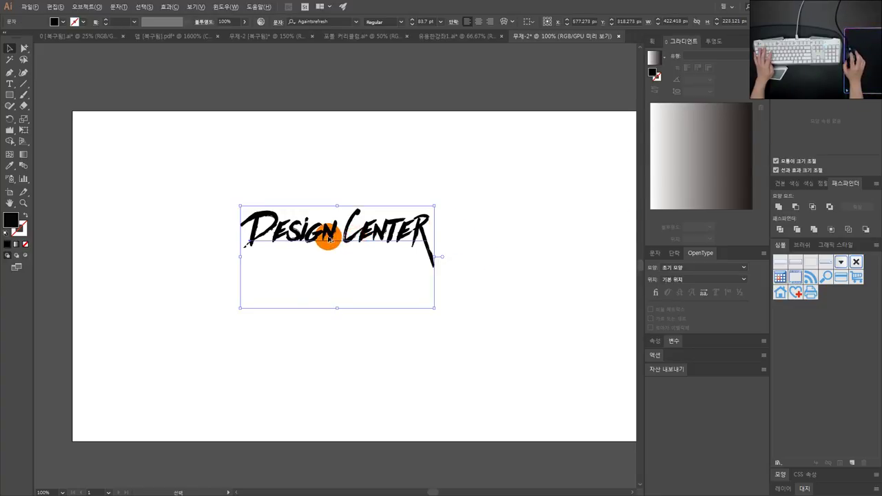
Move the Design Center text up and to the right, to about X 660 px, Y 248 px
{"action": "scroll", "coordinate": [332, 220], "scroll_direction": "left", "scroll_amount": 1}
{"action": "left_click", "coordinate": [360, 205]}
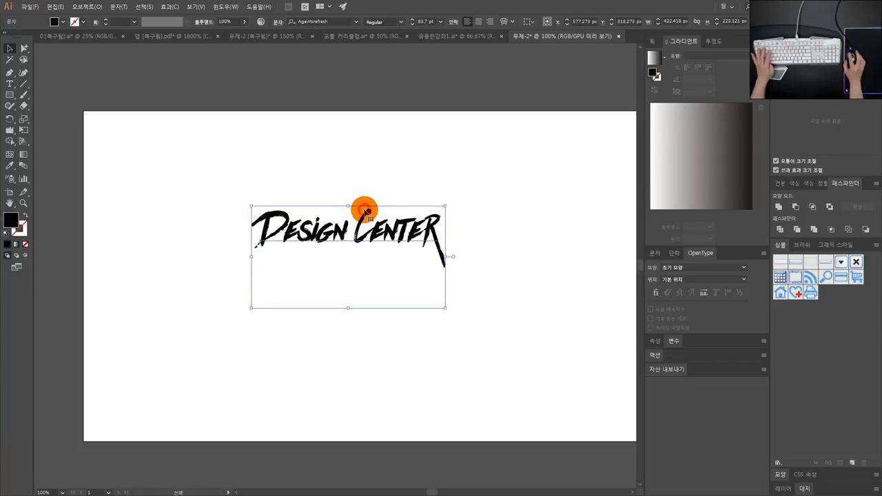
{"action": "scroll", "coordinate": [361, 208], "scroll_direction": "up", "scroll_amount": 1}
{"action": "left_click", "coordinate": [389, 188]}
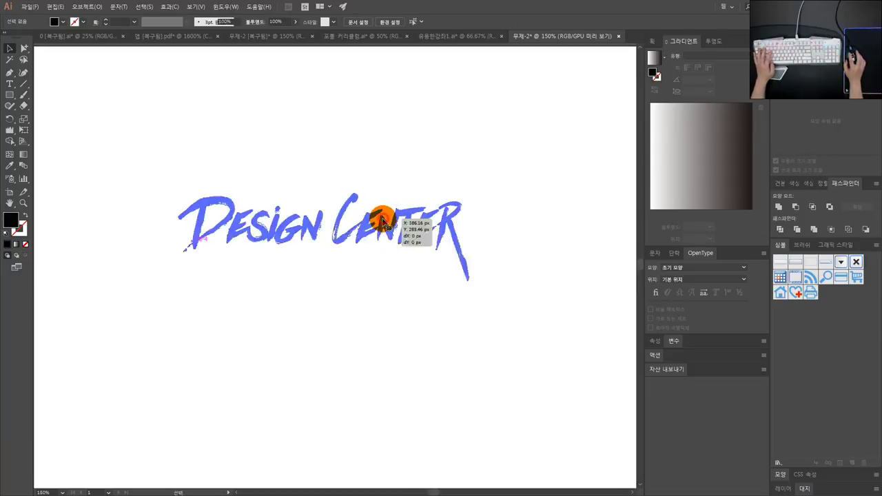
{"action": "left_click", "coordinate": [382, 218]}
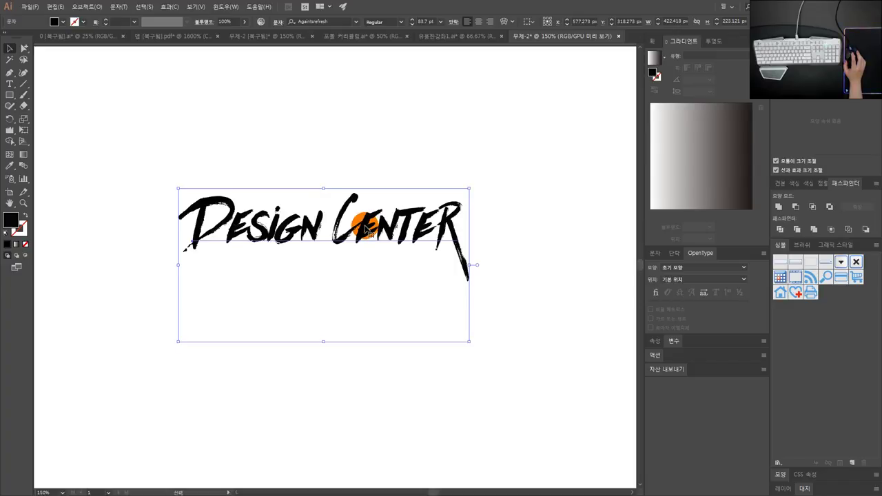
{"action": "left_click_drag", "start_coordinate": [363, 232], "coordinate": [420, 184]}
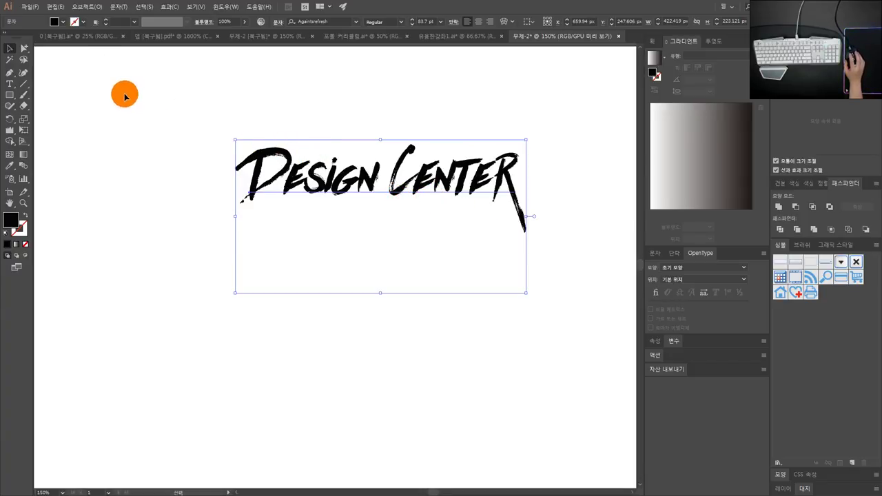
{"action": "left_click", "coordinate": [378, 129]}
{"action": "left_click", "coordinate": [392, 160]}
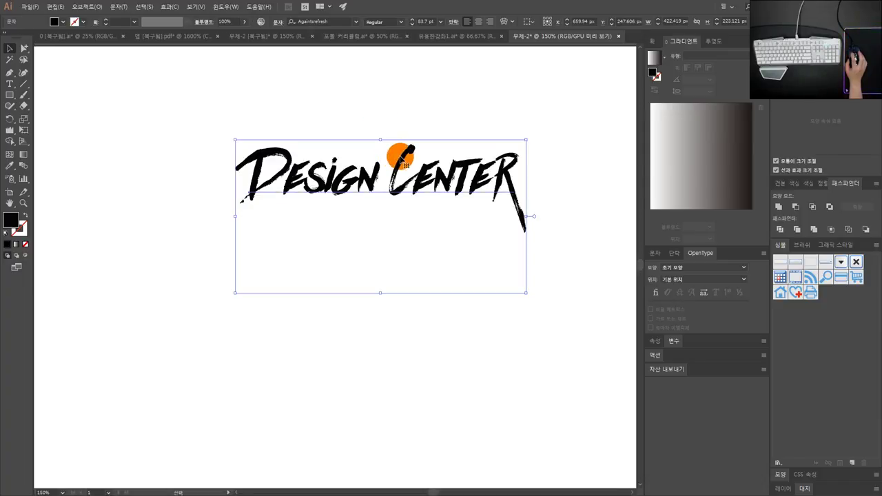
Shift the Design Center text slightly left and up, to about X 649 px, Y 243 px
{"action": "mouse_move", "coordinate": [401, 158]}
{"action": "left_mouse_down"}
{"action": "mouse_move", "coordinate": [377, 181]}
{"action": "mouse_move", "coordinate": [364, 163]}
{"action": "mouse_move", "coordinate": [391, 165]}
{"action": "left_mouse_up"}
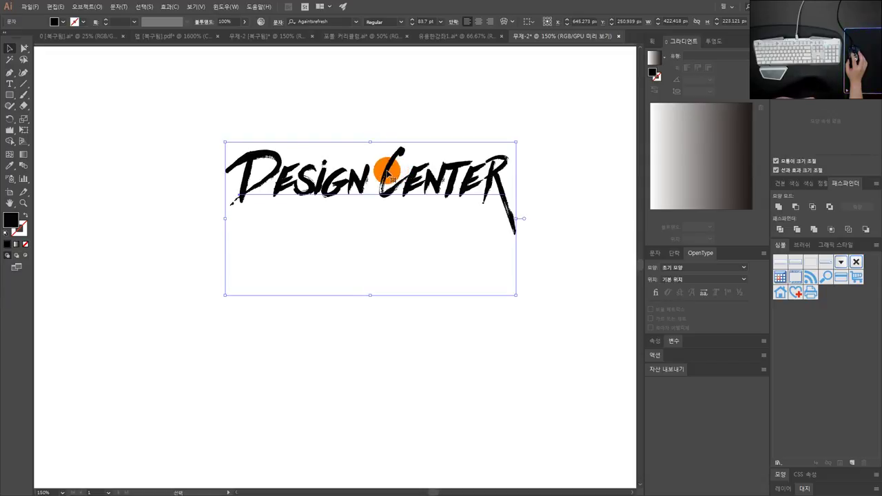
{"action": "left_click_drag", "start_coordinate": [392, 165], "coordinate": [395, 145]}
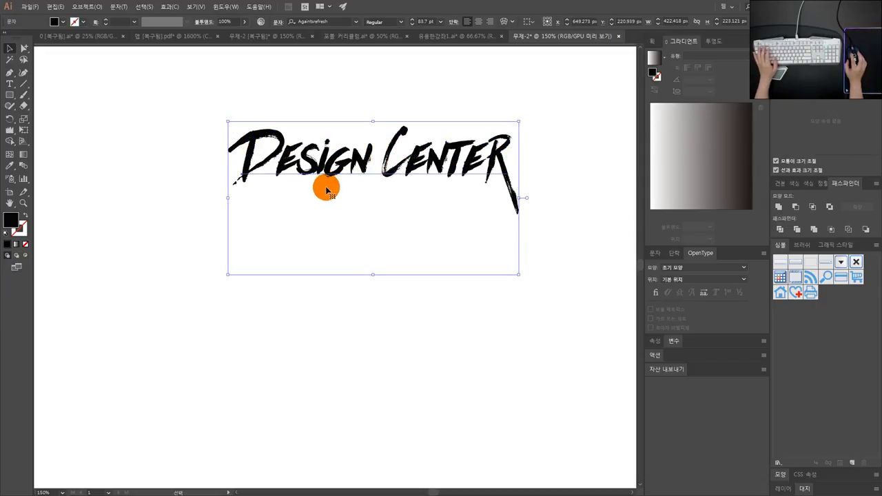
{"action": "left_click_drag", "start_coordinate": [328, 183], "coordinate": [329, 182]}
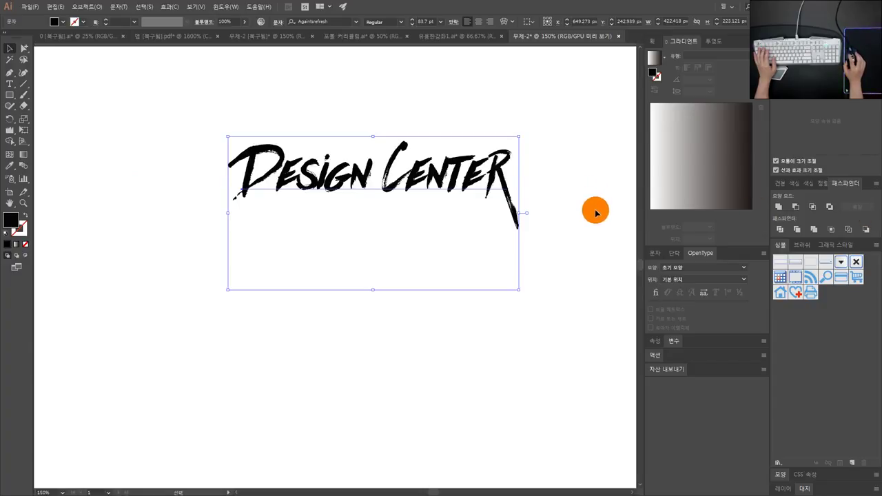
{"action": "left_click", "coordinate": [564, 188]}
{"action": "left_click", "coordinate": [497, 185]}
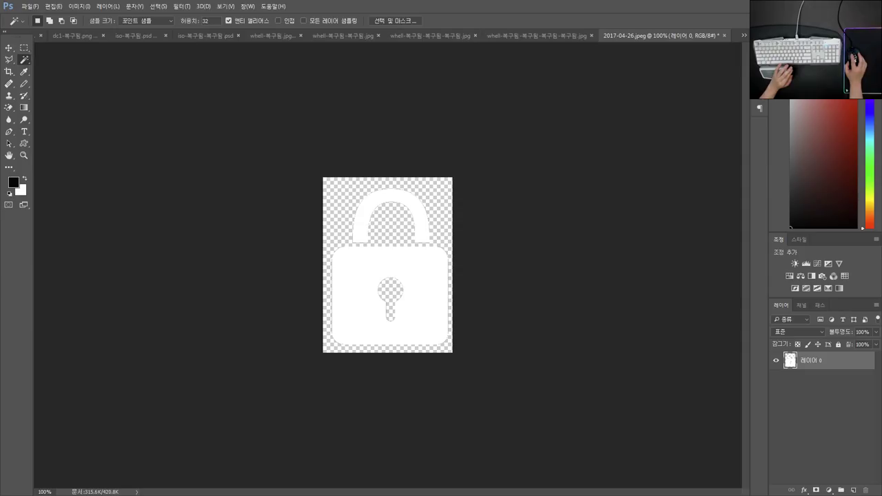
Bring up the living-room document iso-복구됨.psd, hide Layer 19, and show the hidden layers from Layer 20 down to Layer 10
{"action": "left_click", "coordinate": [449, 34]}
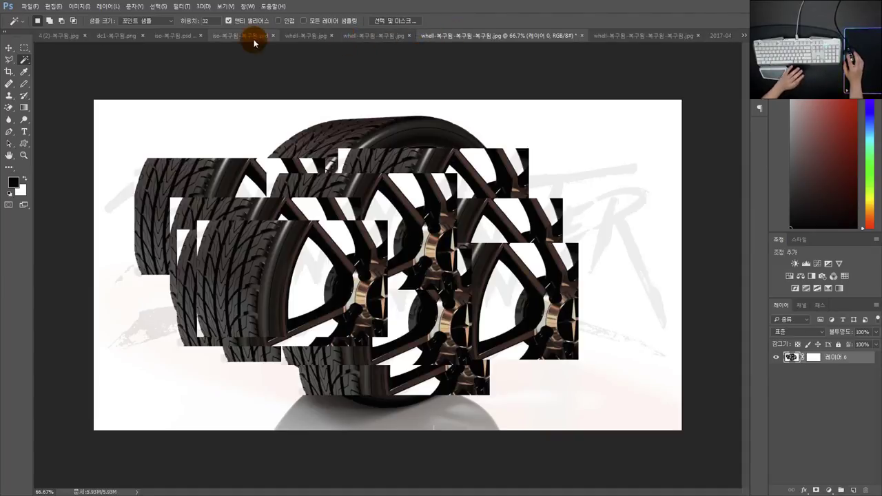
{"action": "left_click", "coordinate": [161, 39]}
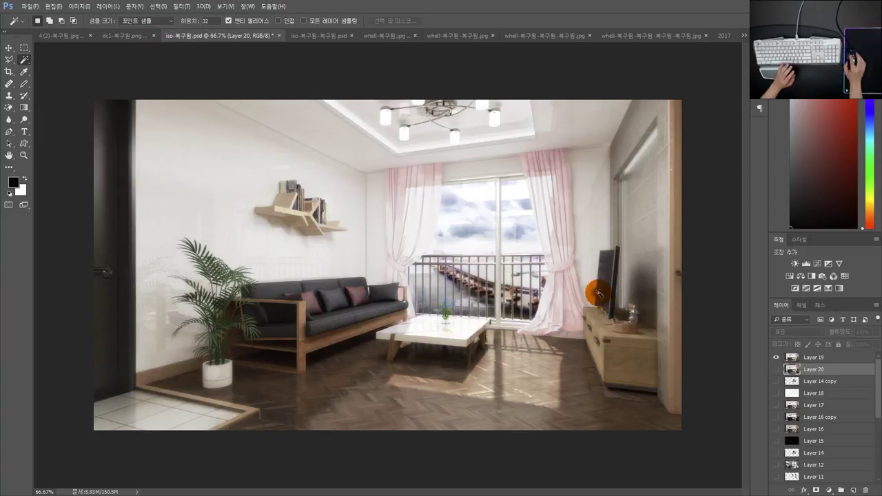
{"action": "left_click", "coordinate": [775, 370]}
{"action": "left_click_drag", "start_coordinate": [776, 380], "coordinate": [779, 413]}
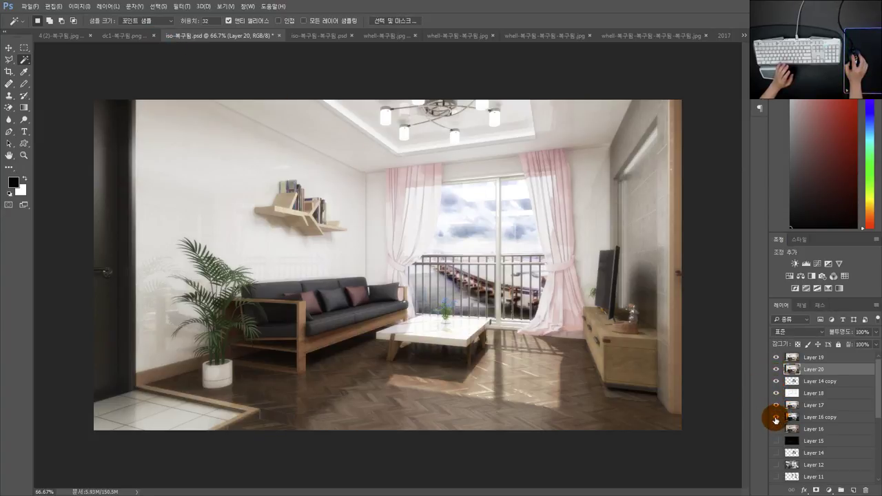
{"action": "left_click", "coordinate": [776, 357]}
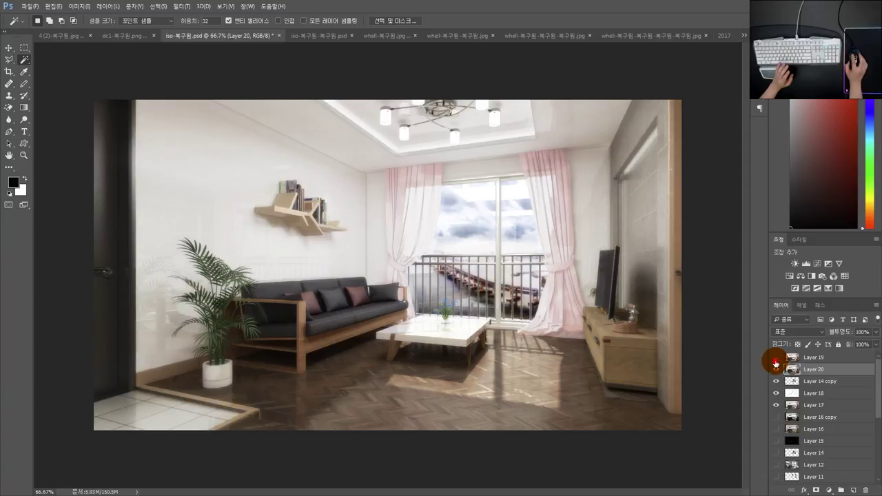
{"action": "left_click", "coordinate": [776, 417]}
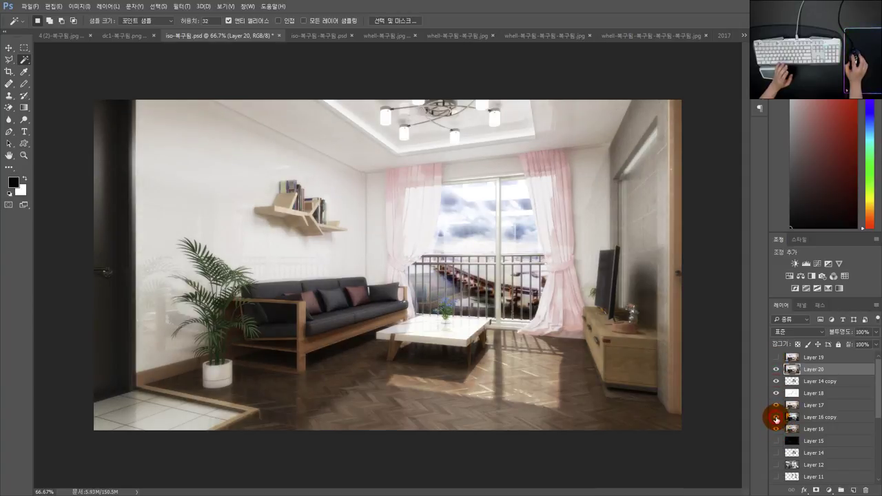
{"action": "scroll", "coordinate": [776, 413], "scroll_direction": "down", "scroll_amount": 1}
{"action": "left_click_drag", "start_coordinate": [776, 408], "coordinate": [778, 445]}
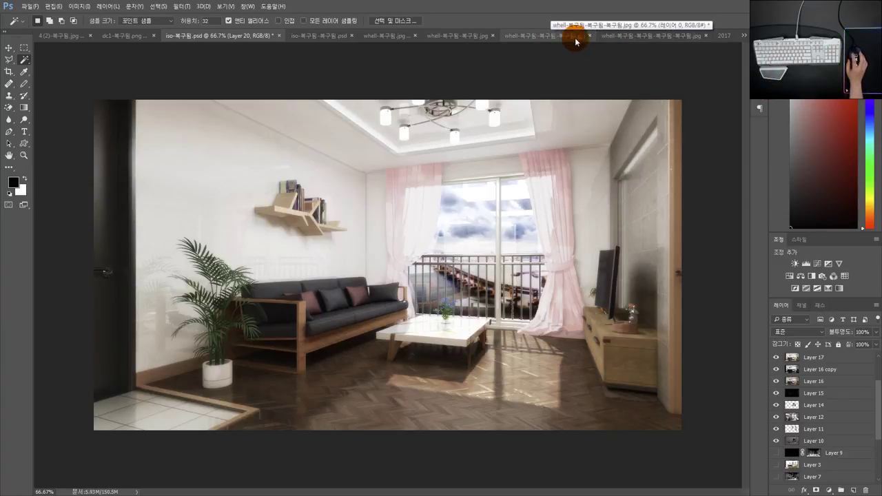
View the open wheel images that have faint brush lettering behind the tire
{"action": "left_click", "coordinate": [445, 35]}
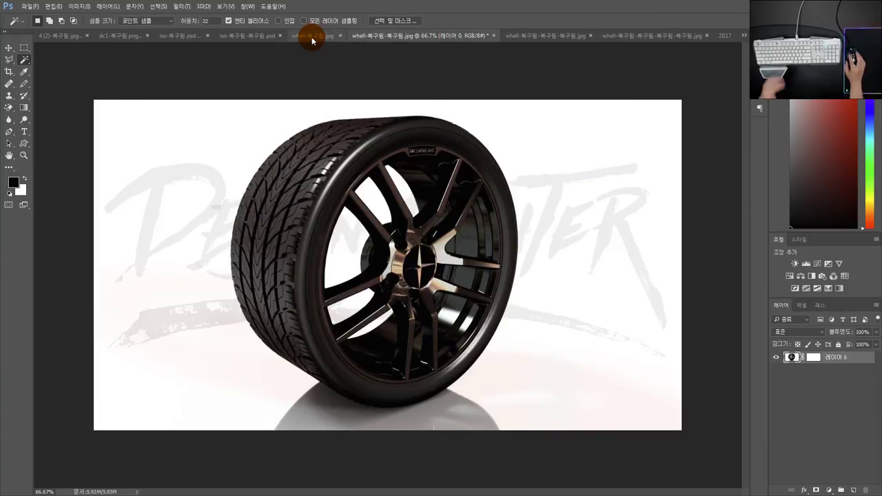
{"action": "left_click", "coordinate": [622, 36]}
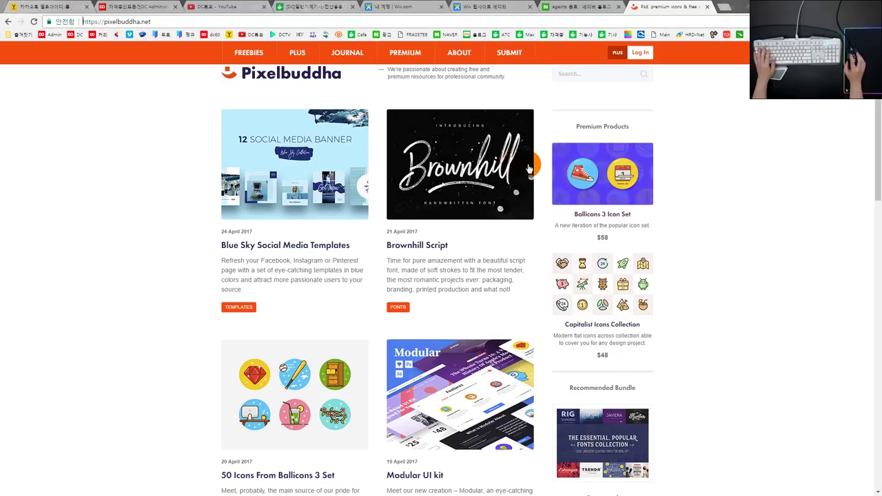
Look over the Pixelbuddha home page in the browser and open the Brownhill Script font page
{"action": "scroll", "coordinate": [729, 241], "scroll_direction": "down", "scroll_amount": 4}
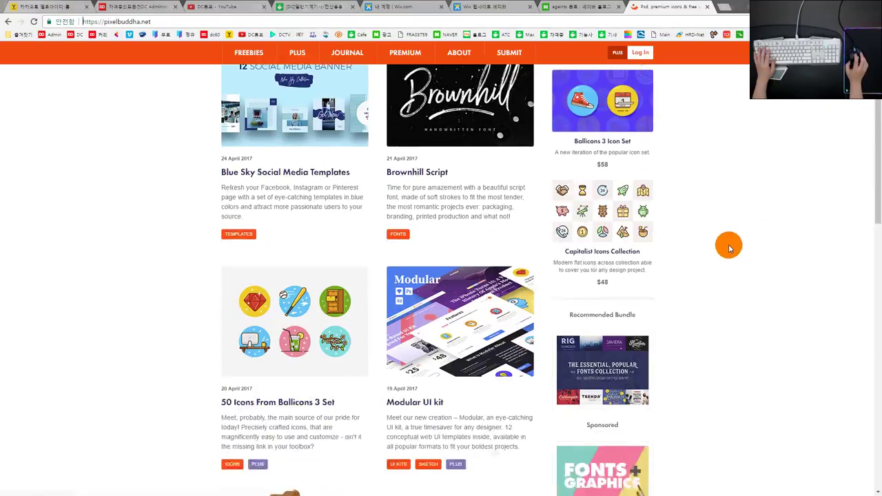
{"action": "scroll", "coordinate": [730, 237], "scroll_direction": "up", "scroll_amount": 5}
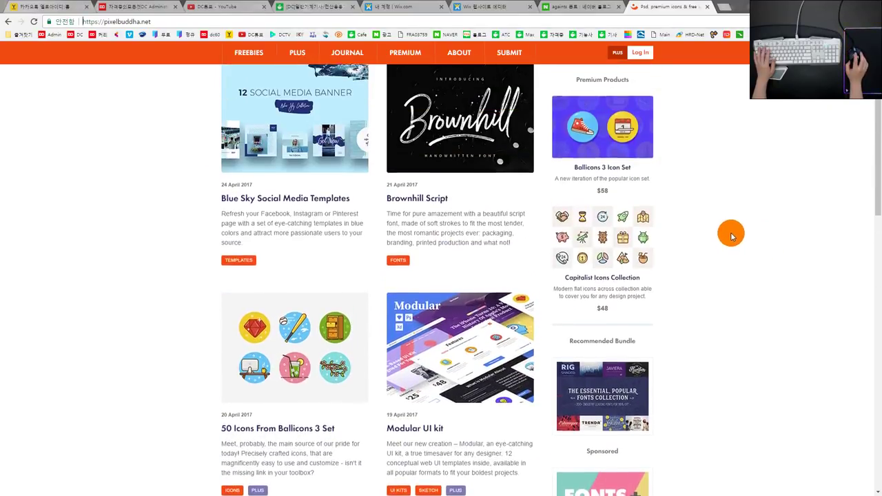
{"action": "left_click", "coordinate": [482, 199]}
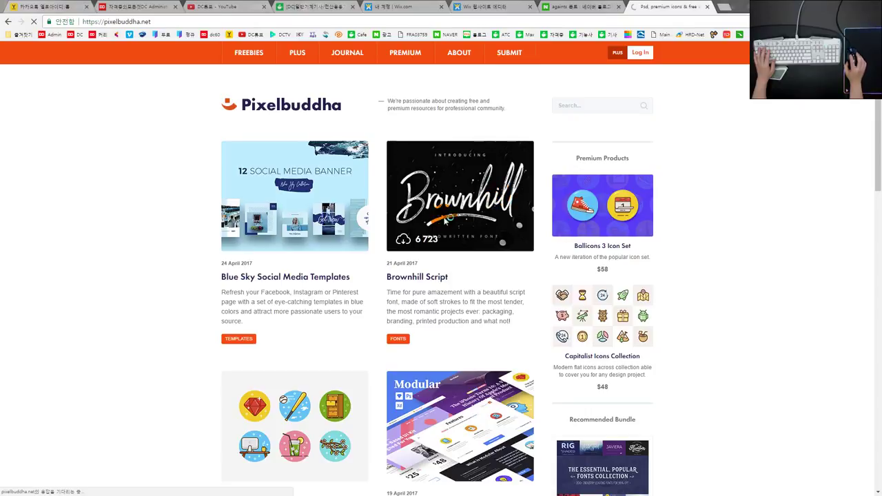
Examine the Brownhill Script samples, including the title lettering, T-shirt mockup, stylistic and ligature glyphs, and business card
{"action": "scroll", "coordinate": [454, 429], "scroll_direction": "down", "scroll_amount": 2}
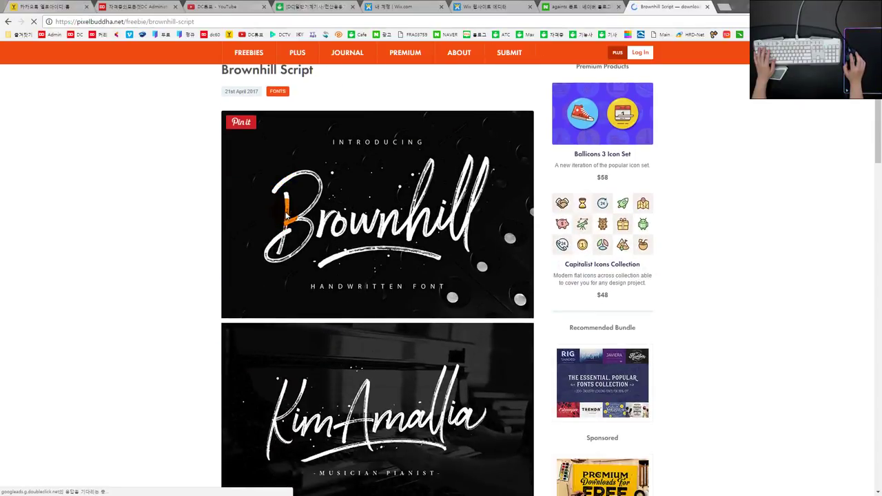
{"action": "scroll", "coordinate": [285, 220], "scroll_direction": "down", "scroll_amount": 1}
{"action": "scroll", "coordinate": [285, 221], "scroll_direction": "up", "scroll_amount": 1}
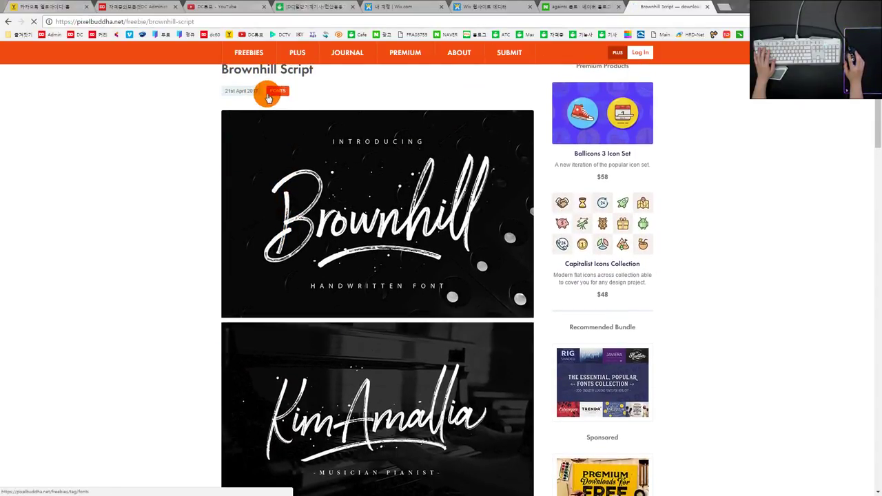
{"action": "scroll", "coordinate": [351, 214], "scroll_direction": "down", "scroll_amount": 1}
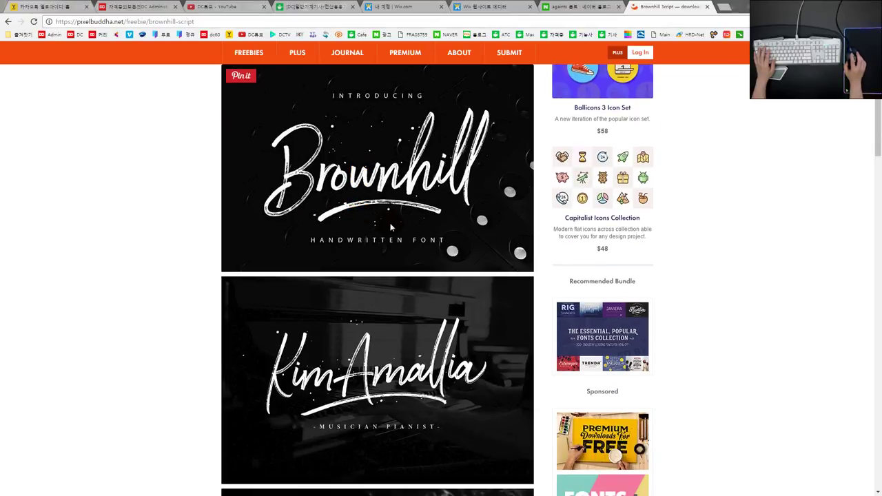
{"action": "scroll", "coordinate": [390, 228], "scroll_direction": "up", "scroll_amount": 1}
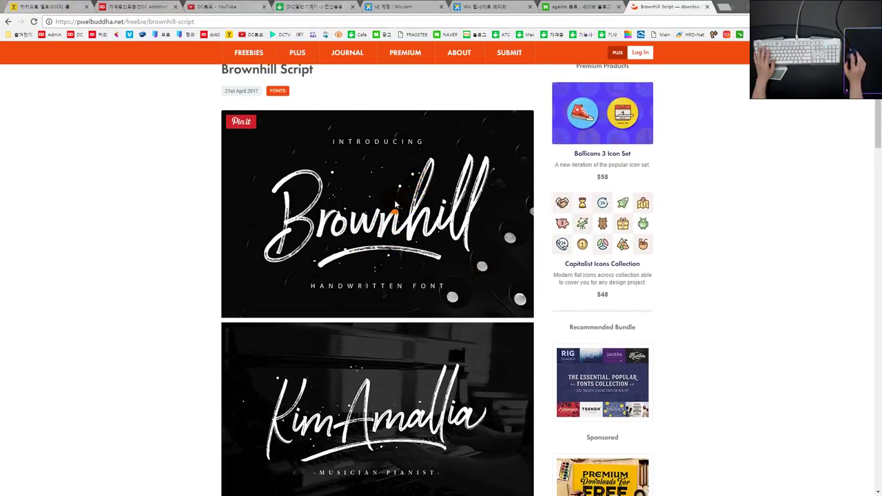
{"action": "scroll", "coordinate": [365, 201], "scroll_direction": "down", "scroll_amount": 9}
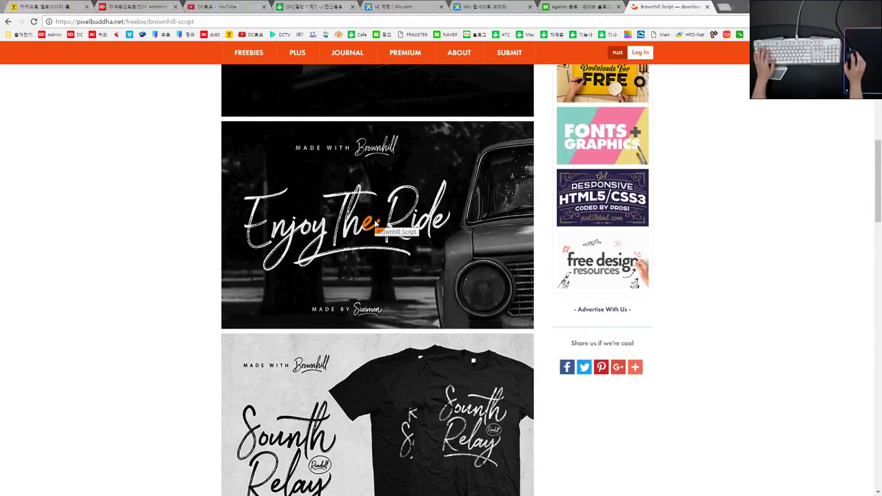
{"action": "scroll", "coordinate": [378, 225], "scroll_direction": "up", "scroll_amount": 4}
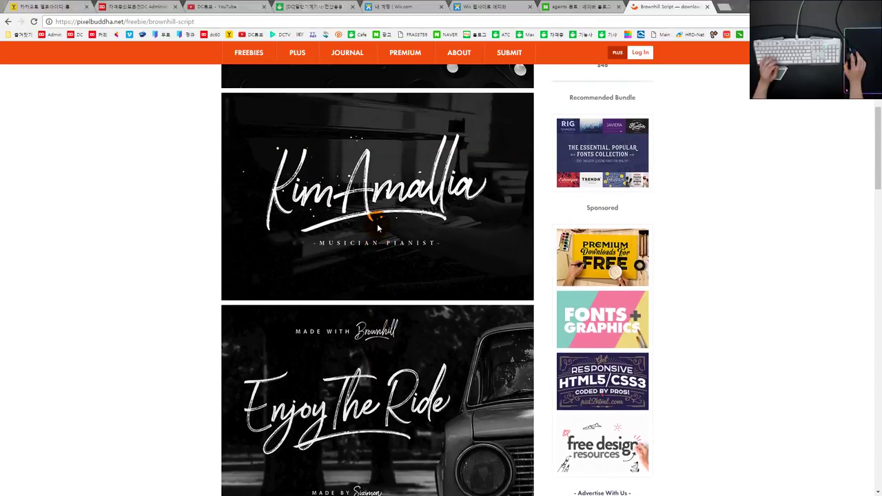
{"action": "scroll", "coordinate": [378, 228], "scroll_direction": "down", "scroll_amount": 3}
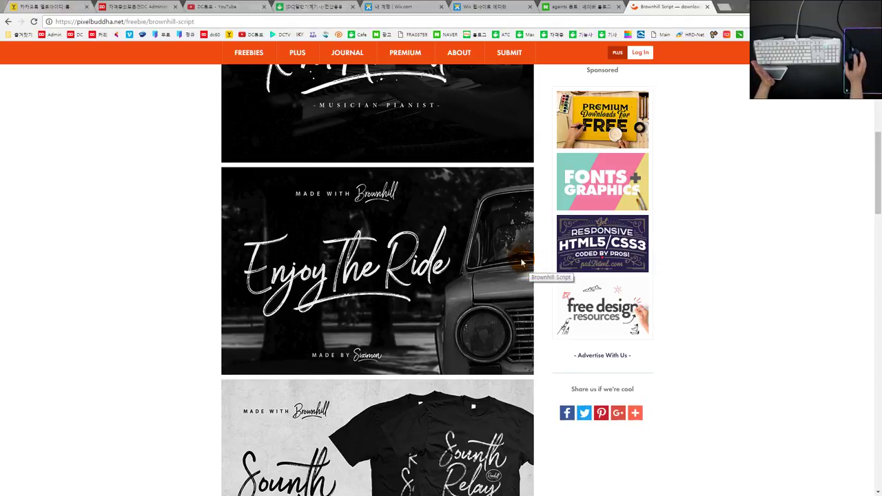
{"action": "scroll", "coordinate": [520, 265], "scroll_direction": "down", "scroll_amount": 3}
{"action": "scroll", "coordinate": [449, 272], "scroll_direction": "down", "scroll_amount": 1}
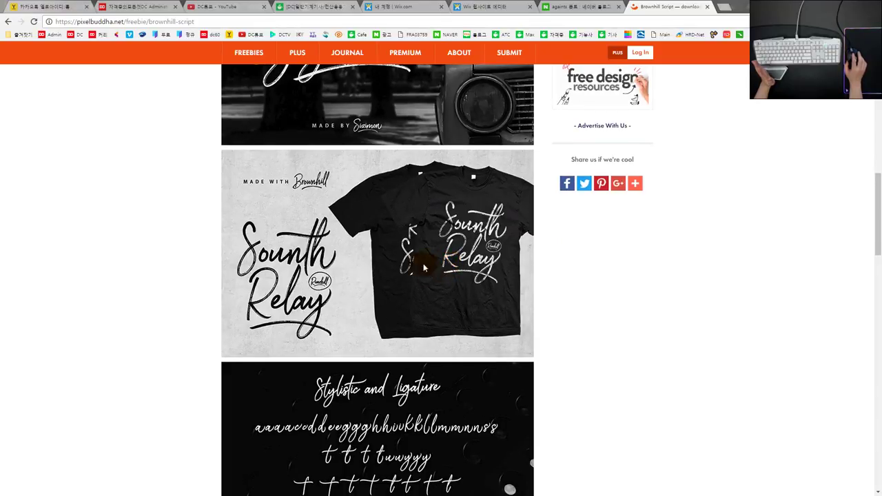
{"action": "scroll", "coordinate": [463, 244], "scroll_direction": "down", "scroll_amount": 1}
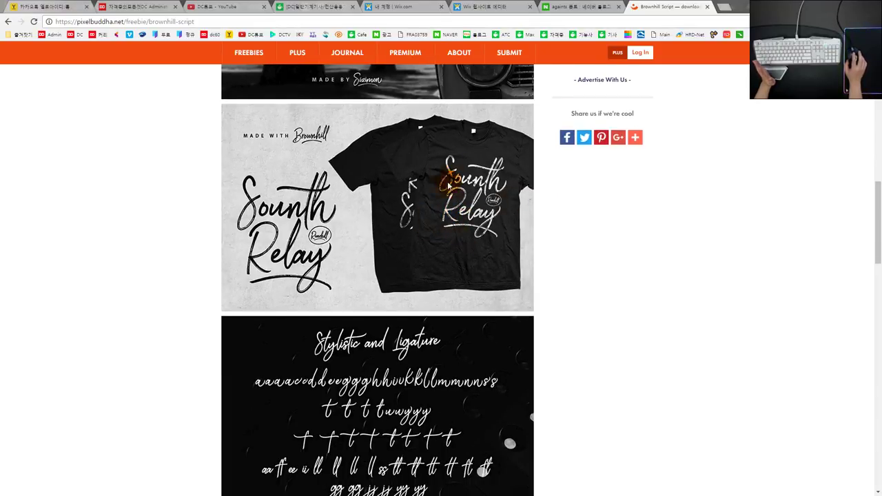
{"action": "scroll", "coordinate": [434, 206], "scroll_direction": "down", "scroll_amount": 2}
{"action": "scroll", "coordinate": [324, 199], "scroll_direction": "down", "scroll_amount": 3}
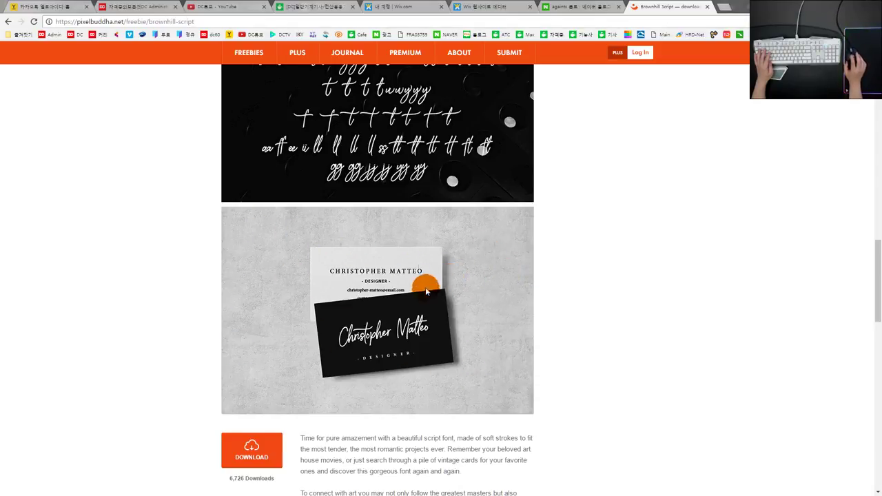
Return to the Pixelbuddha home page, open Blue Sky Social Media Templates, and look through its Instagram and Facebook designs
{"action": "left_click", "coordinate": [10, 22]}
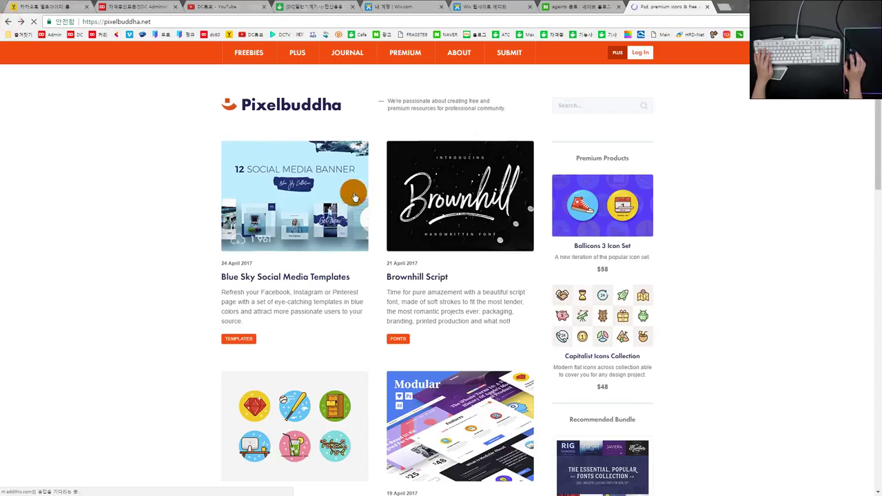
{"action": "left_click", "coordinate": [312, 194]}
{"action": "scroll", "coordinate": [404, 241], "scroll_direction": "down", "scroll_amount": 2}
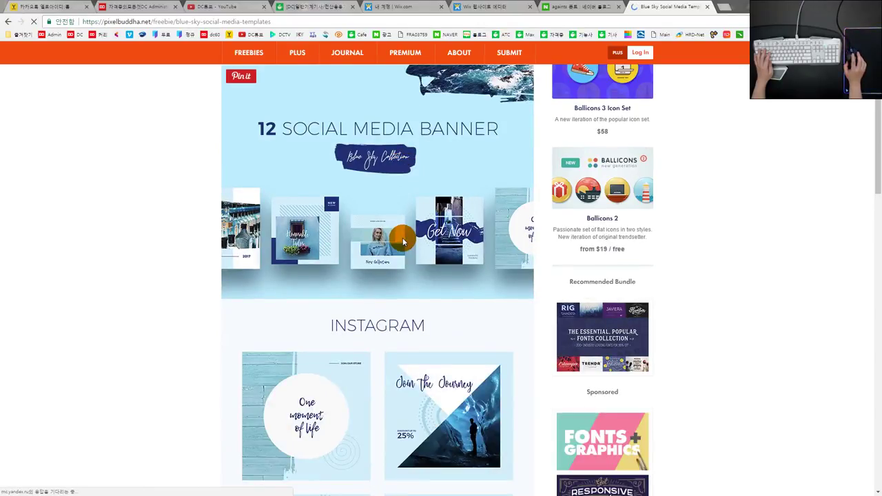
{"action": "scroll", "coordinate": [403, 240], "scroll_direction": "down", "scroll_amount": 4}
{"action": "scroll", "coordinate": [404, 241], "scroll_direction": "down", "scroll_amount": 3}
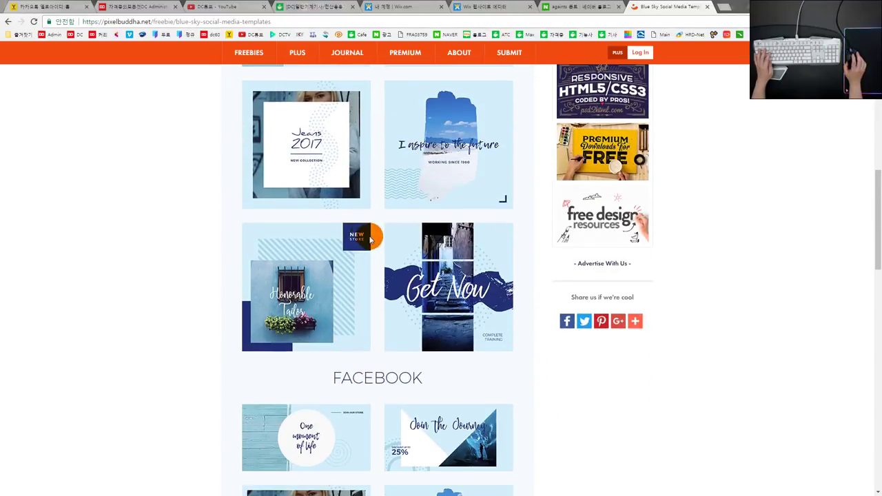
{"action": "scroll", "coordinate": [330, 279], "scroll_direction": "down", "scroll_amount": 1}
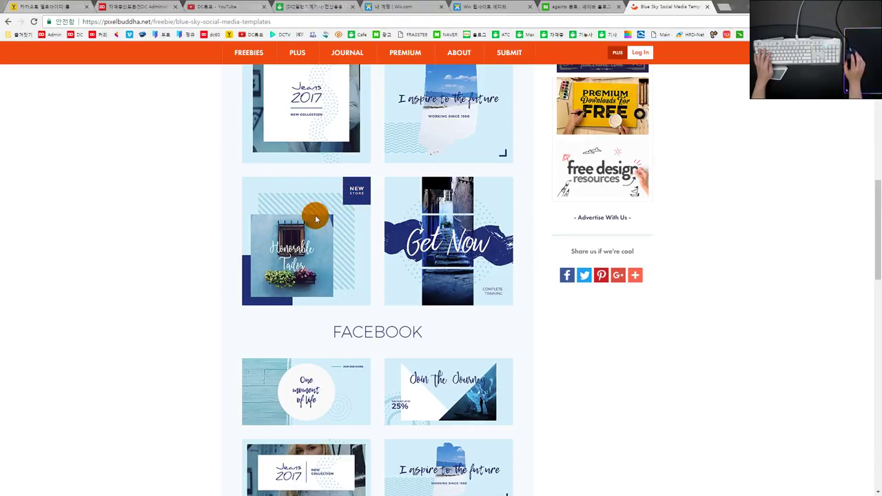
{"action": "scroll", "coordinate": [352, 283], "scroll_direction": "down", "scroll_amount": 1}
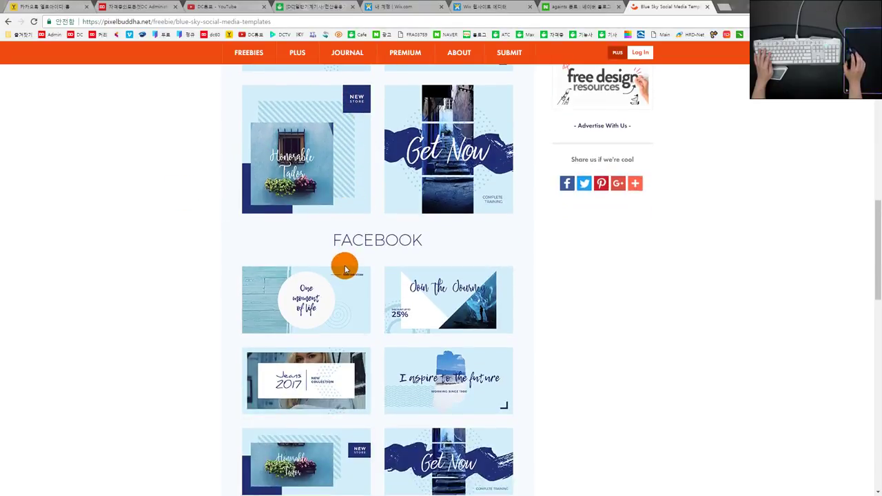
Compare how the Blue Sky Instagram and Facebook banners combine script lettering with photos, brush shapes, and patterns
{"action": "scroll", "coordinate": [337, 210], "scroll_direction": "up", "scroll_amount": 1}
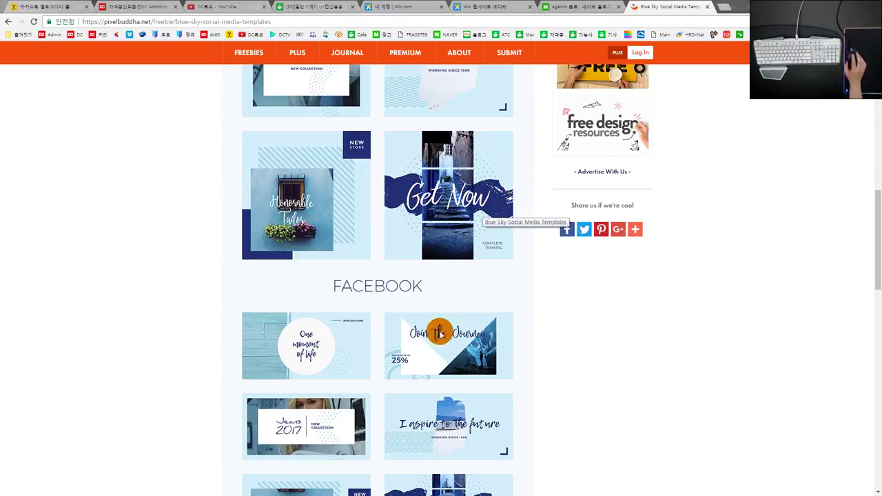
{"action": "scroll", "coordinate": [441, 330], "scroll_direction": "down", "scroll_amount": 3}
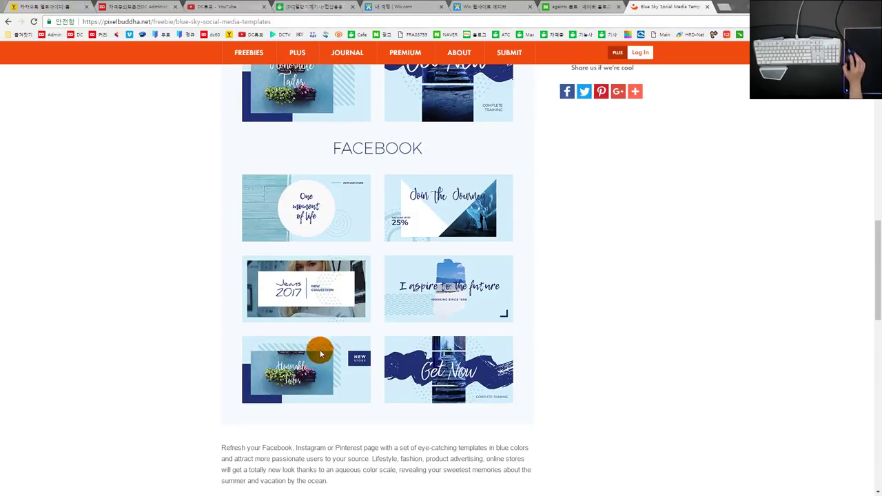
{"action": "scroll", "coordinate": [352, 338], "scroll_direction": "up", "scroll_amount": 2}
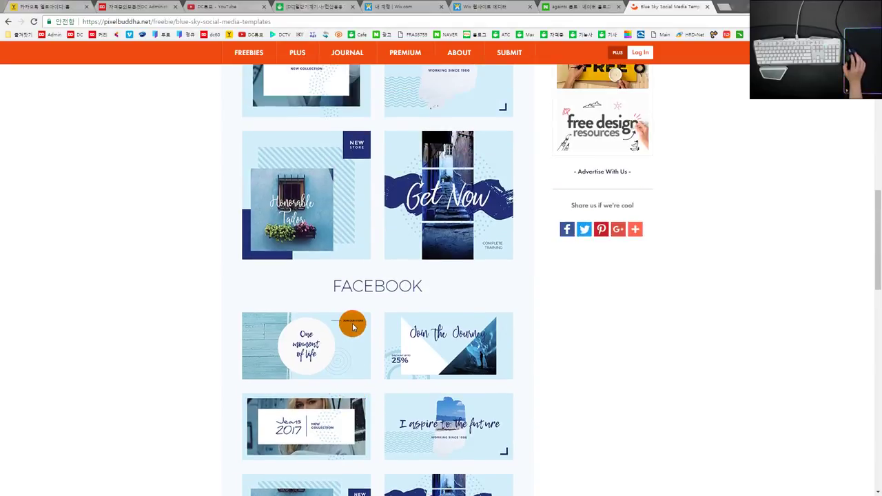
{"action": "scroll", "coordinate": [352, 327], "scroll_direction": "up", "scroll_amount": 1}
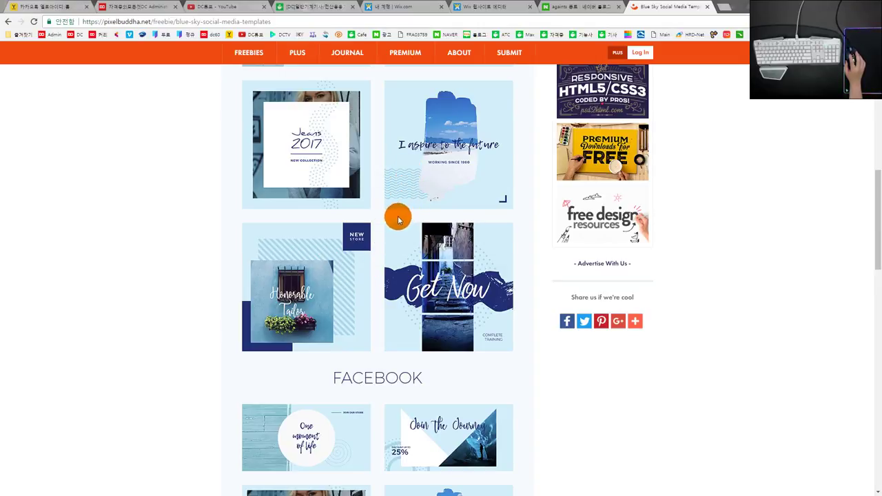
{"action": "scroll", "coordinate": [344, 323], "scroll_direction": "down", "scroll_amount": 1}
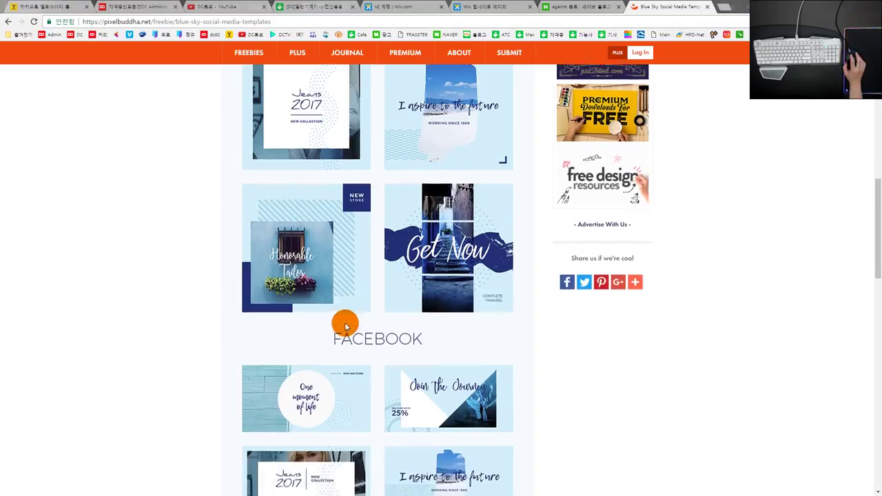
{"action": "scroll", "coordinate": [345, 321], "scroll_direction": "up", "scroll_amount": 2}
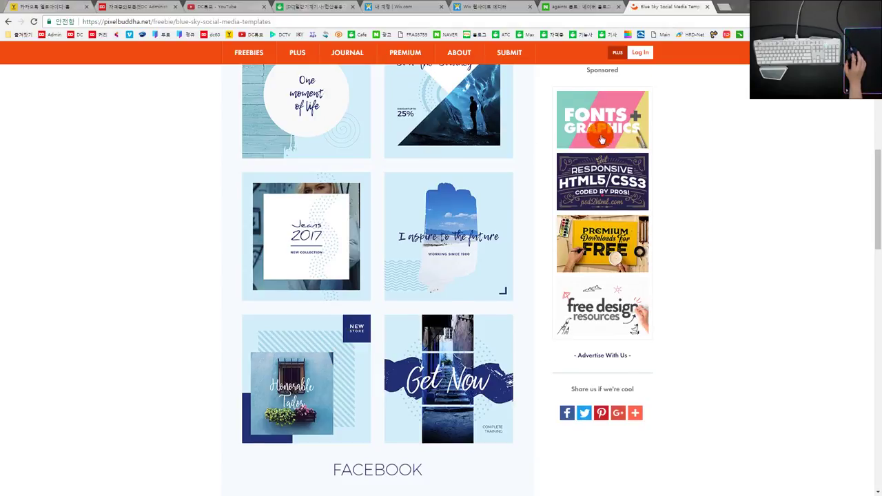
{"action": "scroll", "coordinate": [593, 151], "scroll_direction": "up", "scroll_amount": 1}
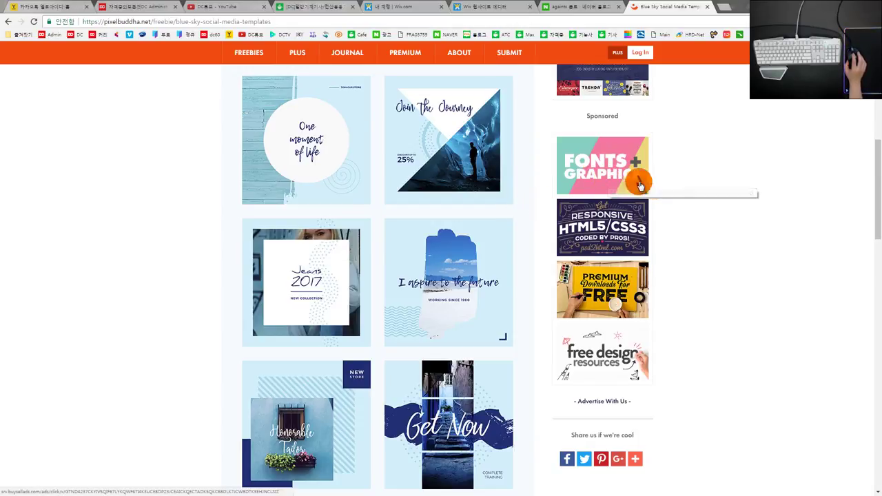
{"action": "scroll", "coordinate": [637, 183], "scroll_direction": "up", "scroll_amount": 1}
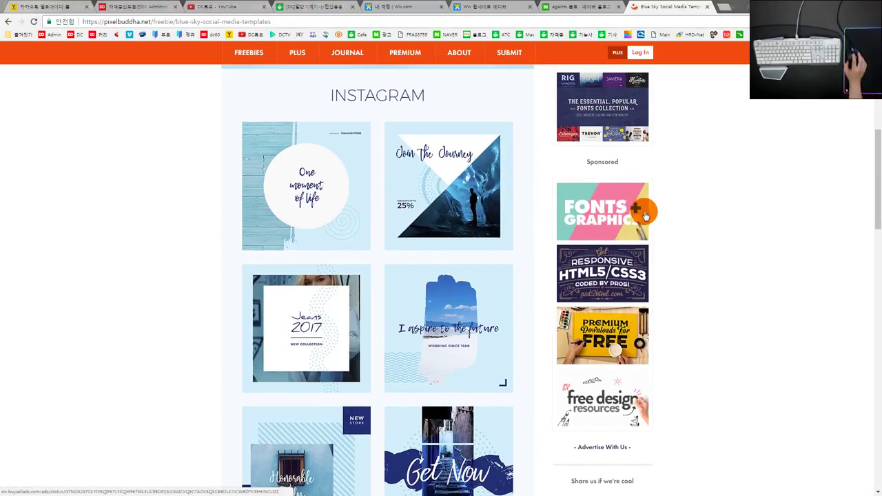
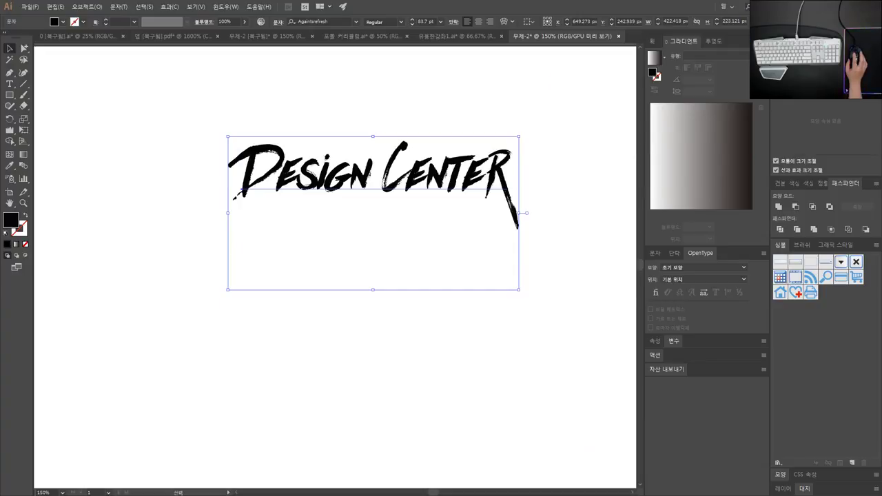
Reposition the Design Center brush lettering near the middle of the artboard
{"action": "left_click", "coordinate": [516, 162]}
{"action": "left_click", "coordinate": [383, 204]}
{"action": "left_click", "coordinate": [381, 113]}
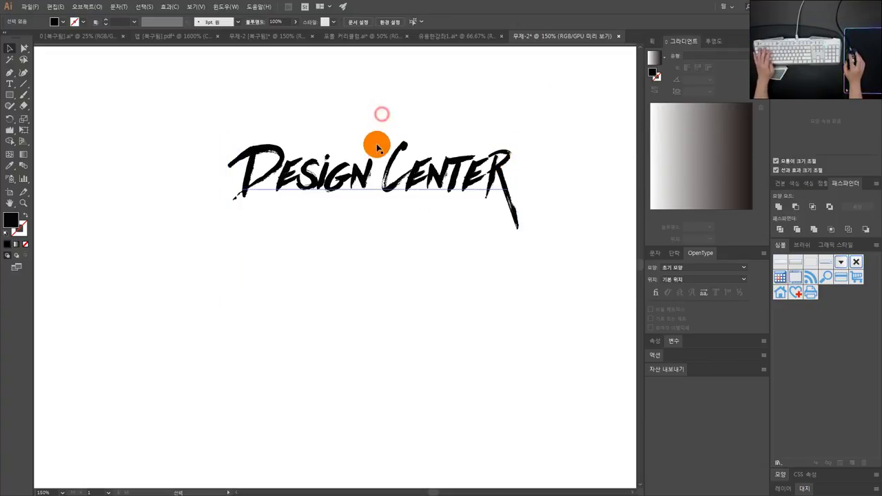
{"action": "key", "text": "ctrl+minus"}
{"action": "left_click_drag", "start_coordinate": [415, 166], "coordinate": [420, 227]}
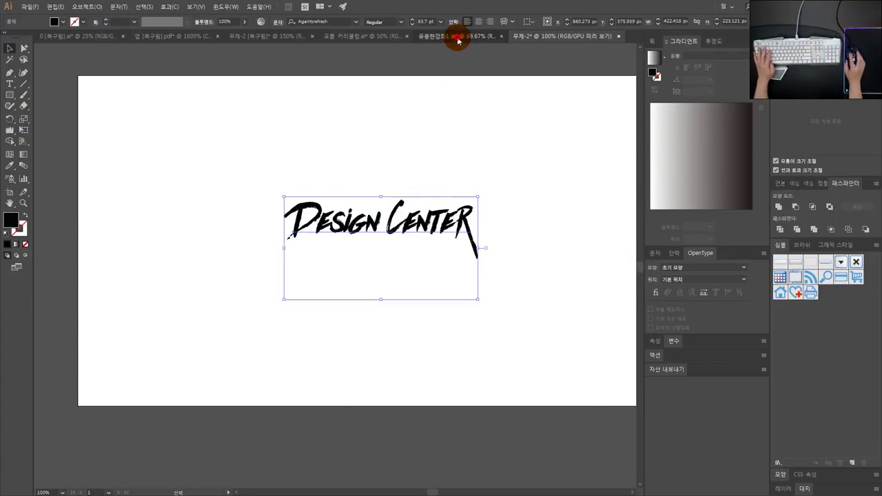
Switch to the 유용한강좌1.ai document and place a copy of the linked engine image in the empty area above the artboards
{"action": "left_click", "coordinate": [457, 35]}
{"action": "left_click", "coordinate": [543, 36]}
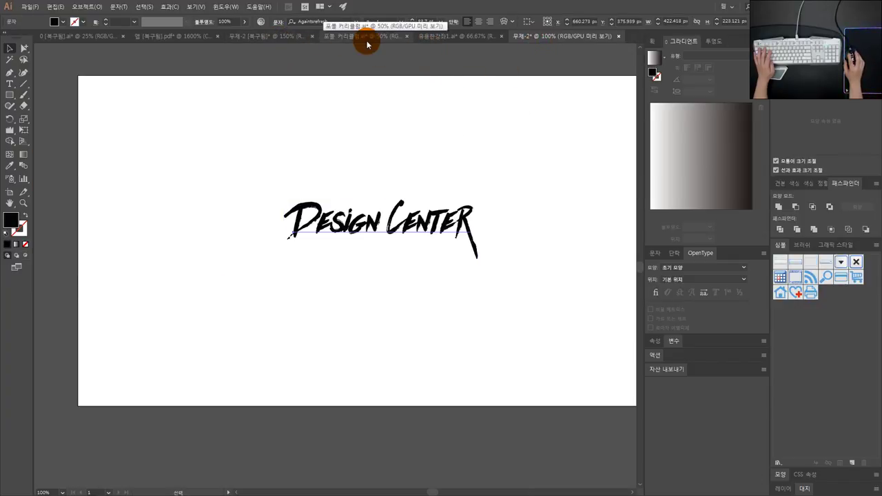
{"action": "left_click", "coordinate": [443, 36]}
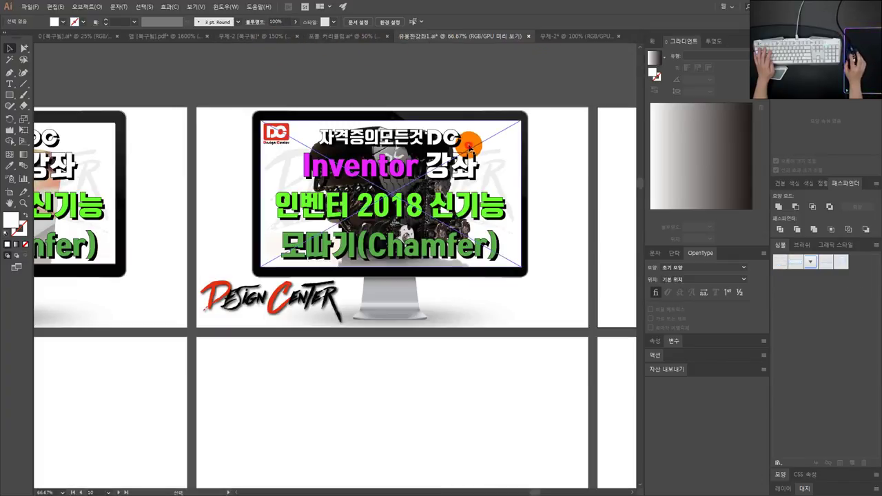
{"action": "scroll", "coordinate": [480, 158], "scroll_direction": "down", "scroll_amount": 2, "text": "alt"}
{"action": "left_click_drag", "start_coordinate": [488, 102], "coordinate": [467, 117]}
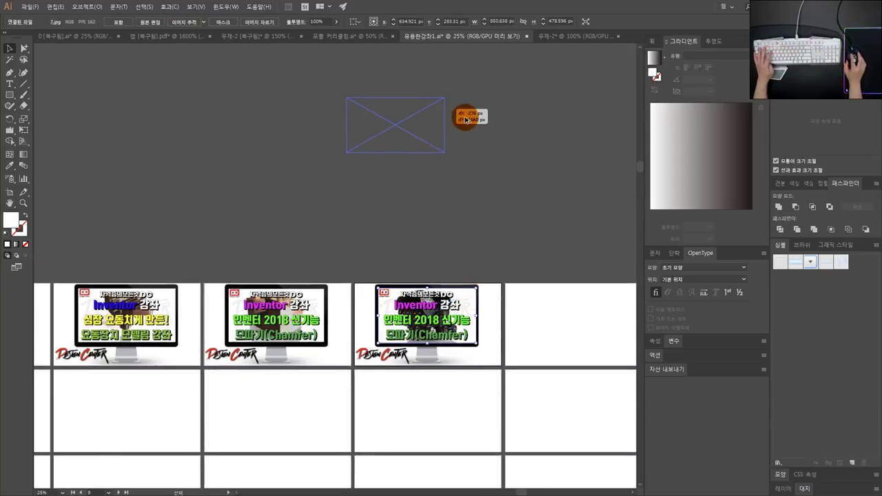
{"action": "left_click", "coordinate": [478, 107]}
{"action": "scroll", "coordinate": [410, 95], "scroll_direction": "up", "scroll_amount": 1, "text": "alt"}
{"action": "scroll", "coordinate": [410, 95], "scroll_direction": "up", "scroll_amount": 4}
Draw a white rectangle about 359 by 248 px over the middle of the copied engine image
{"action": "right_click", "coordinate": [353, 138]}
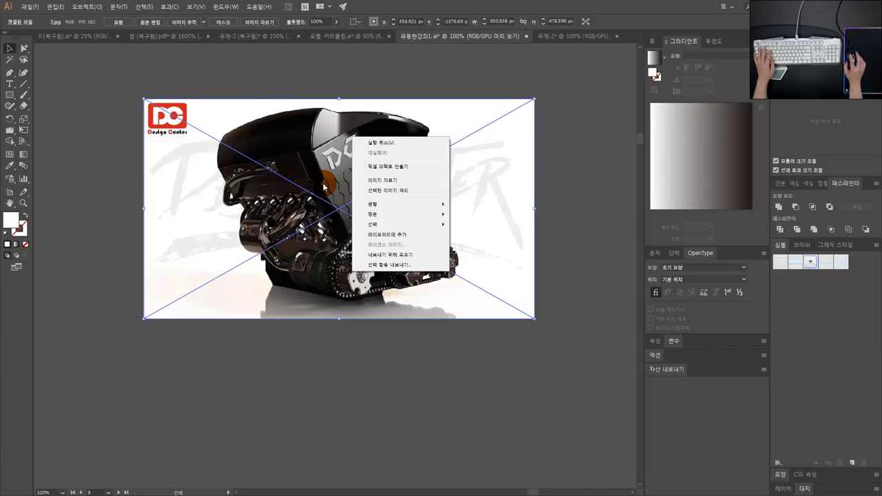
{"action": "left_click", "coordinate": [239, 67]}
{"action": "left_click", "coordinate": [10, 94]}
{"action": "left_click_drag", "start_coordinate": [283, 151], "coordinate": [448, 265]}
{"action": "left_click", "coordinate": [11, 50]}
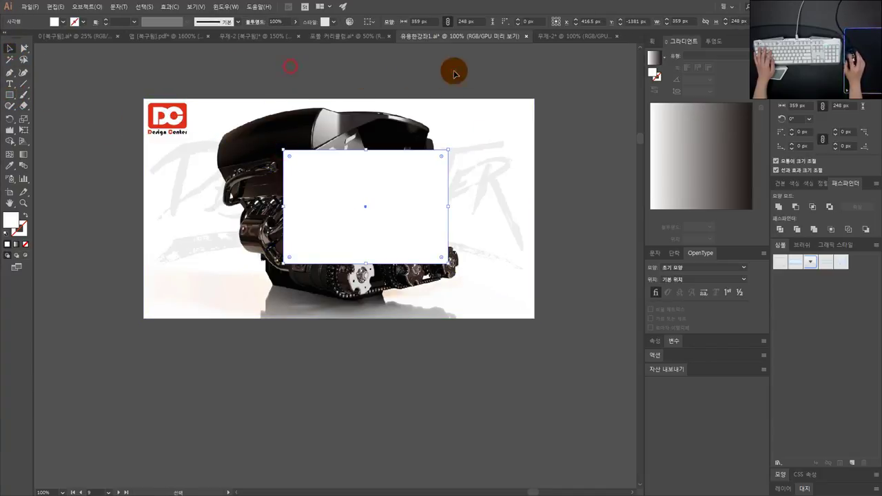
Move the white rectangle off the engine image, shift the image slightly, and lay the rectangle over the engine's upper part again
{"action": "key", "text": "ctrl+a"}
{"action": "right_click", "coordinate": [386, 170]}
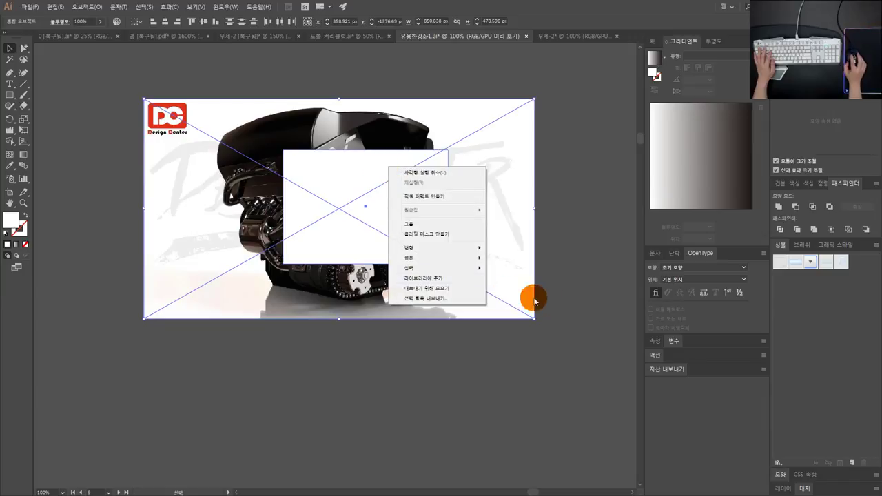
{"action": "left_click", "coordinate": [579, 286]}
{"action": "left_click", "coordinate": [405, 225]}
{"action": "left_click_drag", "start_coordinate": [405, 225], "coordinate": [349, 401]}
{"action": "left_click", "coordinate": [363, 232]}
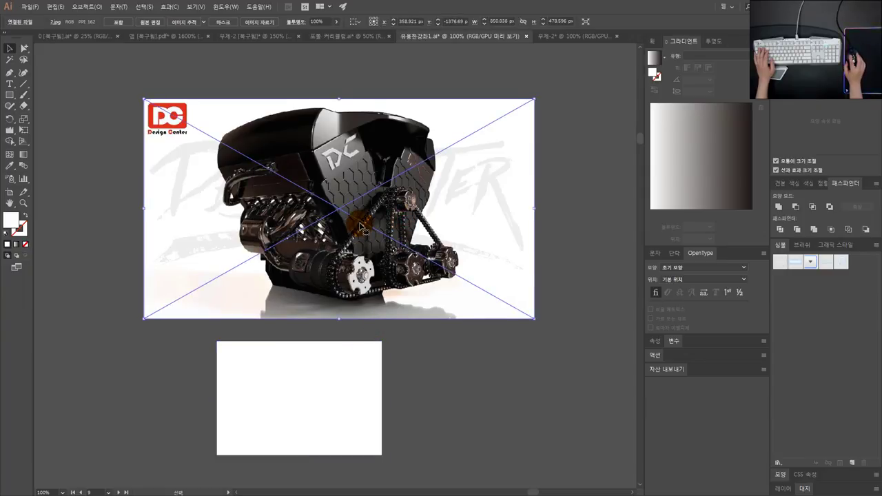
{"action": "left_click_drag", "start_coordinate": [343, 368], "coordinate": [416, 136]}
{"action": "left_click_drag", "start_coordinate": [349, 161], "coordinate": [315, 131]}
{"action": "left_click_drag", "start_coordinate": [398, 132], "coordinate": [394, 144]}
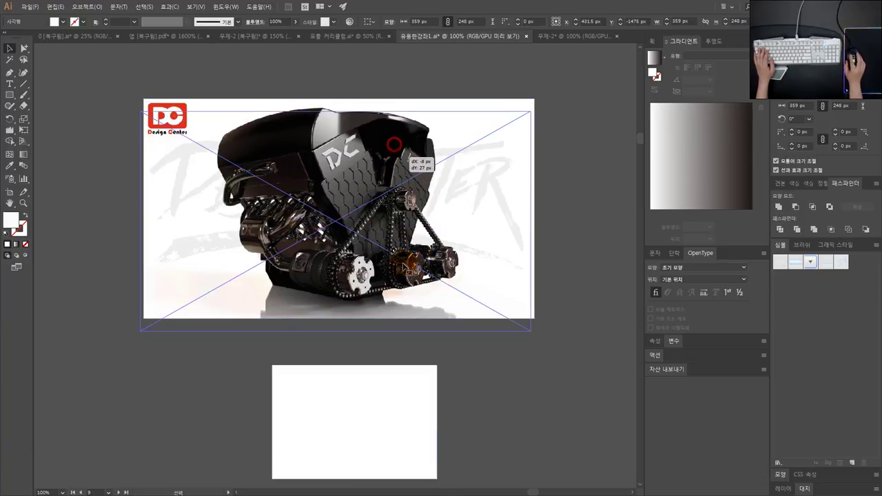
{"action": "left_click_drag", "start_coordinate": [383, 399], "coordinate": [399, 191]}
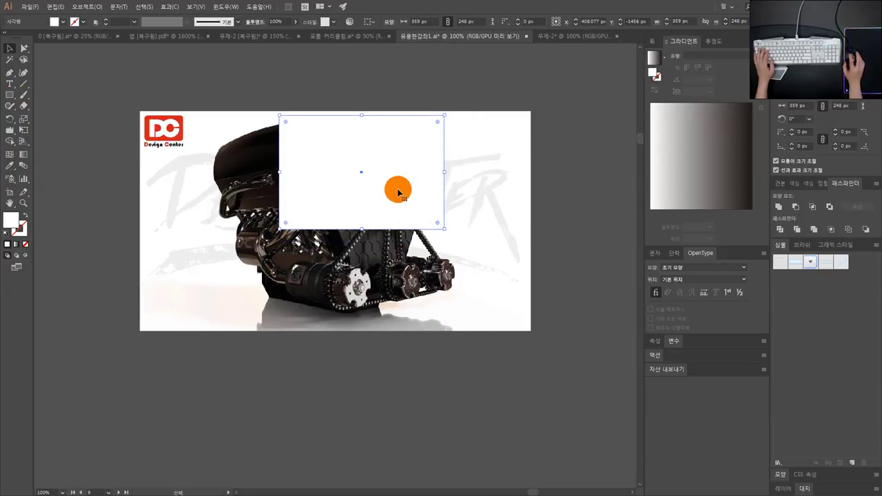
Make a clipping mask from the white rectangle and the engine image, and move the cropped picture around
{"action": "left_click_drag", "start_coordinate": [476, 85], "coordinate": [372, 146]}
{"action": "right_click", "coordinate": [373, 147]}
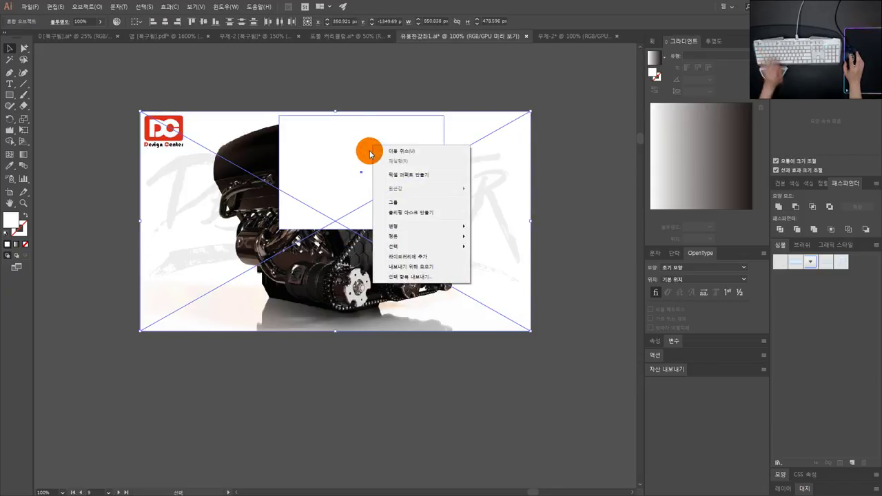
{"action": "left_click", "coordinate": [410, 214]}
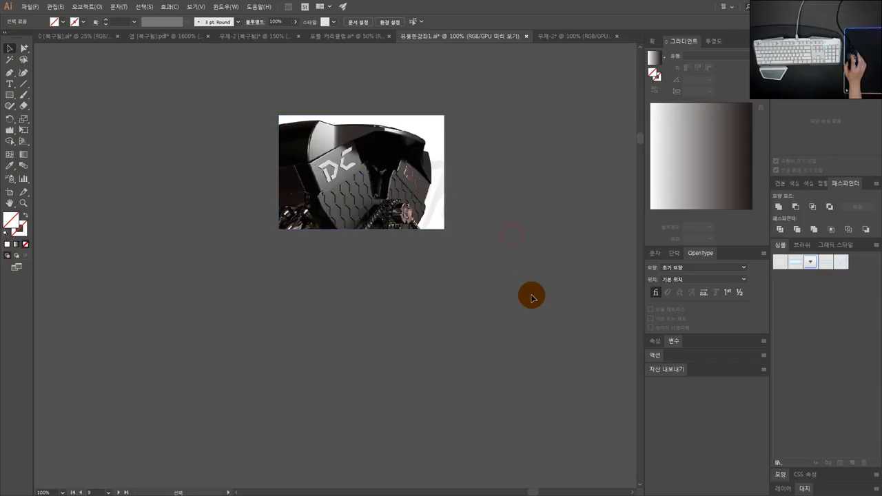
{"action": "left_click_drag", "start_coordinate": [393, 193], "coordinate": [350, 149]}
{"action": "left_click_drag", "start_coordinate": [350, 149], "coordinate": [406, 223]}
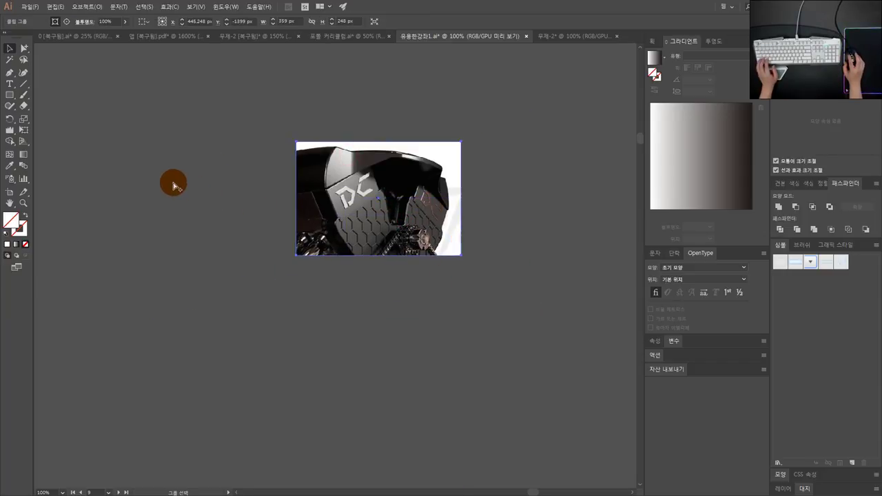
Undo the moves of the cropped picture and the rectangular clipping mask
{"action": "key", "text": "ctrl+z"}
{"action": "key", "text": "ctrl+z"}
{"action": "key", "text": "ctrl+z"}
{"action": "key", "text": "ctrl+z"}
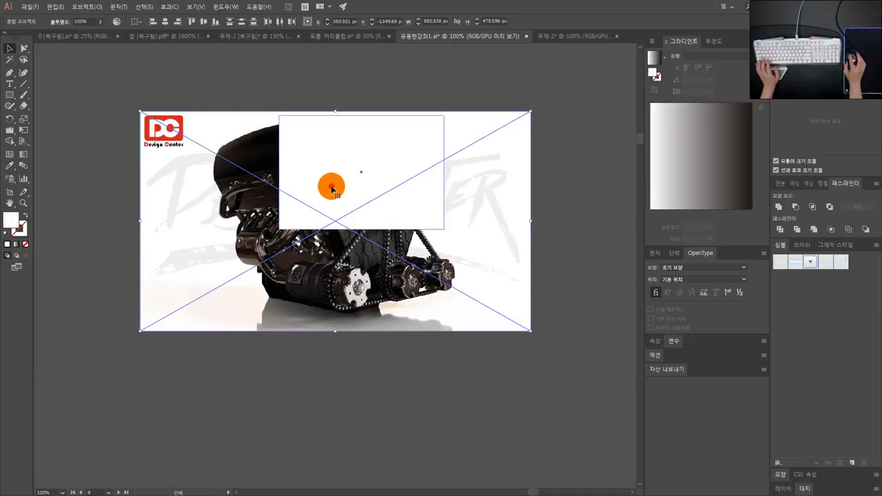
Delete the white rectangle and draw a white star about 310 by 308 px over the engine image
{"action": "left_click", "coordinate": [375, 99]}
{"action": "left_click_drag", "start_coordinate": [344, 160], "coordinate": [303, 101]}
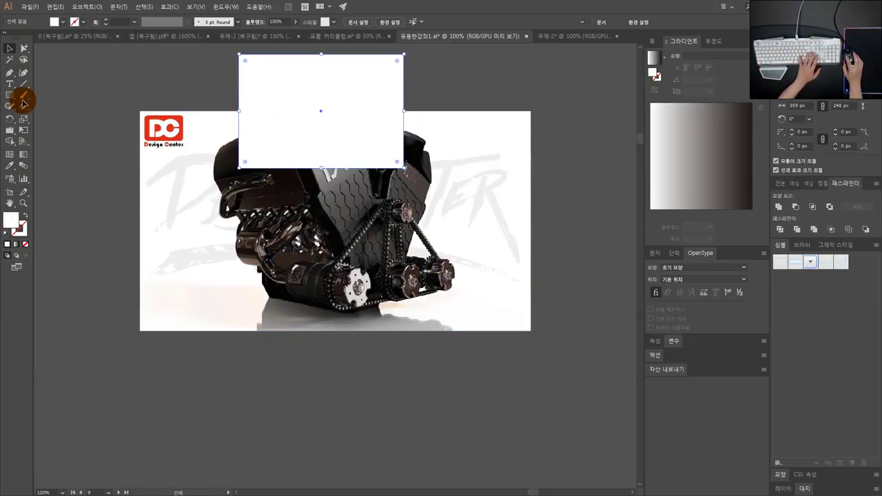
{"action": "key", "text": "Delete"}
{"action": "left_click", "coordinate": [9, 96]}
{"action": "left_click", "coordinate": [56, 139]}
{"action": "left_click_drag", "start_coordinate": [352, 176], "coordinate": [388, 243]}
{"action": "left_click", "coordinate": [10, 49]}
{"action": "left_click_drag", "start_coordinate": [348, 175], "coordinate": [376, 178]}
Make a clipping mask from the star and the engine image, and move the star-shaped picture aside
{"action": "left_click", "coordinate": [408, 93]}
{"action": "left_click", "coordinate": [364, 172]}
{"action": "left_click", "coordinate": [392, 71]}
{"action": "key", "text": "ctrl+a"}
{"action": "right_click", "coordinate": [346, 182]}
{"action": "left_click", "coordinate": [388, 246]}
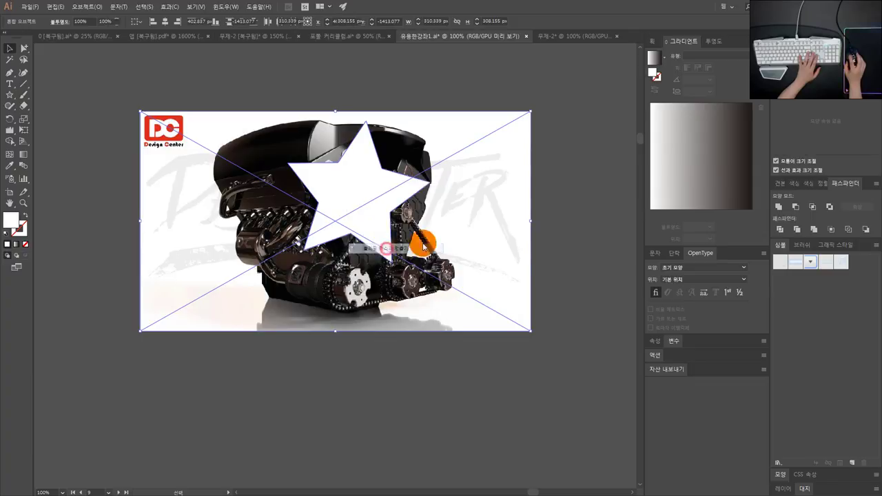
{"action": "left_click", "coordinate": [545, 234]}
{"action": "left_click_drag", "start_coordinate": [379, 214], "coordinate": [278, 203]}
{"action": "left_click", "coordinate": [475, 261]}
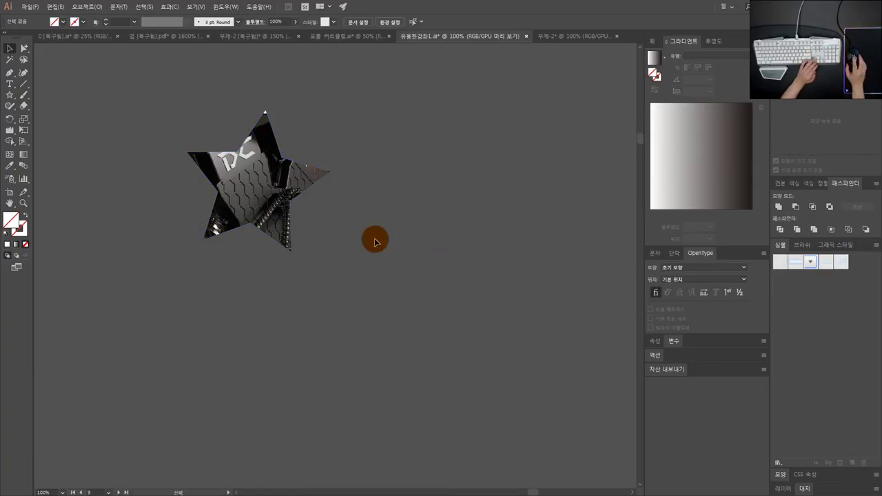
Undo the move of the star-shaped picture and its clipping mask
{"action": "scroll", "coordinate": [344, 273], "scroll_direction": "down", "scroll_amount": 1}
{"action": "scroll", "coordinate": [345, 274], "scroll_direction": "down", "scroll_amount": 3}
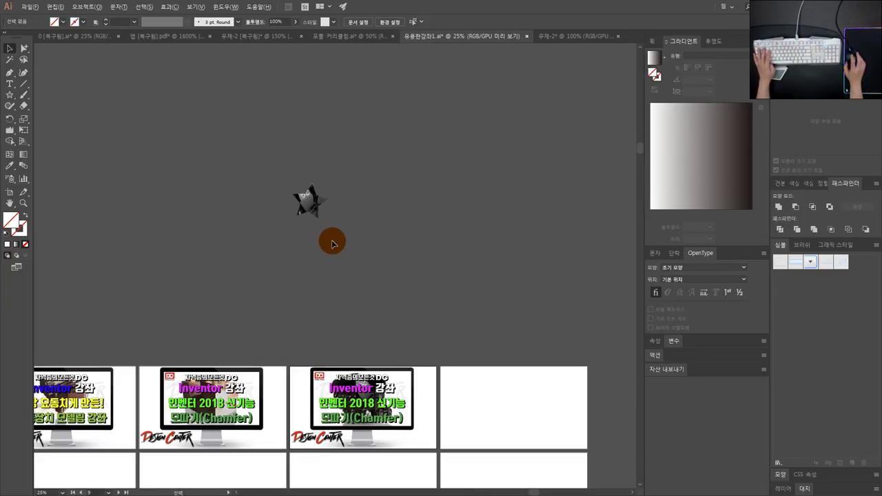
{"action": "key", "text": "ctrl+z"}
{"action": "key", "text": "ctrl+z"}
{"action": "key", "text": "ctrl+z"}
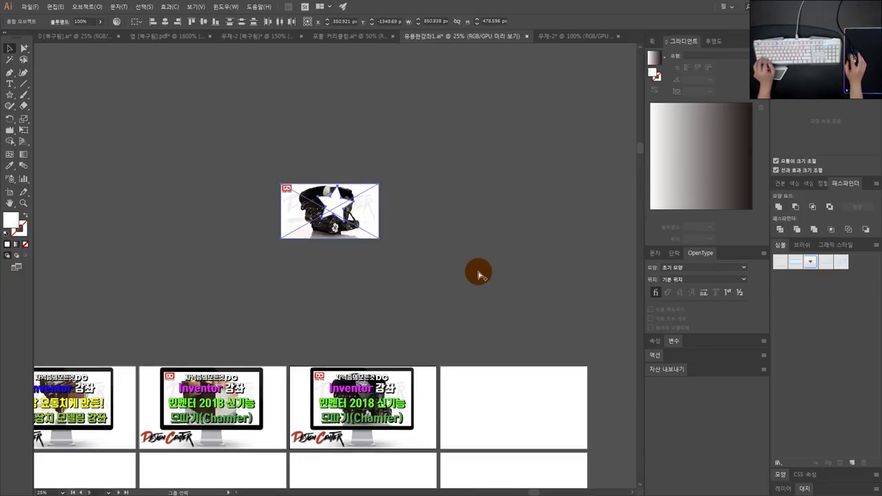
Copy only the engine image, without the star, into the 포폴 커리큘럼.ai document
{"action": "left_click", "coordinate": [430, 245]}
{"action": "left_click", "coordinate": [377, 215]}
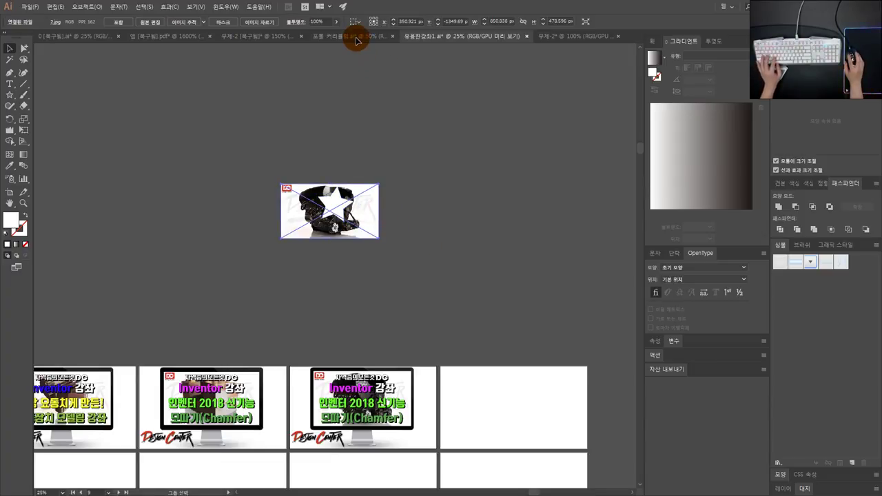
{"action": "left_click_drag", "start_coordinate": [356, 41], "coordinate": [523, 186]}
{"action": "scroll", "coordinate": [526, 276], "scroll_direction": "up", "scroll_amount": 2}
Move the white DC logo onto the middle of the engine image
{"action": "left_click", "coordinate": [427, 283]}
{"action": "left_click_drag", "start_coordinate": [348, 256], "coordinate": [404, 110]}
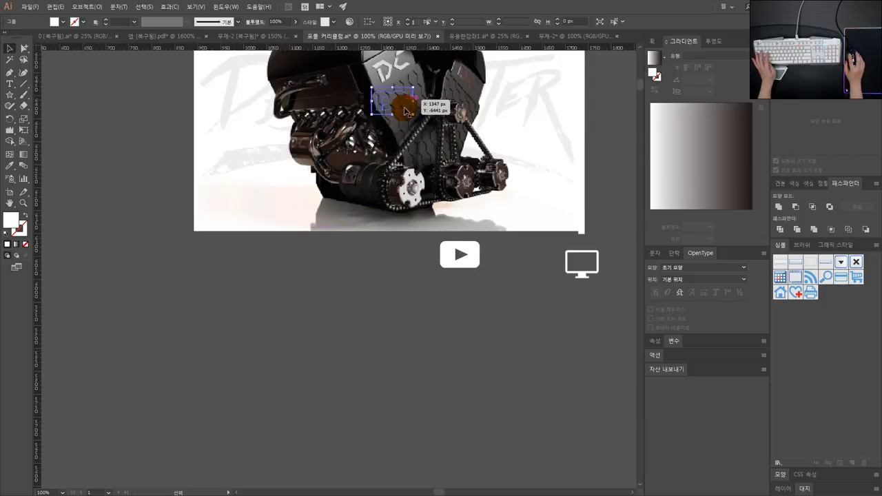
{"action": "left_click_drag", "start_coordinate": [370, 230], "coordinate": [364, 238]}
{"action": "left_click_drag", "start_coordinate": [400, 274], "coordinate": [371, 115]}
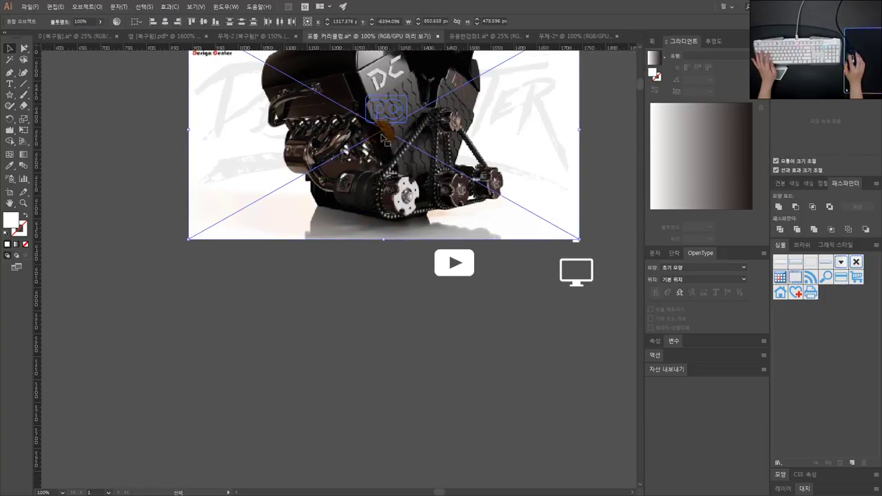
{"action": "left_click_drag", "start_coordinate": [360, 338], "coordinate": [353, 388]}
{"action": "left_click", "coordinate": [378, 321]}
Shift the engine image slightly sideways and send it behind the DC logo
{"action": "left_click", "coordinate": [395, 151]}
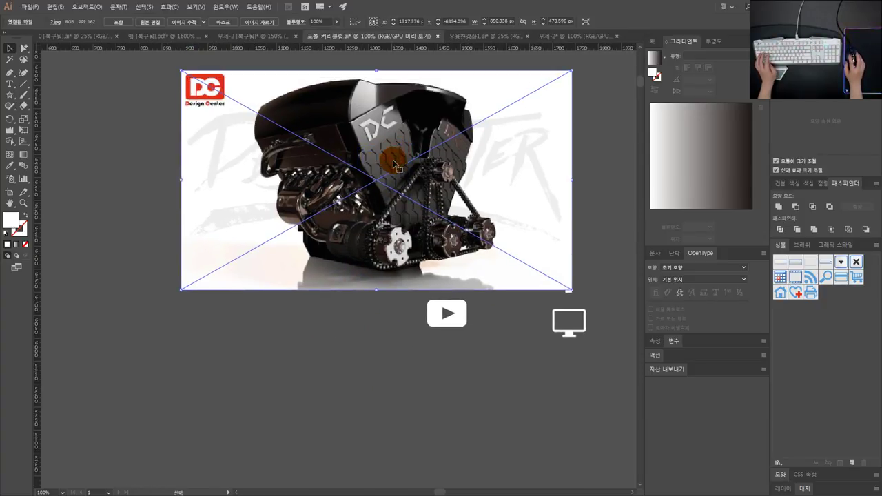
{"action": "left_click_drag", "start_coordinate": [394, 163], "coordinate": [266, 276]}
{"action": "left_click_drag", "start_coordinate": [338, 256], "coordinate": [439, 145]}
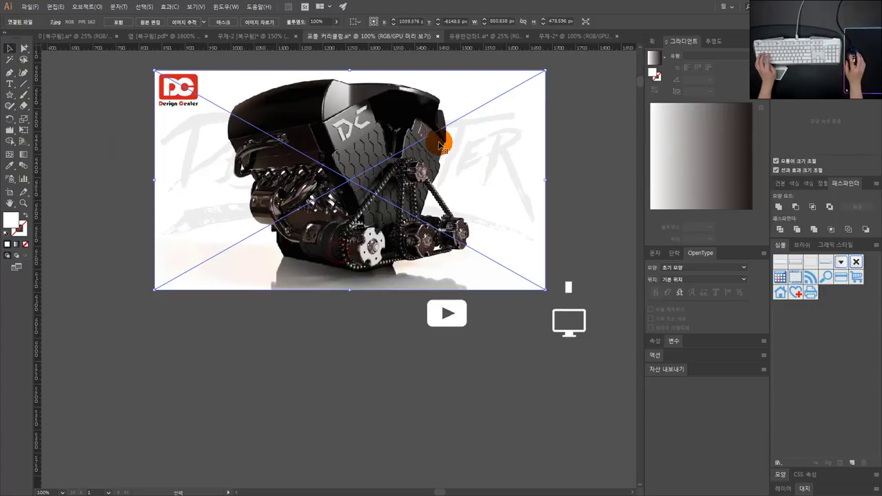
{"action": "right_click", "coordinate": [399, 129]}
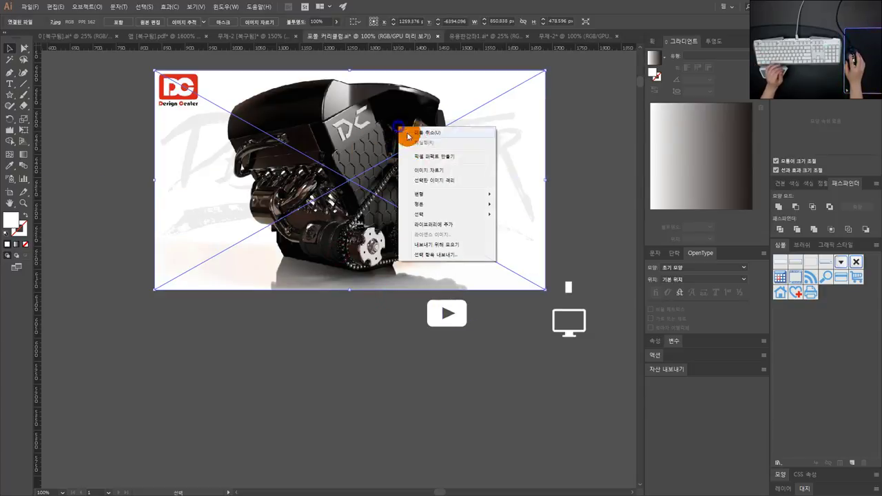
{"action": "mouse_move", "coordinate": [448, 200]}
{"action": "left_click", "coordinate": [516, 230]}
{"action": "left_click", "coordinate": [571, 183]}
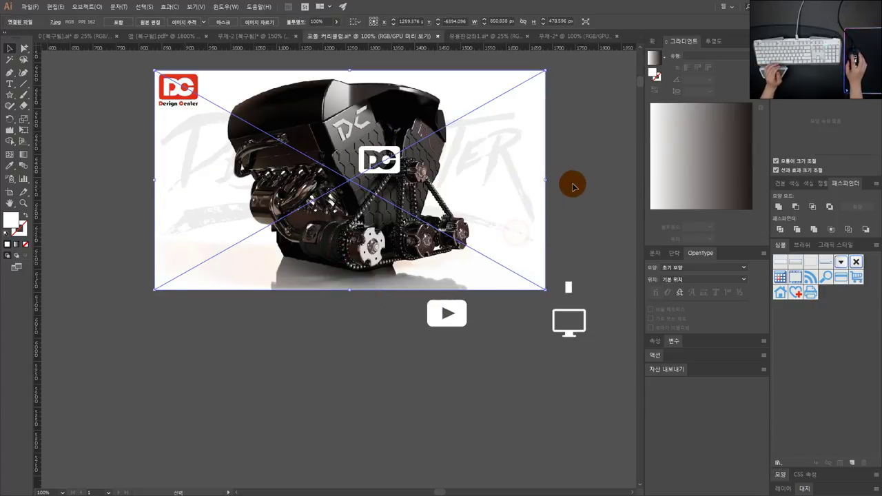
Enlarge the DC logo and position it to cover most of the engine image
{"action": "left_click", "coordinate": [398, 154]}
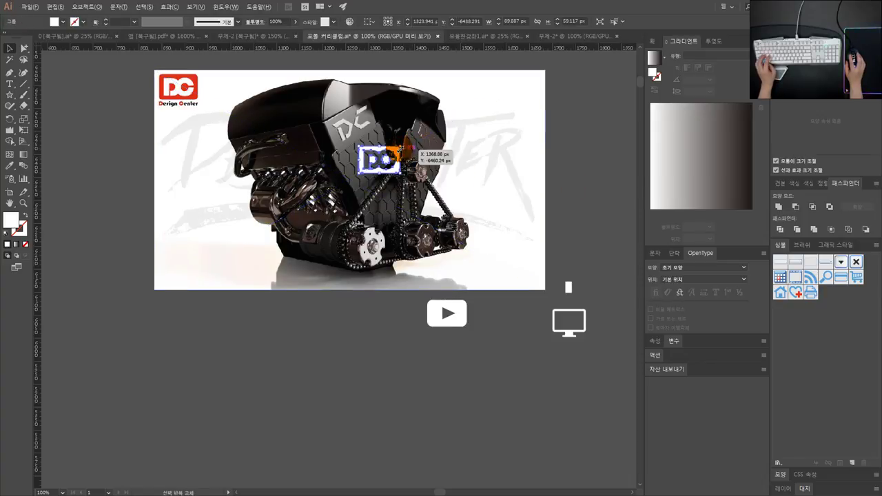
{"action": "left_click_drag", "start_coordinate": [407, 142], "coordinate": [510, 82]}
{"action": "left_click_drag", "start_coordinate": [400, 100], "coordinate": [383, 104]}
Make a clipping mask from the enlarged DC logo and the engine image, and inspect the masked logo
{"action": "left_click_drag", "start_coordinate": [577, 173], "coordinate": [350, 122]}
{"action": "right_click", "coordinate": [354, 167]}
{"action": "left_click", "coordinate": [396, 197]}
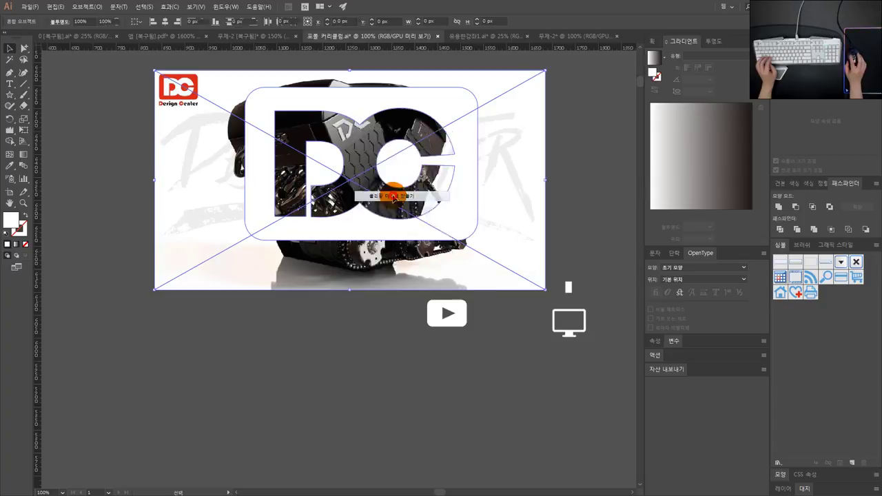
{"action": "left_click", "coordinate": [574, 207]}
{"action": "scroll", "coordinate": [527, 250], "scroll_direction": "down", "scroll_amount": 1}
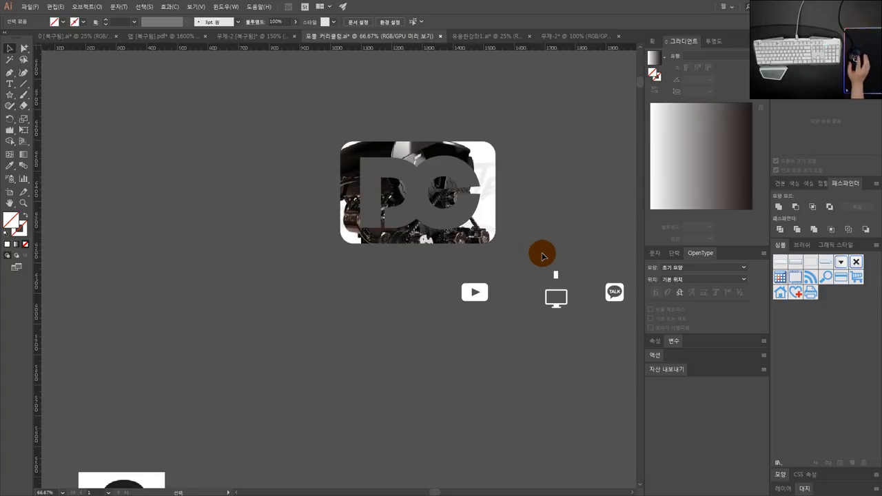
{"action": "scroll", "coordinate": [496, 162], "scroll_direction": "up", "scroll_amount": 2}
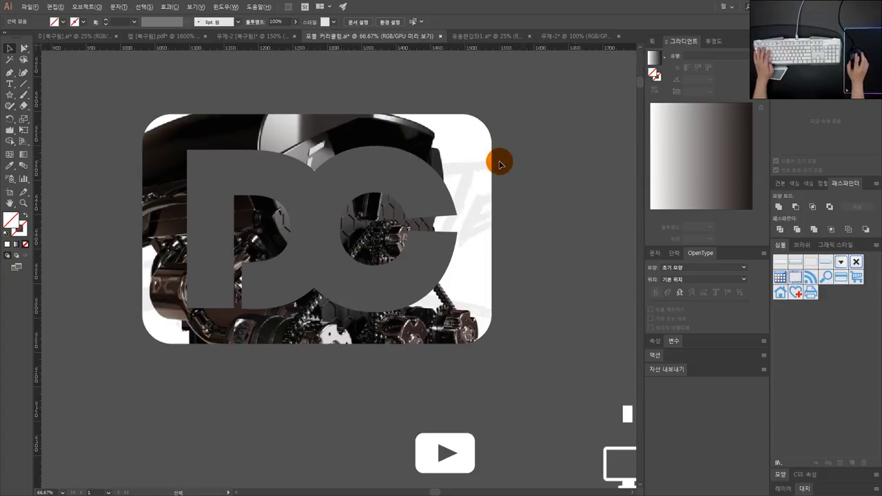
{"action": "scroll", "coordinate": [499, 163], "scroll_direction": "down", "scroll_amount": 2}
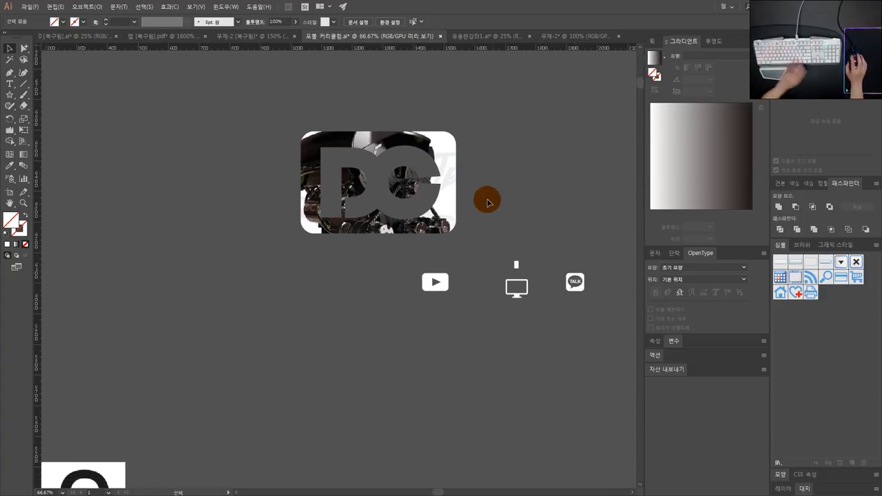